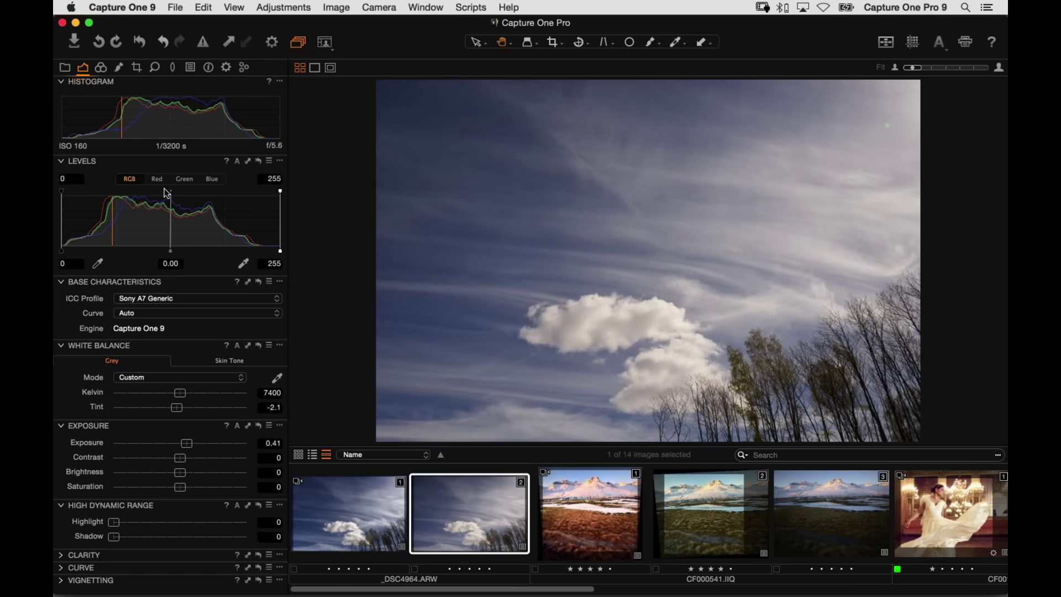
- Adjust the RGB white input level of the cloud photo, trying 230 and 179 and settling on 231
{"action": "left_click_drag", "start_coordinate": [280, 254], "coordinate": [258, 251]}
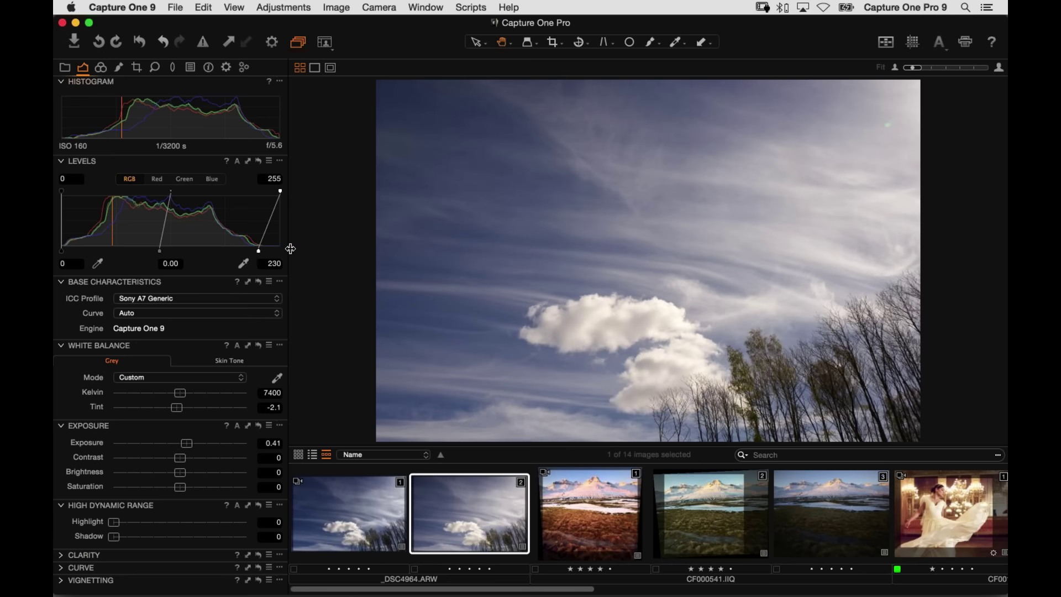
{"action": "left_click_drag", "start_coordinate": [290, 249], "coordinate": [263, 234]}
{"action": "left_click_drag", "start_coordinate": [259, 251], "coordinate": [215, 252]}
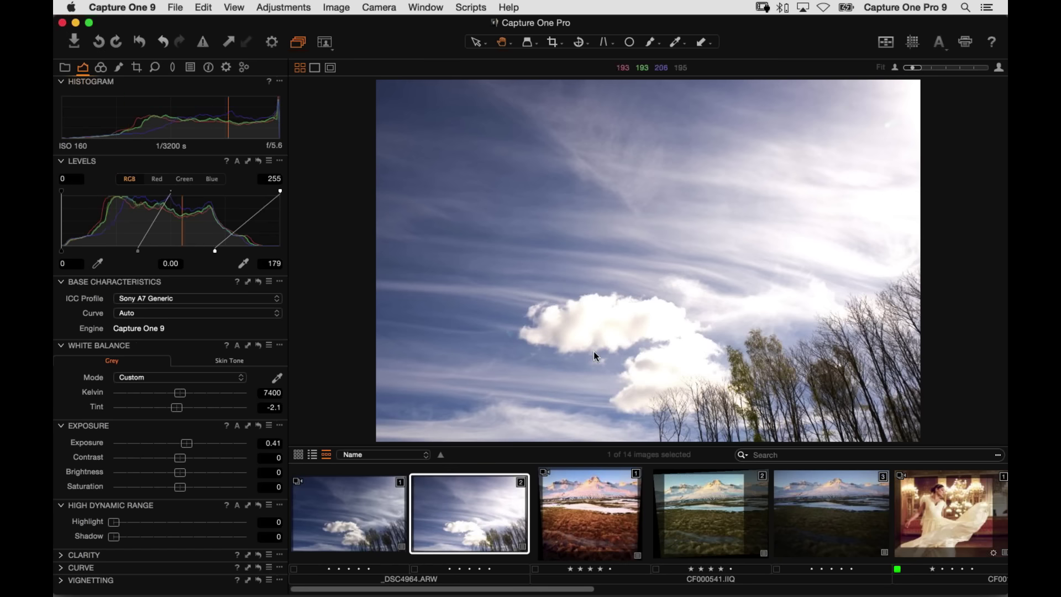
{"action": "left_click", "coordinate": [215, 252]}
{"action": "left_click_drag", "start_coordinate": [258, 251], "coordinate": [263, 253]}
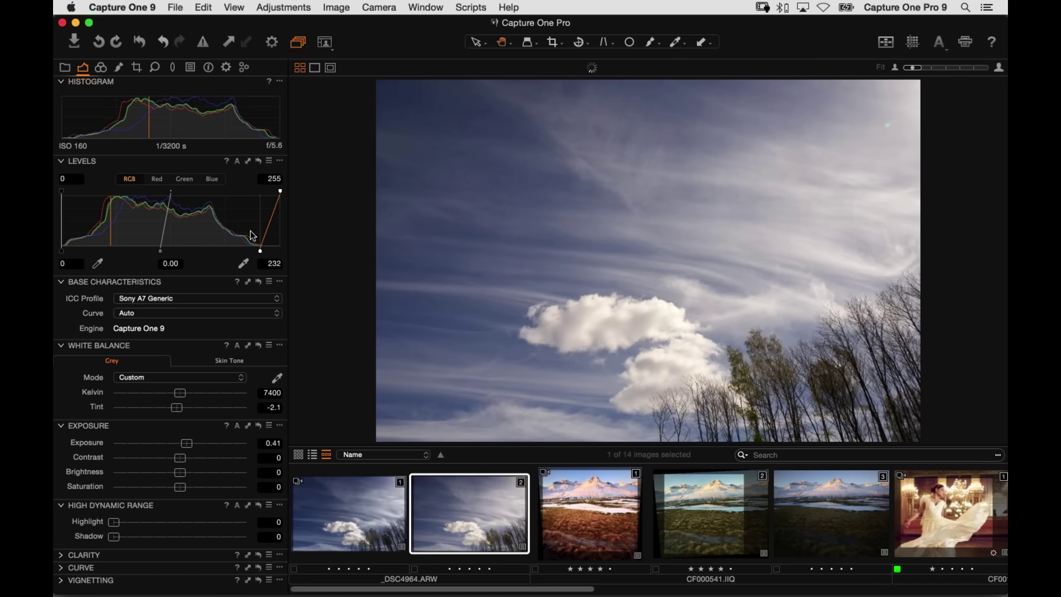
{"action": "left_click", "coordinate": [260, 252]}
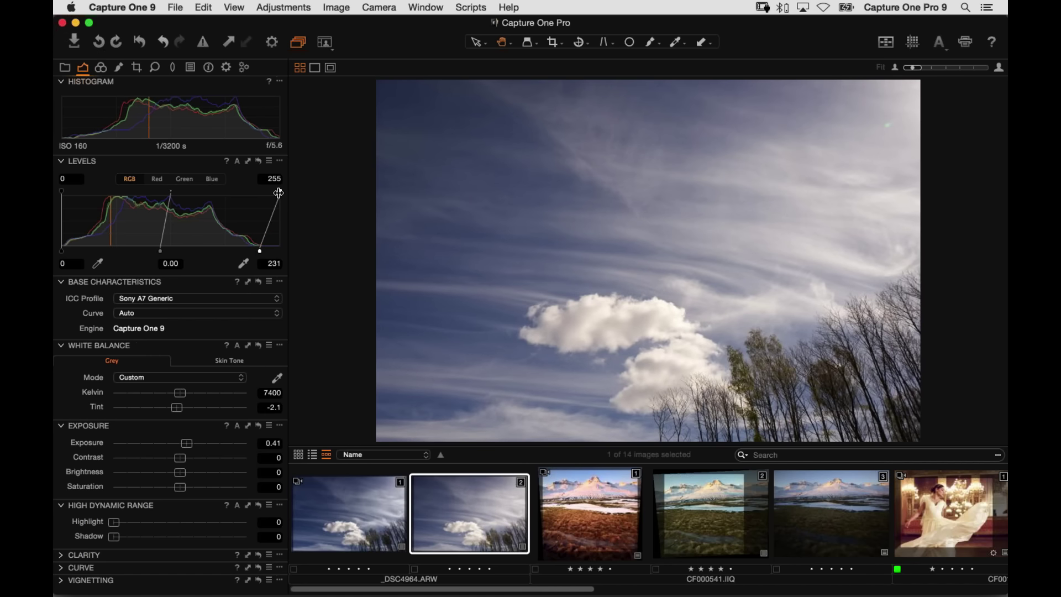
- Try the RGB white output level at 246 and 250, and restore it to 255
{"action": "left_click_drag", "start_coordinate": [279, 193], "coordinate": [273, 191]}
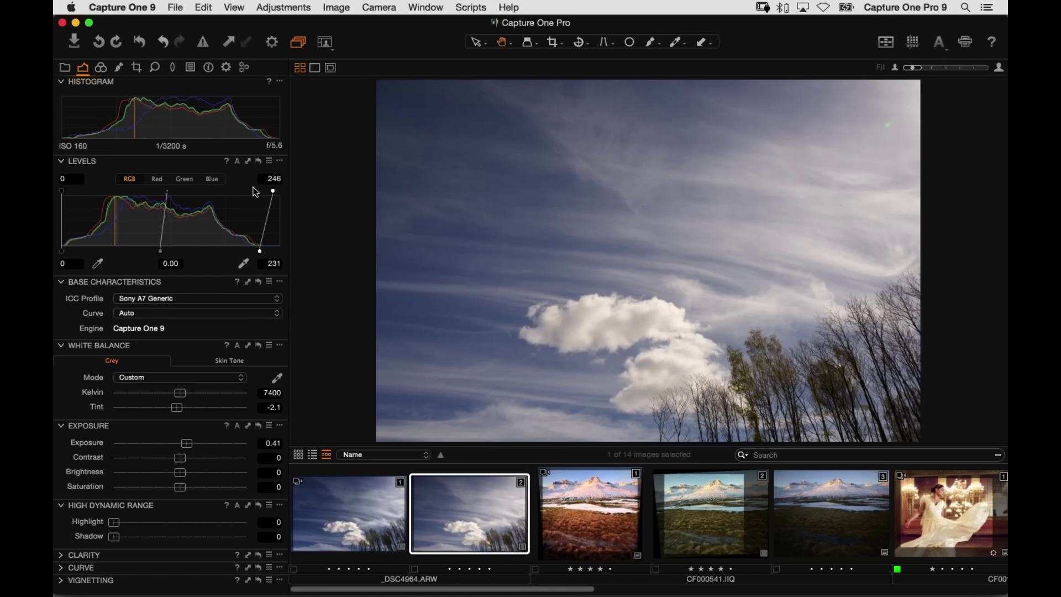
{"action": "left_click_drag", "start_coordinate": [273, 190], "coordinate": [276, 190]}
{"action": "left_click_drag", "start_coordinate": [61, 190], "coordinate": [61, 190]}
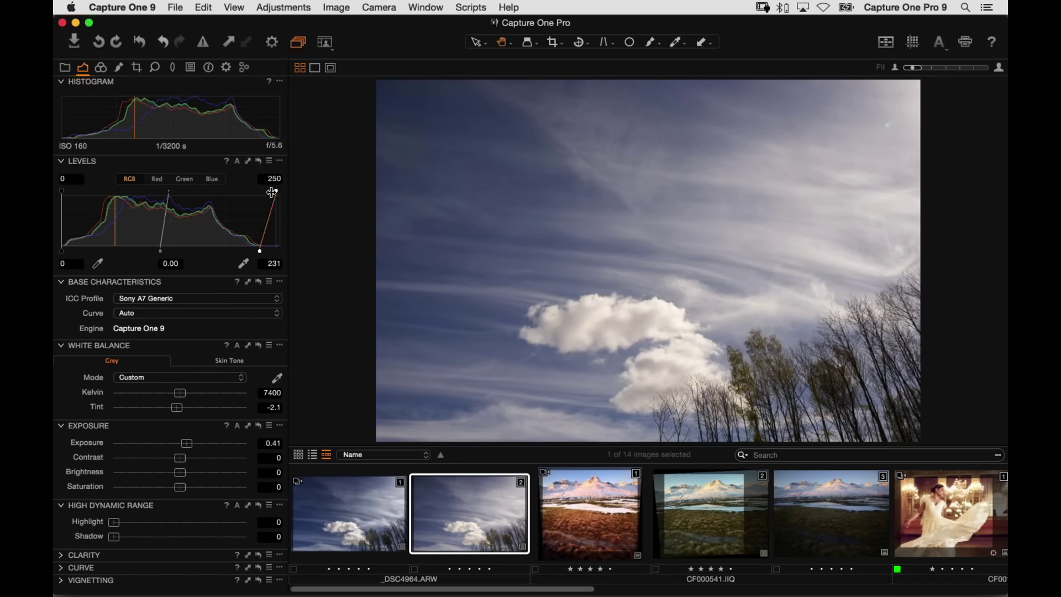
{"action": "left_click_drag", "start_coordinate": [271, 192], "coordinate": [299, 193]}
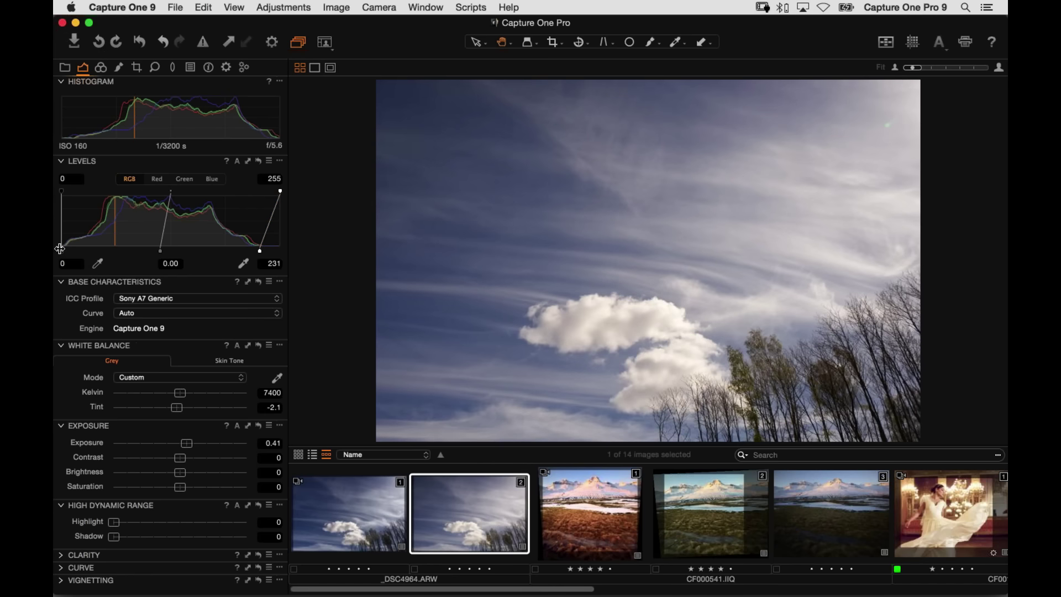
- Try raising the RGB black input level to 34 and 59, and reset it to 0
{"action": "left_click_drag", "start_coordinate": [60, 252], "coordinate": [90, 251]}
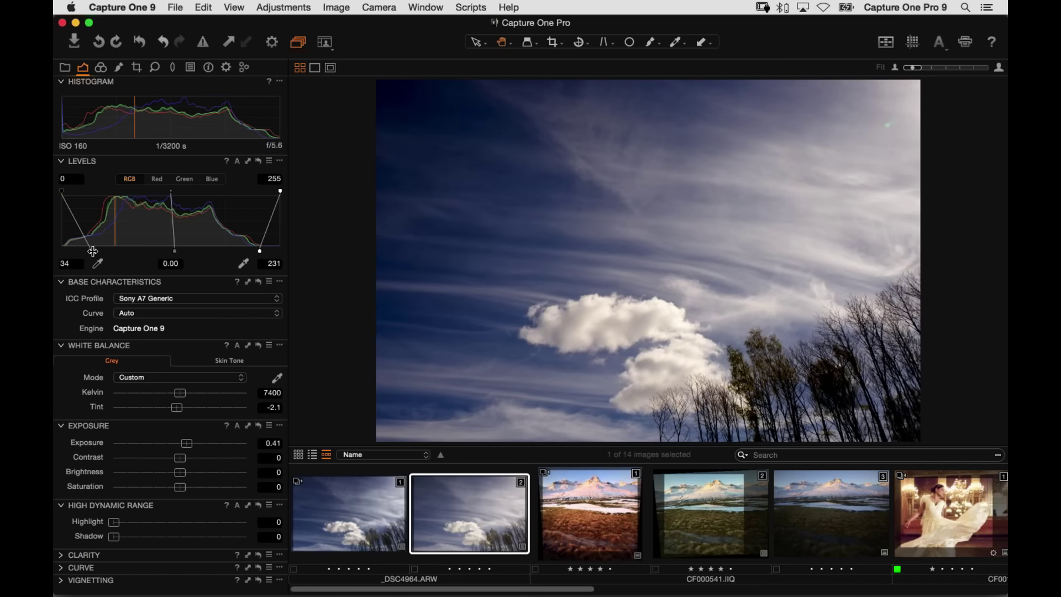
{"action": "left_click_drag", "start_coordinate": [91, 251], "coordinate": [112, 255]}
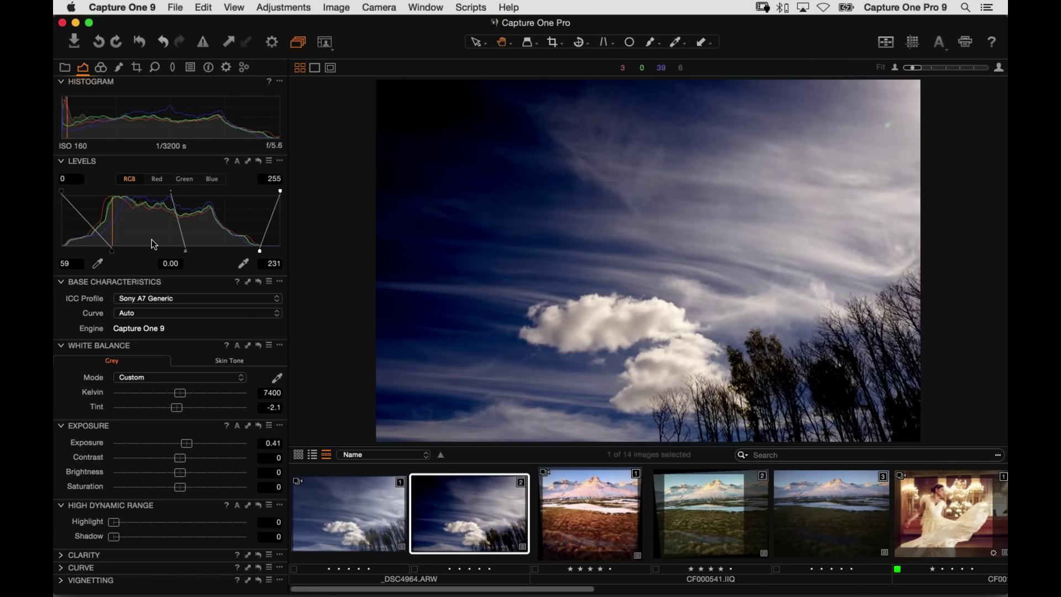
{"action": "double_click", "coordinate": [60, 259]}
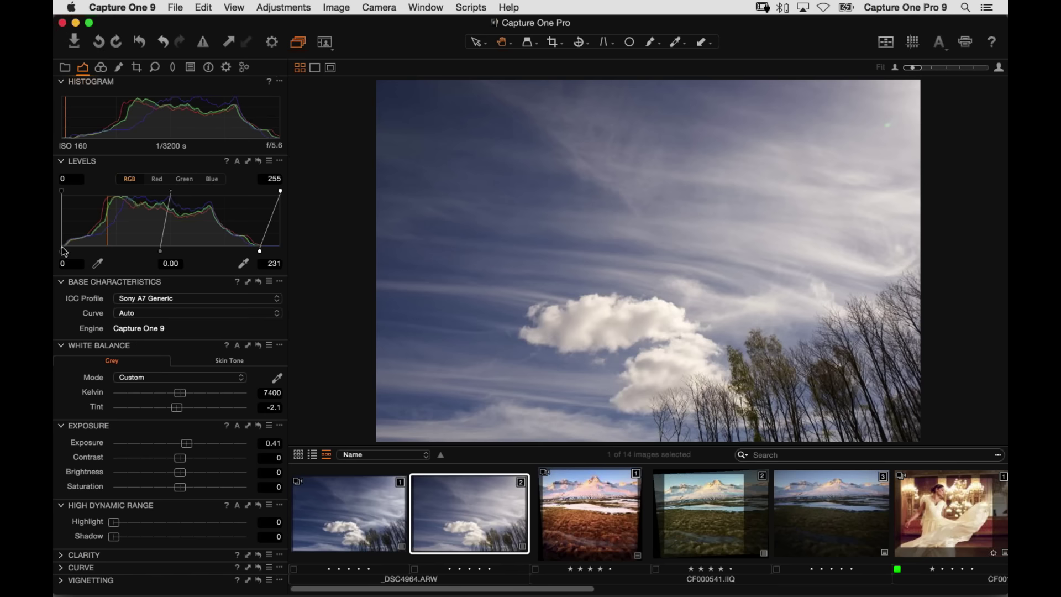
- Darken the midtones in Levels to -0.22 and set the white input level to 231
{"action": "left_click_drag", "start_coordinate": [260, 251], "coordinate": [257, 251]}
{"action": "mouse_move", "coordinate": [171, 251]}
{"action": "left_mouse_down"}
{"action": "mouse_move", "coordinate": [161, 246]}
{"action": "mouse_move", "coordinate": [187, 246]}
{"action": "mouse_move", "coordinate": [179, 251]}
{"action": "left_mouse_up"}
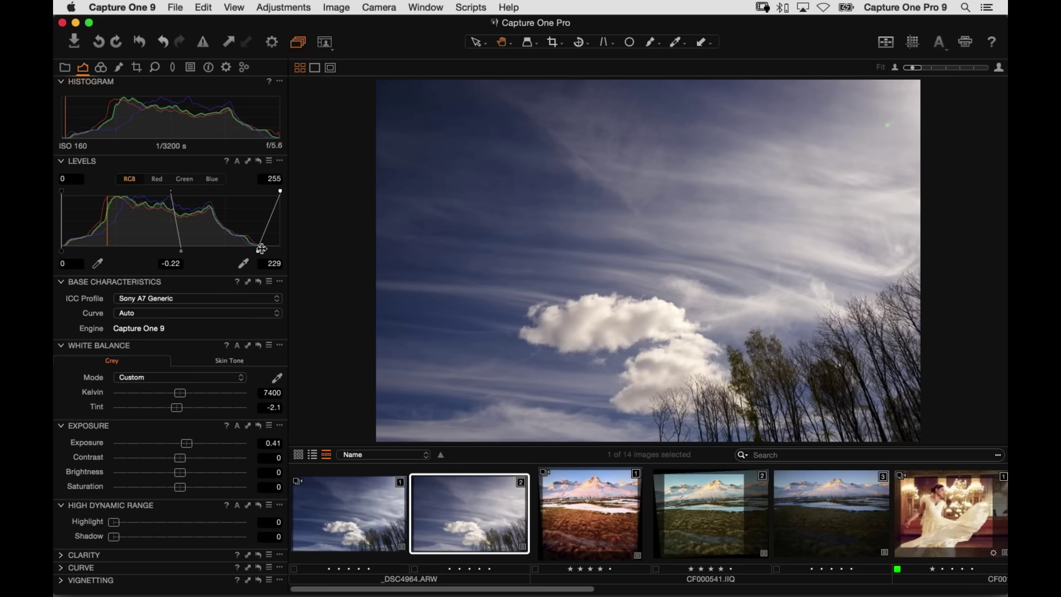
{"action": "left_click_drag", "start_coordinate": [261, 248], "coordinate": [262, 249]}
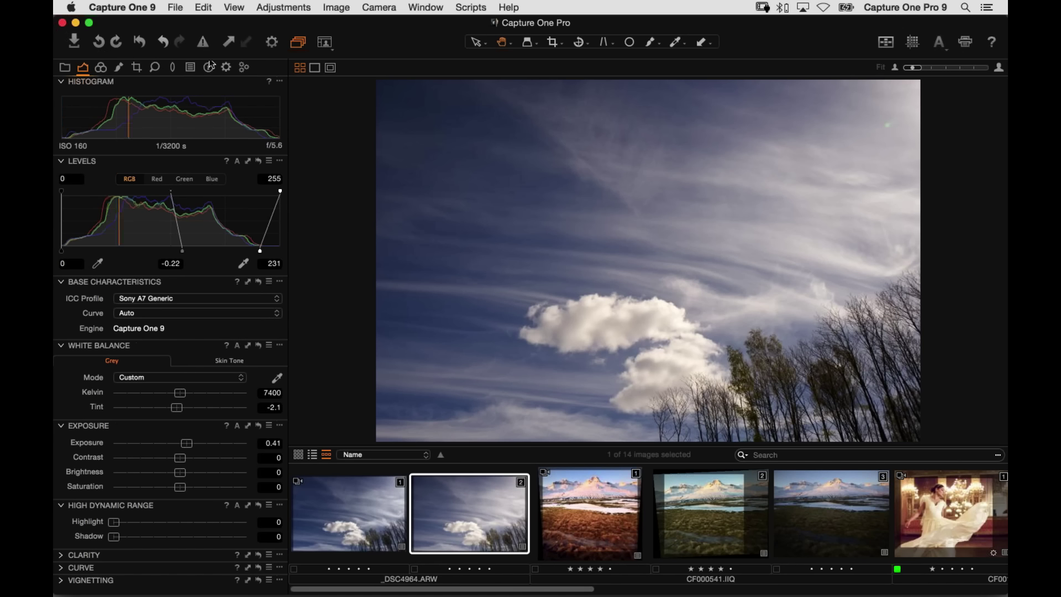
- Use the exposure warning to check highlight clipping while setting the white input level to 233, and turn the warning off
{"action": "left_click", "coordinate": [202, 42]}
{"action": "left_click_drag", "start_coordinate": [253, 251], "coordinate": [270, 254]}
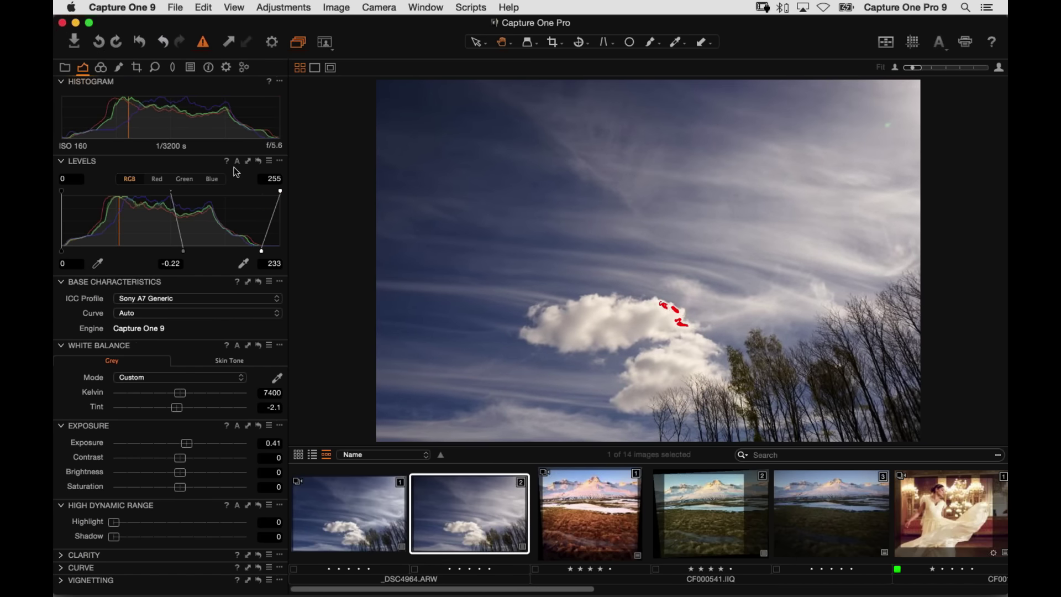
{"action": "left_click", "coordinate": [204, 44]}
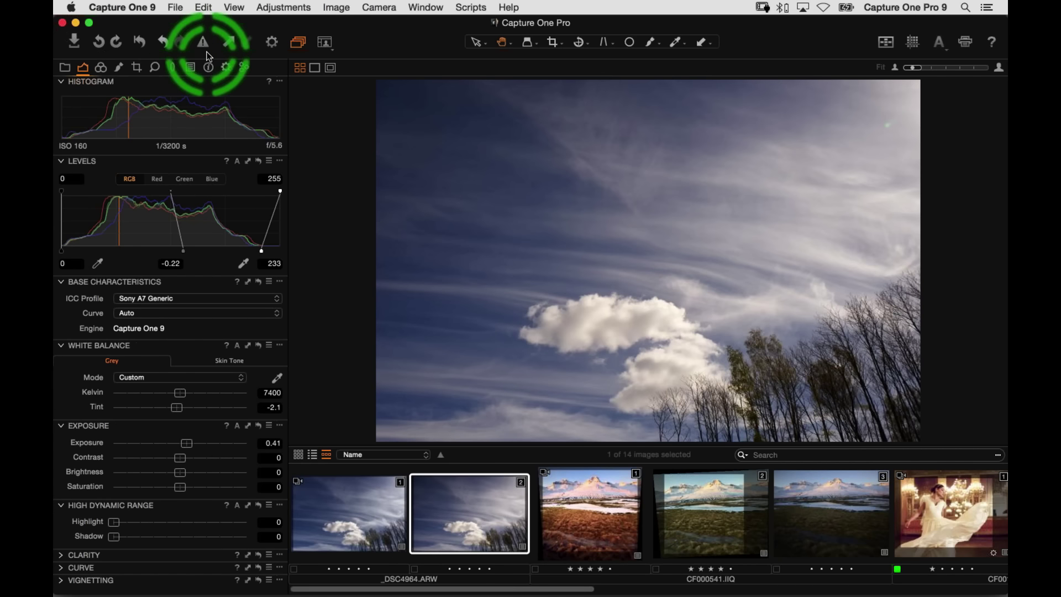
{"action": "left_click", "coordinate": [204, 44]}
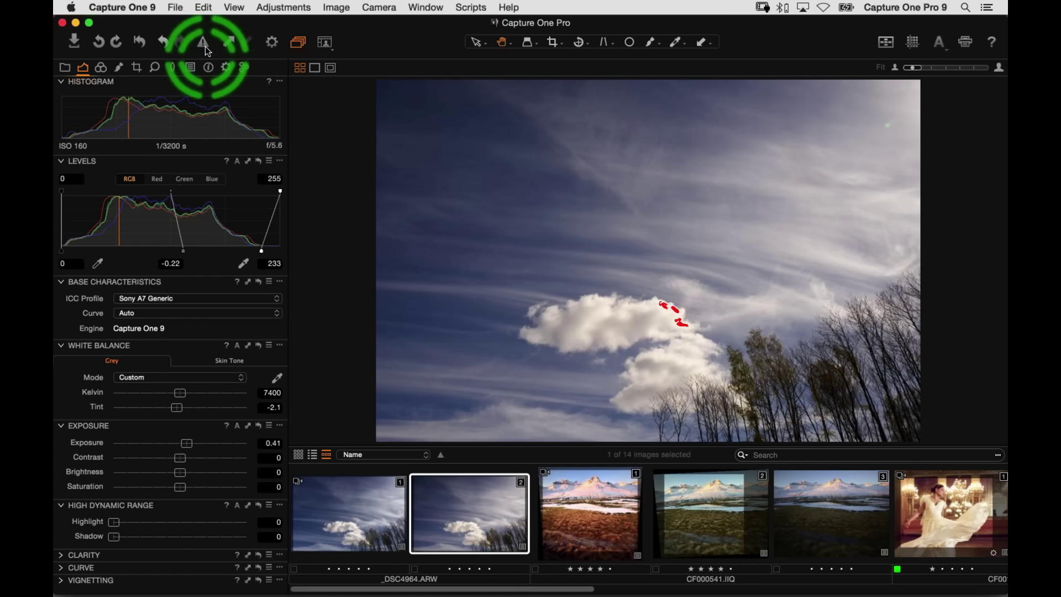
{"action": "left_click", "coordinate": [203, 43]}
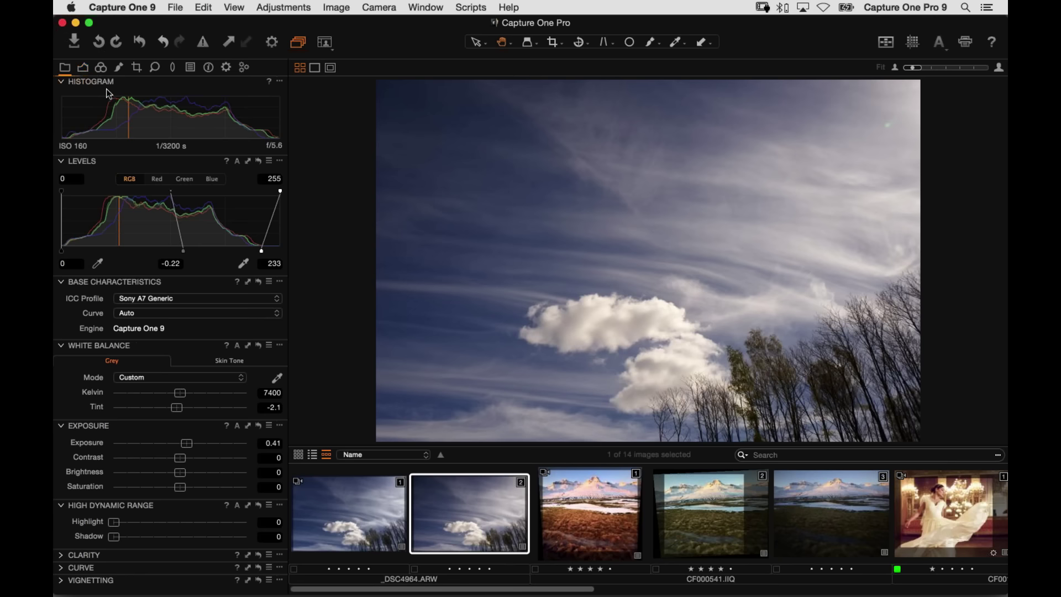
- Open the Exposure and Colour album in the Webinars project and return to the exposure tools
{"action": "scroll", "coordinate": [168, 248], "scroll_direction": "down", "scroll_amount": 5}
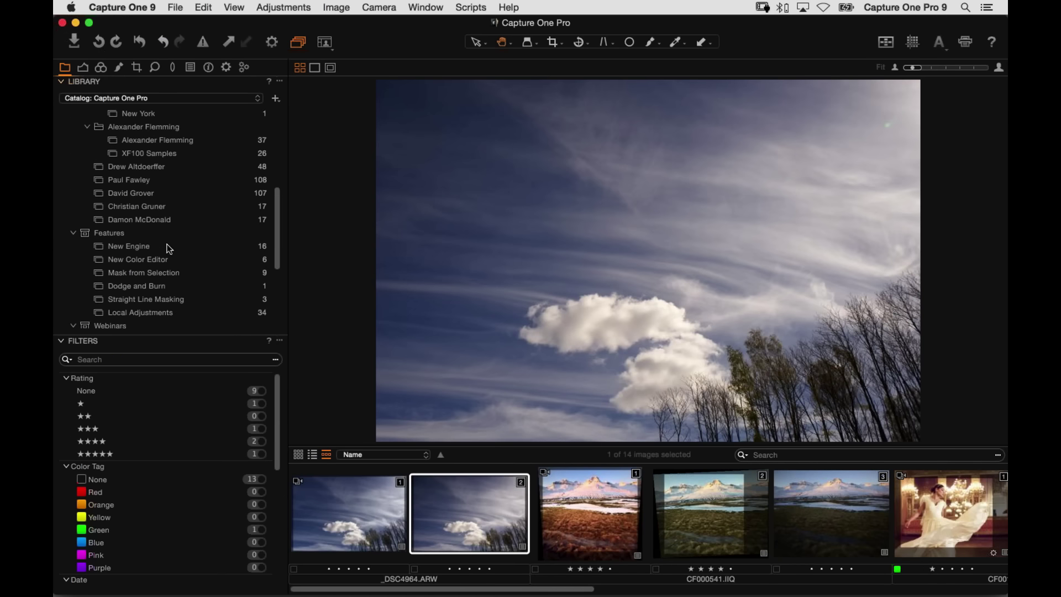
{"action": "scroll", "coordinate": [168, 249], "scroll_direction": "down", "scroll_amount": 4}
{"action": "left_click", "coordinate": [162, 242]}
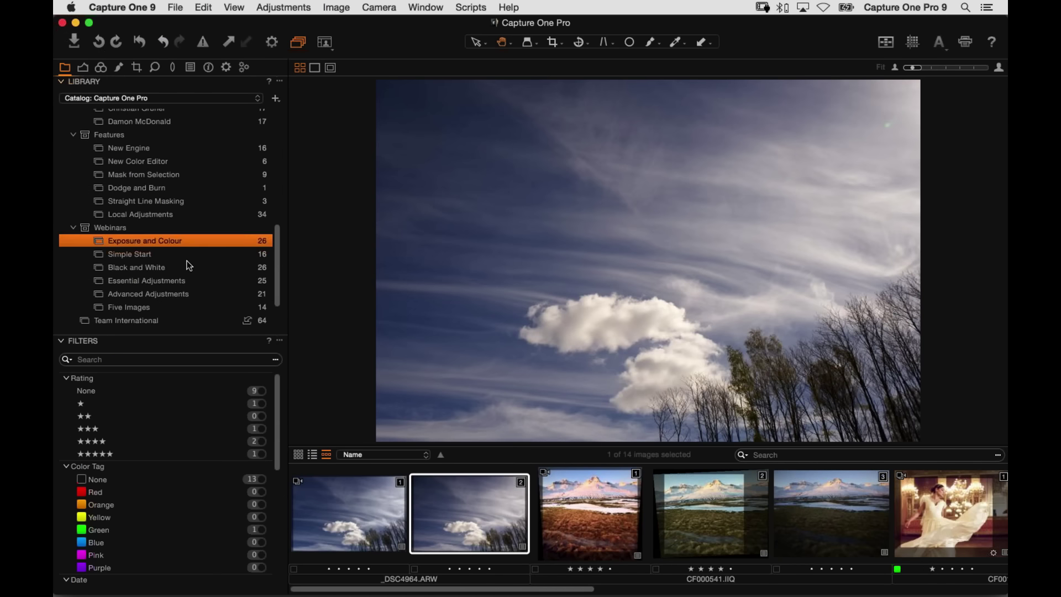
{"action": "left_click", "coordinate": [84, 68]}
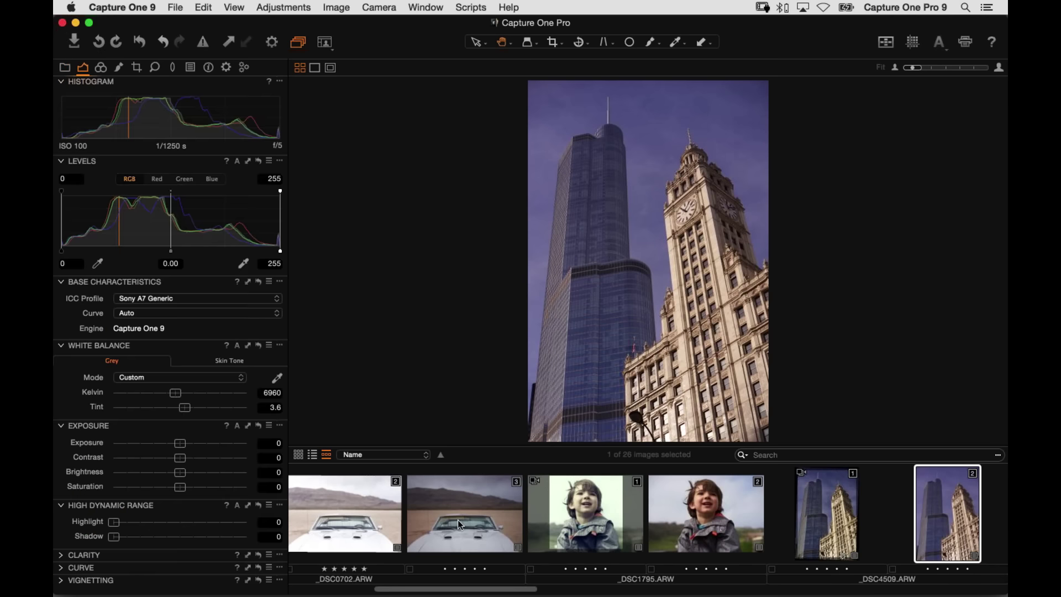
- Select the dark second variant of CF001600.IIQ and set its exposure to 0.8 and white balance to 5486 Kelvin
{"action": "scroll", "coordinate": [611, 536], "scroll_direction": "right", "scroll_amount": 10}
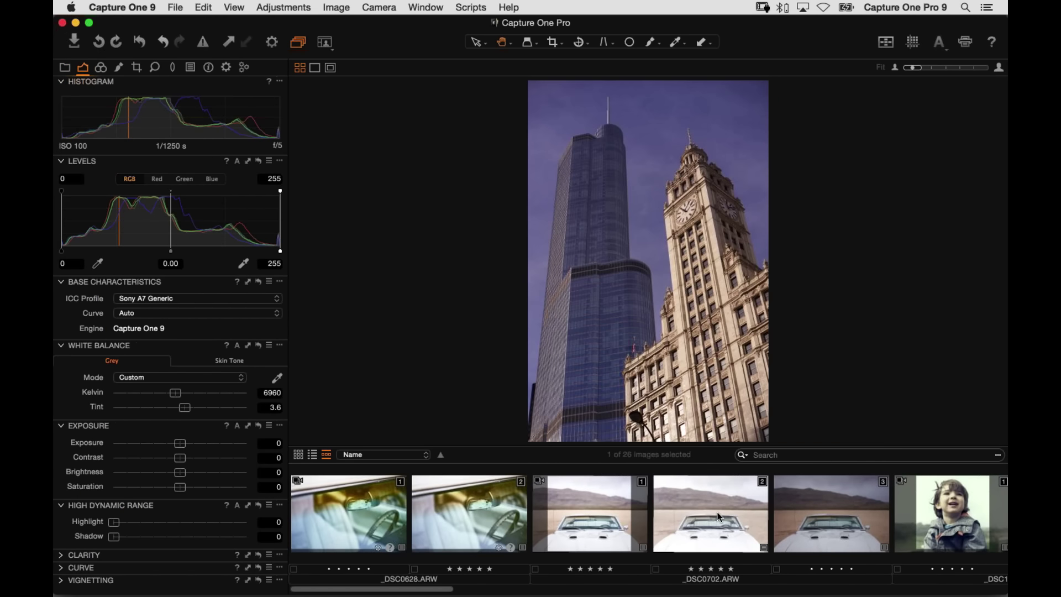
{"action": "scroll", "coordinate": [658, 527], "scroll_direction": "right", "scroll_amount": 10}
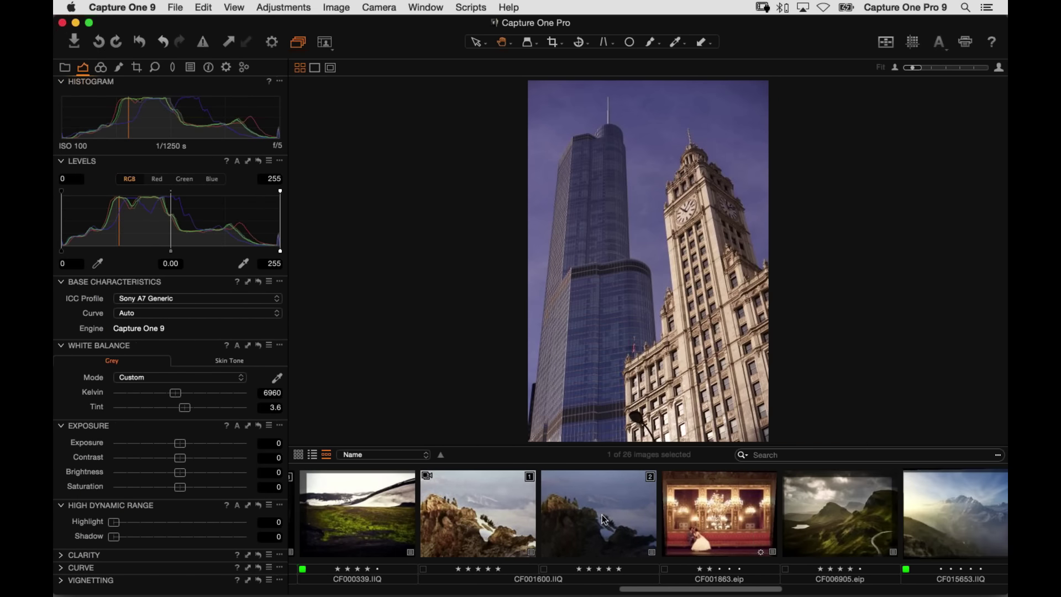
{"action": "left_click", "coordinate": [604, 532]}
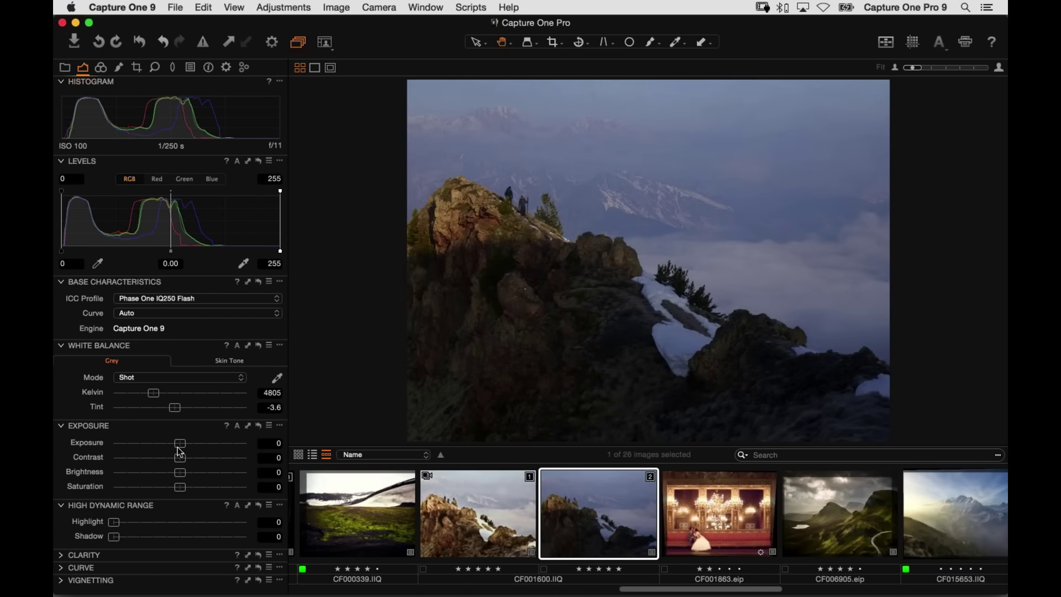
{"action": "left_click_drag", "start_coordinate": [179, 443], "coordinate": [193, 443]}
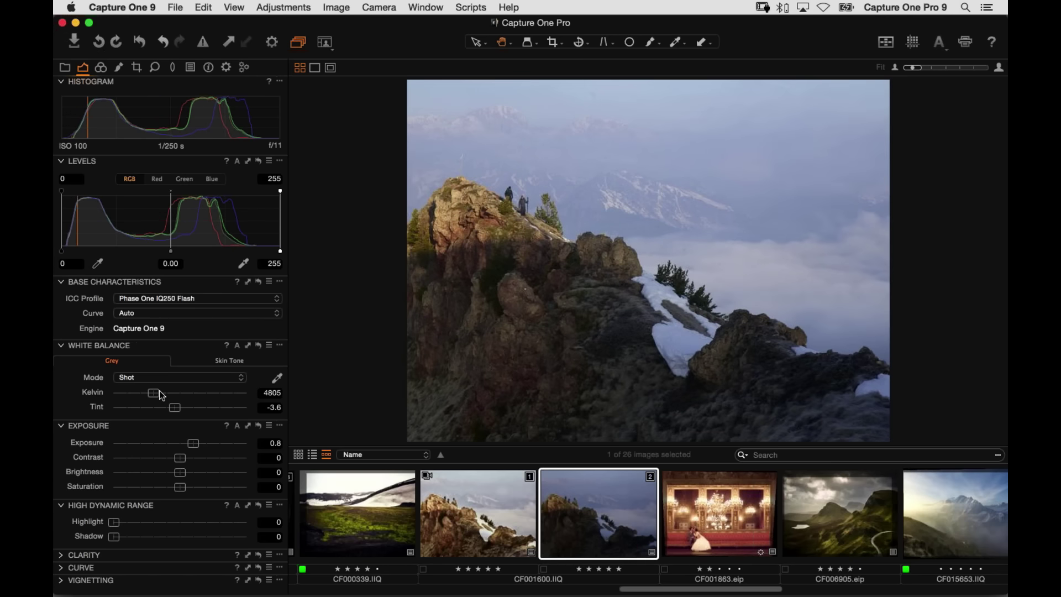
{"action": "left_click_drag", "start_coordinate": [161, 395], "coordinate": [167, 394]}
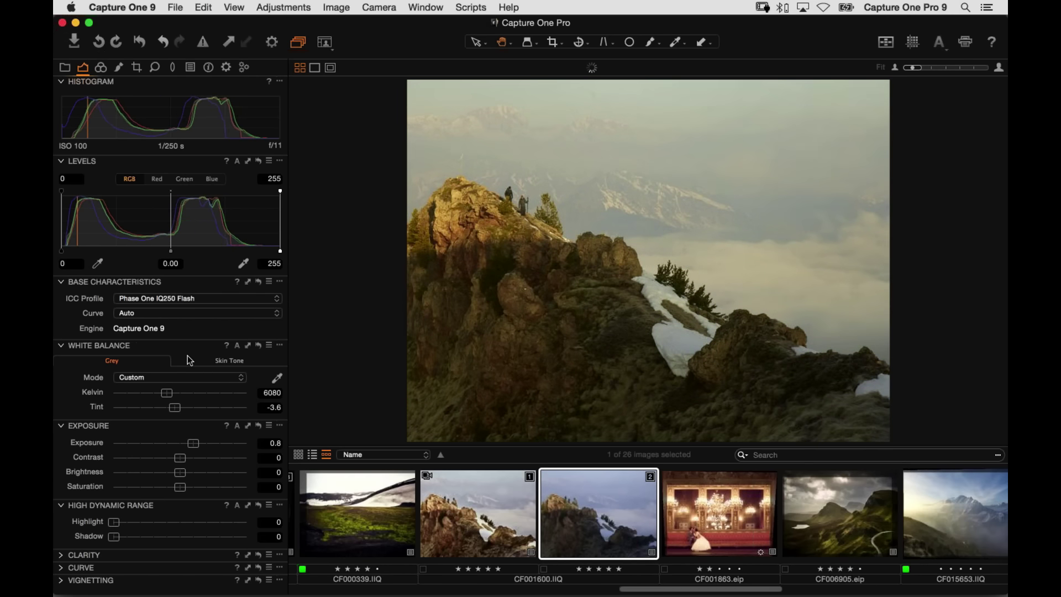
- Try Levels with black input 5, white input 228 and midtone -0.01, and reset all adjustments on the mountain photo
{"action": "left_click_drag", "start_coordinate": [280, 251], "coordinate": [257, 252]}
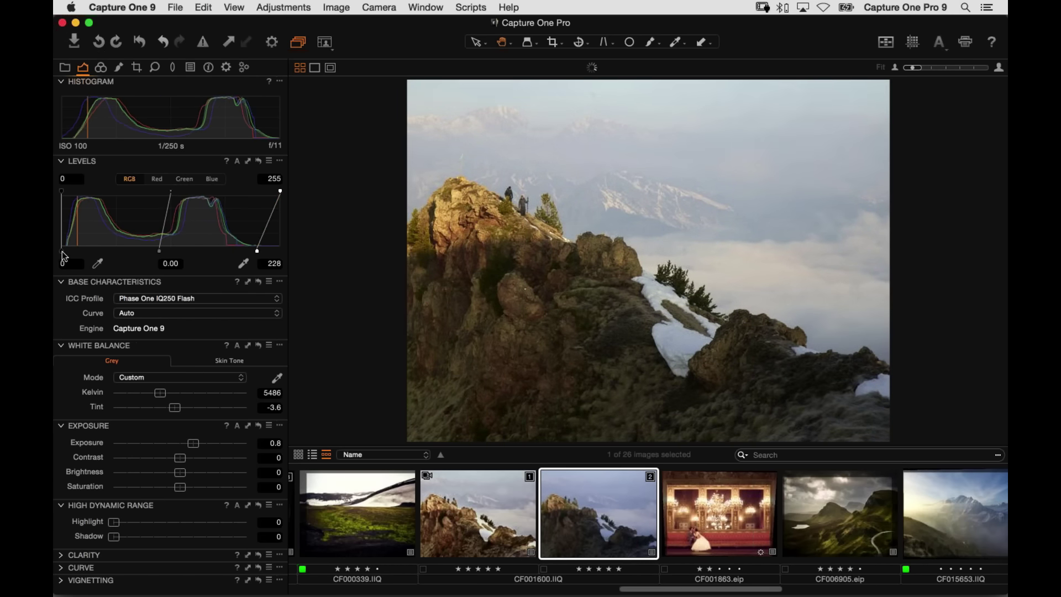
{"action": "left_click_drag", "start_coordinate": [62, 251], "coordinate": [66, 251]}
{"action": "left_click_drag", "start_coordinate": [161, 250], "coordinate": [162, 251]}
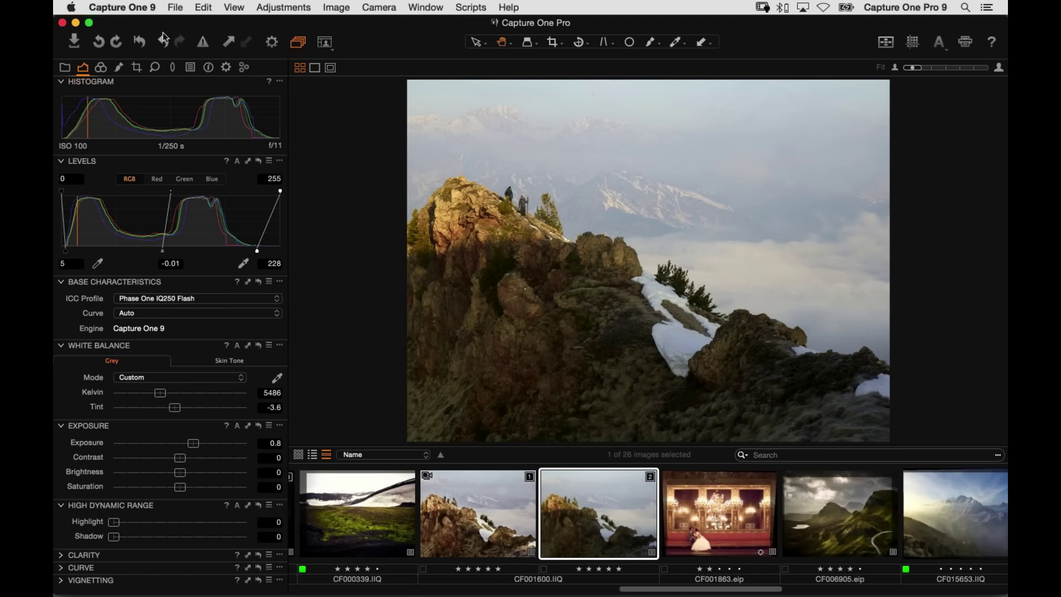
{"action": "key", "text": "super+z"}
{"action": "left_click", "coordinate": [139, 42]}
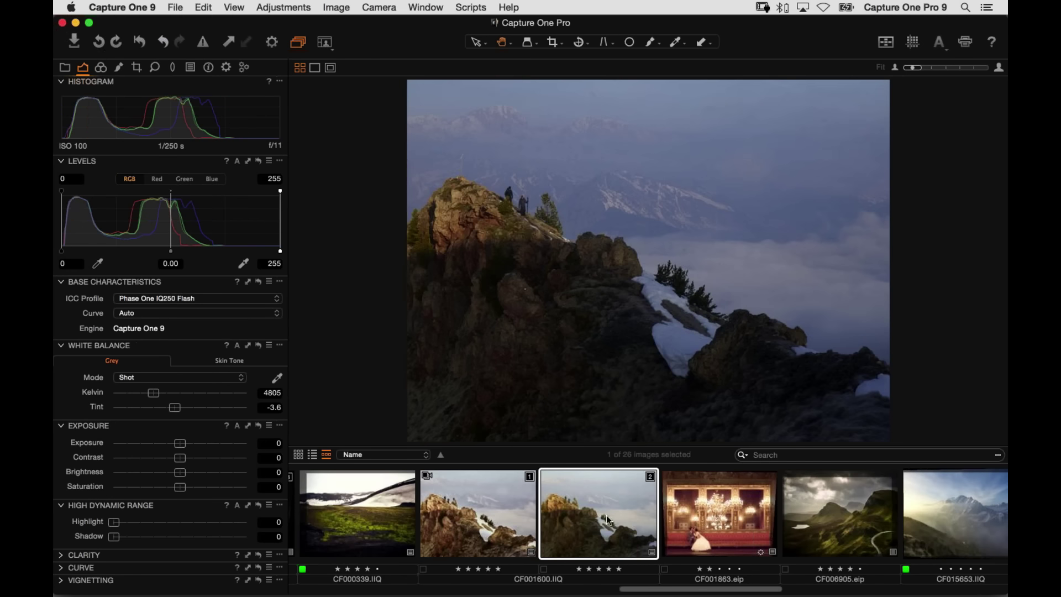
- Select JW_D0233.CR2, the photo of the boy on a chair, and set its white input level to 241
{"action": "scroll", "coordinate": [608, 519], "scroll_direction": "right", "scroll_amount": 10}
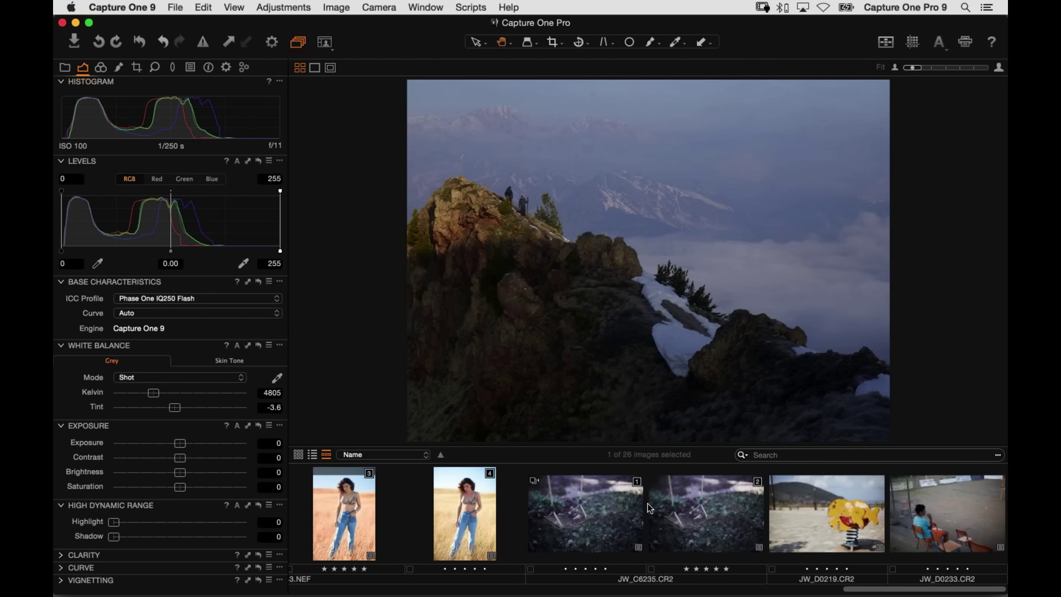
{"action": "left_click", "coordinate": [696, 535]}
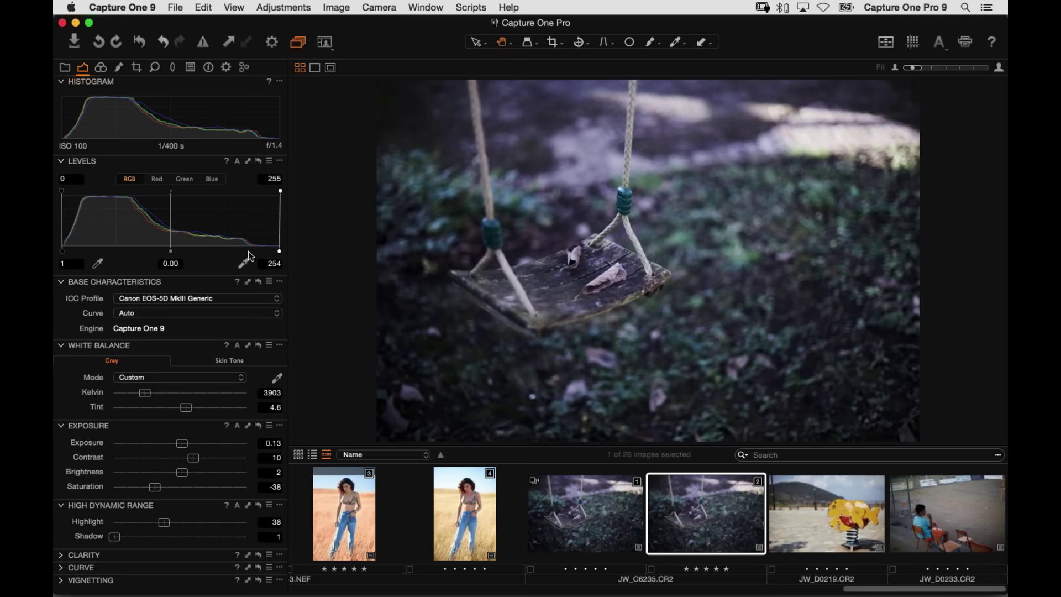
{"action": "left_click", "coordinate": [932, 524]}
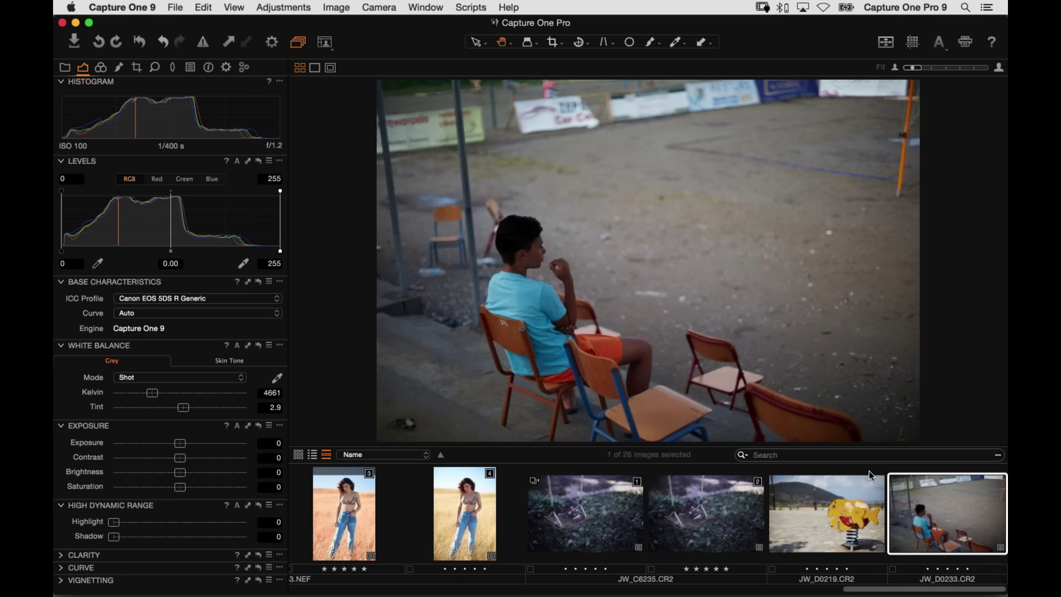
{"action": "left_click_drag", "start_coordinate": [281, 251], "coordinate": [268, 251]}
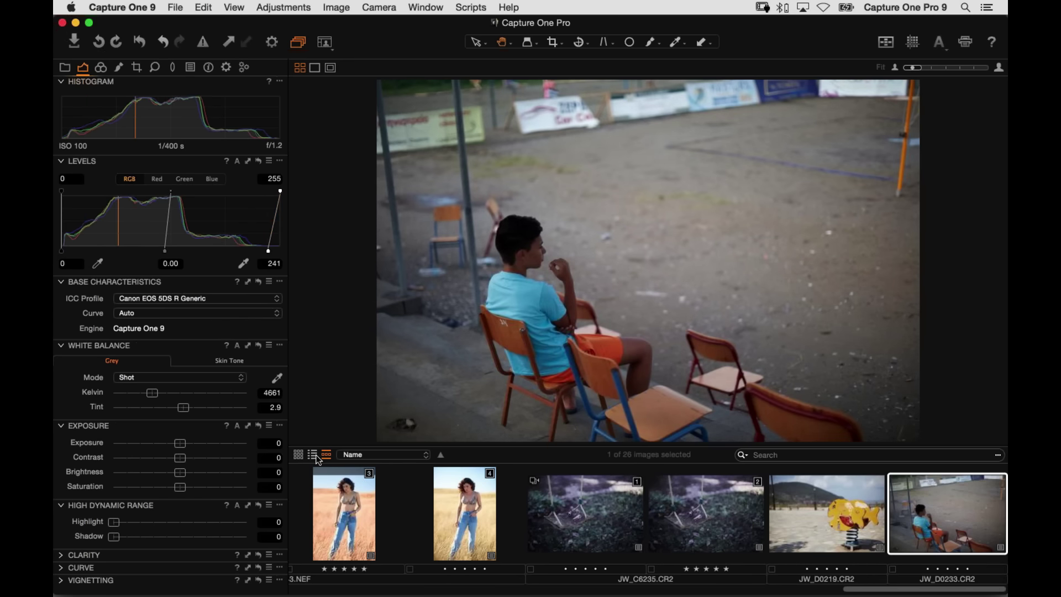
- Select the first variant of _DSC0702.ARW, the white convertible in the desert, and reset all its adjustments
{"action": "scroll", "coordinate": [589, 533], "scroll_direction": "left", "scroll_amount": 10}
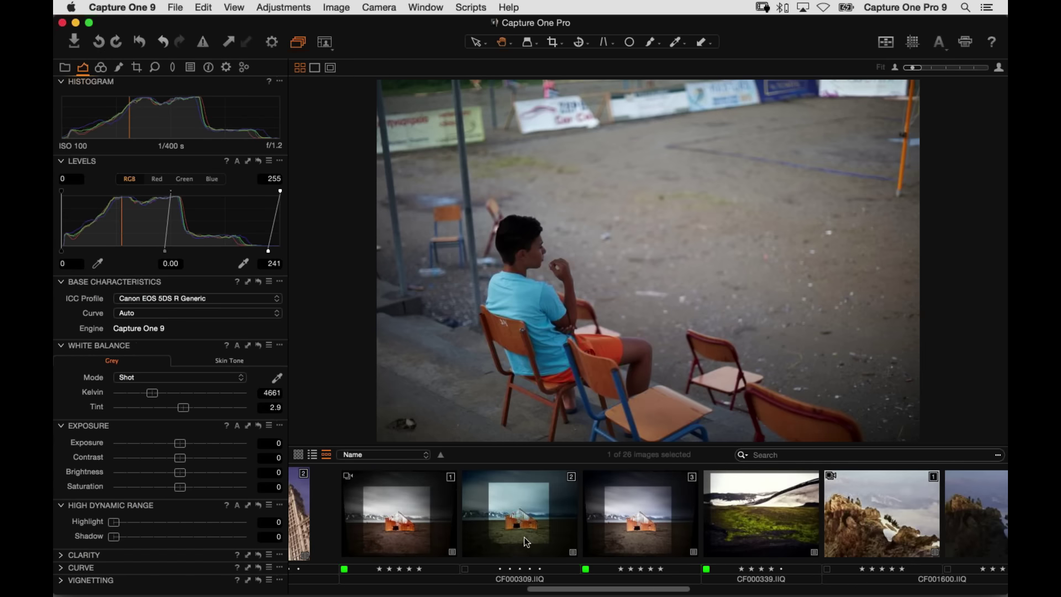
{"action": "scroll", "coordinate": [524, 536], "scroll_direction": "left", "scroll_amount": 8}
{"action": "scroll", "coordinate": [673, 496], "scroll_direction": "right", "scroll_amount": 3}
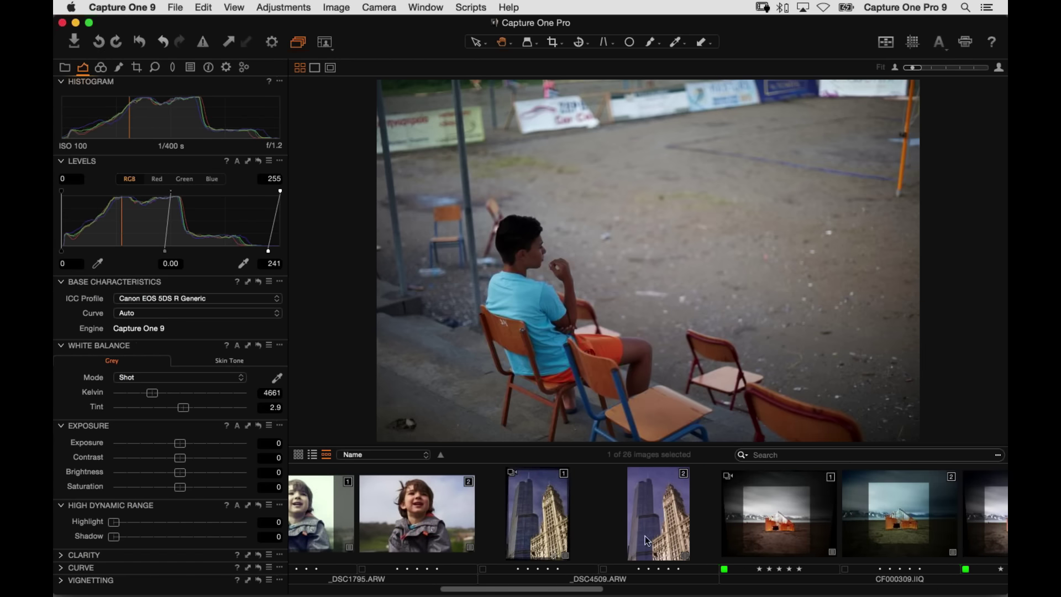
{"action": "left_click", "coordinate": [647, 536]}
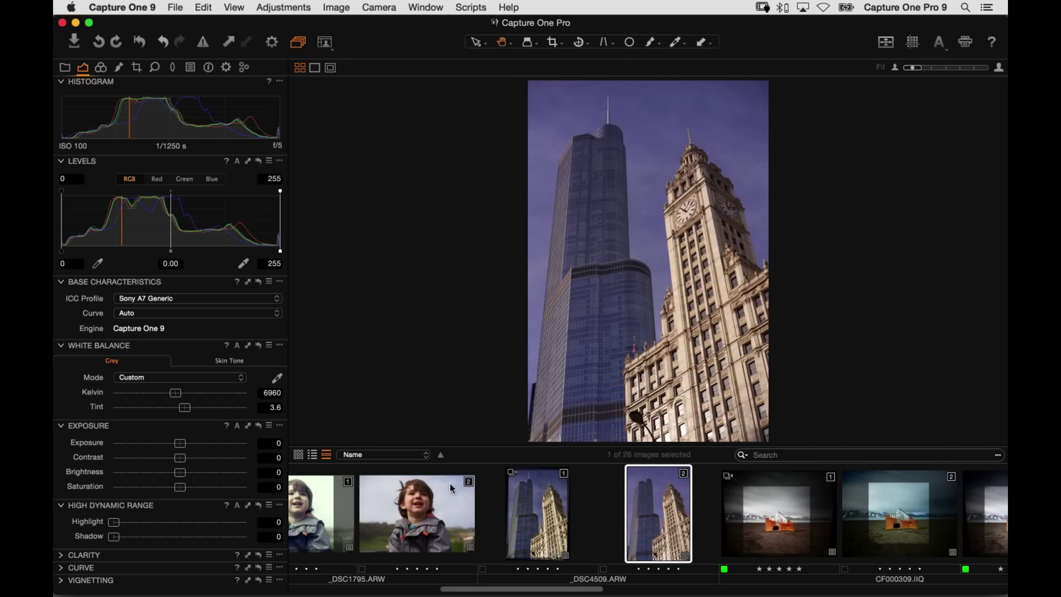
{"action": "scroll", "coordinate": [568, 535], "scroll_direction": "left", "scroll_amount": 3}
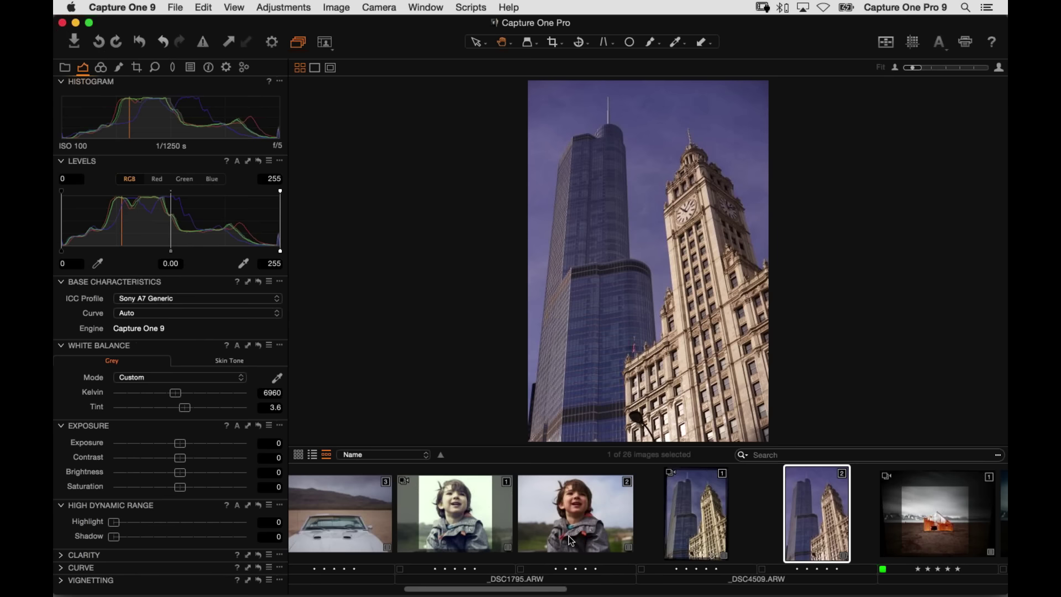
{"action": "left_click", "coordinate": [568, 536]}
{"action": "scroll", "coordinate": [509, 509], "scroll_direction": "left", "scroll_amount": 6}
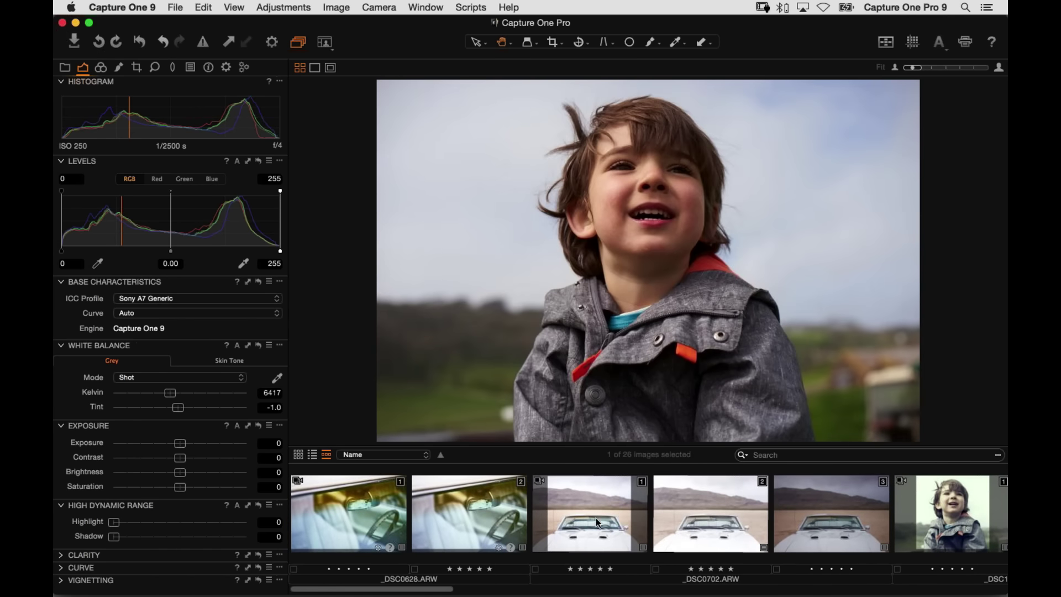
{"action": "left_click", "coordinate": [582, 536]}
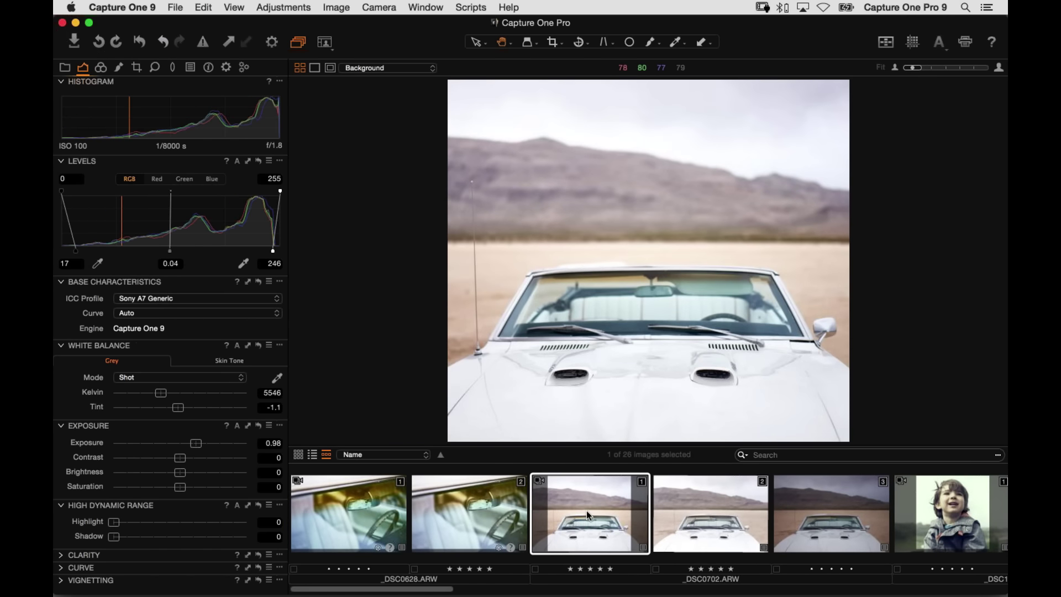
{"action": "left_click", "coordinate": [140, 41]}
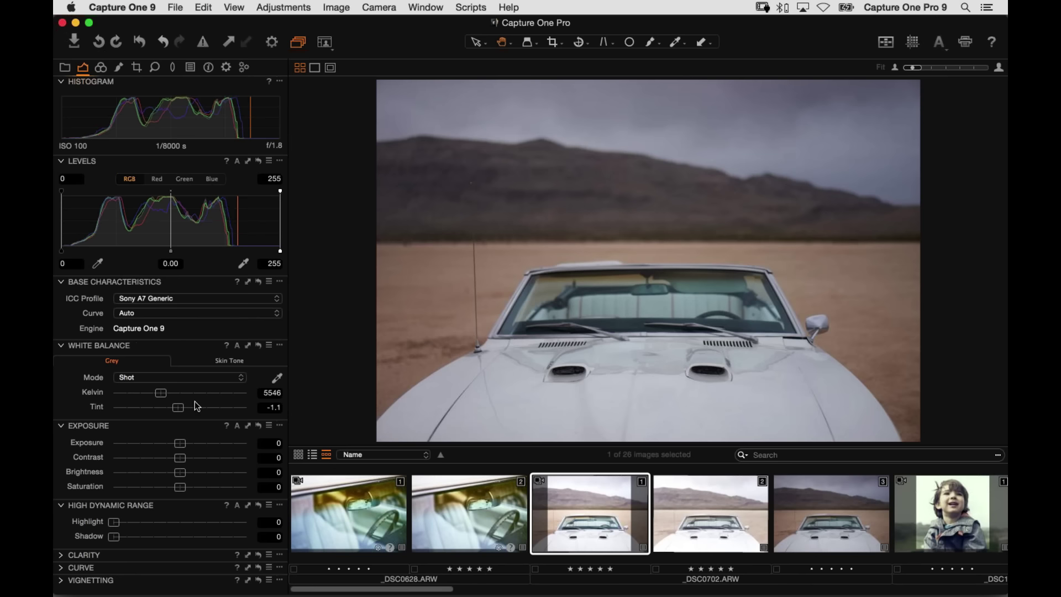
- Set the convertible photo's exposure to 0.55 and its Levels to black input 15, white input 225 and midtone -0.14
{"action": "left_click", "coordinate": [194, 443]}
{"action": "left_click_drag", "start_coordinate": [191, 445], "coordinate": [189, 443]}
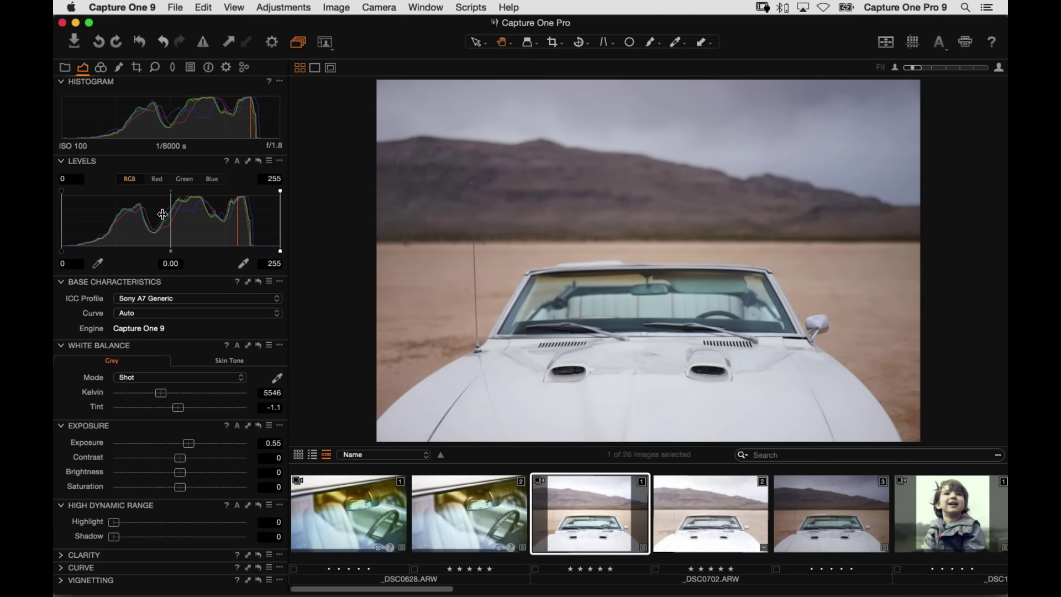
{"action": "left_click_drag", "start_coordinate": [260, 252], "coordinate": [258, 258]}
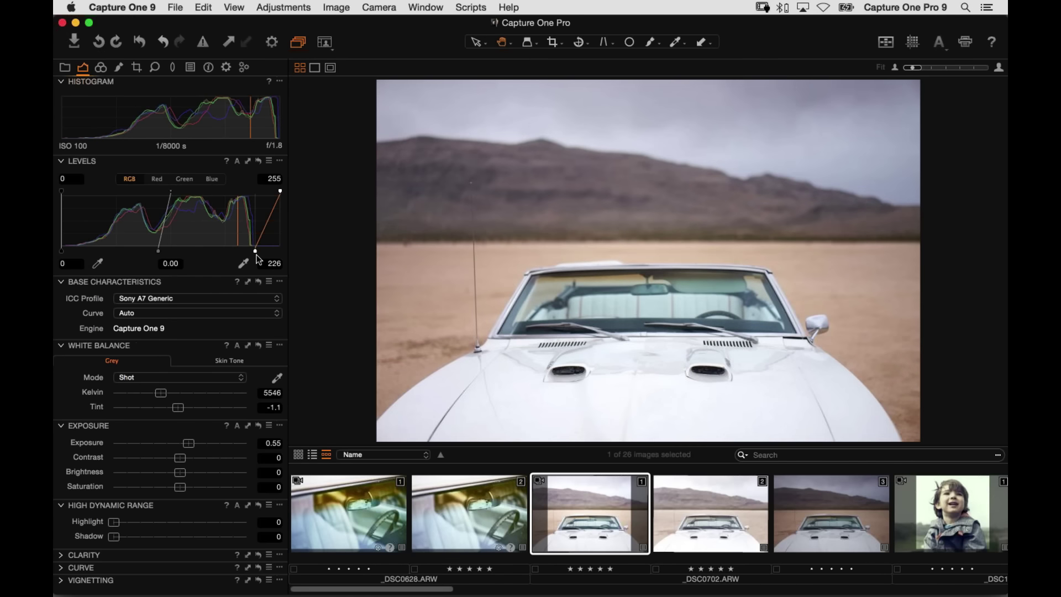
{"action": "left_click_drag", "start_coordinate": [62, 252], "coordinate": [79, 252]}
{"action": "left_click_drag", "start_coordinate": [165, 251], "coordinate": [176, 252]}
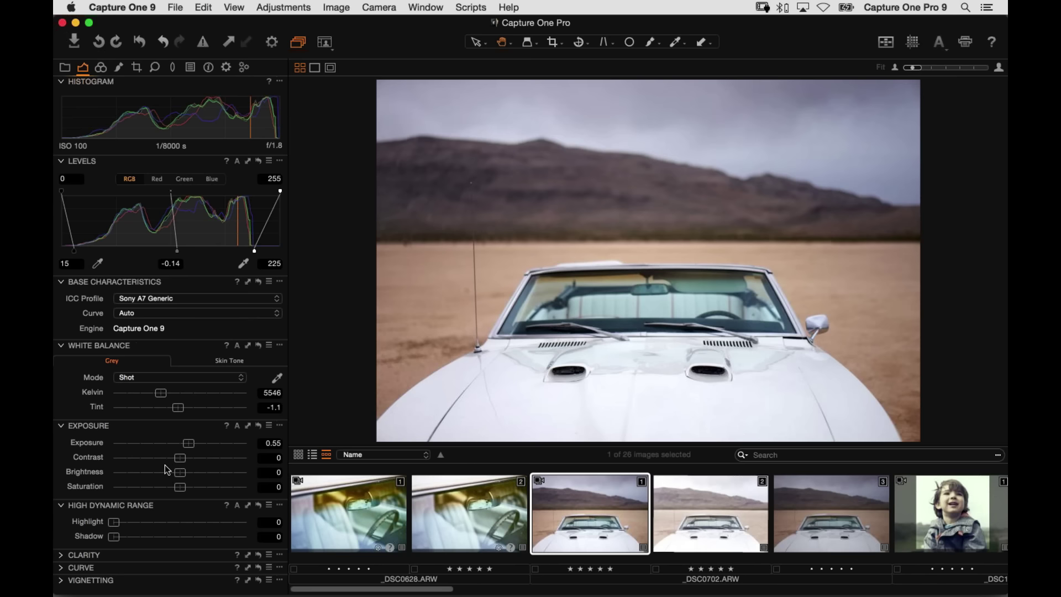
- Open the Five Images album in the Webinars project and return to the exposure tools
{"action": "left_click", "coordinate": [65, 67]}
{"action": "scroll", "coordinate": [166, 234], "scroll_direction": "down", "scroll_amount": 10}
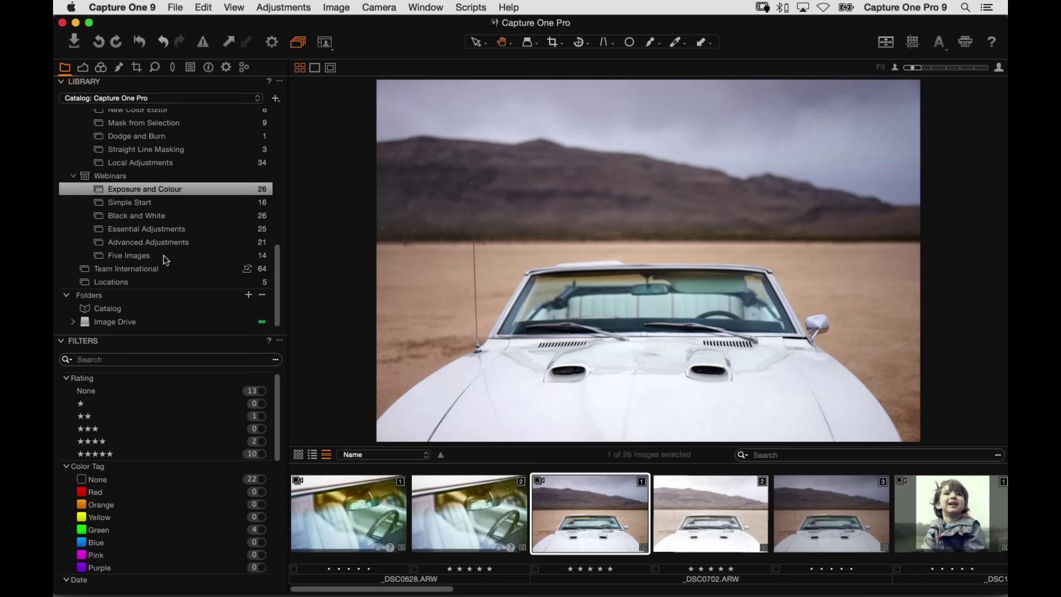
{"action": "left_click", "coordinate": [160, 255]}
{"action": "key", "text": "super+alt+2"}
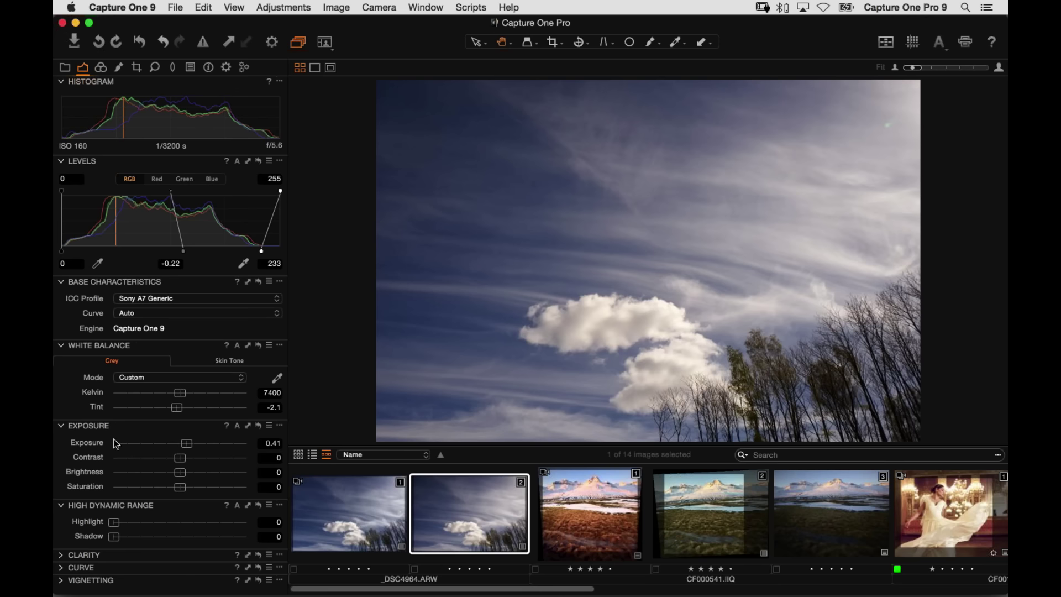
- Set the cloud photo's exposure to 0.49 and Levels midtone to -0.26, then try a brightness adjustment and reset it
{"action": "double_click", "coordinate": [206, 448]}
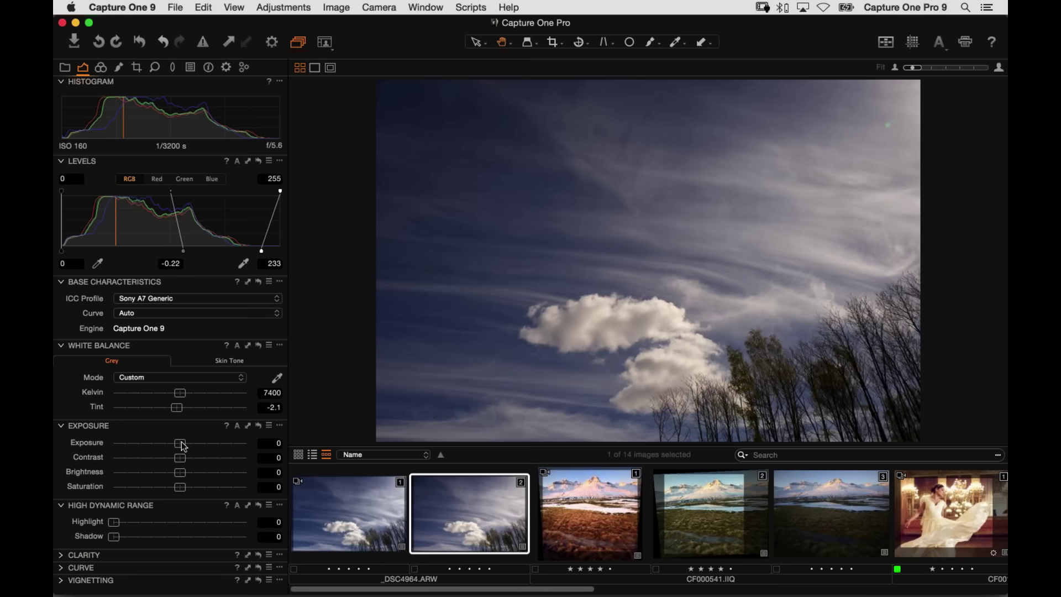
{"action": "left_click_drag", "start_coordinate": [185, 443], "coordinate": [194, 442]}
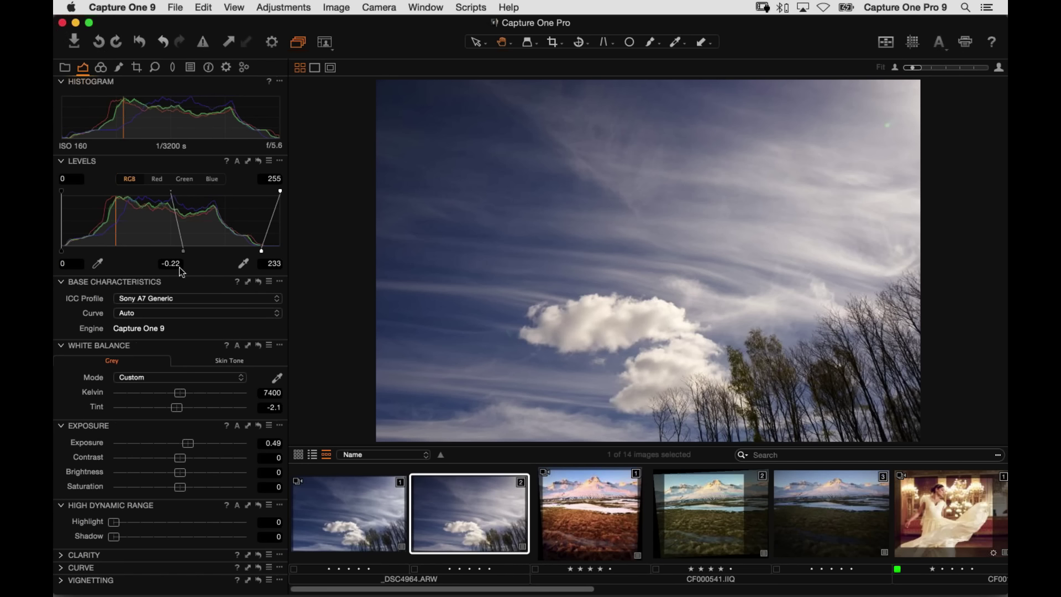
{"action": "left_click_drag", "start_coordinate": [183, 252], "coordinate": [197, 253]}
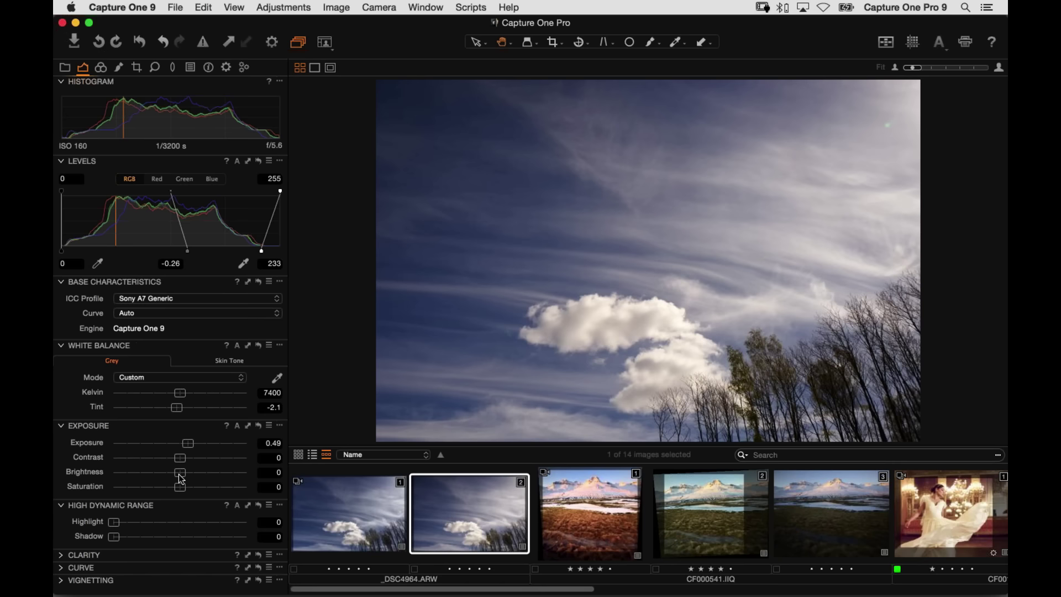
{"action": "left_click_drag", "start_coordinate": [192, 474], "coordinate": [187, 481]}
{"action": "double_click", "coordinate": [186, 476]}
- Open the Color Editor in Advanced mode and pick the dark blue sky as a colour range
{"action": "key", "text": "super+alt+3"}
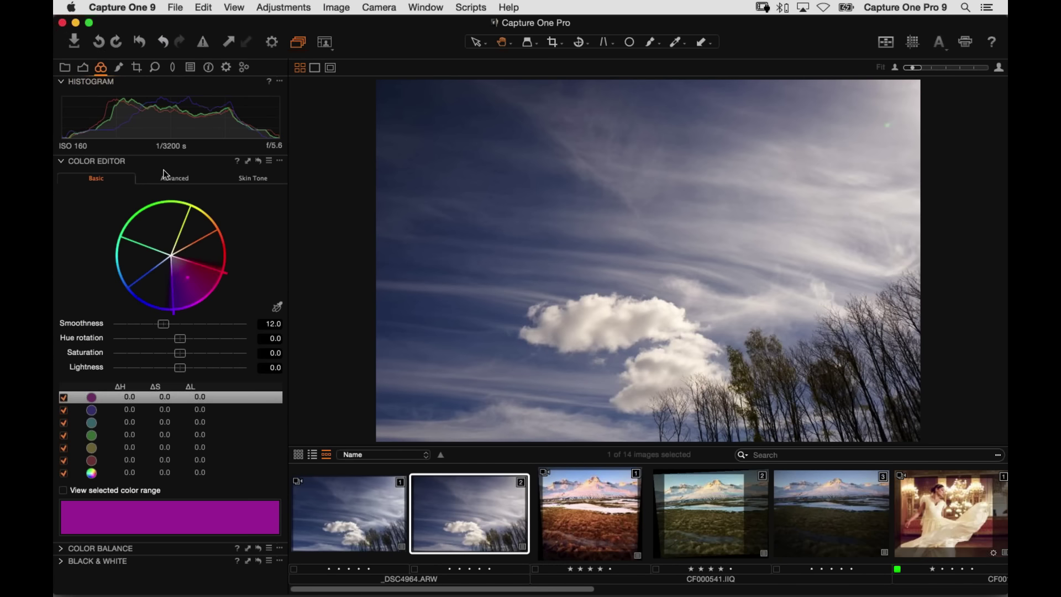
{"action": "left_click", "coordinate": [171, 189]}
{"action": "left_click", "coordinate": [98, 183]}
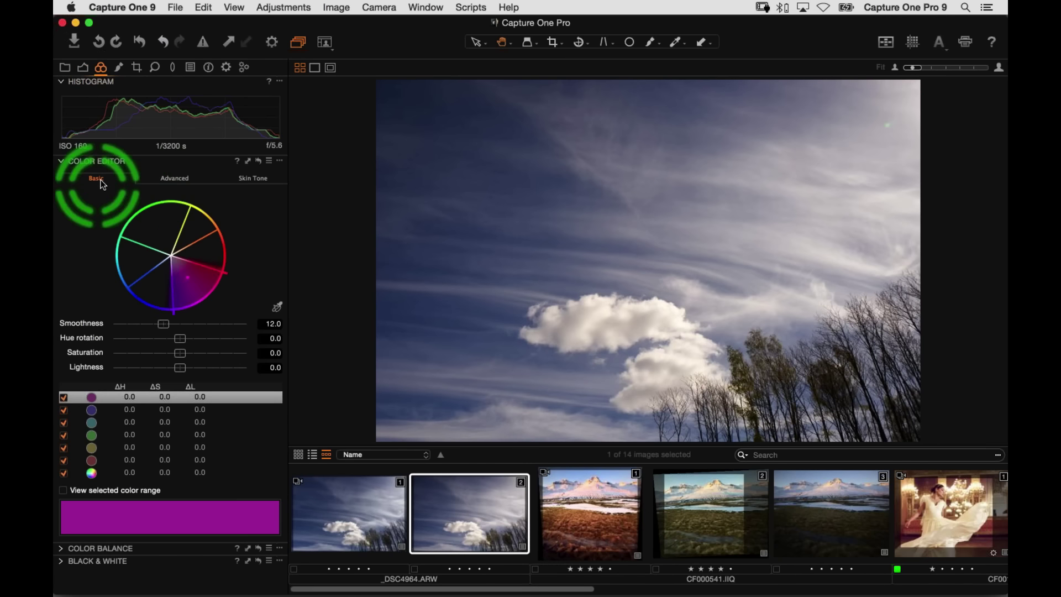
{"action": "left_click", "coordinate": [175, 178]}
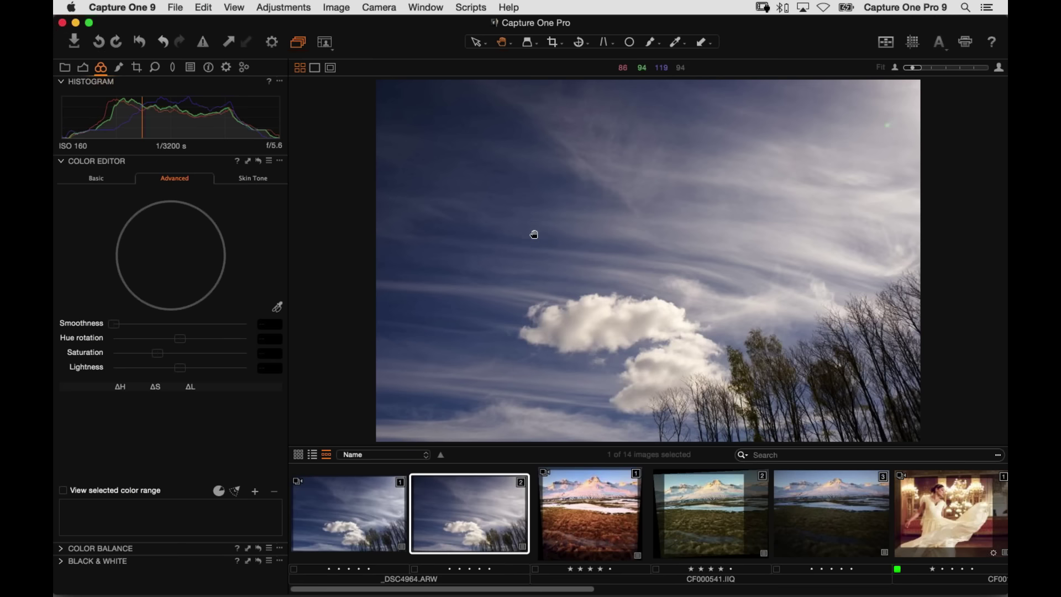
{"action": "left_click", "coordinate": [277, 306]}
{"action": "left_click", "coordinate": [491, 112]}
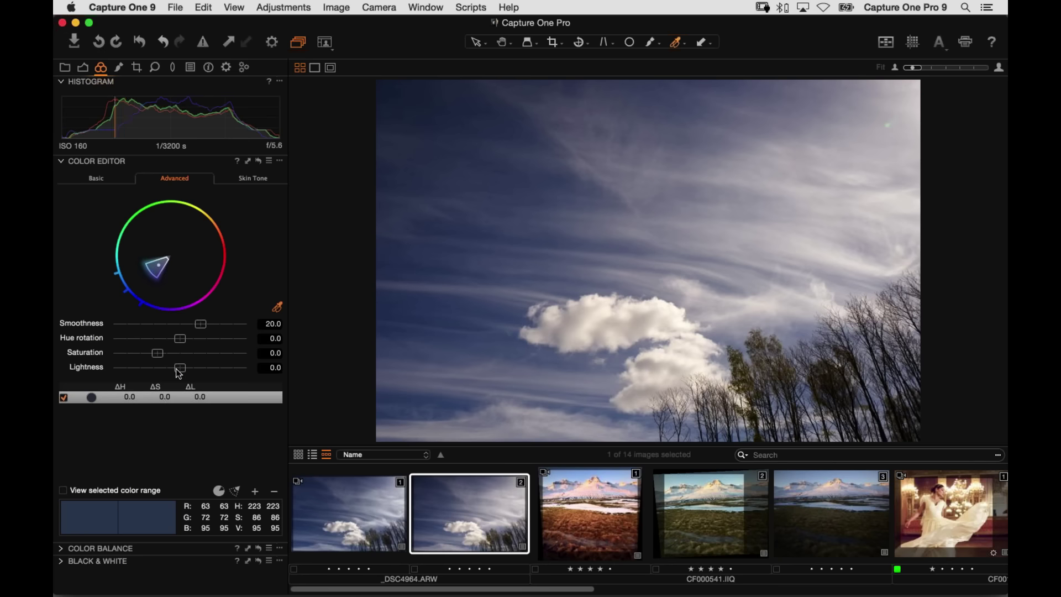
- Set the blue sky range to hue rotation 2.3, saturation 15.5 and lightness -23.4
{"action": "left_click_drag", "start_coordinate": [179, 373], "coordinate": [163, 373]}
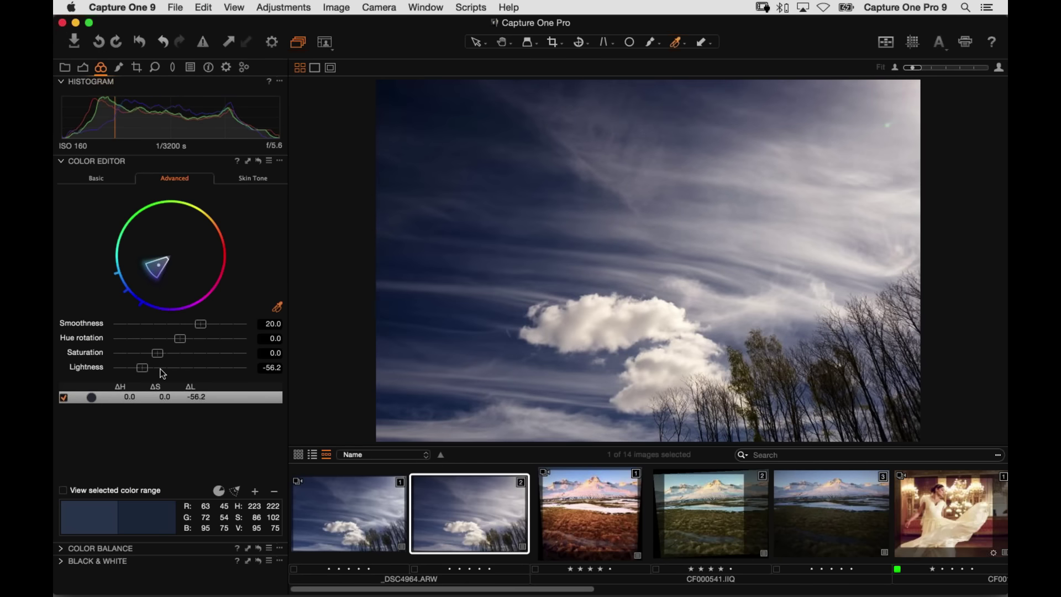
{"action": "left_click", "coordinate": [162, 369]}
{"action": "left_click", "coordinate": [165, 356]}
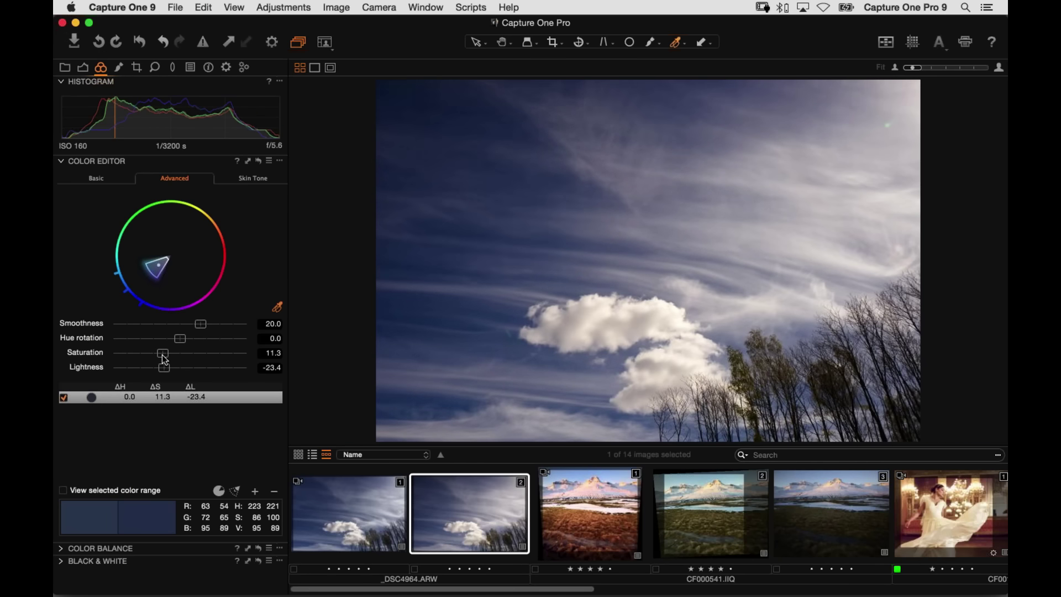
{"action": "left_click_drag", "start_coordinate": [164, 357], "coordinate": [167, 361]}
{"action": "left_click", "coordinate": [168, 360]}
{"action": "left_click", "coordinate": [238, 339]}
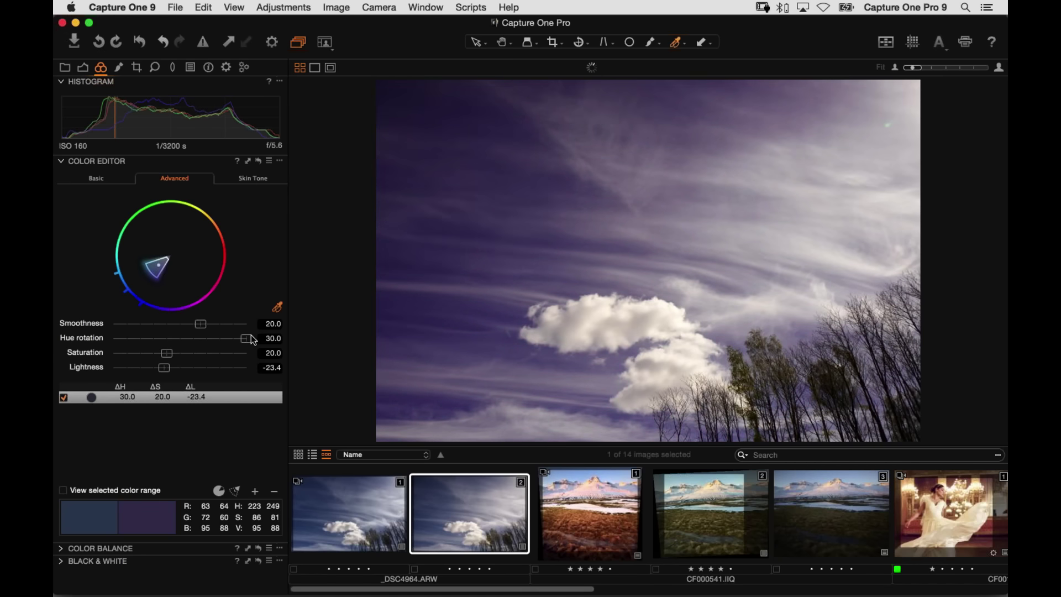
{"action": "left_click_drag", "start_coordinate": [238, 338], "coordinate": [186, 341]}
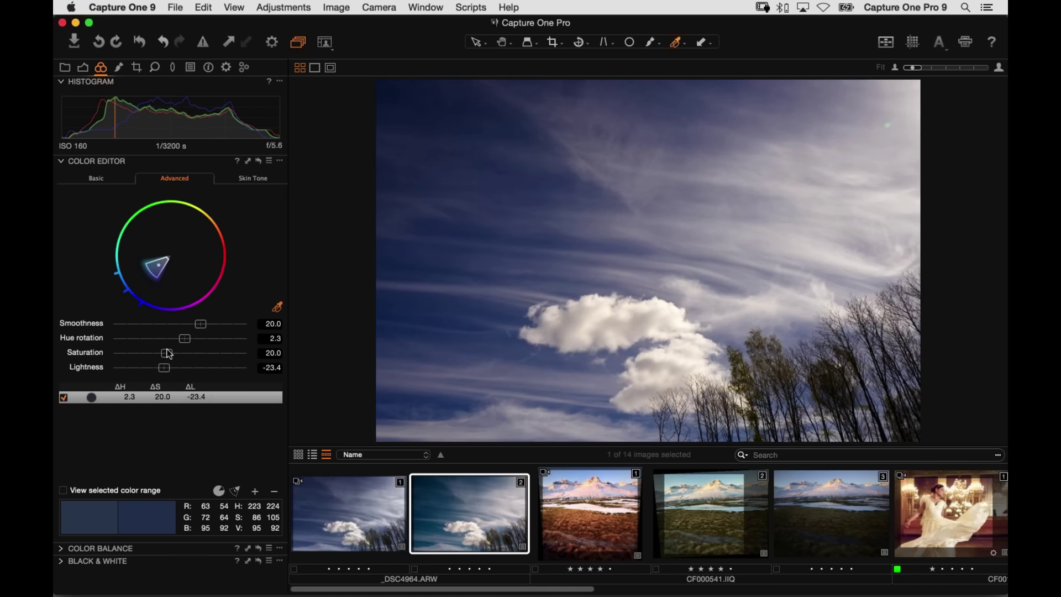
{"action": "left_click_drag", "start_coordinate": [169, 354], "coordinate": [160, 350]}
- Hide the thumbnail browser, pick the brown tree foliage as a second colour range and set its lightness to 33.2
{"action": "key", "text": "super+e"}
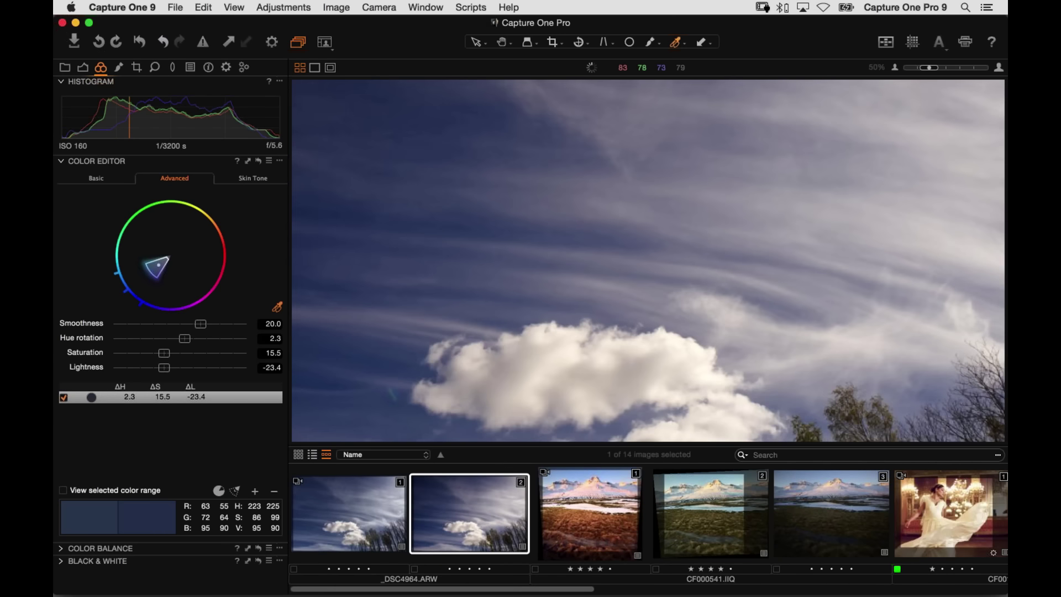
{"action": "left_click_drag", "start_coordinate": [773, 328], "coordinate": [728, 253]}
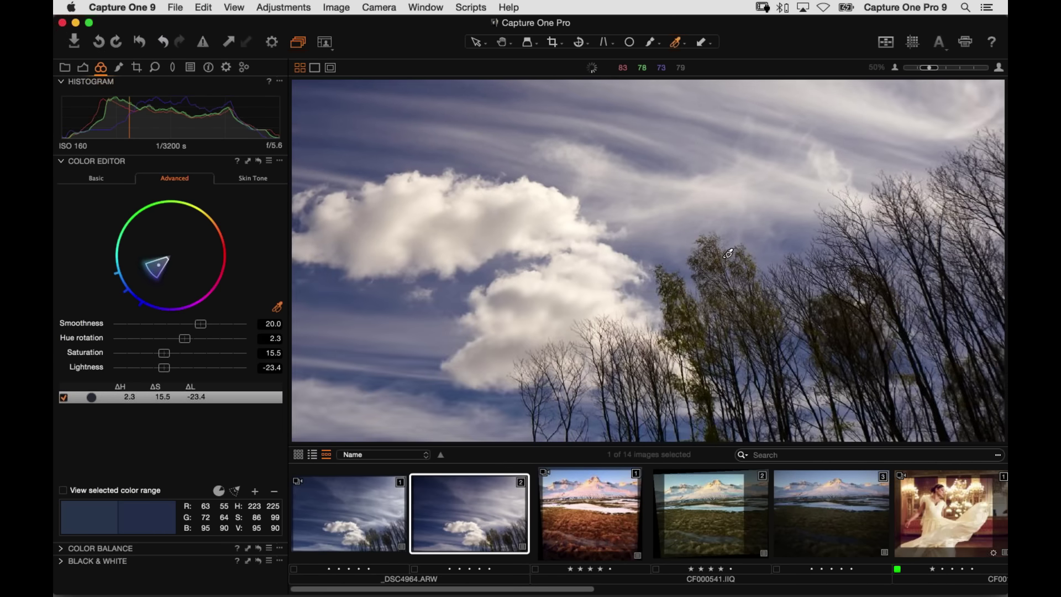
{"action": "key", "text": "super+shift+b"}
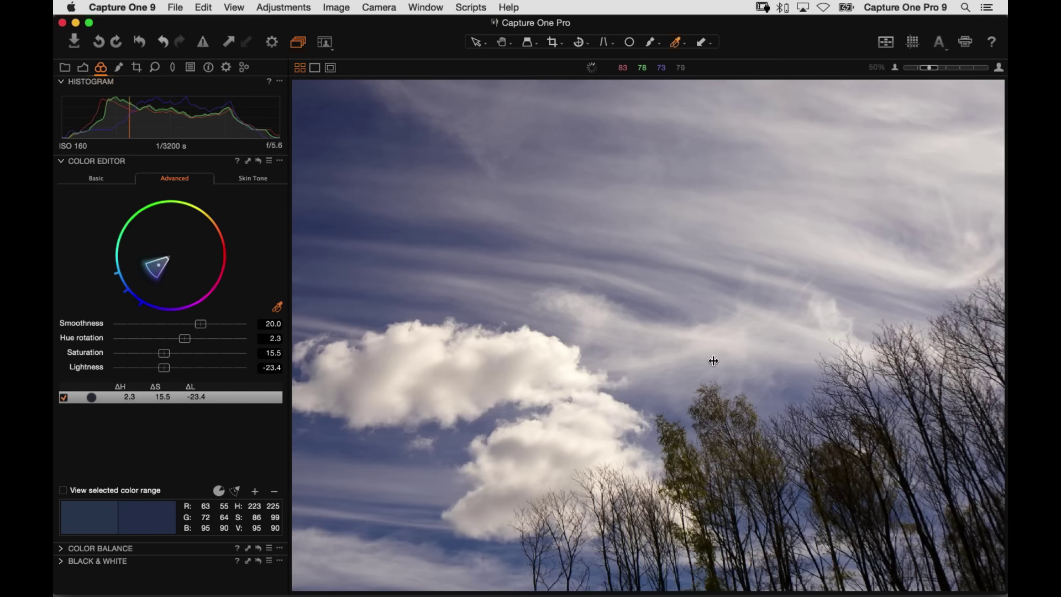
{"action": "left_click", "coordinate": [767, 472]}
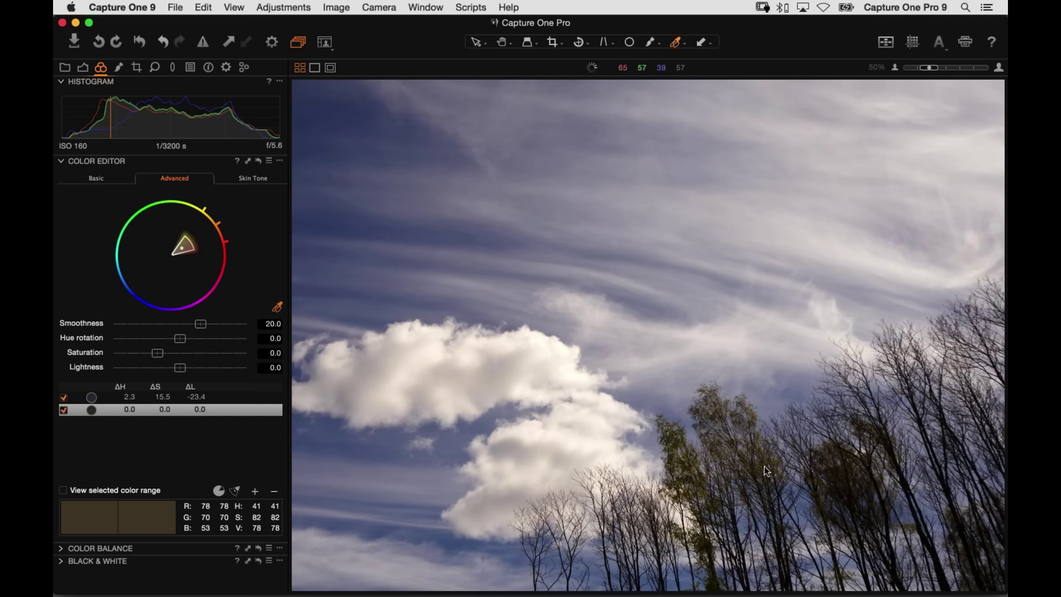
{"action": "left_click", "coordinate": [206, 367]}
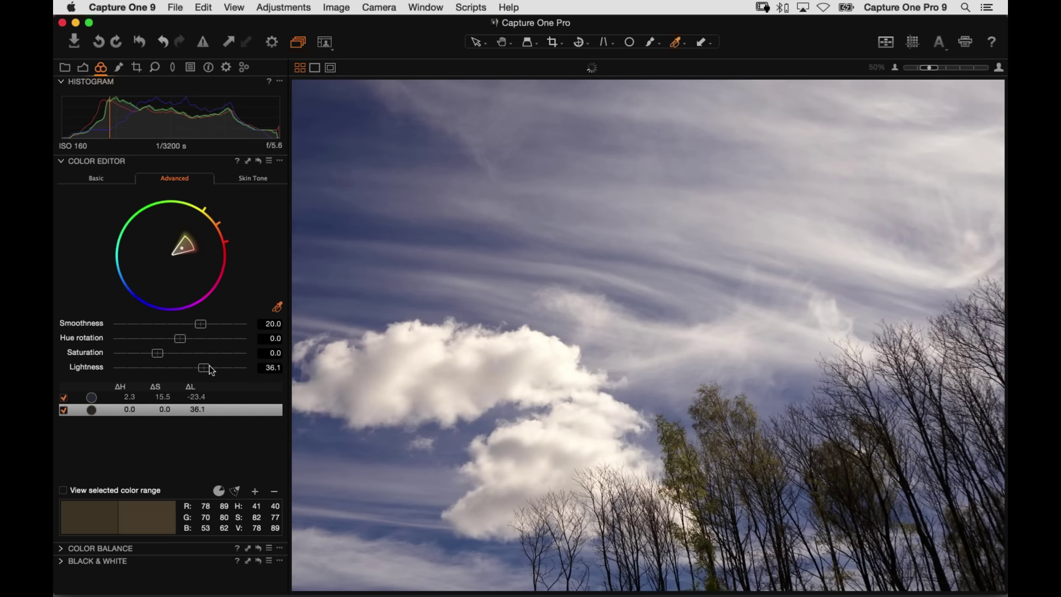
{"action": "left_click_drag", "start_coordinate": [203, 366], "coordinate": [203, 366]}
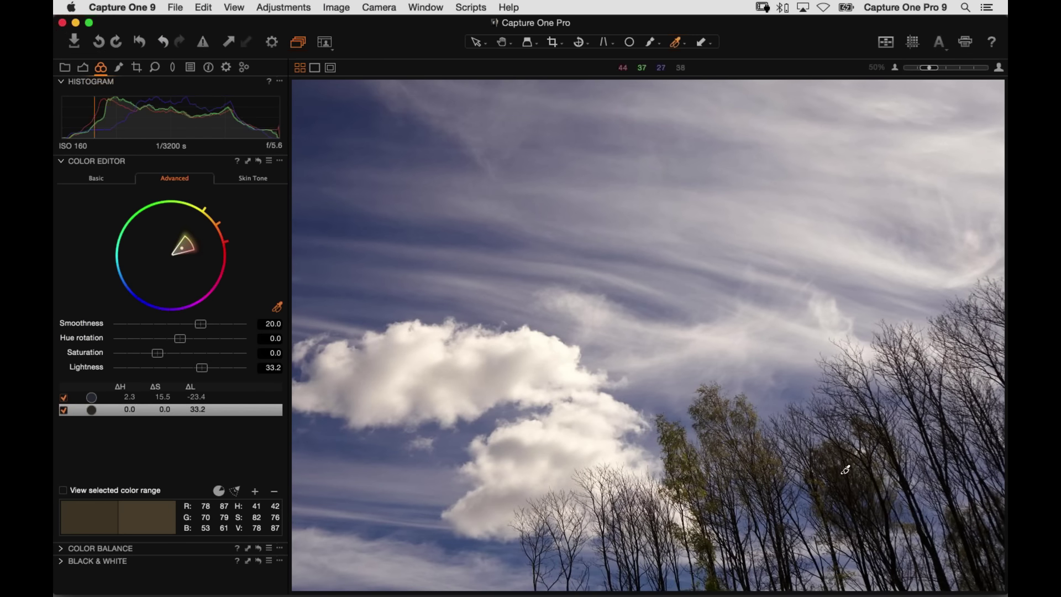
- Pick the darker tree tone as a third colour range, set its lightness to 11.3 and fit the photo to the viewer
{"action": "left_click", "coordinate": [809, 466]}
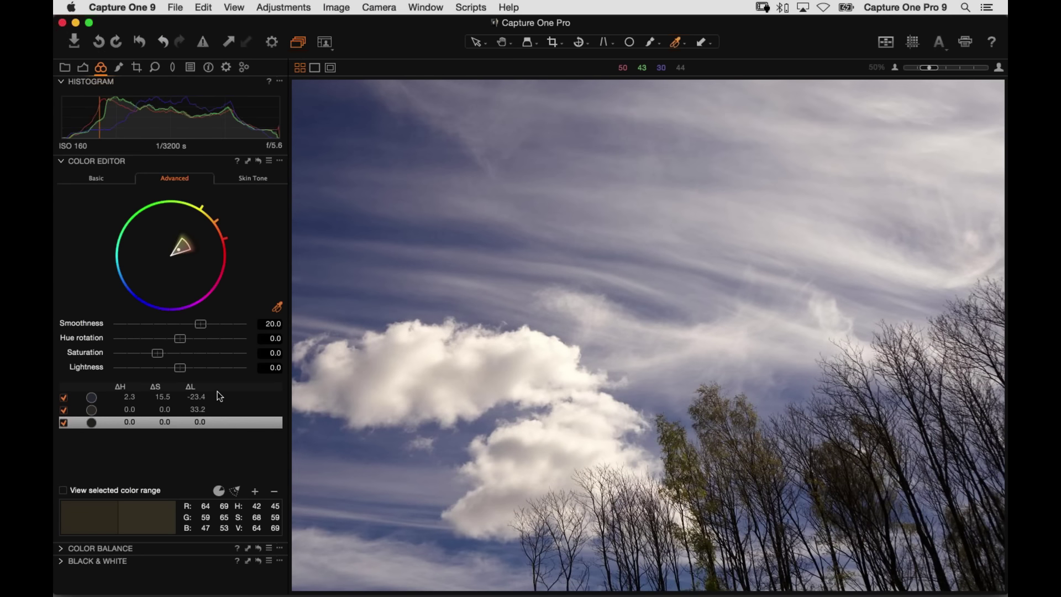
{"action": "left_click_drag", "start_coordinate": [180, 367], "coordinate": [190, 369]}
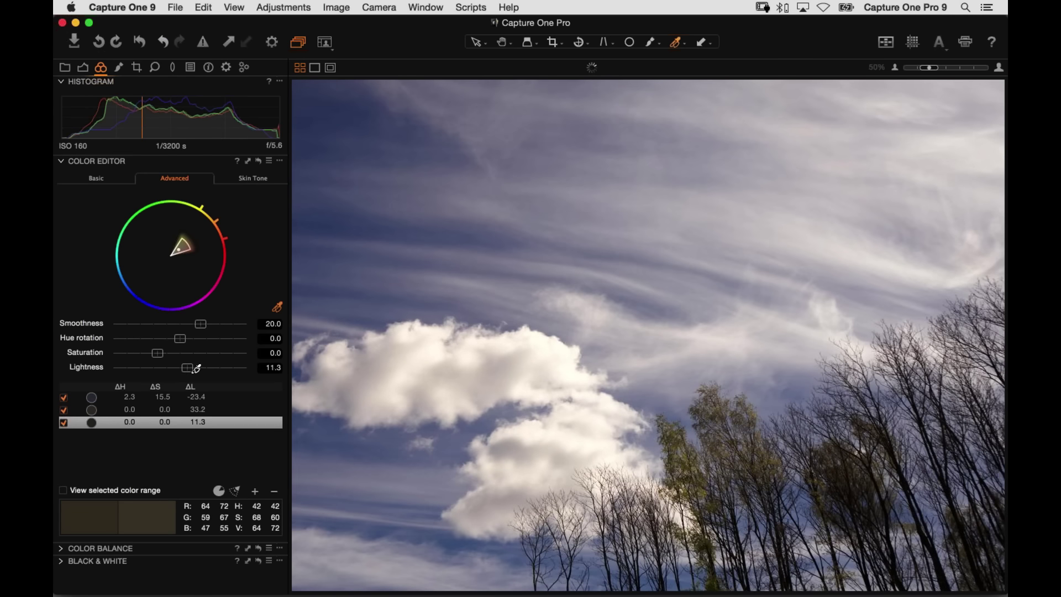
{"action": "key", "text": "super+0"}
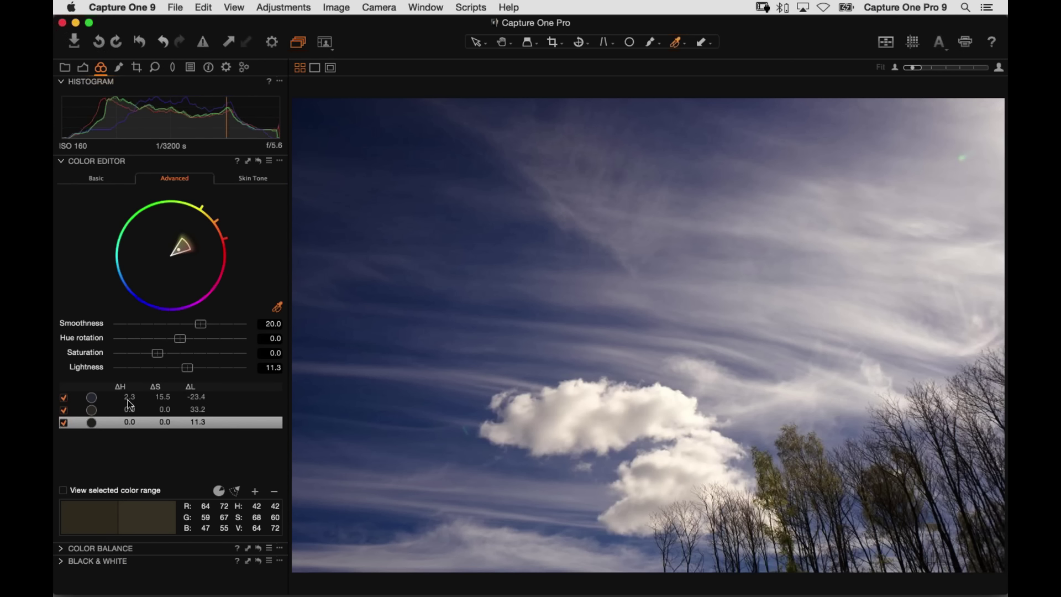
- Turn the blue sky colour range off and on to compare its effect, leaving it enabled
{"action": "left_click", "coordinate": [105, 393]}
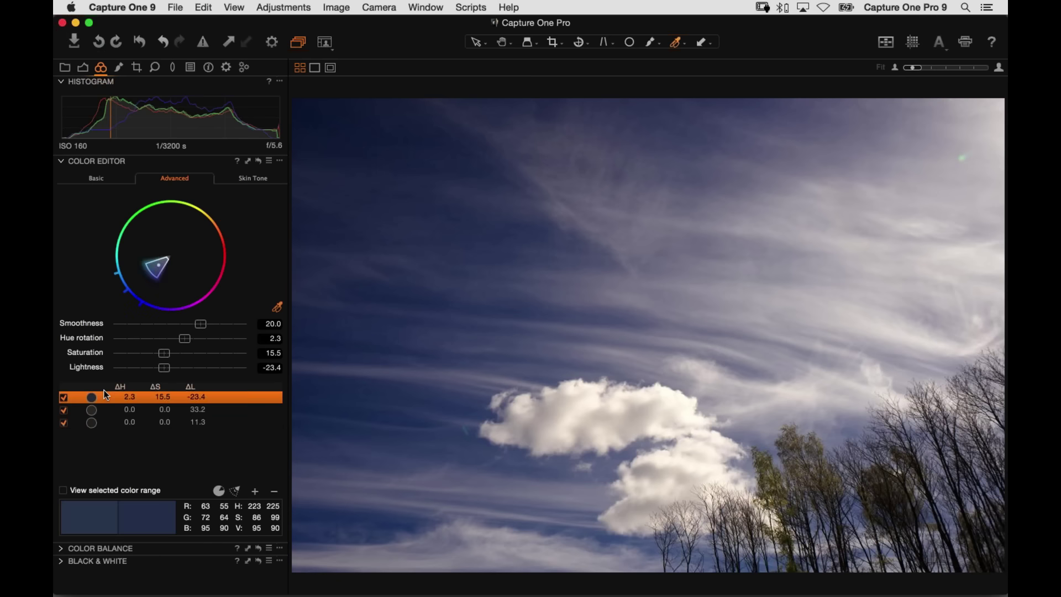
{"action": "left_click", "coordinate": [64, 398]}
{"action": "left_click", "coordinate": [64, 399]}
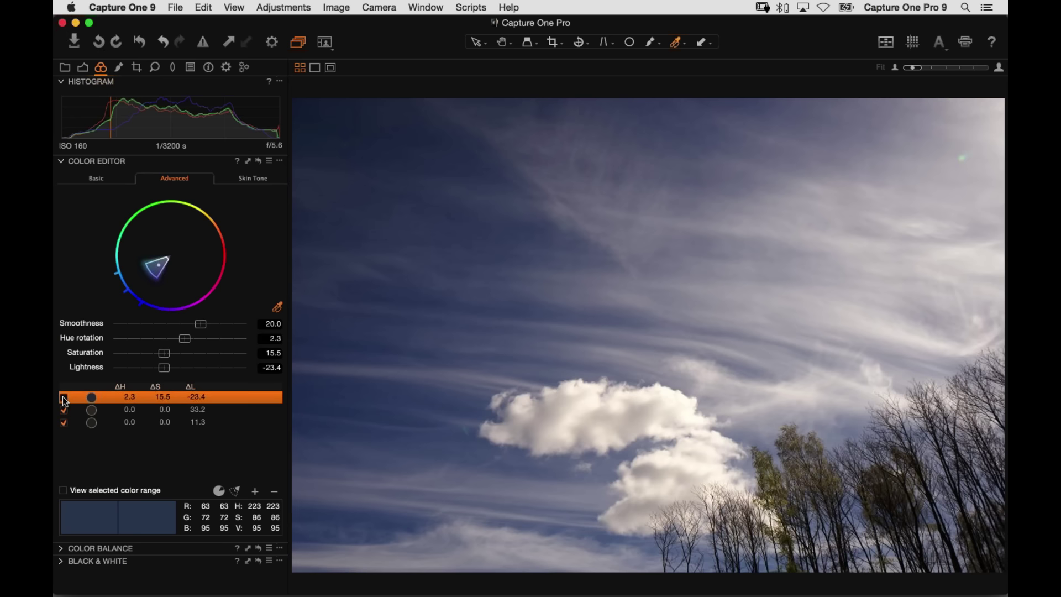
{"action": "left_click", "coordinate": [64, 398]}
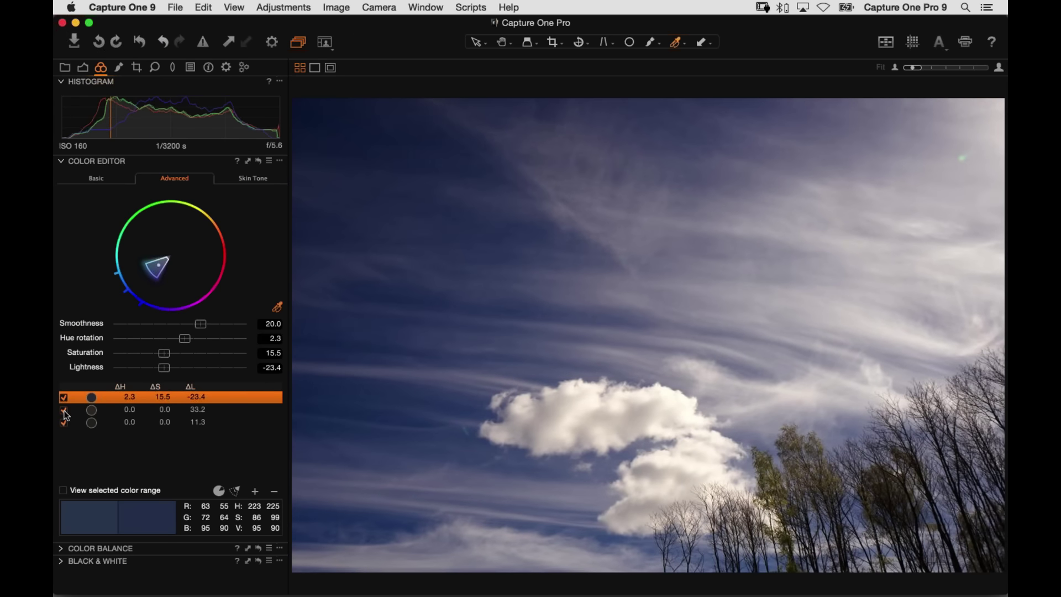
- Turn the second and third colour ranges for the trees off and on to compare their effect, leaving both enabled
{"action": "left_click", "coordinate": [64, 411]}
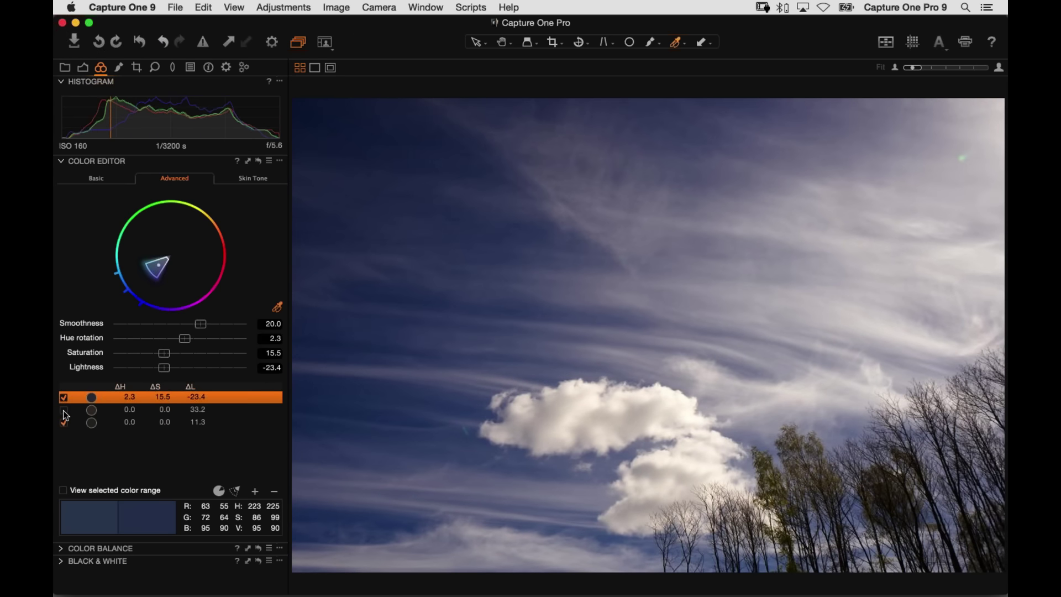
{"action": "left_click", "coordinate": [64, 411]}
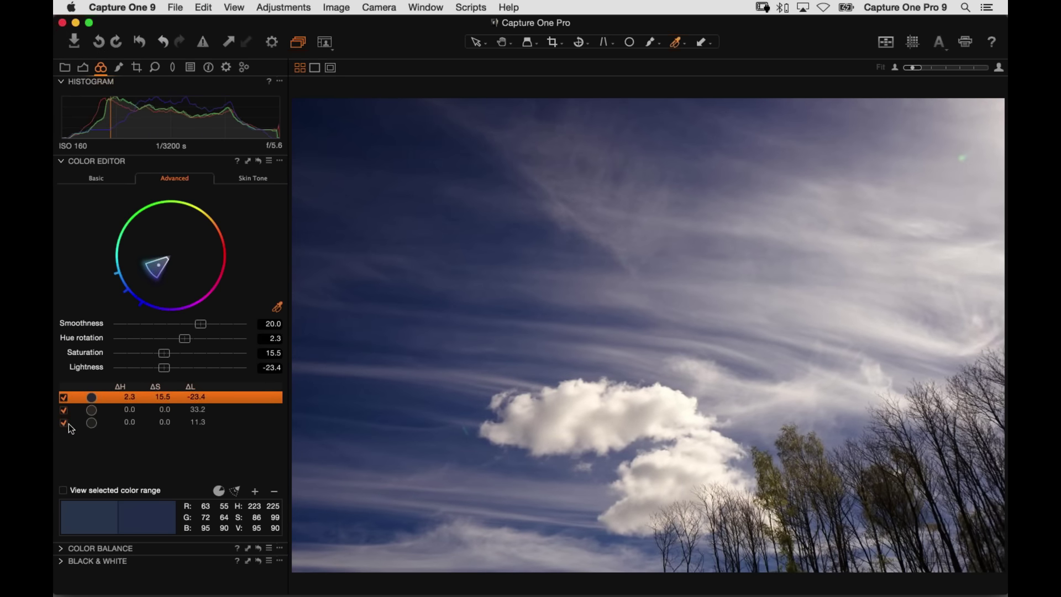
{"action": "left_click", "coordinate": [61, 422]}
{"action": "left_click", "coordinate": [62, 423]}
{"action": "left_click", "coordinate": [64, 422]}
{"action": "key", "text": "Escape"}
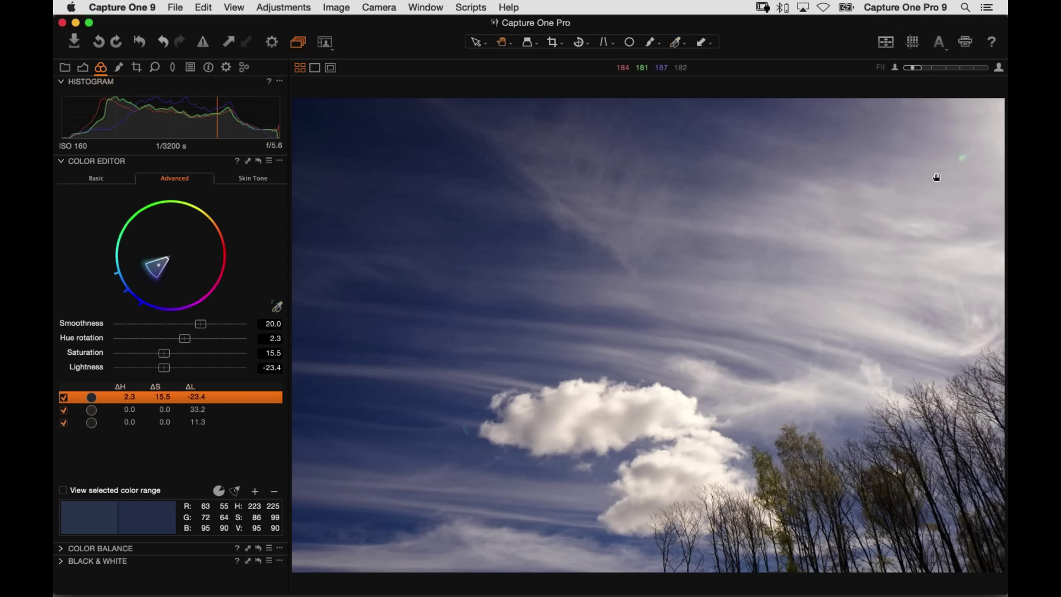
- Remove the green flare in the upper-right sky with a Spot-type removal circle of radius 65, centred over the flare
{"action": "left_click", "coordinate": [936, 178]}
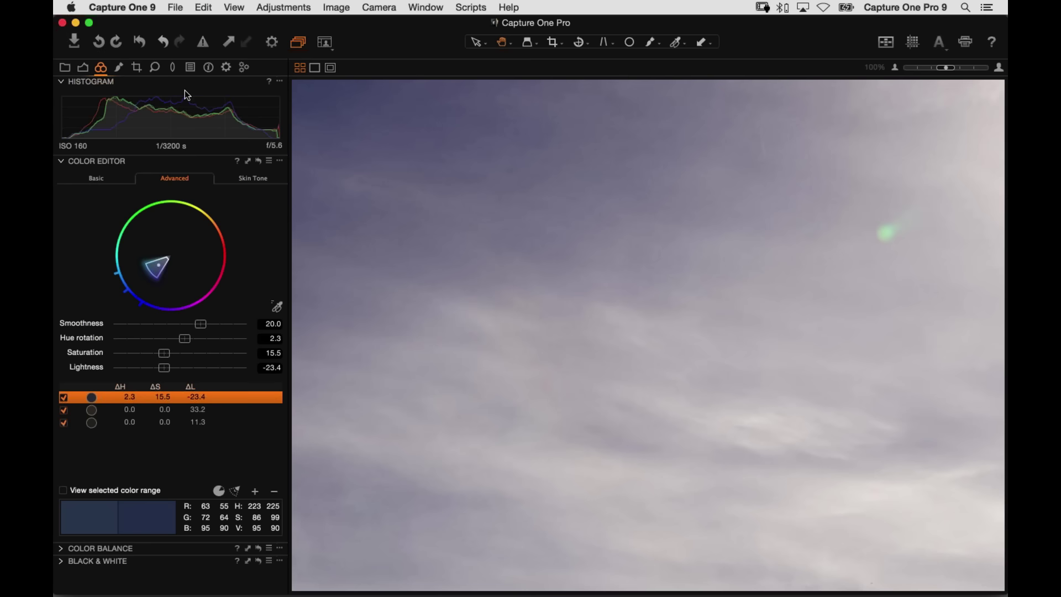
{"action": "key", "text": "super+alt+6"}
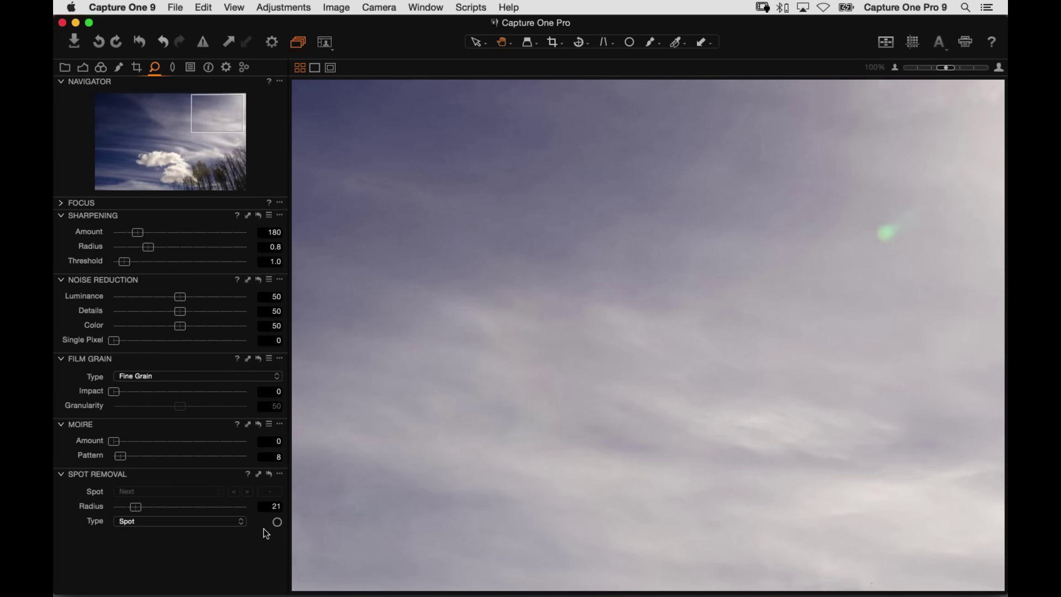
{"action": "left_click", "coordinate": [155, 69]}
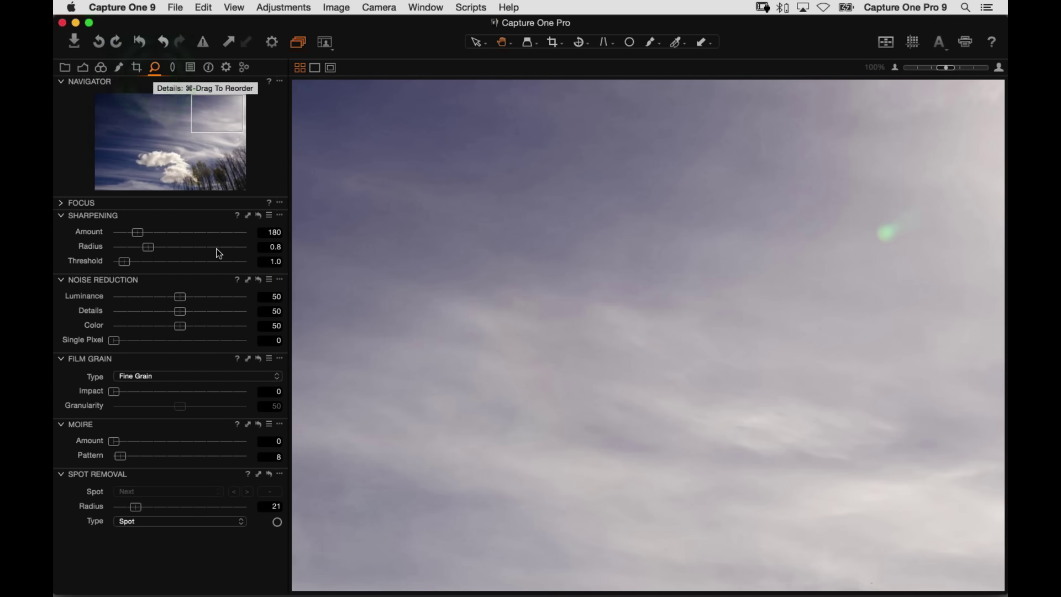
{"action": "left_click", "coordinate": [212, 522]}
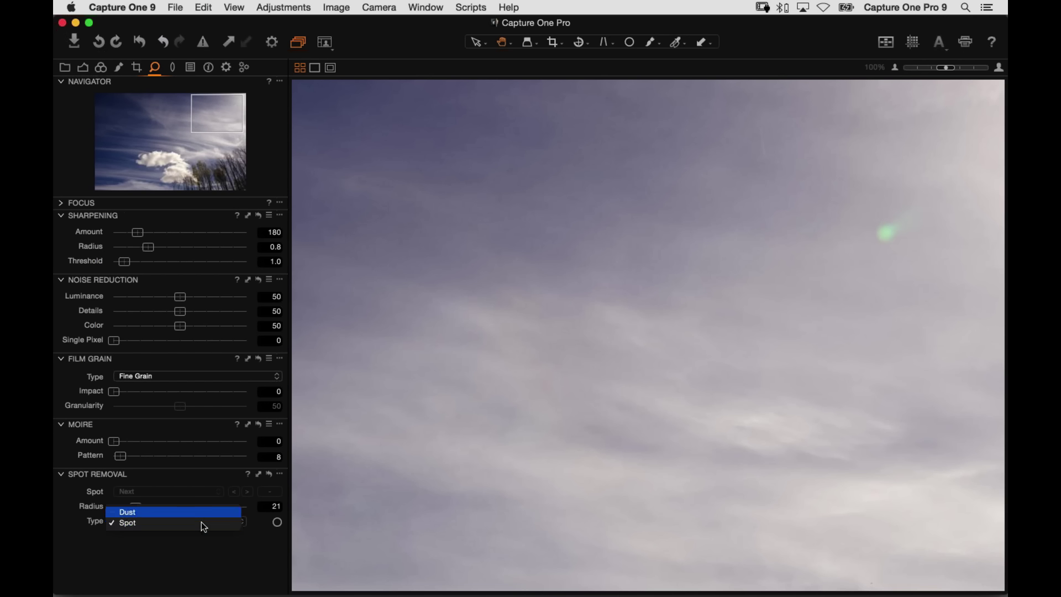
{"action": "key", "text": "Up"}
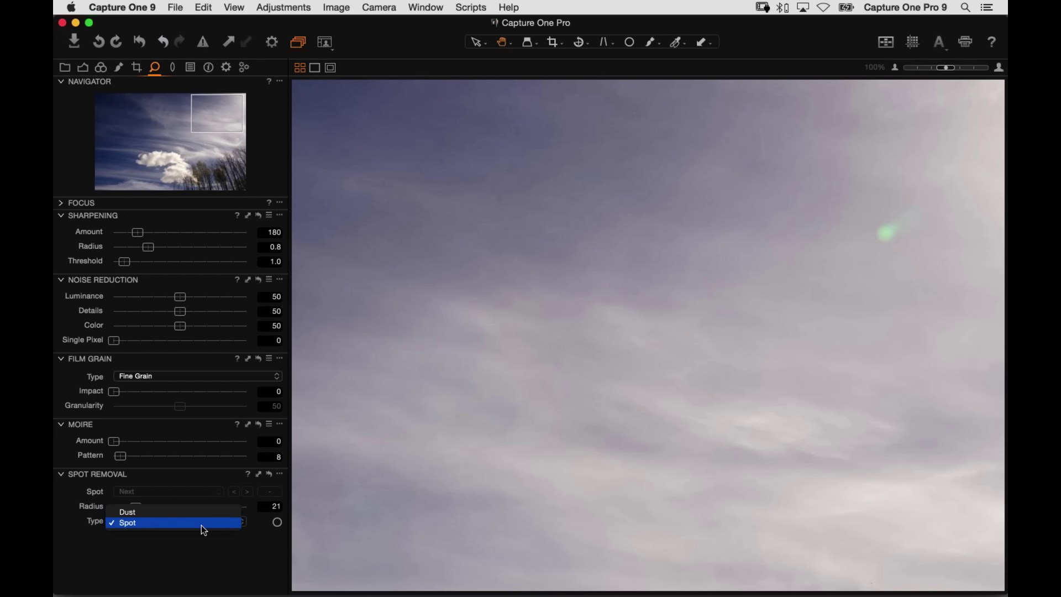
{"action": "left_click", "coordinate": [284, 548]}
{"action": "key", "text": "o"}
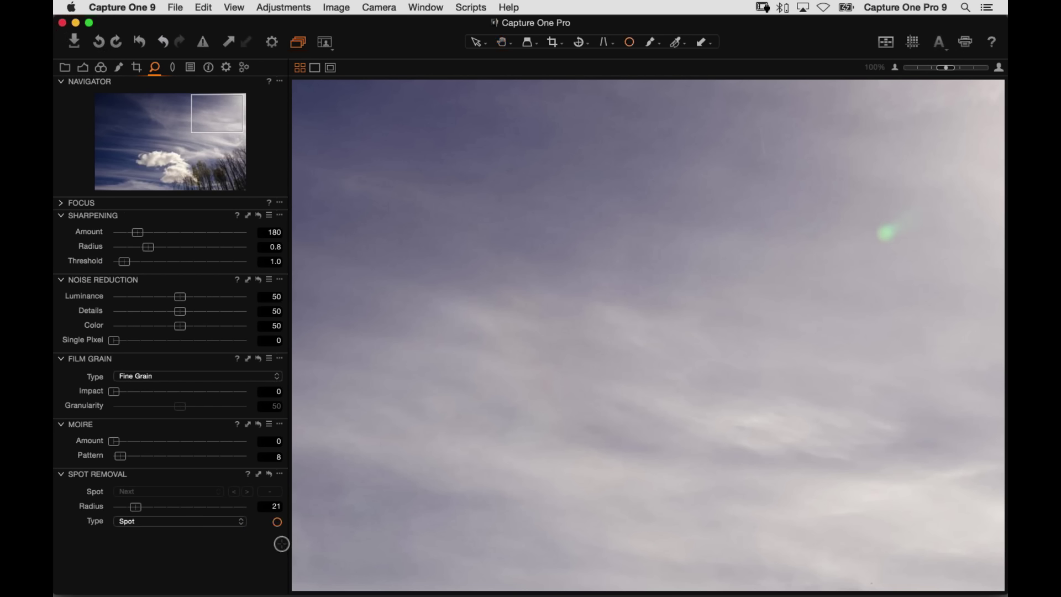
{"action": "left_click", "coordinate": [884, 236]}
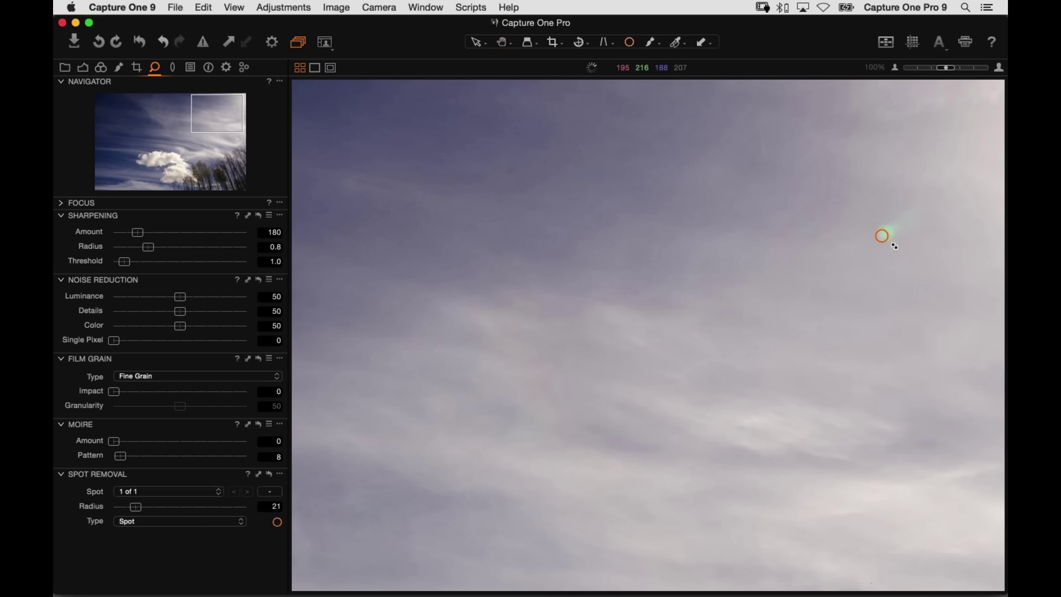
{"action": "scroll", "coordinate": [889, 243], "scroll_direction": "up", "scroll_amount": 5}
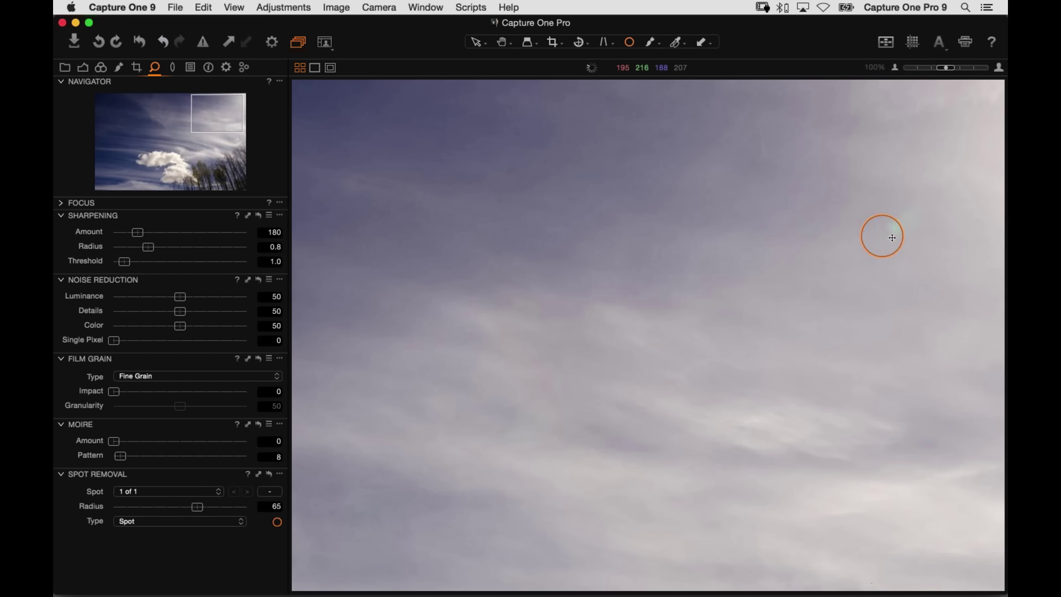
{"action": "left_click_drag", "start_coordinate": [890, 233], "coordinate": [897, 230]}
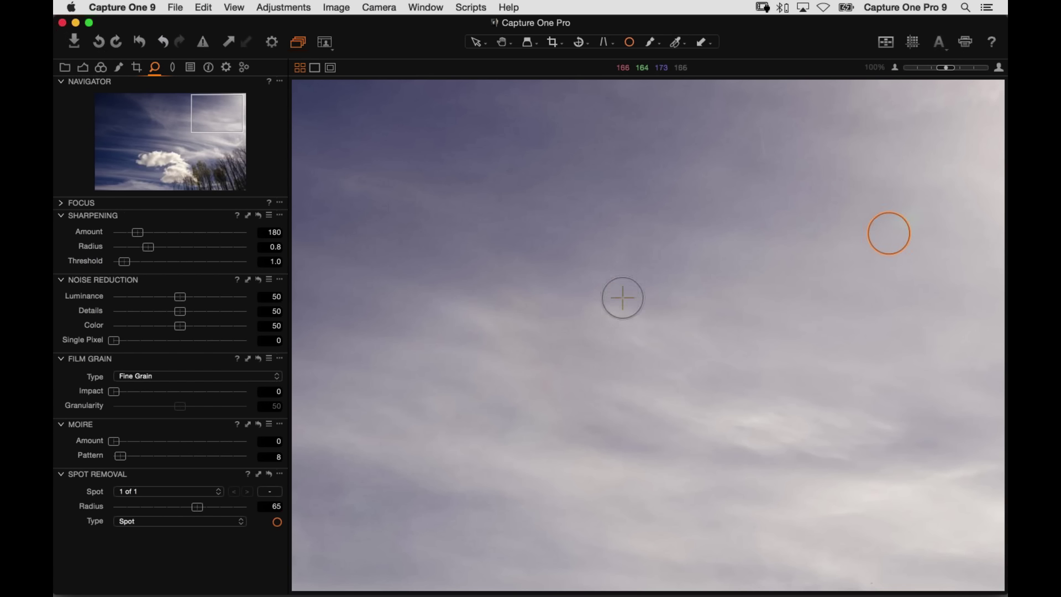
- Hide and show the spot removal circle to check the retouched sky, finishing with the whole photo fitted to the viewer
{"action": "key", "text": "v"}
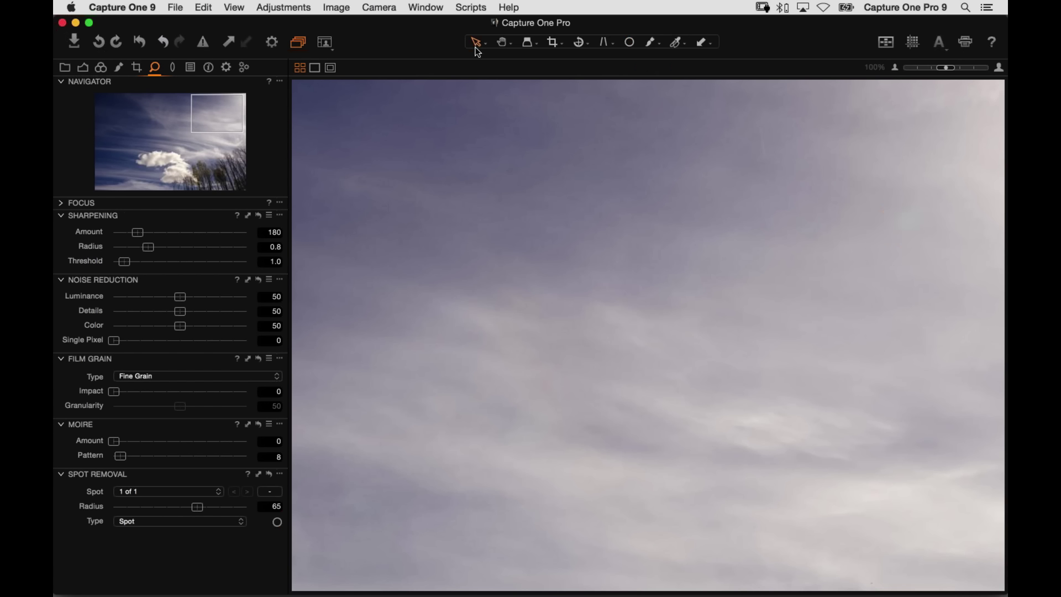
{"action": "left_click", "coordinate": [629, 44]}
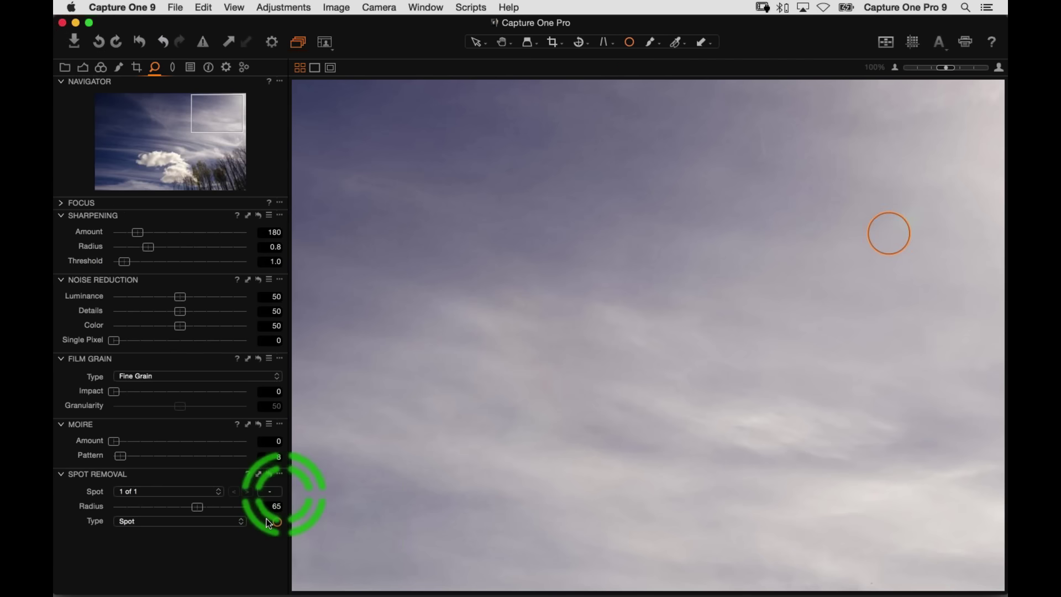
{"action": "left_click", "coordinate": [629, 40]}
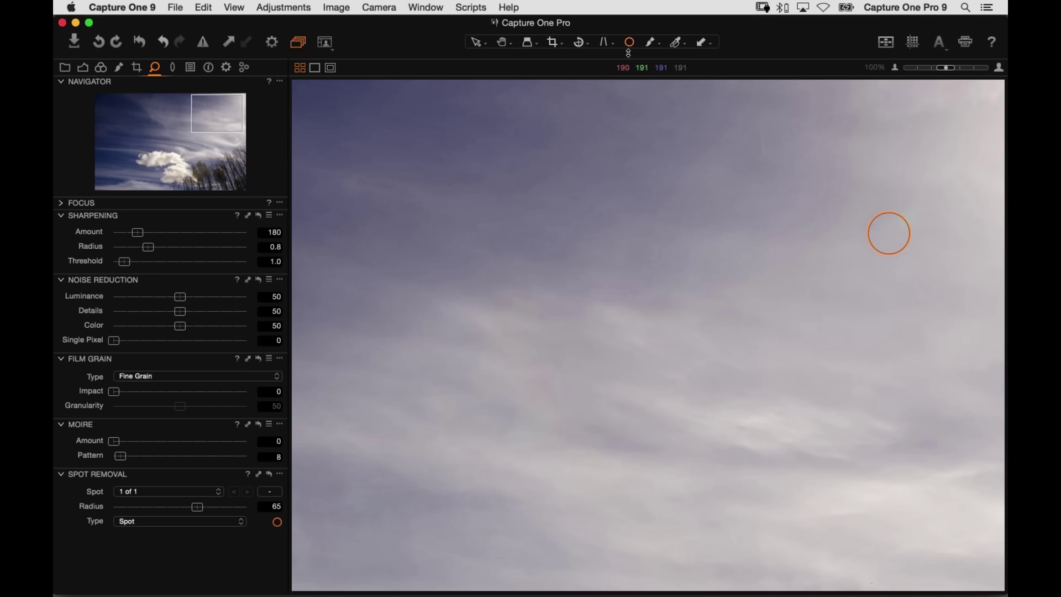
{"action": "left_click", "coordinate": [477, 43]}
{"action": "left_click_drag", "start_coordinate": [476, 43], "coordinate": [540, 65]}
{"action": "key", "text": "super+0"}
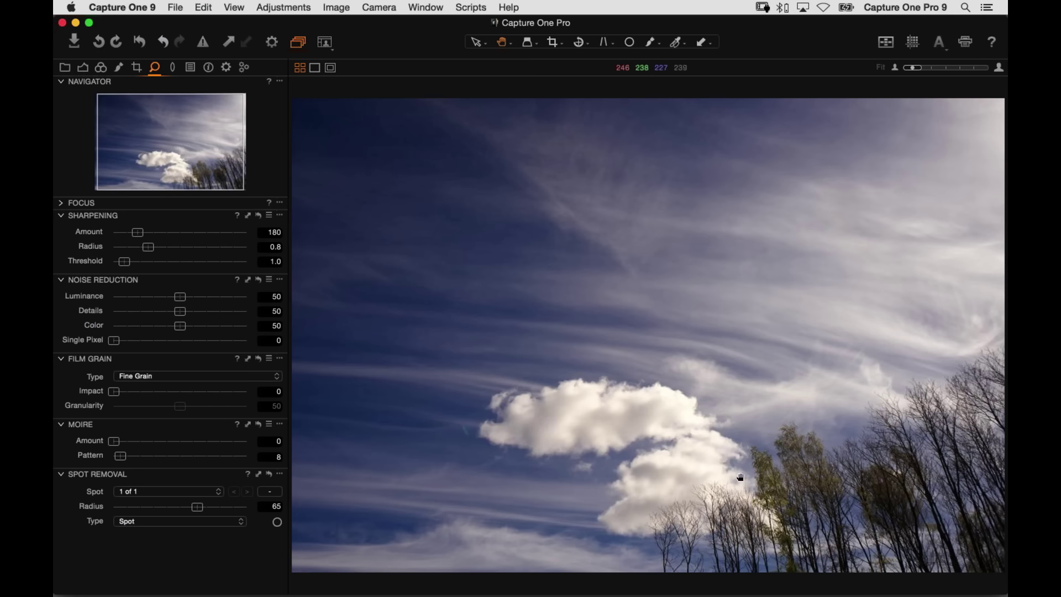
- Adjust the Draw Mask brush and paint a local adjustment mask over the large white clouds above the trees
{"action": "left_click", "coordinate": [121, 67]}
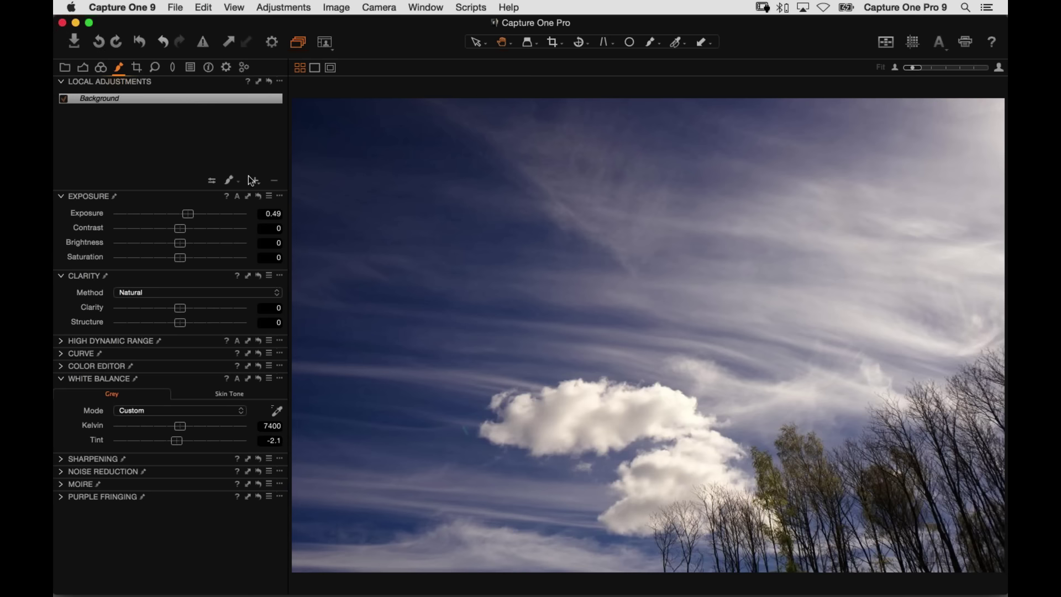
{"action": "left_click", "coordinate": [229, 182]}
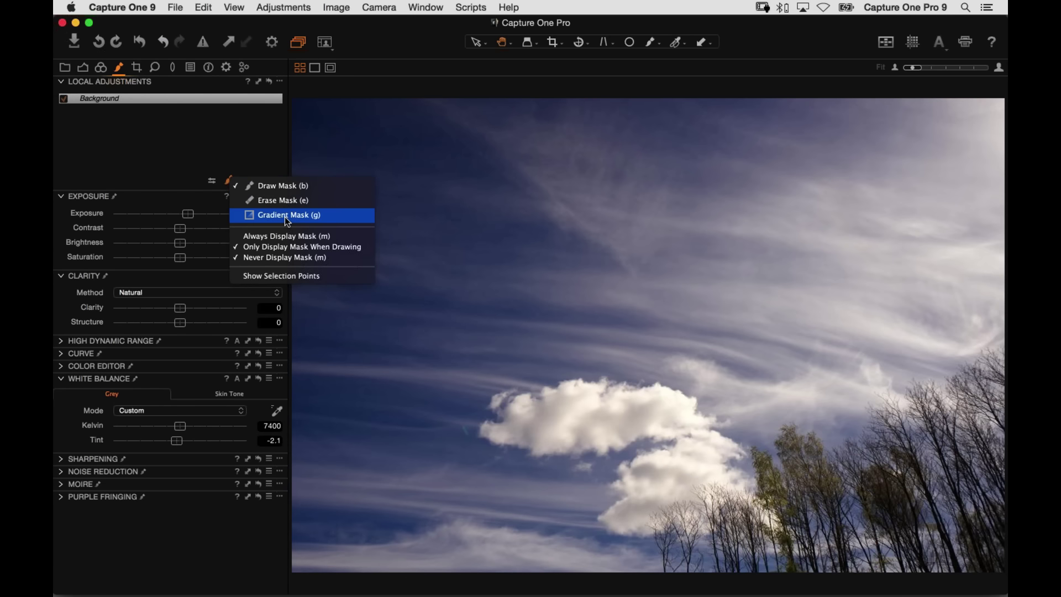
{"action": "left_click", "coordinate": [276, 185]}
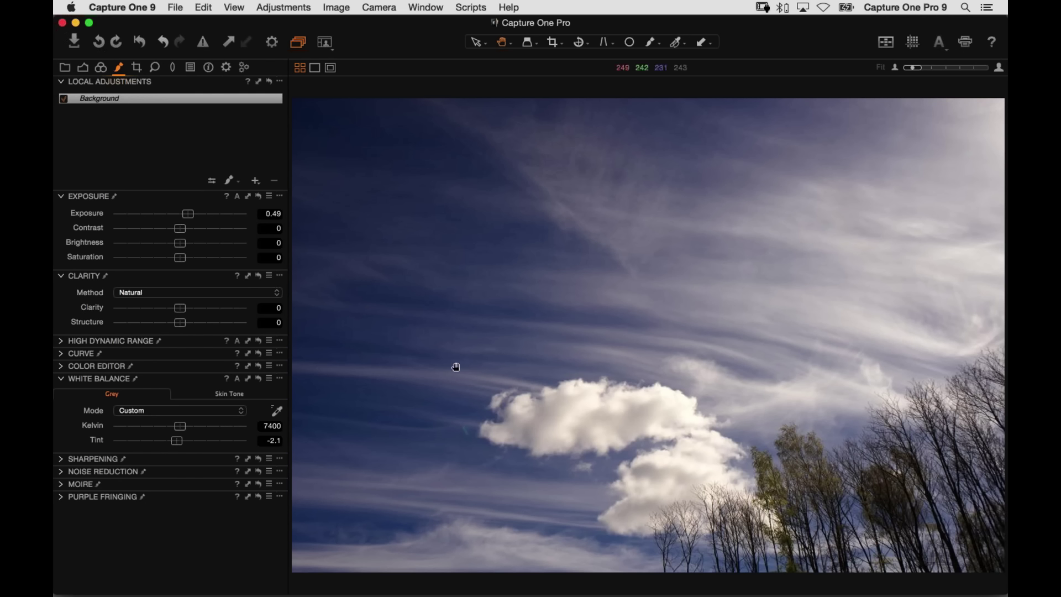
{"action": "left_click", "coordinate": [232, 182]}
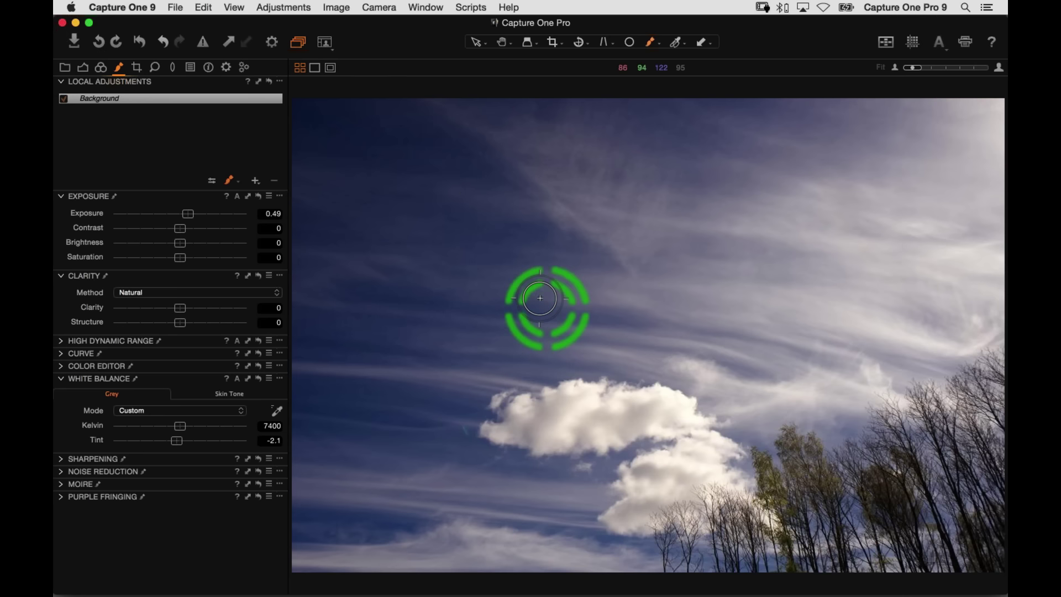
{"action": "right_click", "coordinate": [528, 280]}
{"action": "mouse_move", "coordinate": [527, 285]}
{"action": "left_mouse_down"}
{"action": "mouse_move", "coordinate": [509, 285]}
{"action": "mouse_move", "coordinate": [554, 295]}
{"action": "mouse_move", "coordinate": [536, 296]}
{"action": "left_mouse_up"}
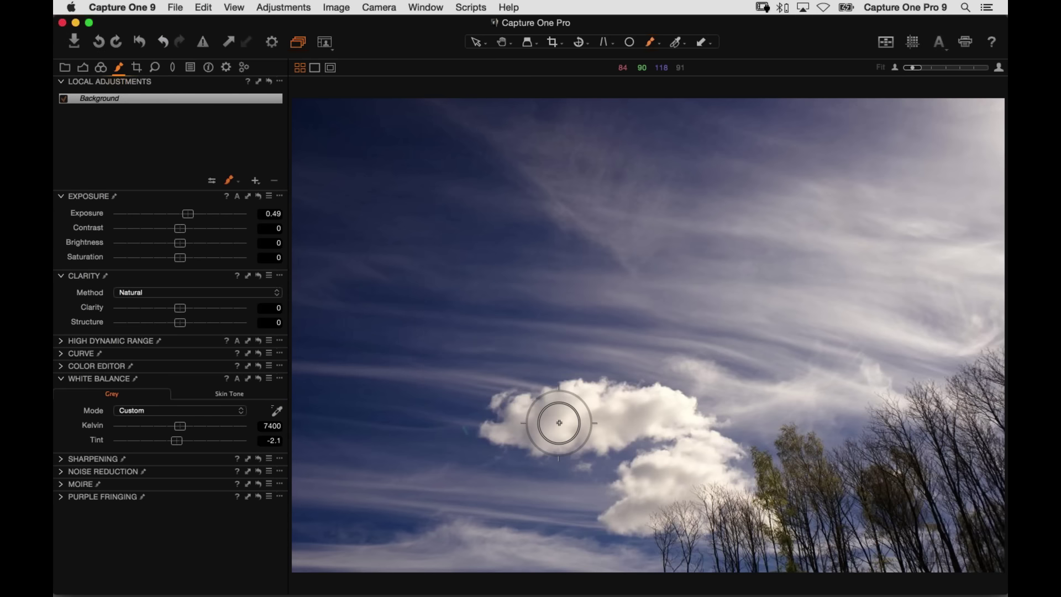
{"action": "mouse_move", "coordinate": [559, 423]}
{"action": "left_mouse_down"}
{"action": "mouse_move", "coordinate": [584, 426]}
{"action": "mouse_move", "coordinate": [528, 424]}
{"action": "mouse_move", "coordinate": [662, 410]}
{"action": "mouse_move", "coordinate": [702, 457]}
{"action": "mouse_move", "coordinate": [660, 458]}
{"action": "mouse_move", "coordinate": [649, 512]}
{"action": "mouse_move", "coordinate": [721, 503]}
{"action": "mouse_move", "coordinate": [711, 455]}
{"action": "mouse_move", "coordinate": [670, 428]}
{"action": "mouse_move", "coordinate": [567, 414]}
{"action": "mouse_move", "coordinate": [497, 421]}
{"action": "left_mouse_up"}
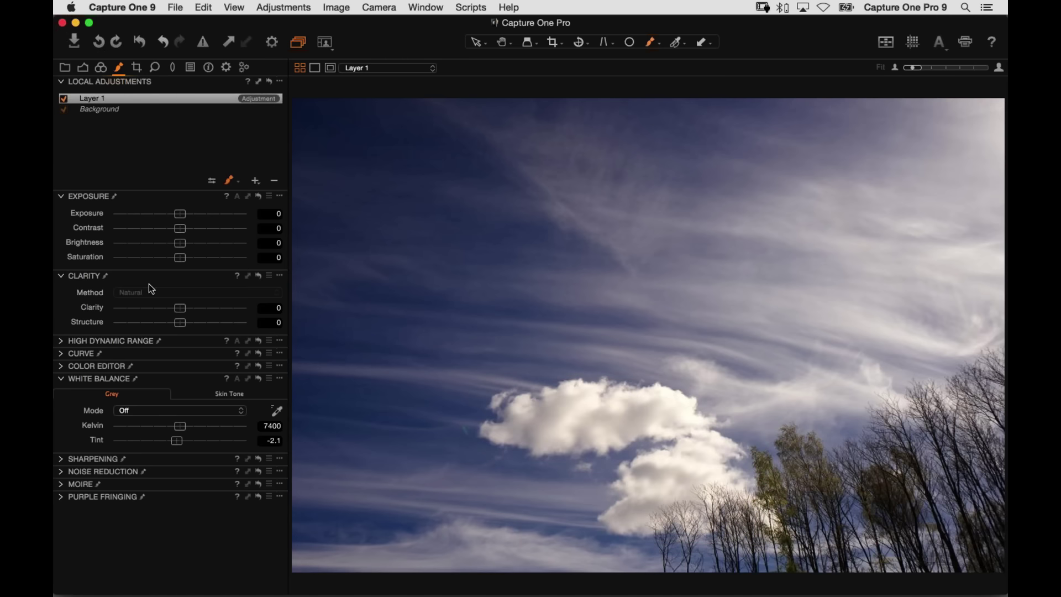
- Place the White Balance tool above Exposure and set the cloud layer's colour temperature to 7881 Kelvin
{"action": "left_click_drag", "start_coordinate": [158, 383], "coordinate": [162, 200]}
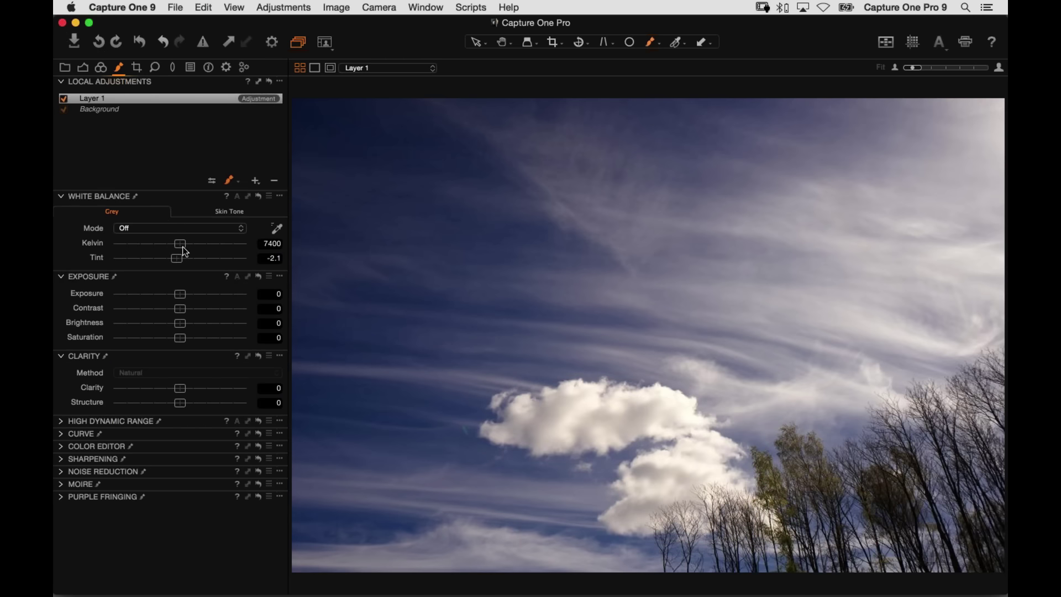
{"action": "mouse_move", "coordinate": [186, 245]}
{"action": "left_mouse_down"}
{"action": "mouse_move", "coordinate": [218, 249]}
{"action": "mouse_move", "coordinate": [136, 251]}
{"action": "mouse_move", "coordinate": [212, 252]}
{"action": "mouse_move", "coordinate": [180, 252]}
{"action": "mouse_move", "coordinate": [188, 245]}
{"action": "left_mouse_up"}
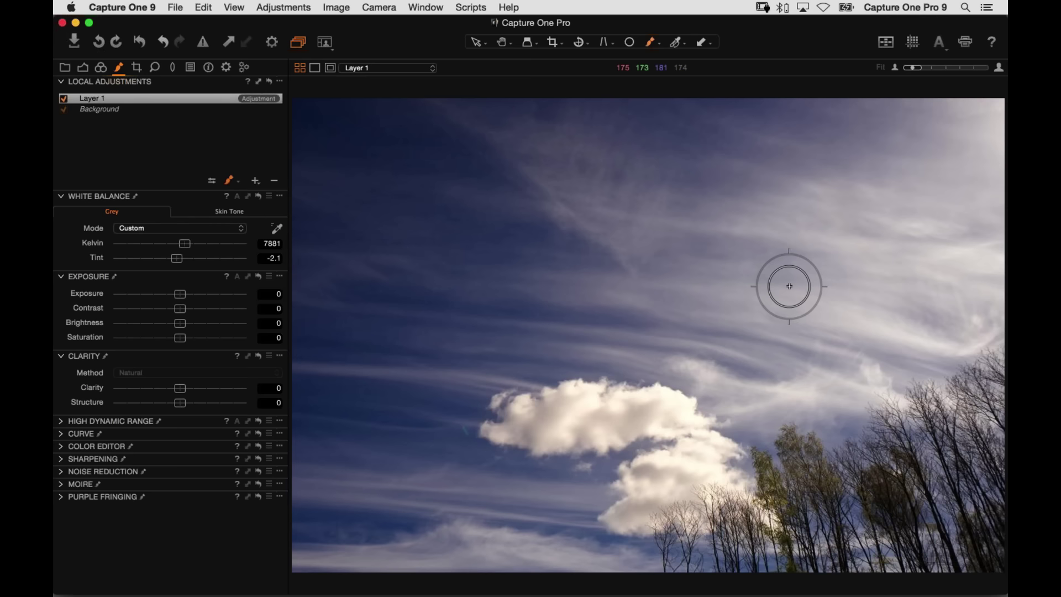
- Display the cloud mask, erase its spill into the surrounding sky and paint in the missing lower-left cloud edge with a smaller brush
{"action": "key", "text": "m"}
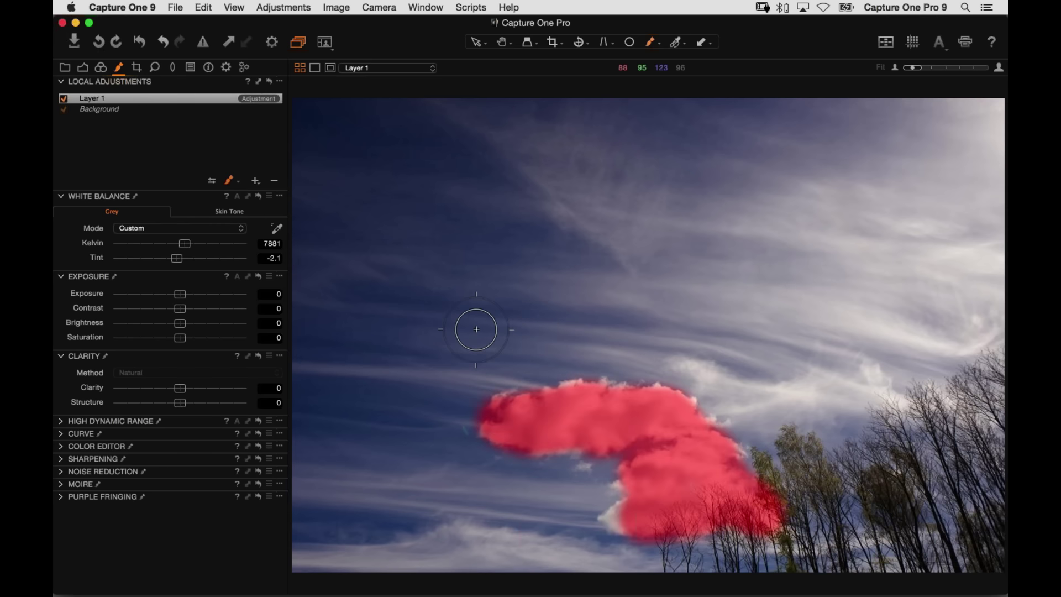
{"action": "left_click_drag", "start_coordinate": [467, 402], "coordinate": [494, 411]}
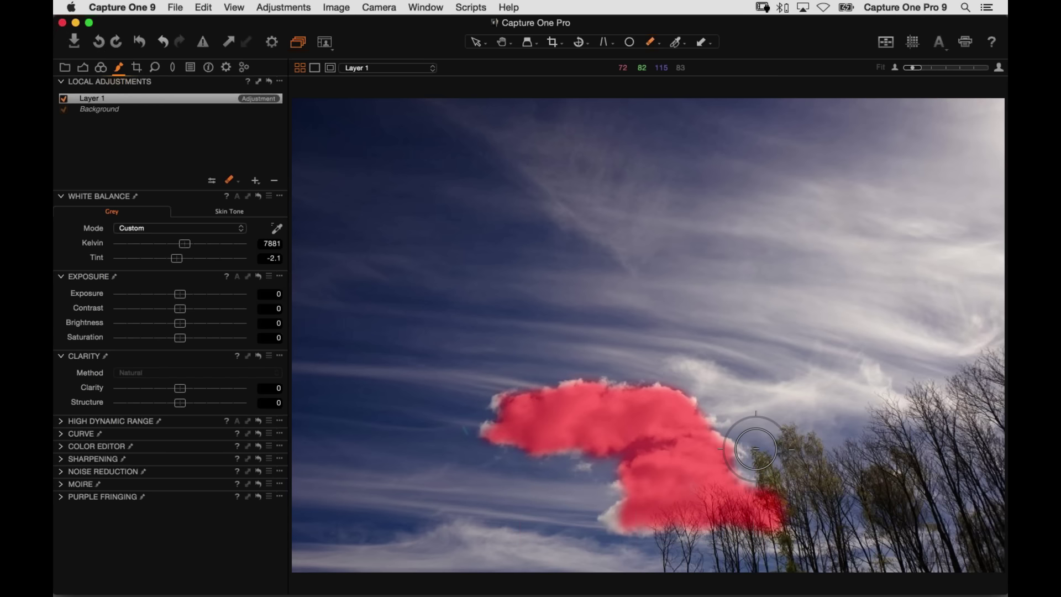
{"action": "right_click", "coordinate": [673, 490]}
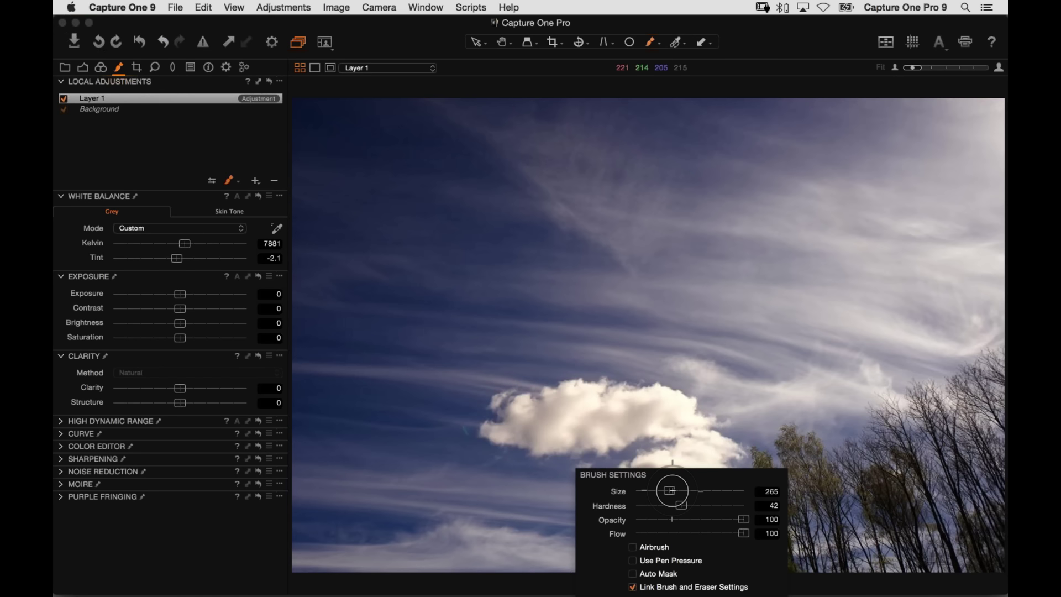
{"action": "left_click_drag", "start_coordinate": [673, 490], "coordinate": [670, 485]}
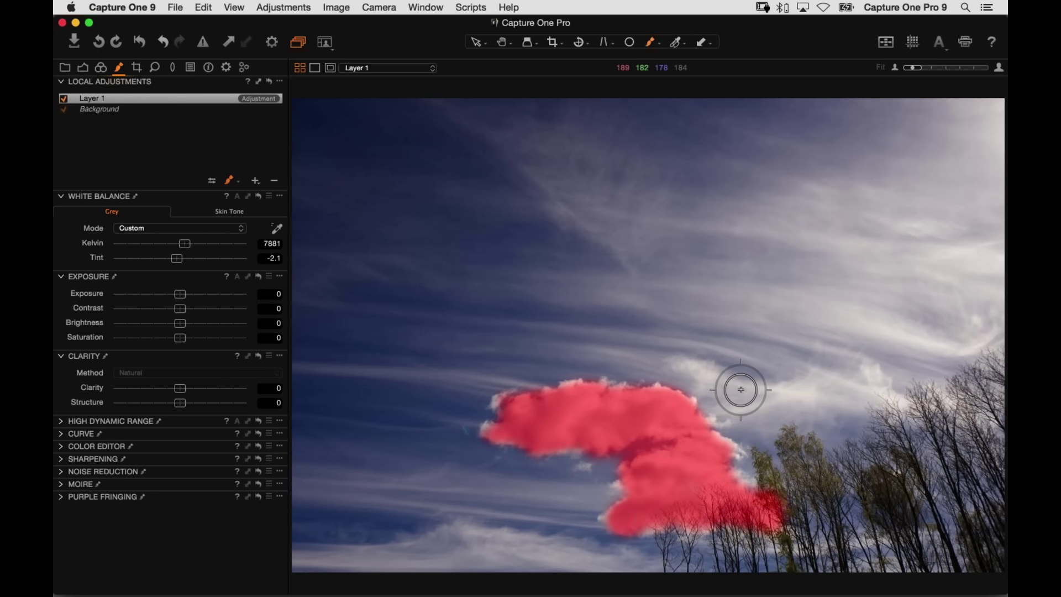
- Hide the mask overlay and turn Layer 1 off and on to compare the warmed clouds, leaving the layer enabled
{"action": "key", "text": "m"}
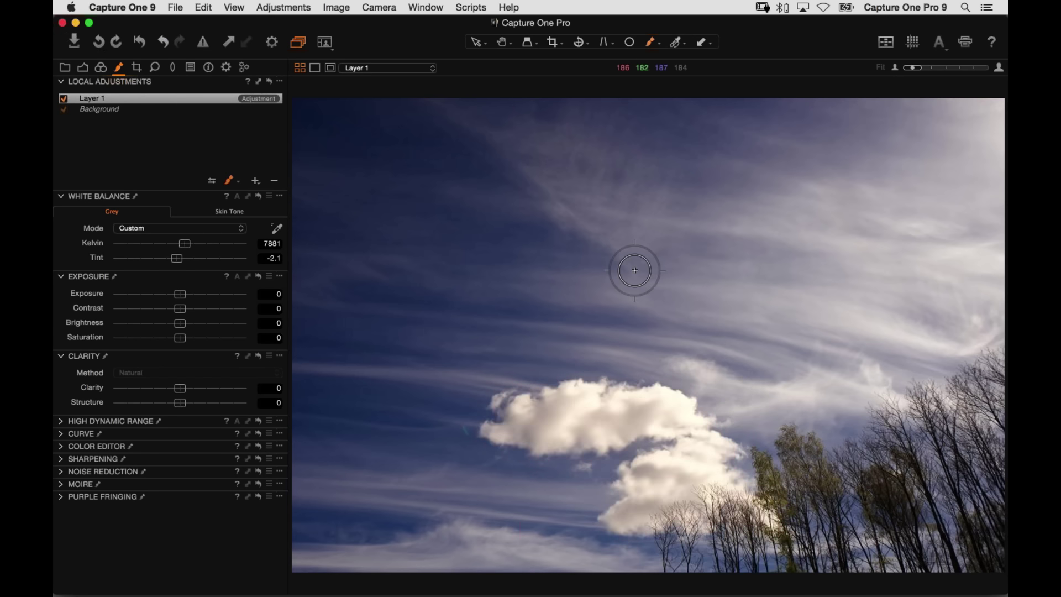
{"action": "left_click", "coordinate": [66, 100]}
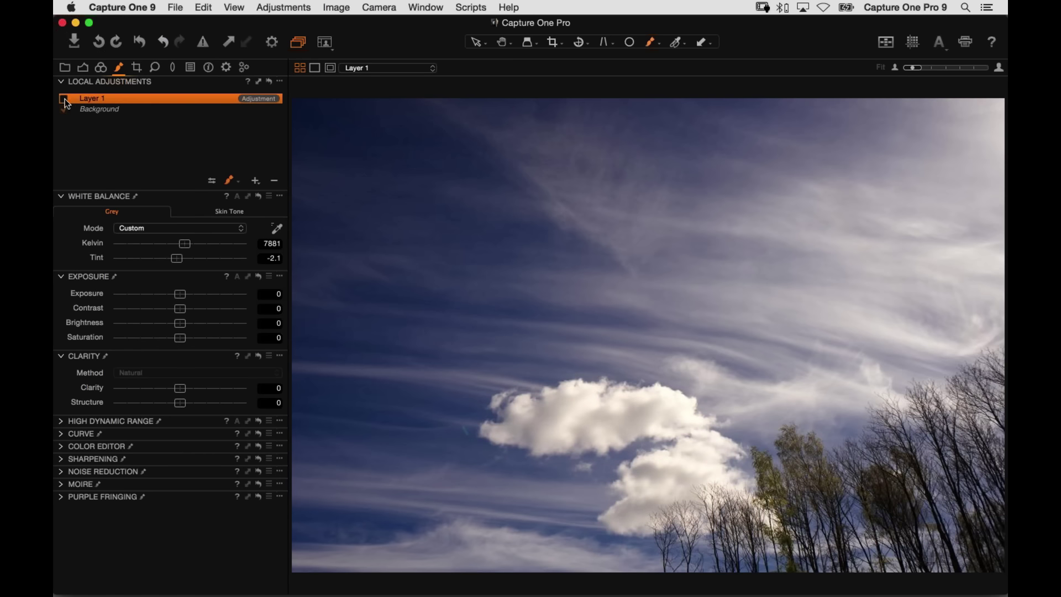
{"action": "left_click", "coordinate": [63, 99]}
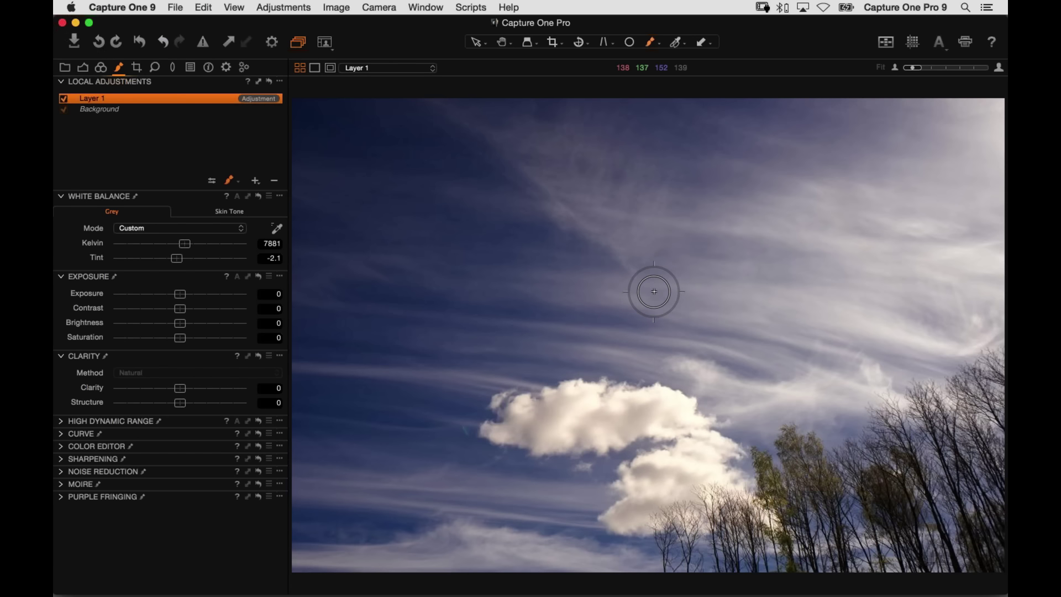
- Toggle the cloud mask overlay on and off several times and review the available mask display options
{"action": "key", "text": "m"}
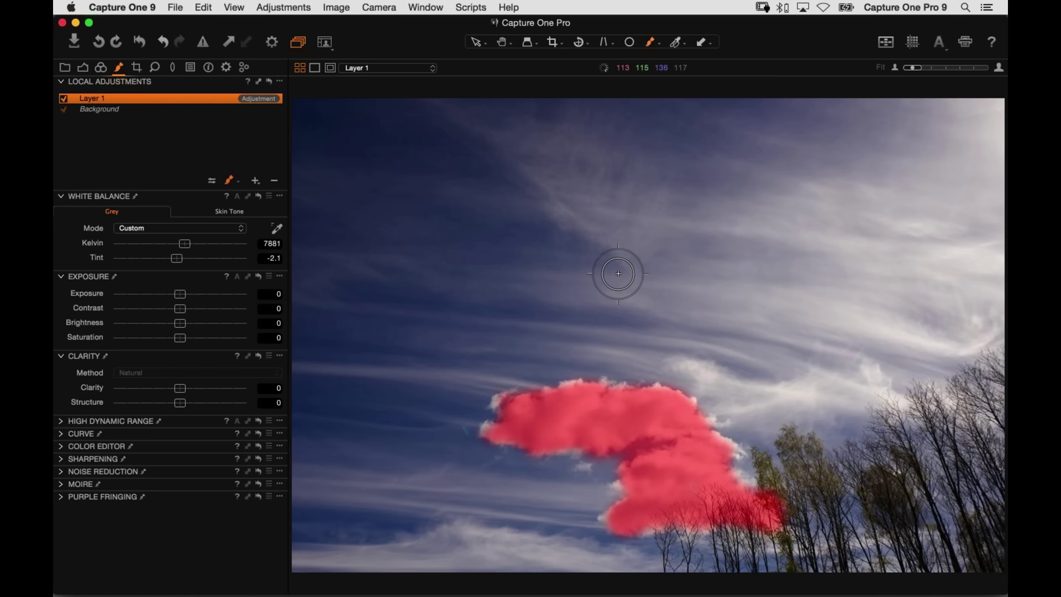
{"action": "key", "text": "m"}
{"action": "key", "text": "m"}
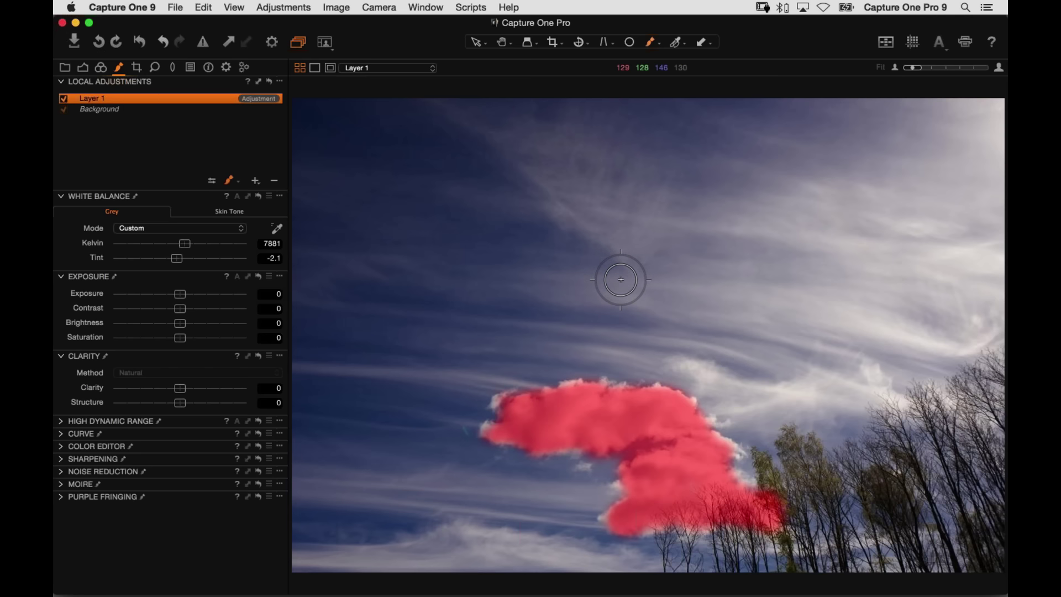
{"action": "key", "text": "m"}
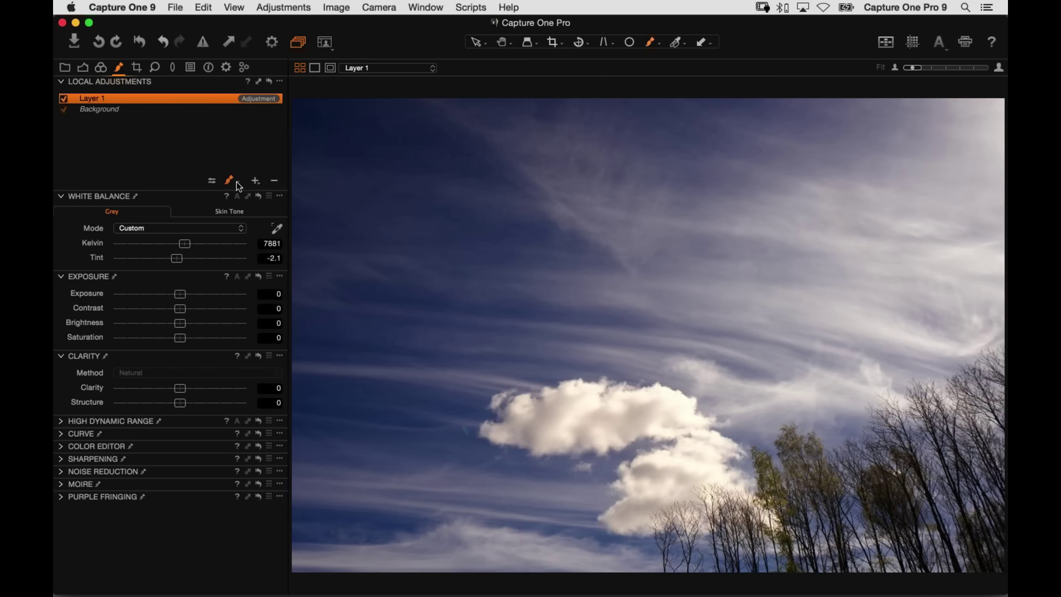
{"action": "left_click", "coordinate": [237, 181]}
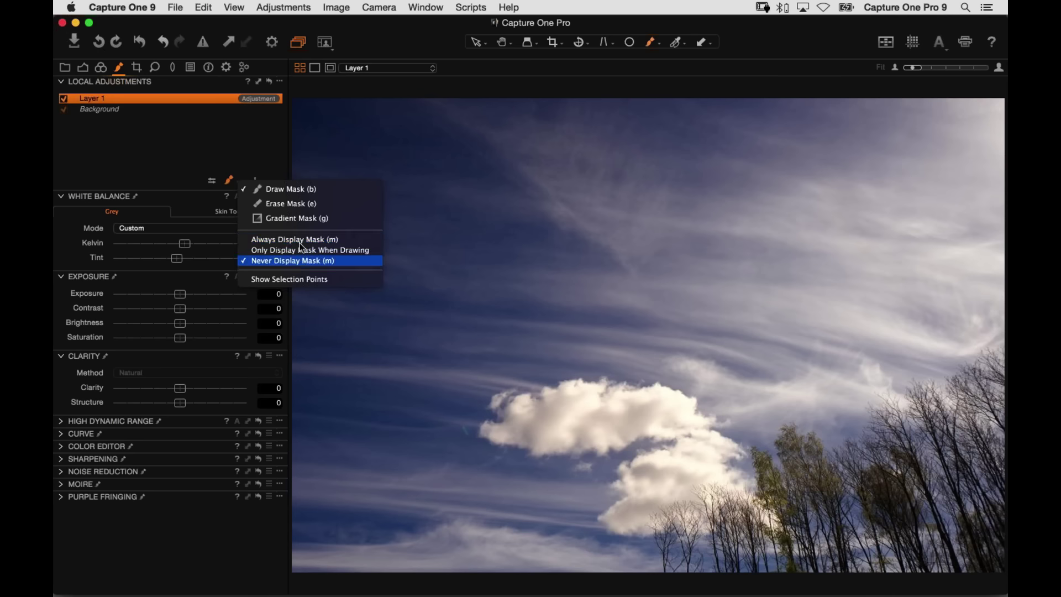
{"action": "left_click", "coordinate": [348, 140]}
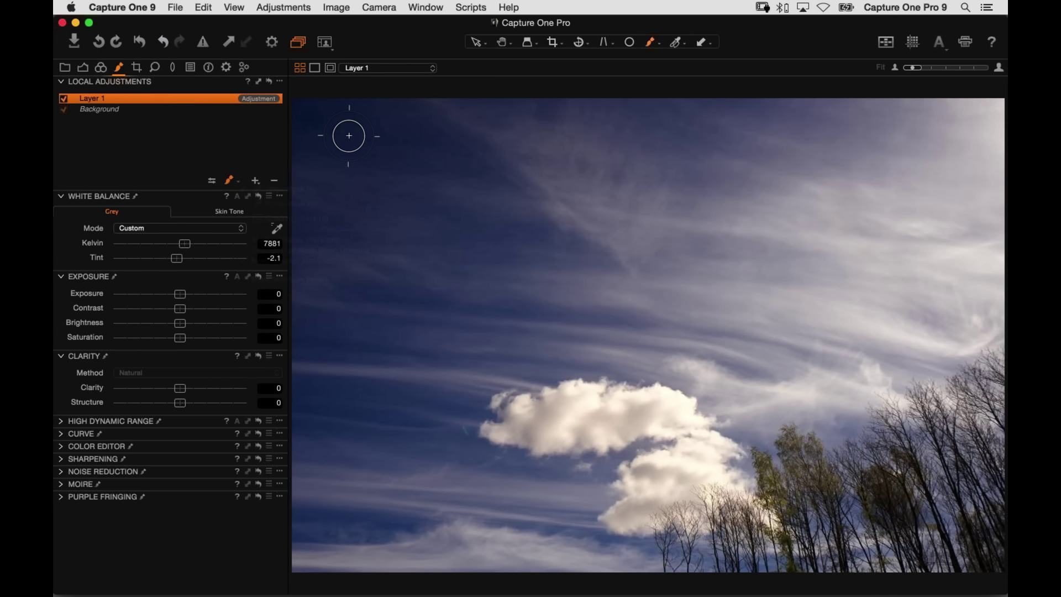
{"action": "key", "text": "m"}
{"action": "key", "text": "m"}
- Try the Erase Mask and Draw Mask brushes along the upper edge of the large clouds on Layer 1
{"action": "key", "text": "e"}
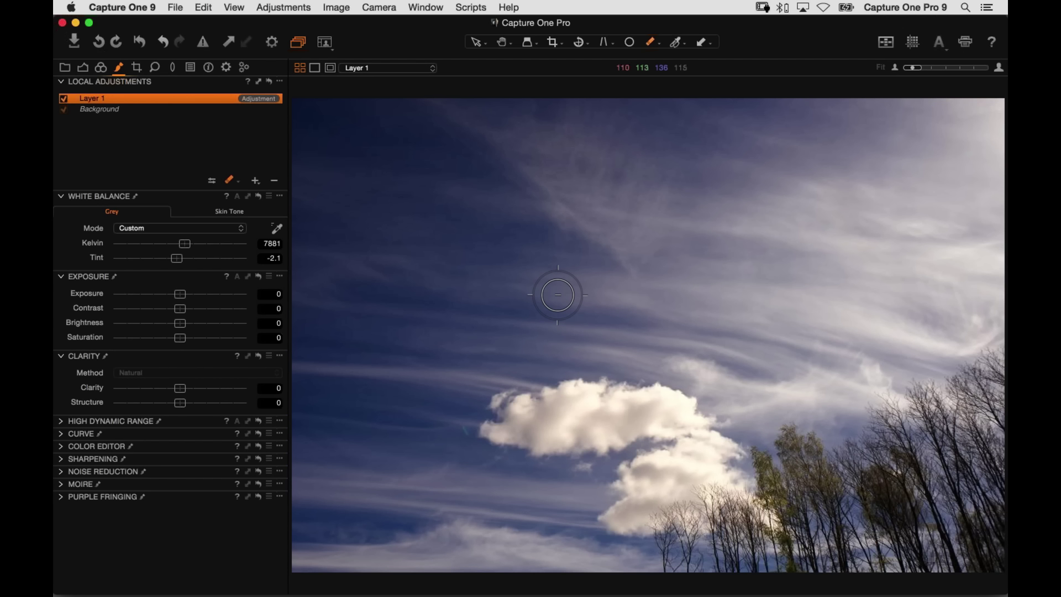
{"action": "key", "text": "b"}
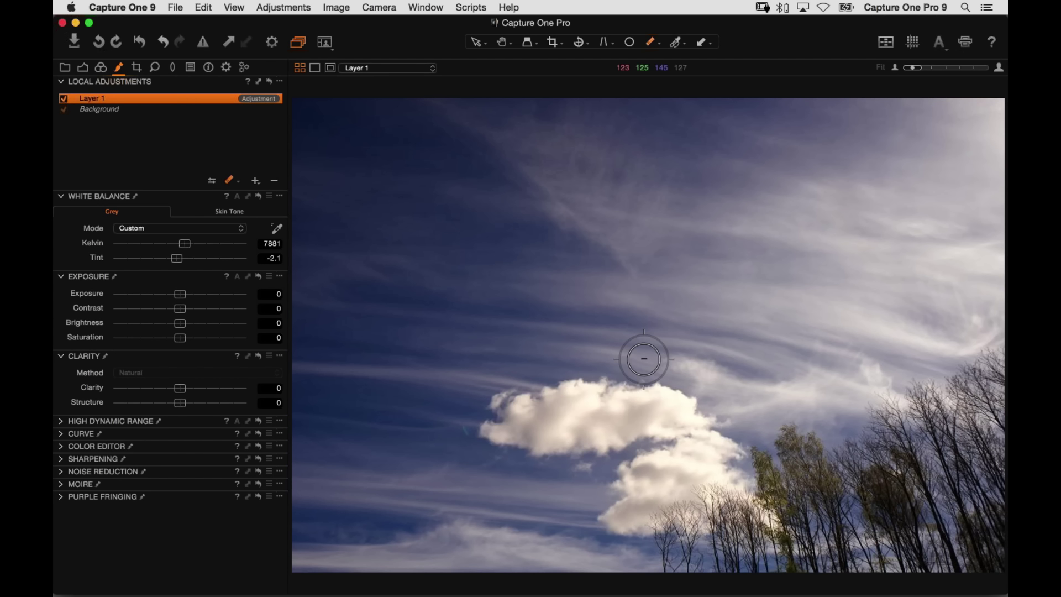
{"action": "left_click_drag", "start_coordinate": [644, 360], "coordinate": [708, 396]}
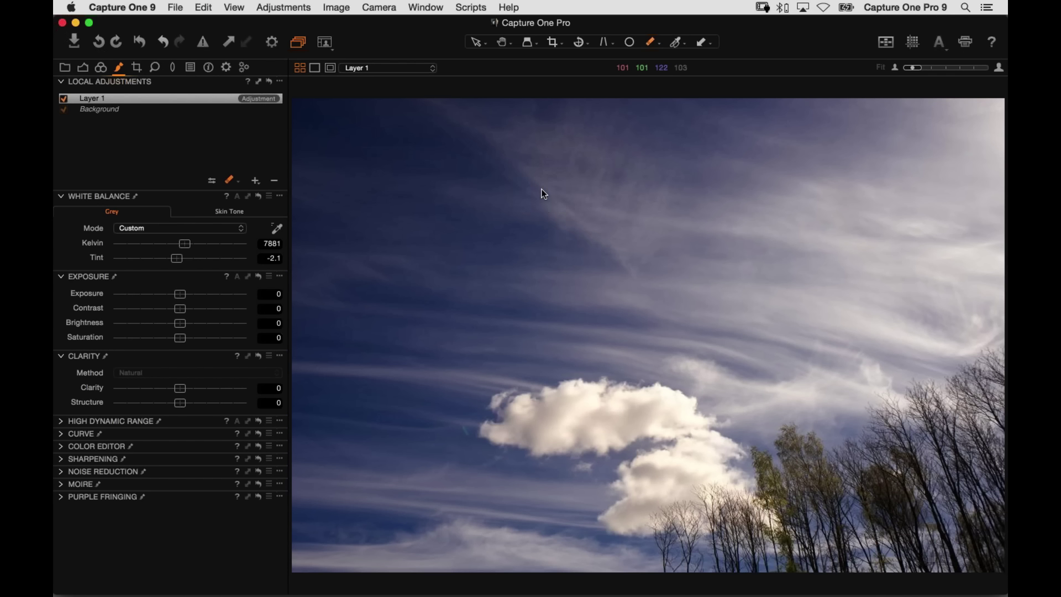
- Reset the Spot Removal tool to discard the existing correction of the green flare spot in the upper-right sky
{"action": "left_click", "coordinate": [155, 67]}
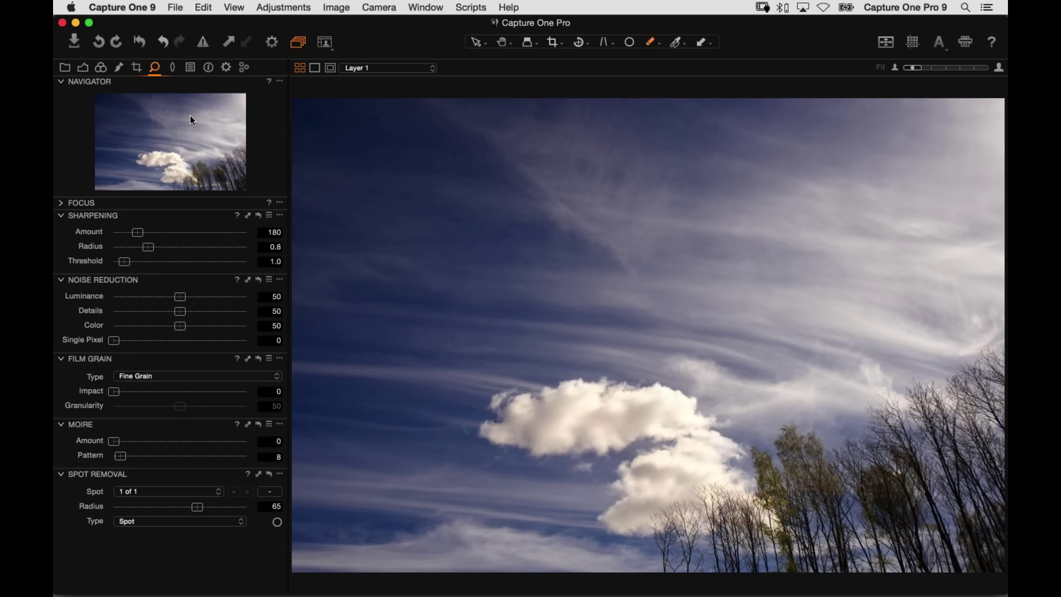
{"action": "left_click", "coordinate": [267, 475]}
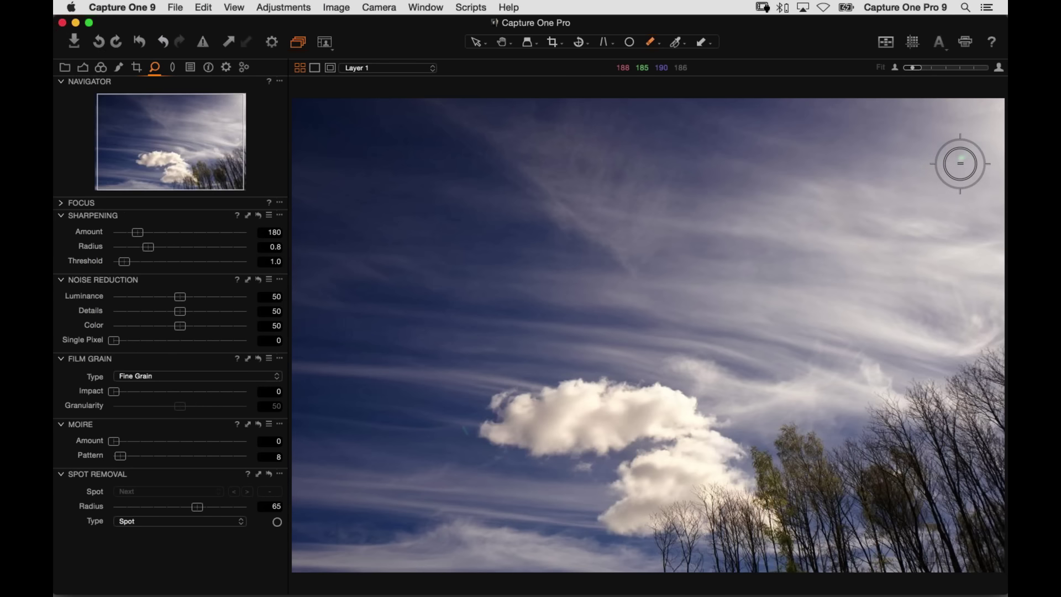
{"action": "key", "text": "h"}
{"action": "left_click", "coordinate": [957, 164]}
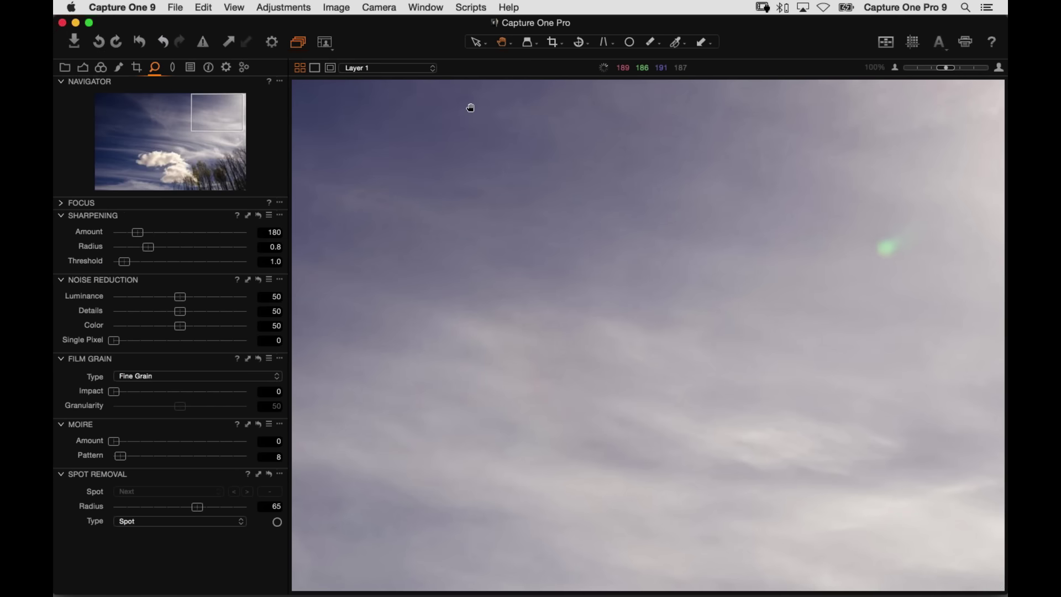
- Add a new heal layer to the local adjustments and name it "spot"
{"action": "key", "text": "super+alt+5"}
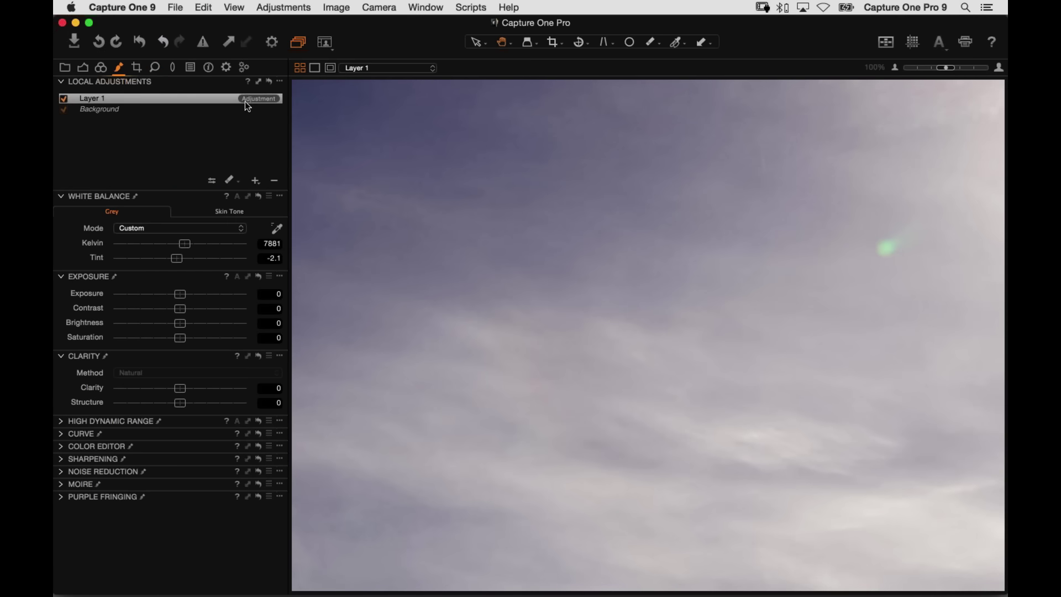
{"action": "left_click", "coordinate": [246, 101]}
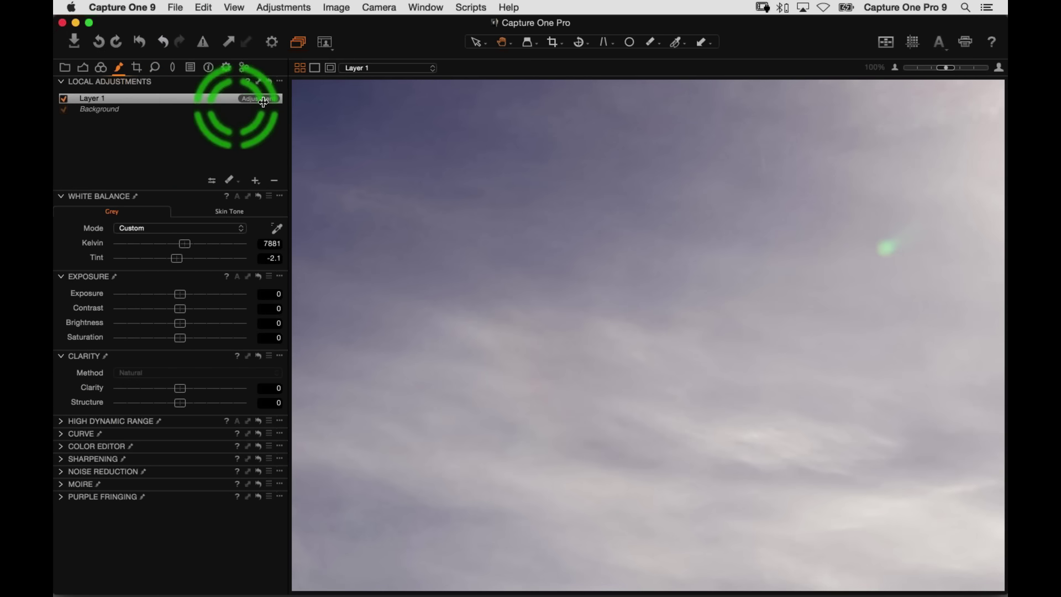
{"action": "left_click", "coordinate": [255, 182]}
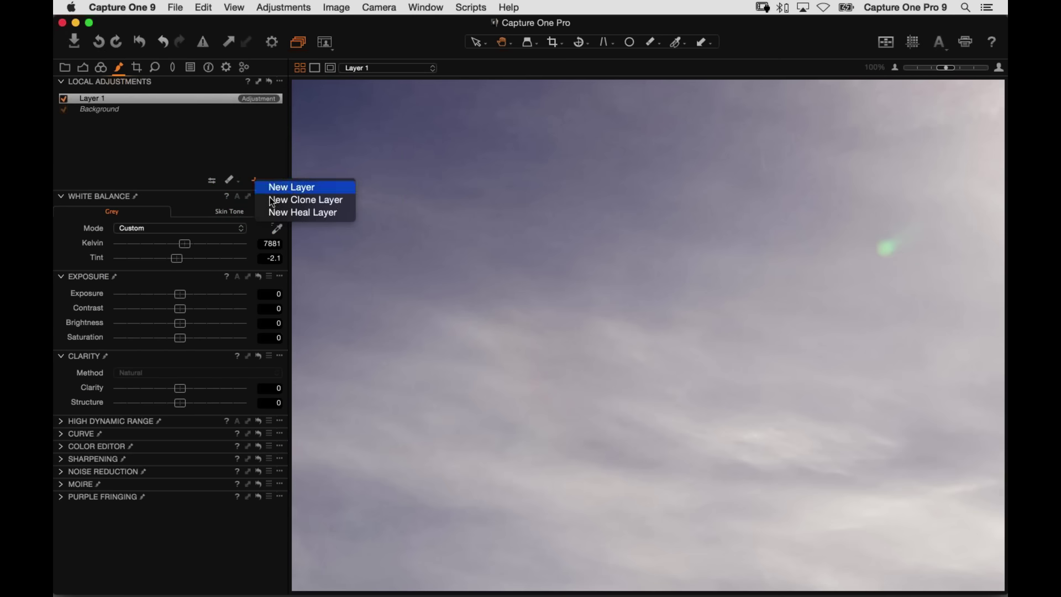
{"action": "left_click", "coordinate": [314, 218]}
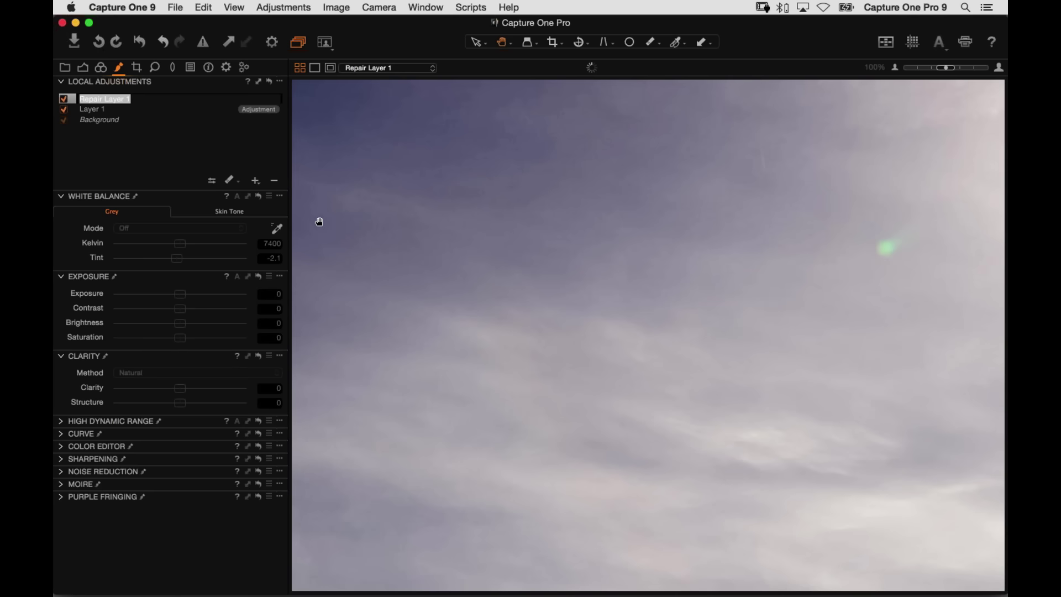
{"action": "type", "text": "spot"}
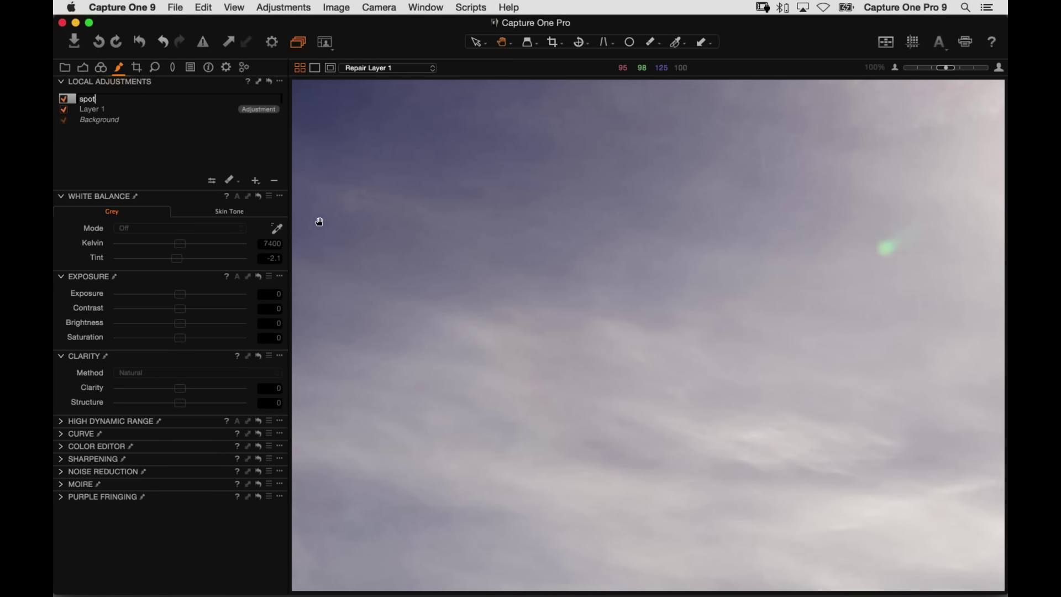
{"action": "key", "text": "Return"}
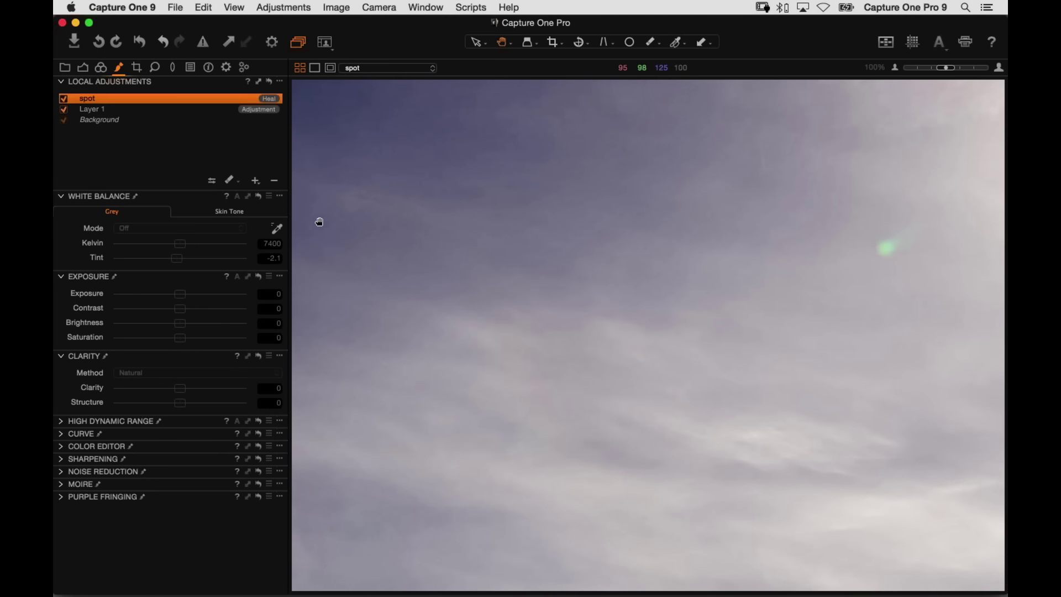
- Heal the green flare with a smaller Draw Mask brush, sampling the clear sky to its left as the source
{"action": "left_click", "coordinate": [231, 181]}
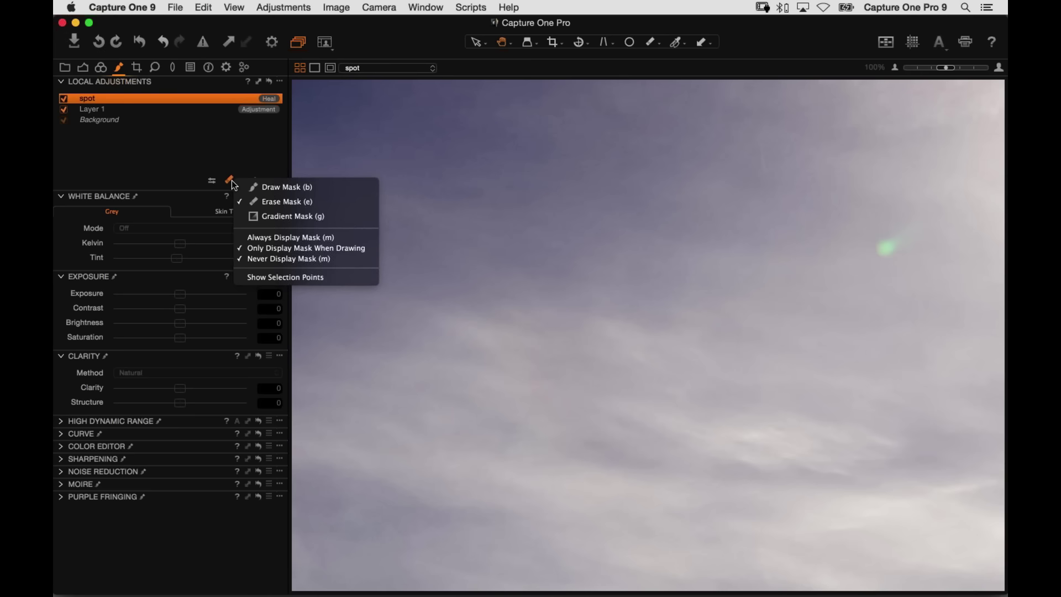
{"action": "left_click", "coordinate": [327, 186]}
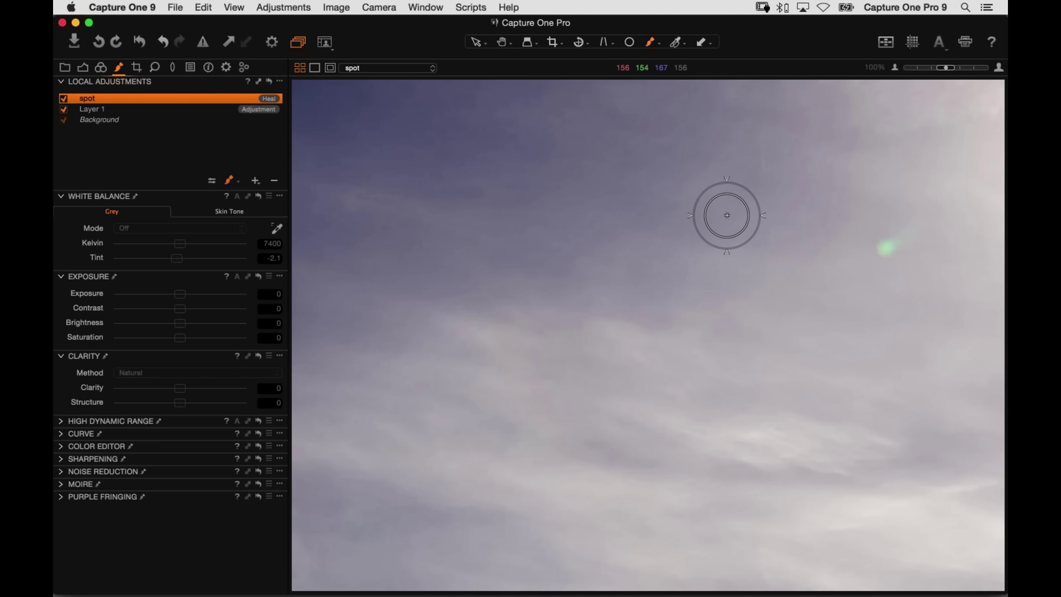
{"action": "right_click", "coordinate": [715, 218]}
{"action": "left_click_drag", "start_coordinate": [715, 218], "coordinate": [702, 218]}
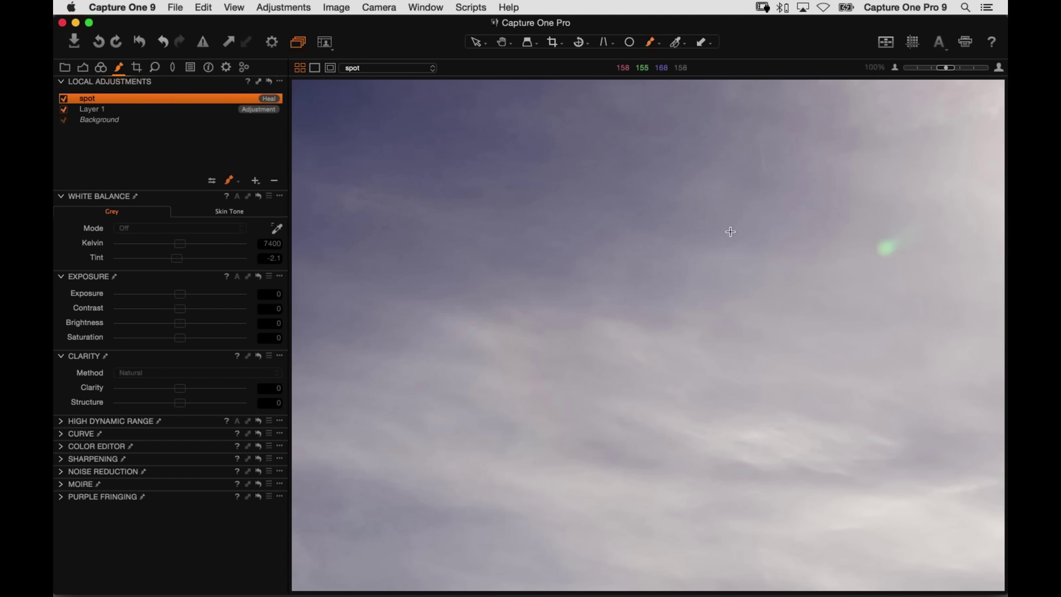
{"action": "left_click", "coordinate": [725, 234]}
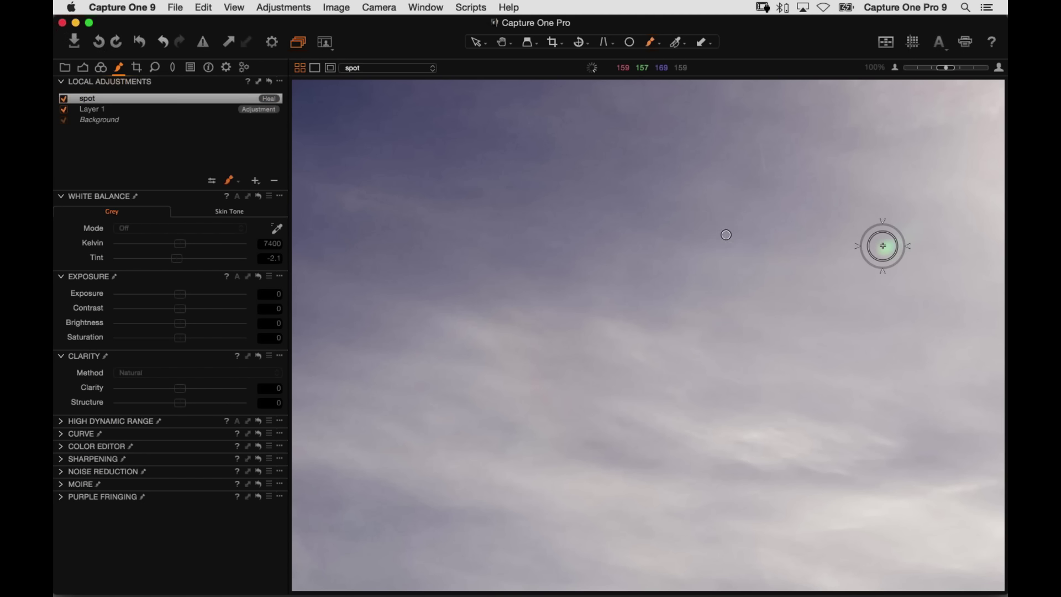
{"action": "mouse_move", "coordinate": [890, 237]}
{"action": "left_mouse_down"}
{"action": "mouse_move", "coordinate": [900, 244]}
{"action": "mouse_move", "coordinate": [933, 223]}
{"action": "mouse_move", "coordinate": [884, 246]}
{"action": "left_mouse_up"}
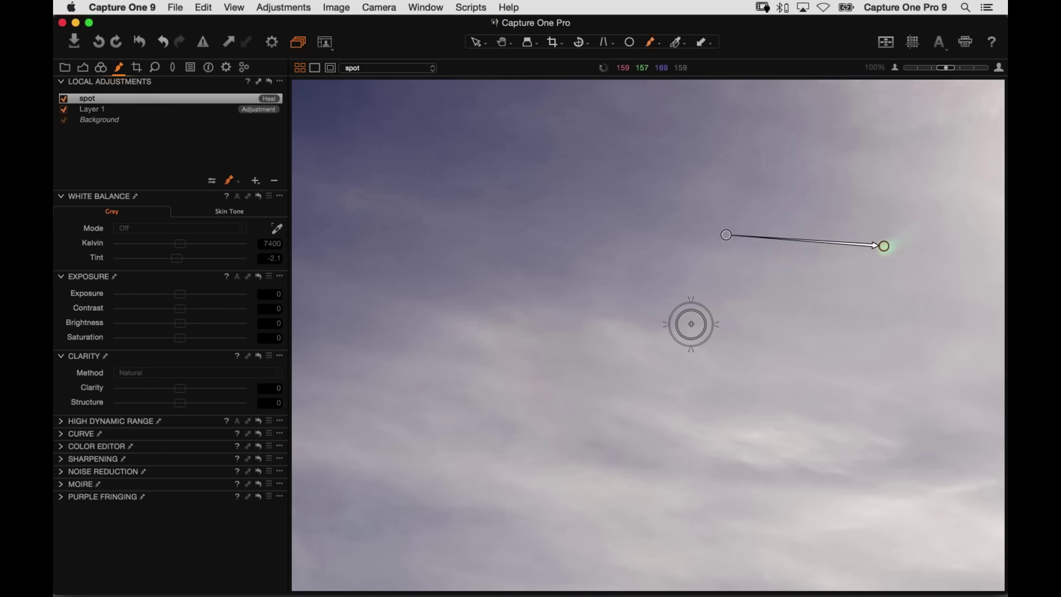
{"action": "left_click", "coordinate": [476, 43]}
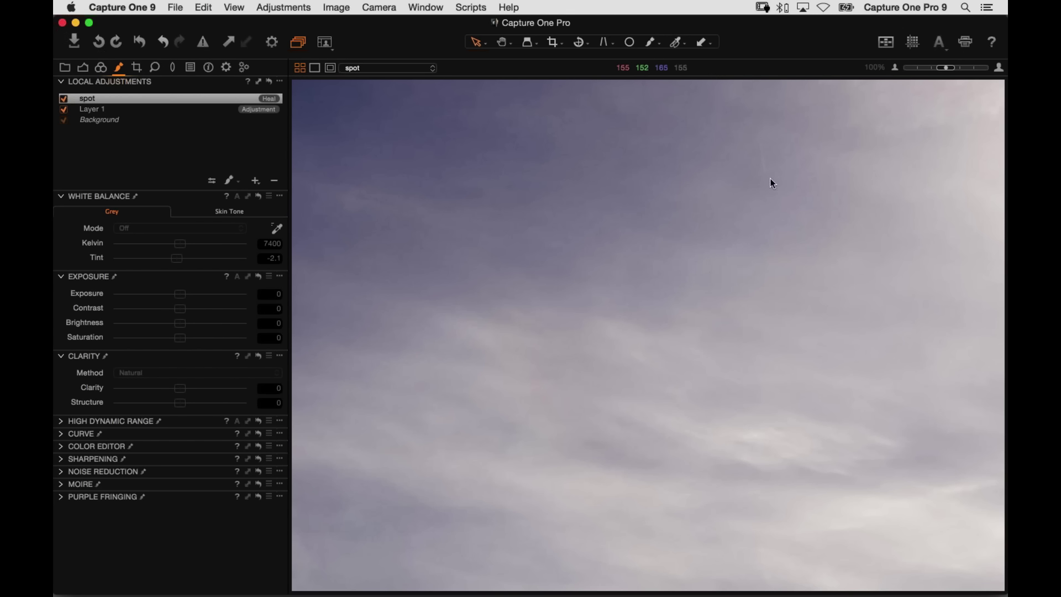
{"action": "key", "text": "super+0"}
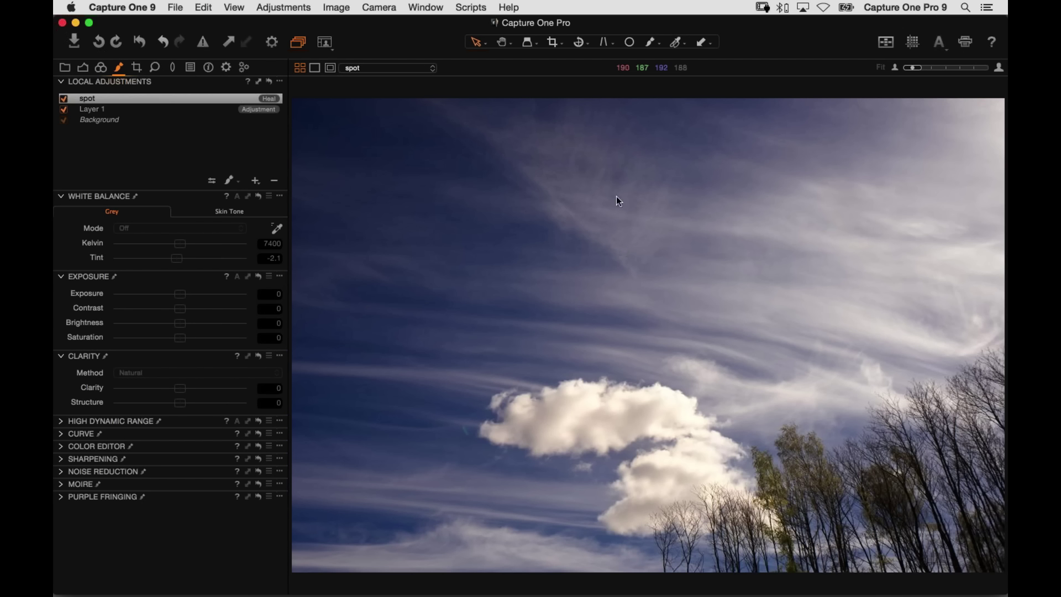
- Create a new unedited variant of the photo and compare it side by side with edited variant 2
{"action": "key", "text": "super+shift+b"}
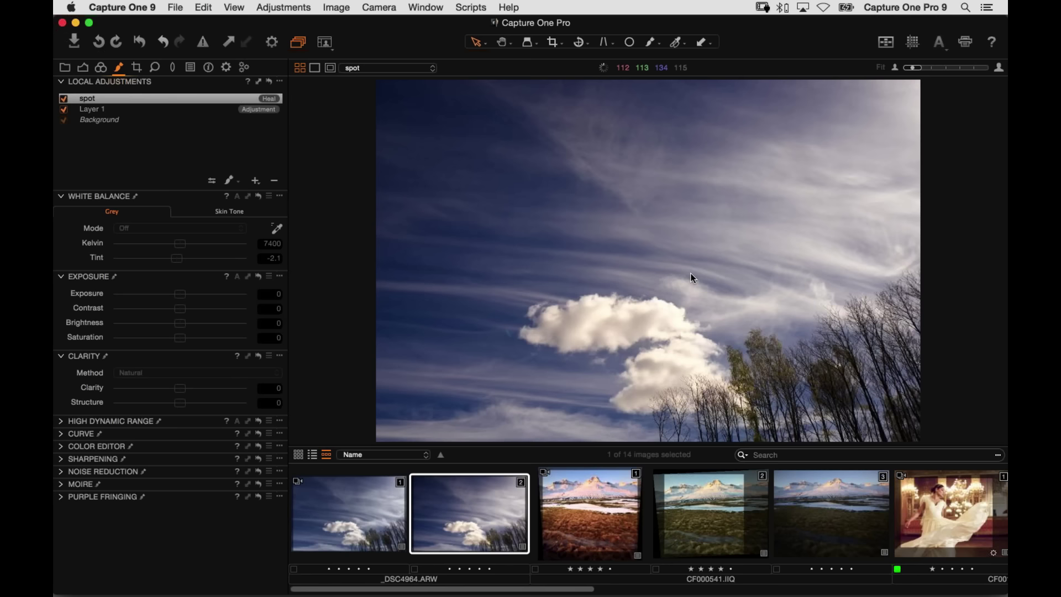
{"action": "left_click", "coordinate": [343, 6]}
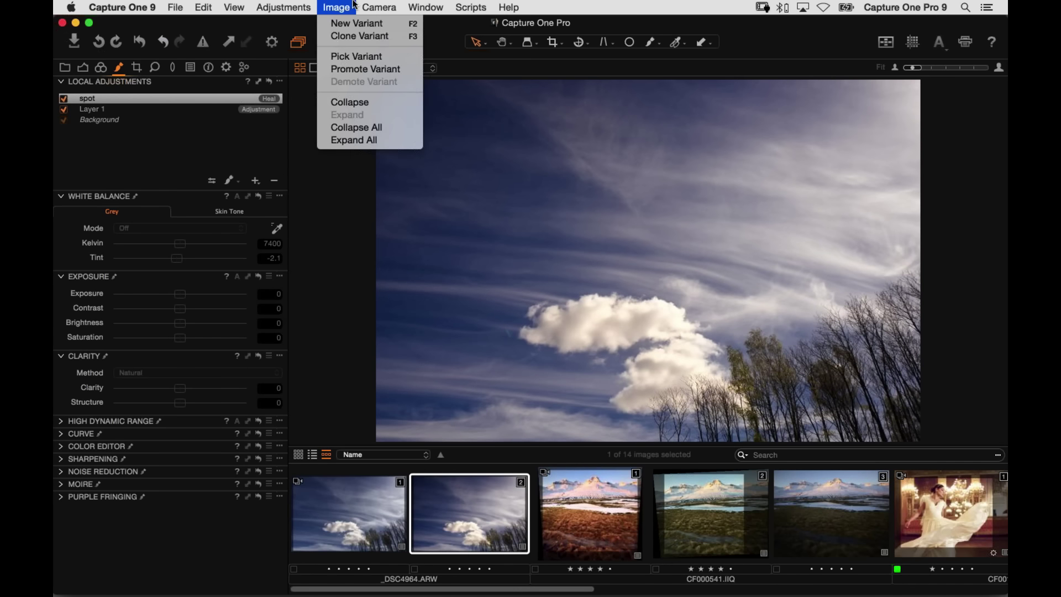
{"action": "left_click", "coordinate": [387, 25]}
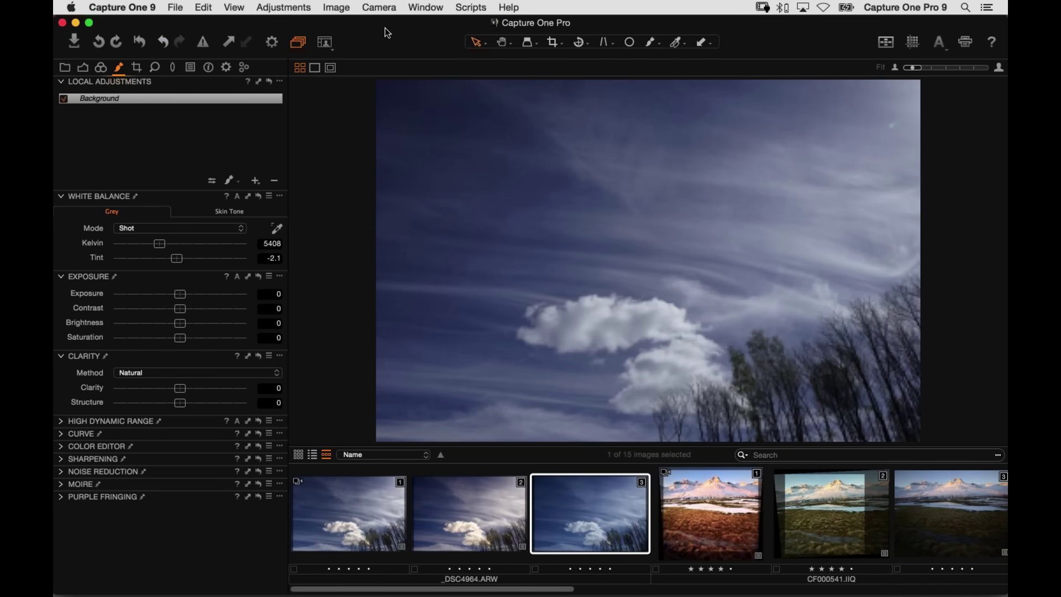
{"action": "left_click", "coordinate": [489, 511], "text": "super"}
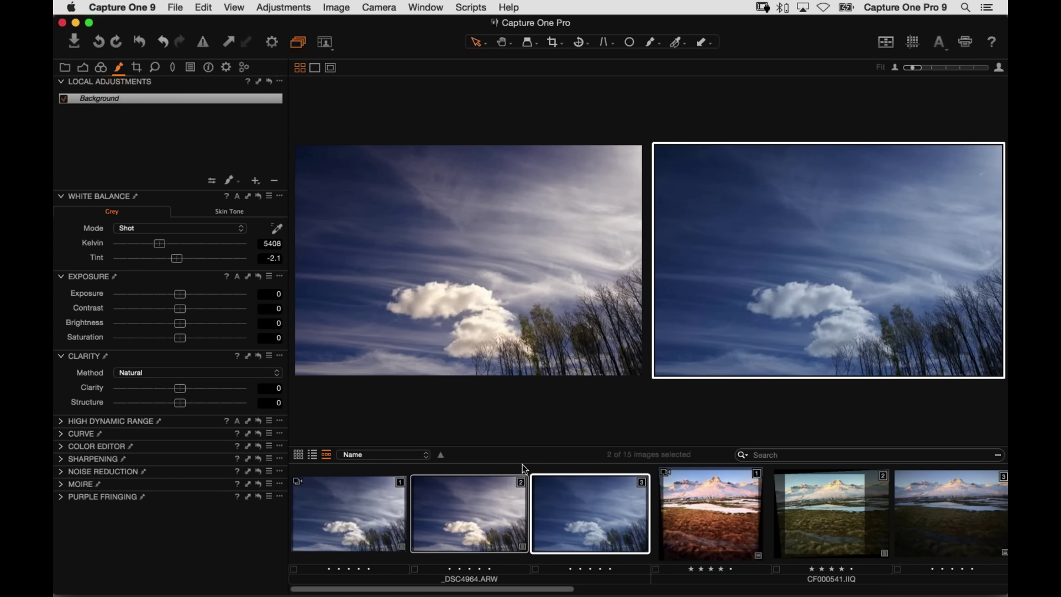
- Select edited variant 2 and raise its Clarity to 10 using the Natural method
{"action": "left_click", "coordinate": [480, 507]}
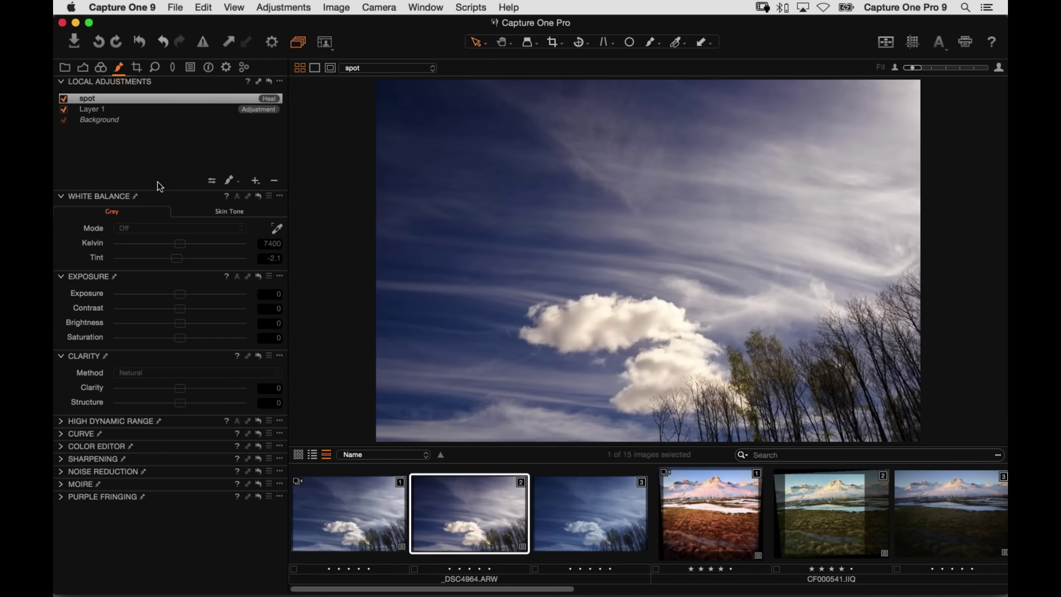
{"action": "key", "text": "super+alt+2"}
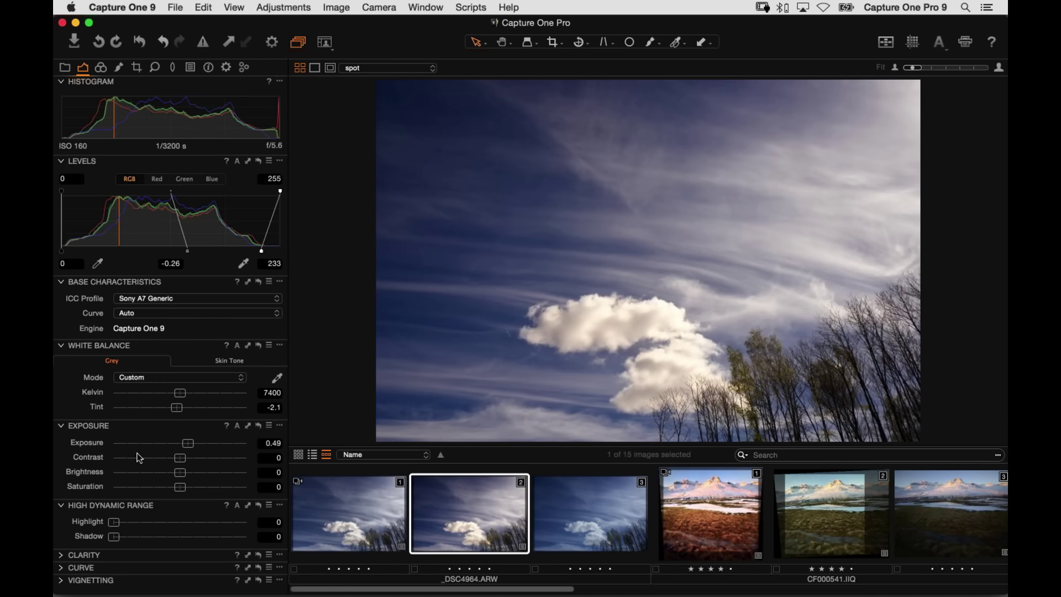
{"action": "left_click", "coordinate": [79, 556]}
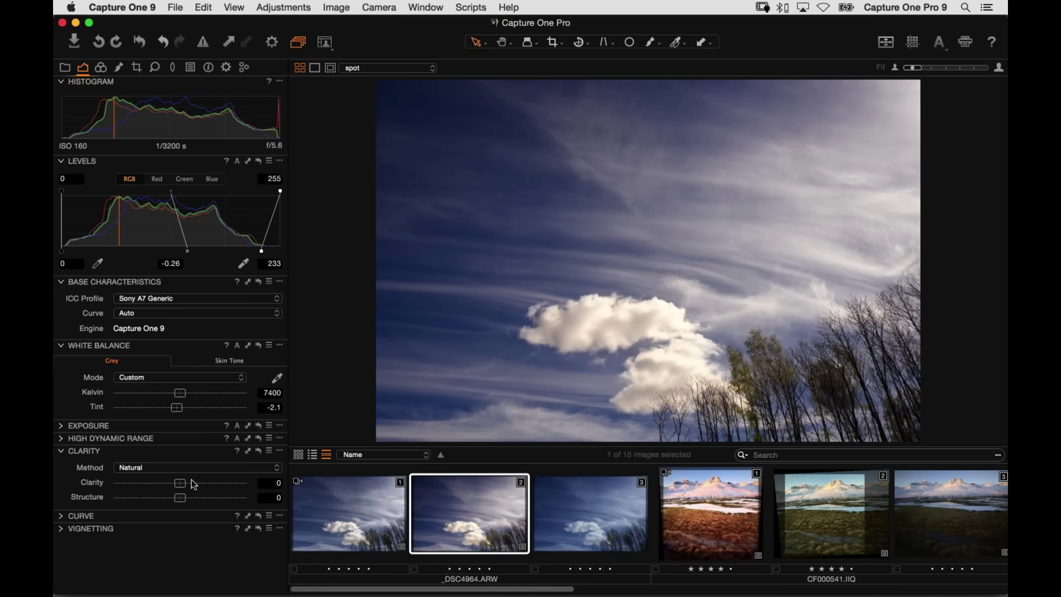
{"action": "left_click", "coordinate": [191, 484]}
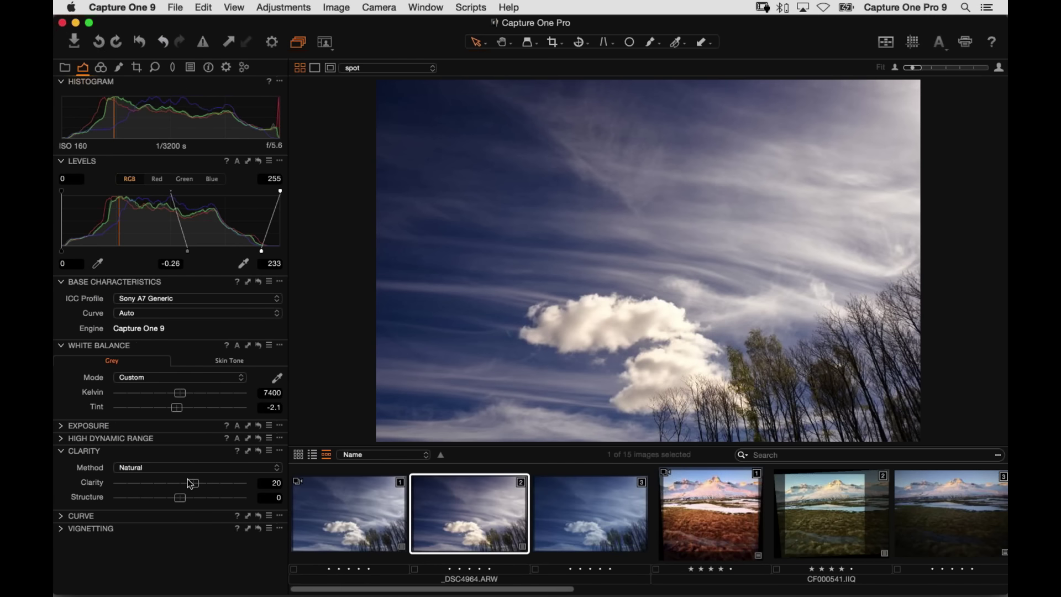
{"action": "left_click_drag", "start_coordinate": [191, 484], "coordinate": [186, 483]}
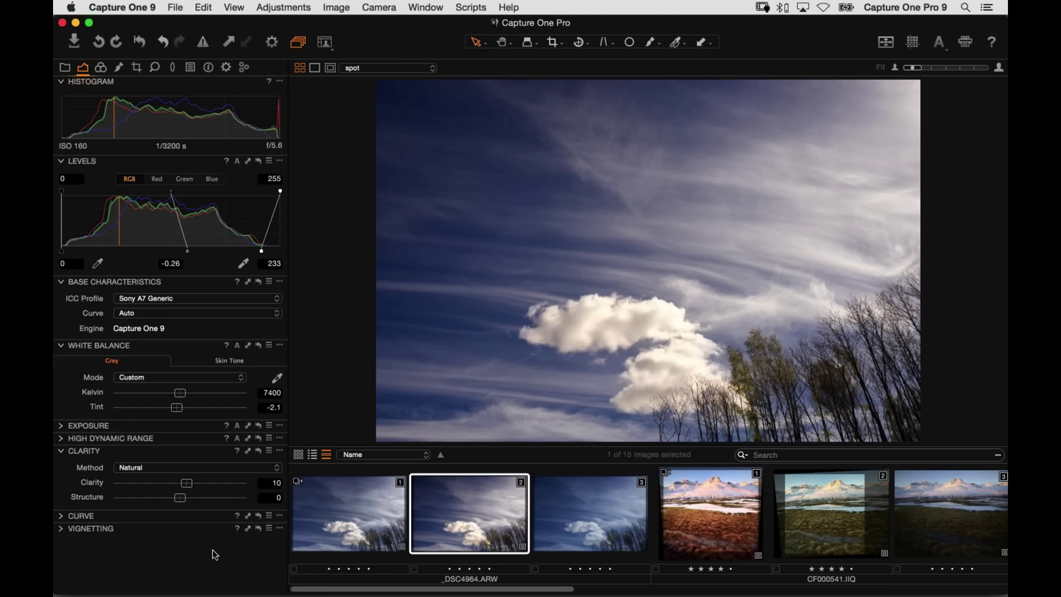
- Try Clarity values of 52, -75 and 70 on variant 2 and settle on 9
{"action": "left_click", "coordinate": [214, 484]}
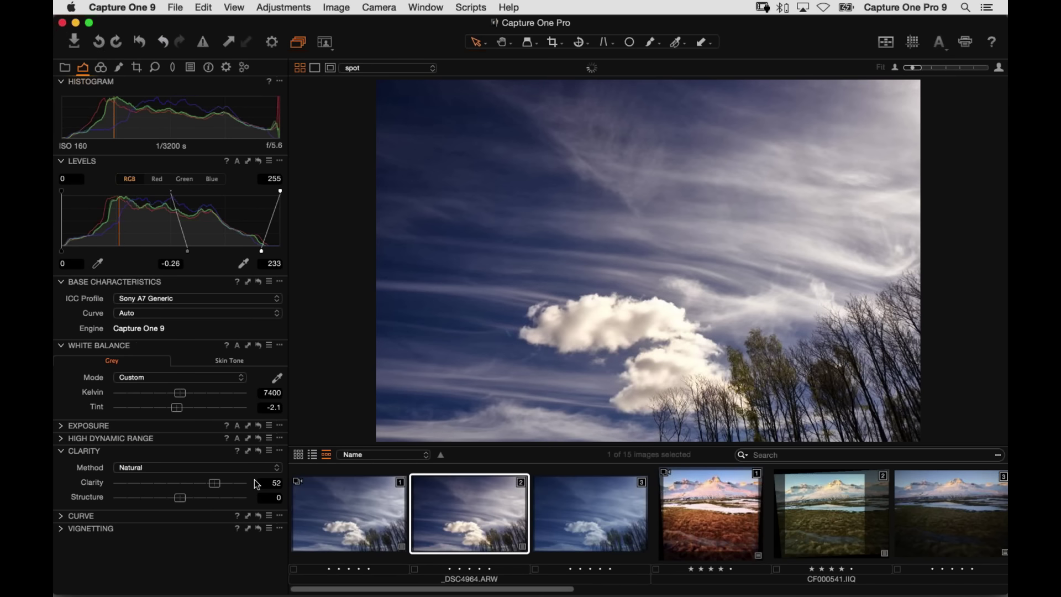
{"action": "left_click", "coordinate": [128, 482]}
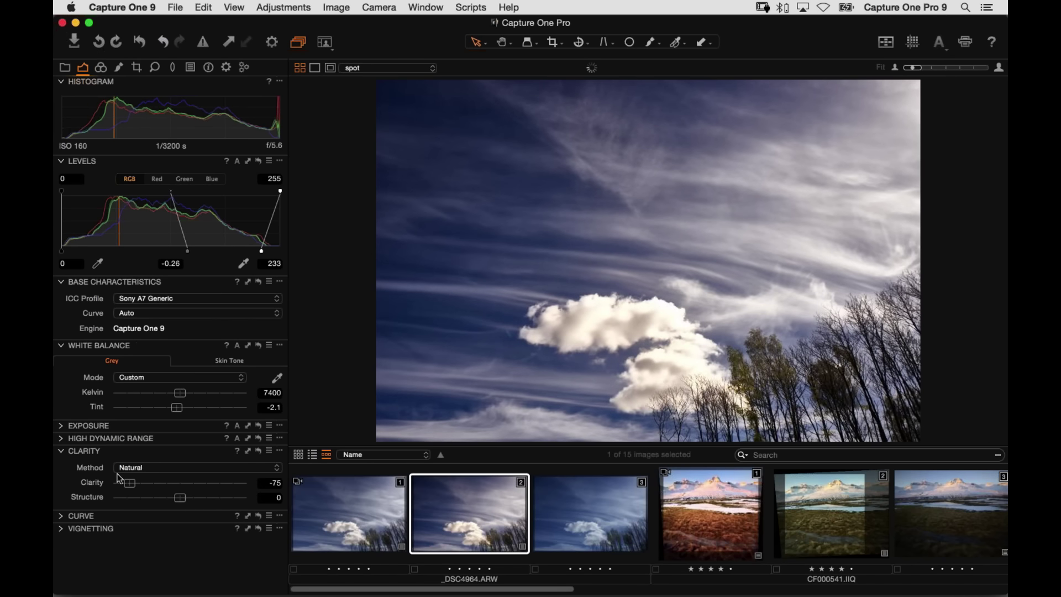
{"action": "left_click", "coordinate": [228, 482]}
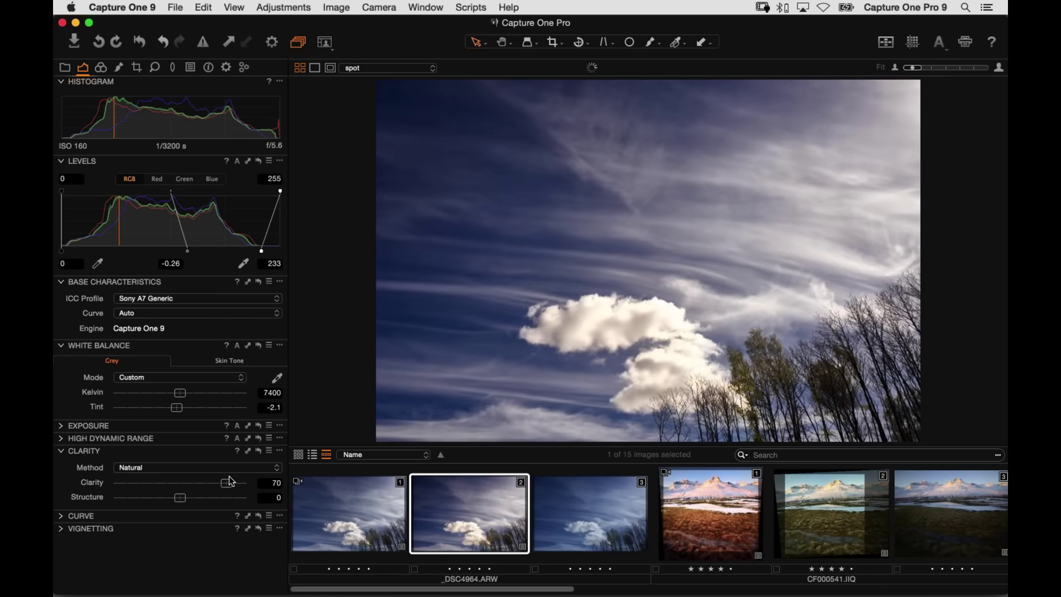
{"action": "left_click", "coordinate": [192, 484]}
{"action": "left_click", "coordinate": [187, 484]}
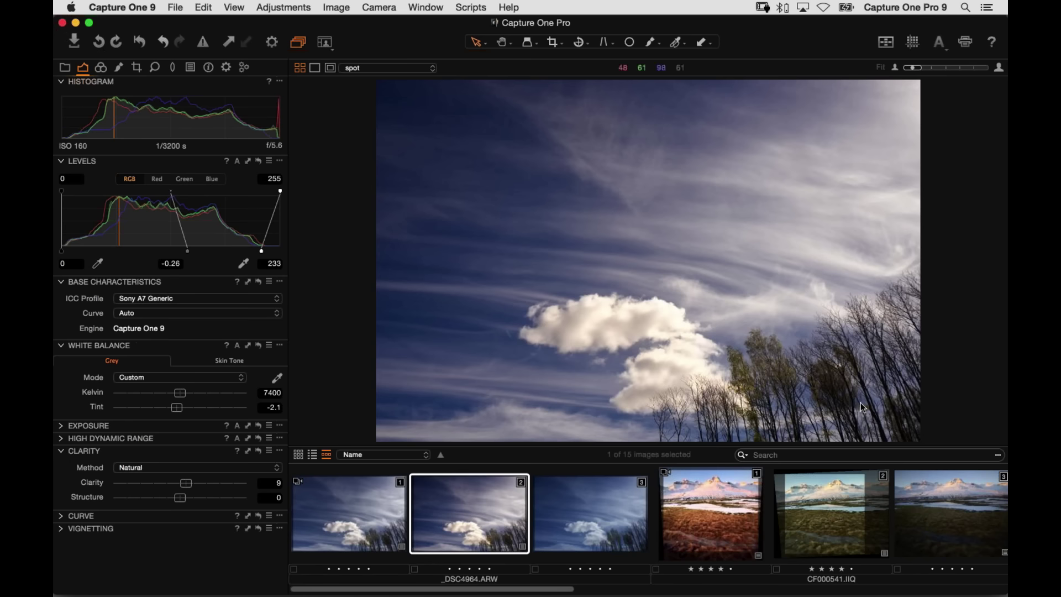
- Try lifting the High Dynamic Range Shadow value of variant 2 and return it to 0
{"action": "left_click", "coordinate": [62, 438]}
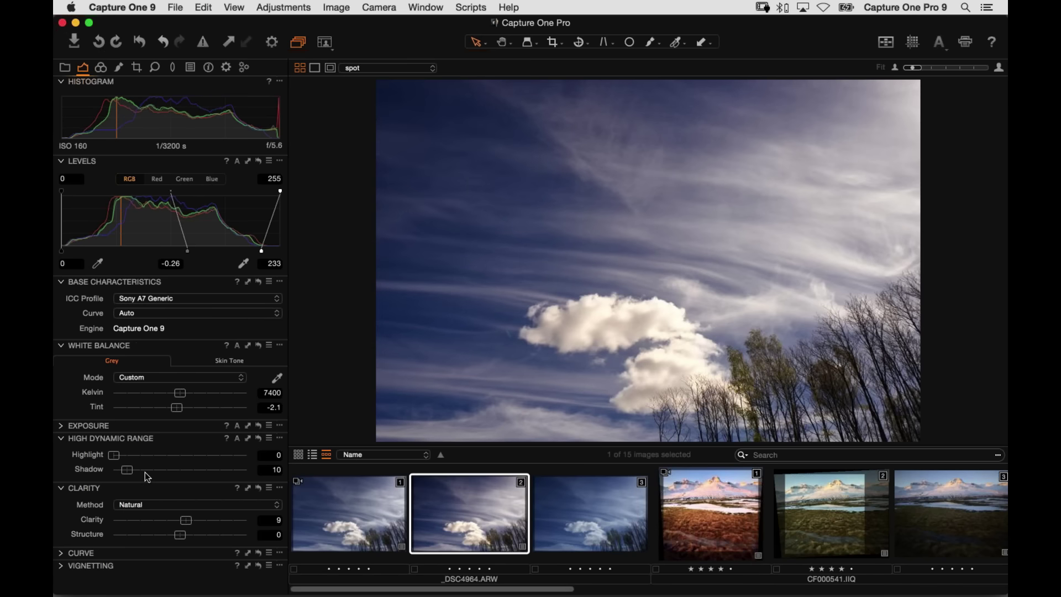
{"action": "left_click_drag", "start_coordinate": [135, 477], "coordinate": [72, 473]}
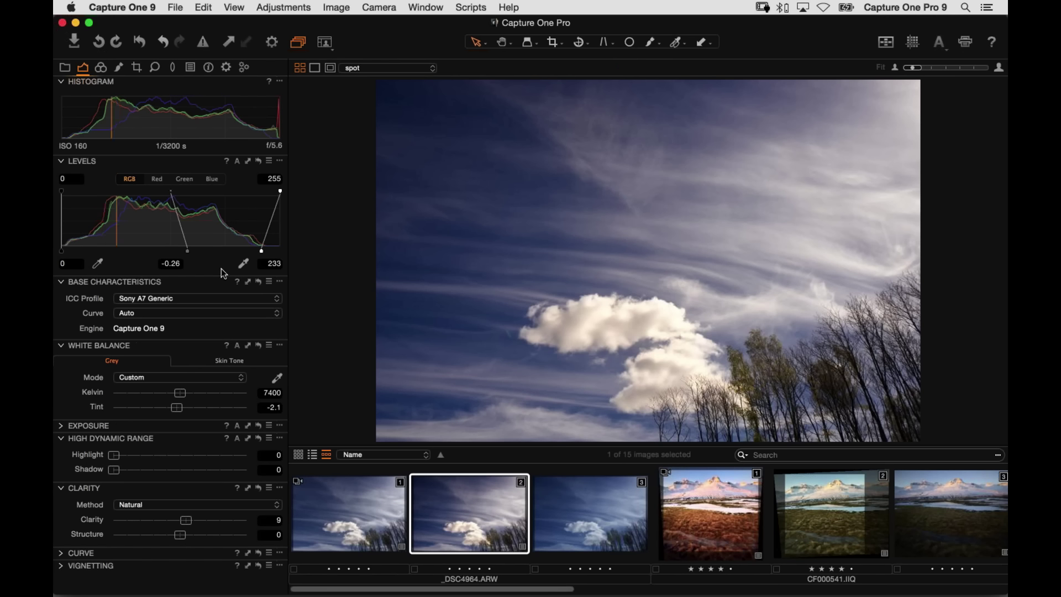
{"action": "left_click", "coordinate": [71, 439]}
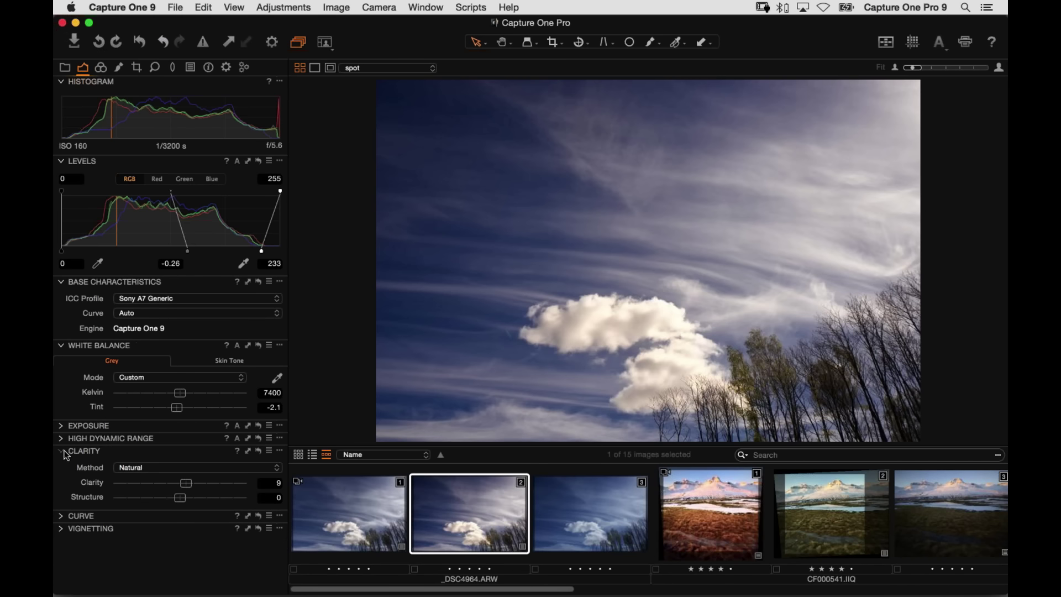
- Try raising the Contrast of unedited variant 3 to 32 and return it to 0
{"action": "left_click", "coordinate": [61, 451]}
{"action": "left_click", "coordinate": [61, 347]}
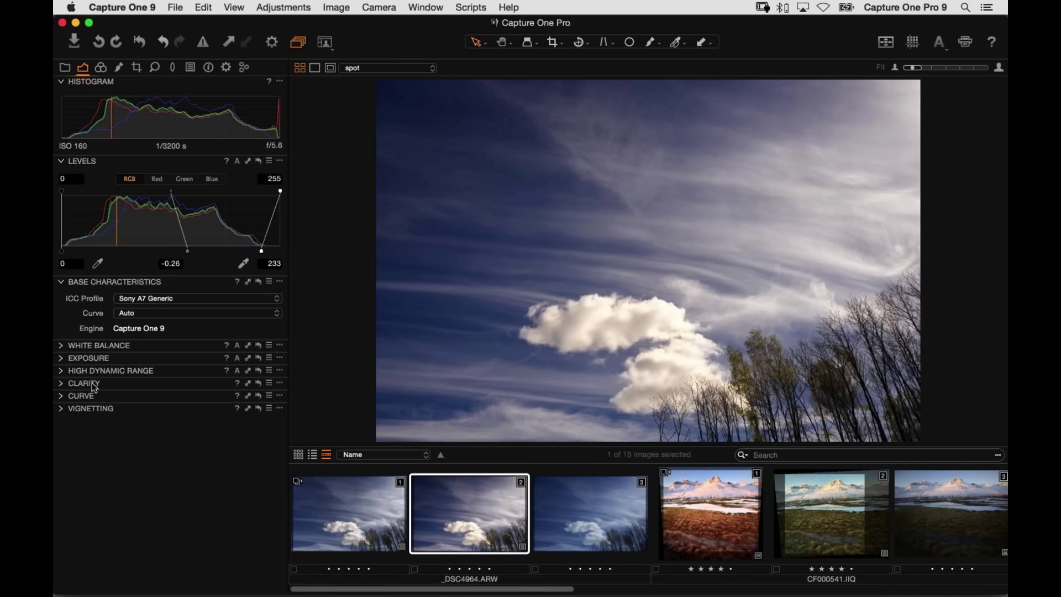
{"action": "left_click", "coordinate": [88, 358]}
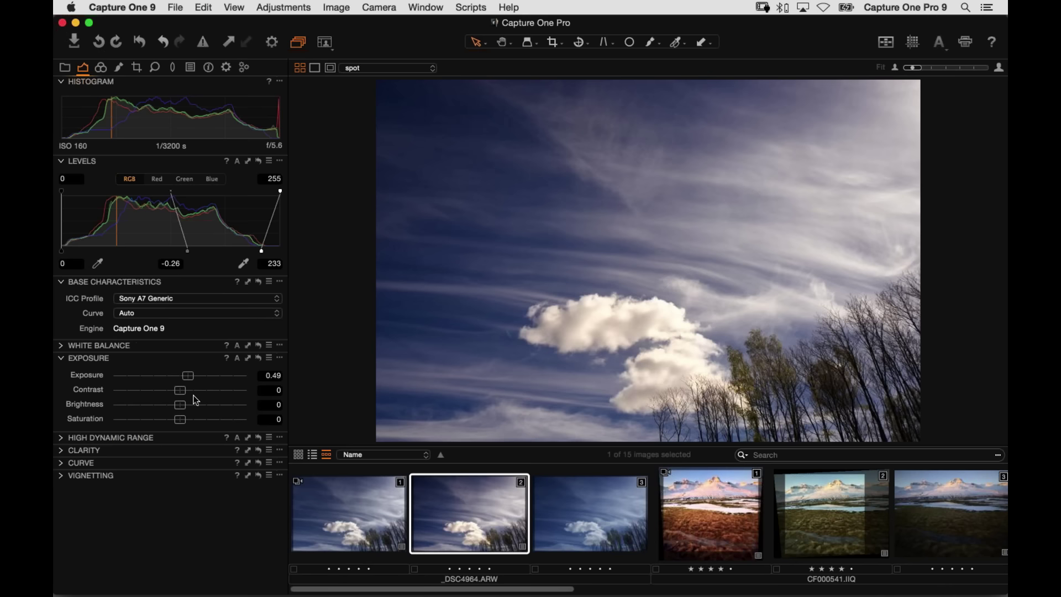
{"action": "left_click", "coordinate": [590, 532]}
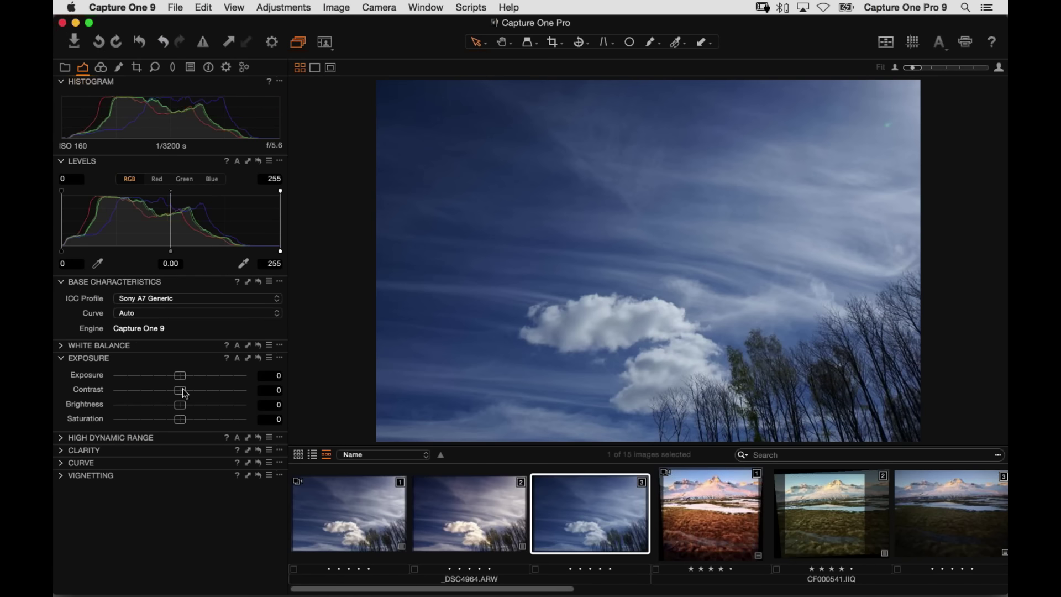
{"action": "left_click_drag", "start_coordinate": [180, 390], "coordinate": [225, 393]}
{"action": "scroll", "coordinate": [225, 392], "scroll_direction": "down", "scroll_amount": 5}
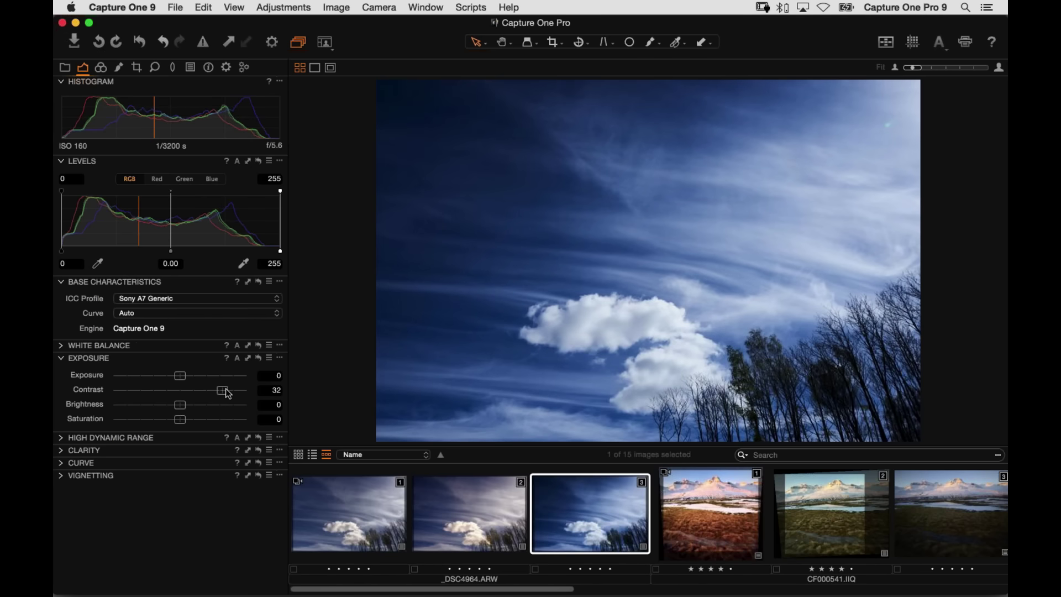
{"action": "scroll", "coordinate": [230, 395], "scroll_direction": "down", "scroll_amount": 8}
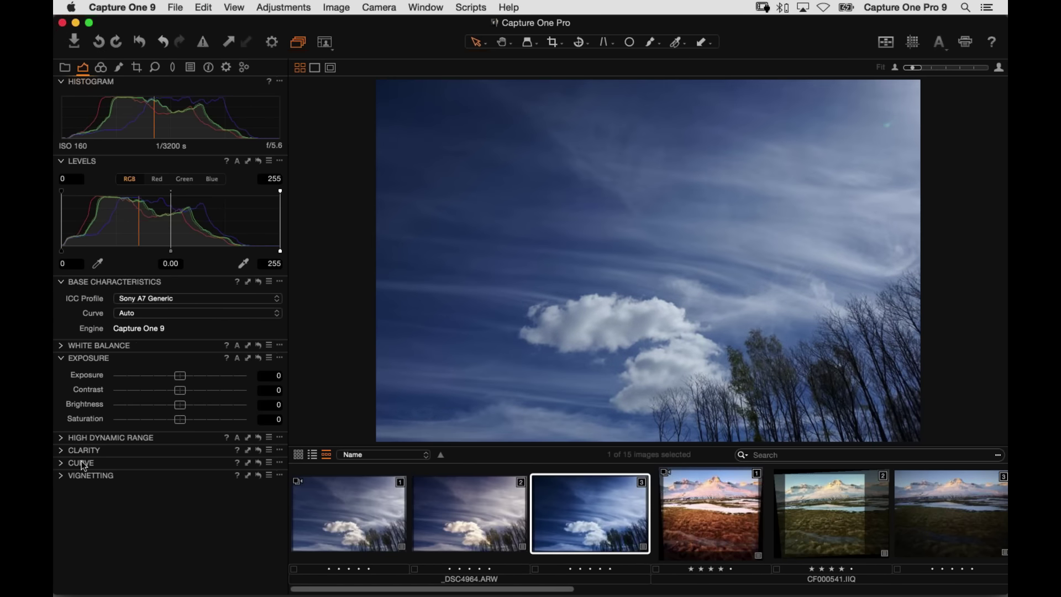
- Create a fourth, unedited variant for the Curve tool and set the Contrast of variant 3 to 21
{"action": "left_click", "coordinate": [60, 464]}
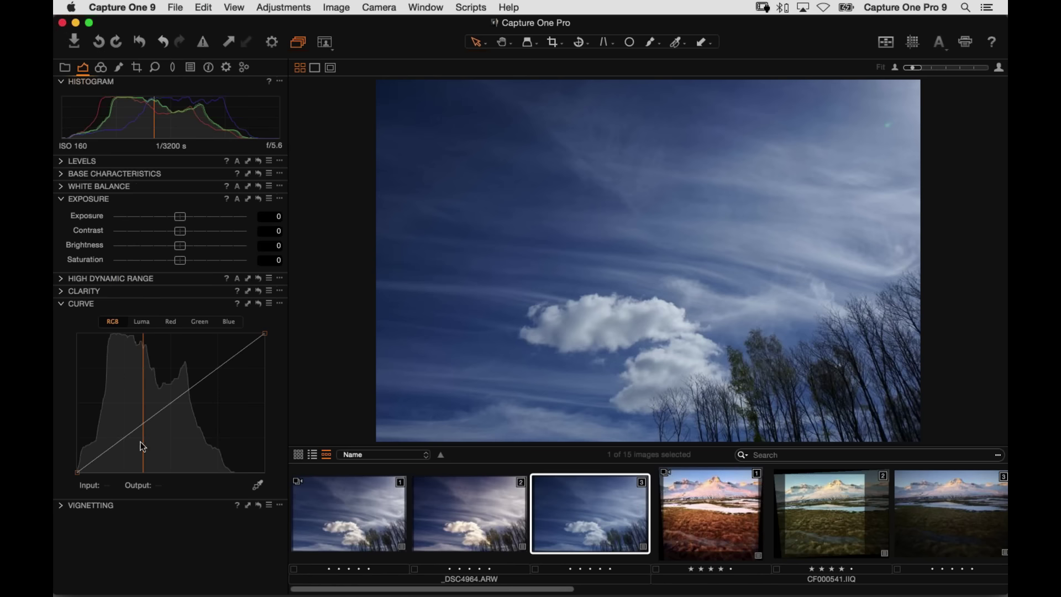
{"action": "left_click", "coordinate": [340, 8]}
{"action": "left_click", "coordinate": [345, 23]}
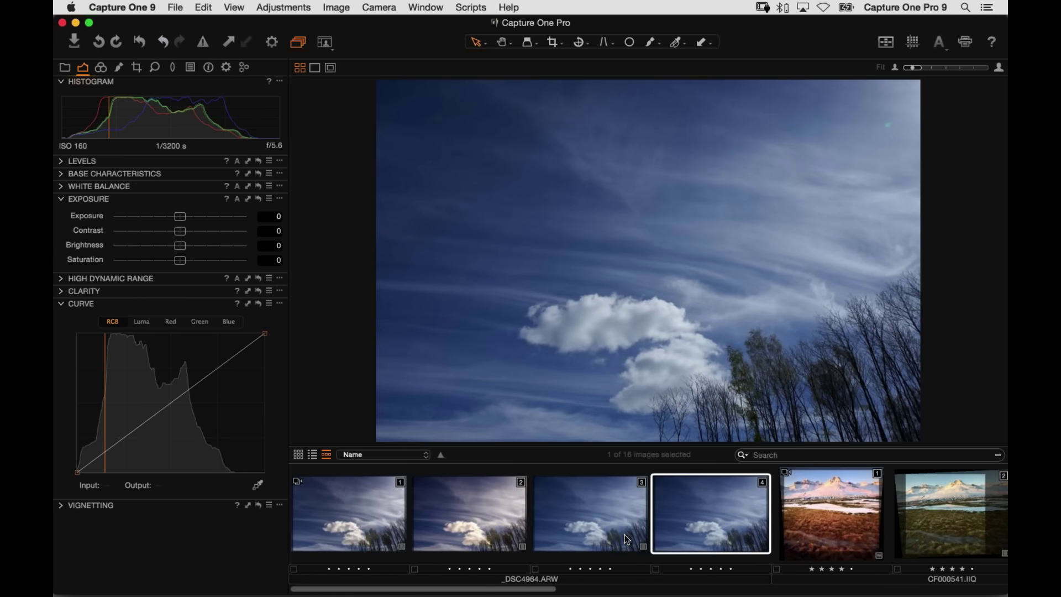
{"action": "left_click", "coordinate": [564, 532]}
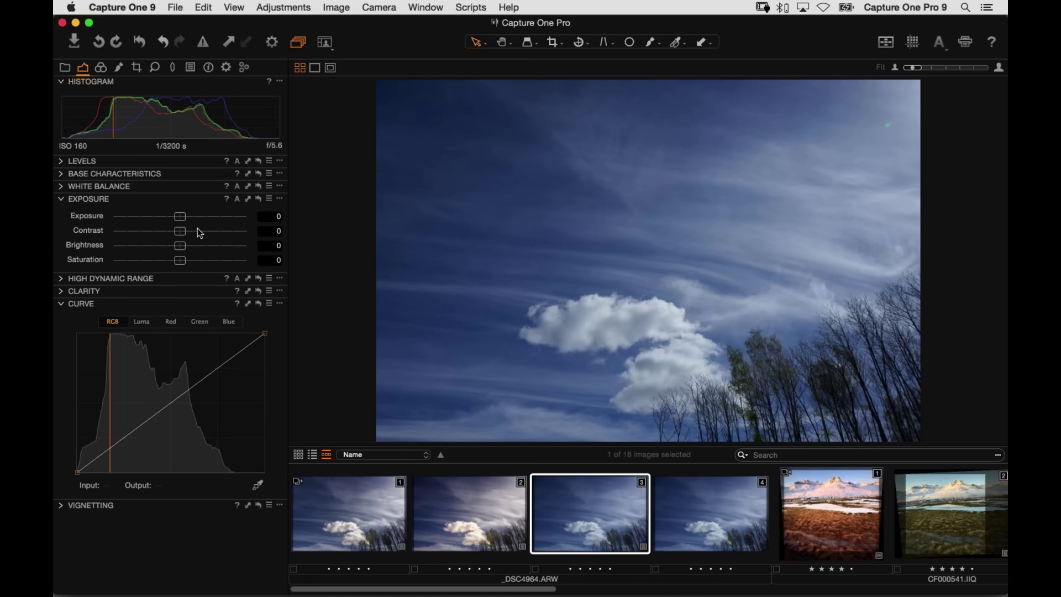
{"action": "left_click_drag", "start_coordinate": [197, 228], "coordinate": [208, 227]}
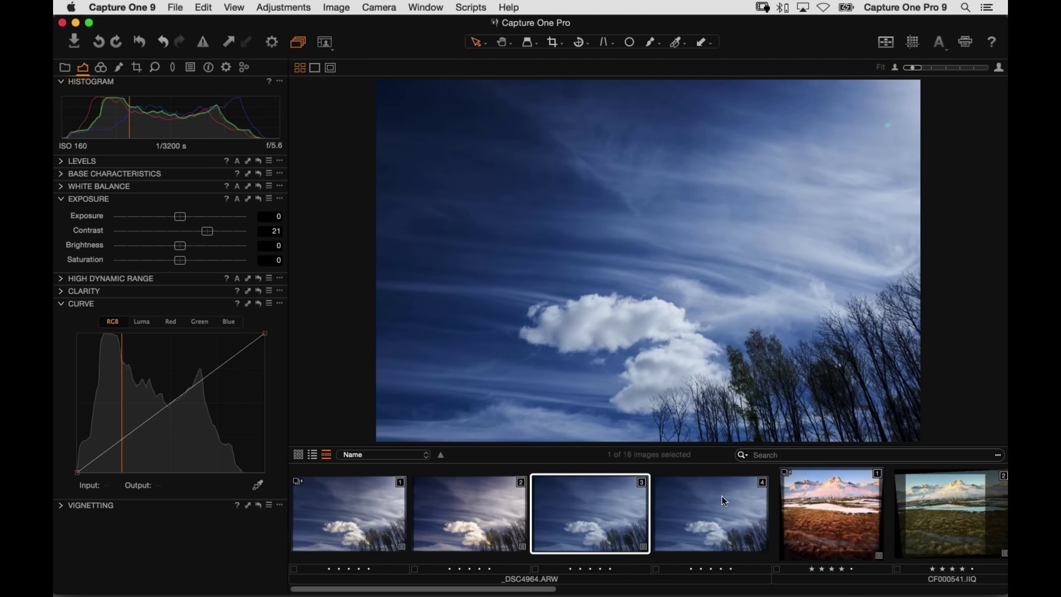
- Shape an RGB S-curve on variant 4 with a lowered shadow point and a raised highlight point, comparing it with variant 3
{"action": "left_click", "coordinate": [716, 518]}
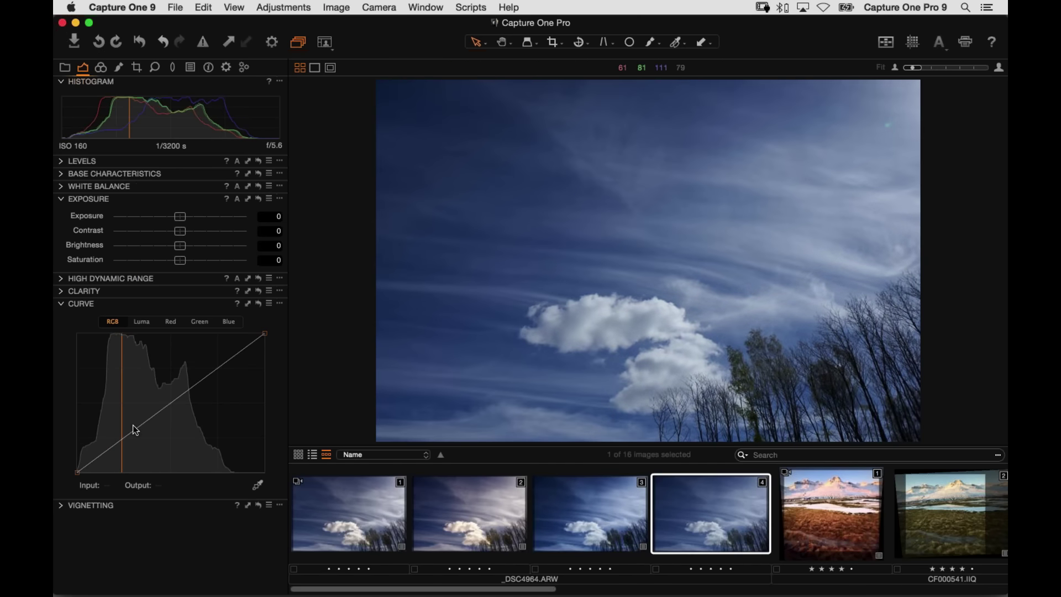
{"action": "left_click_drag", "start_coordinate": [115, 459], "coordinate": [115, 456]}
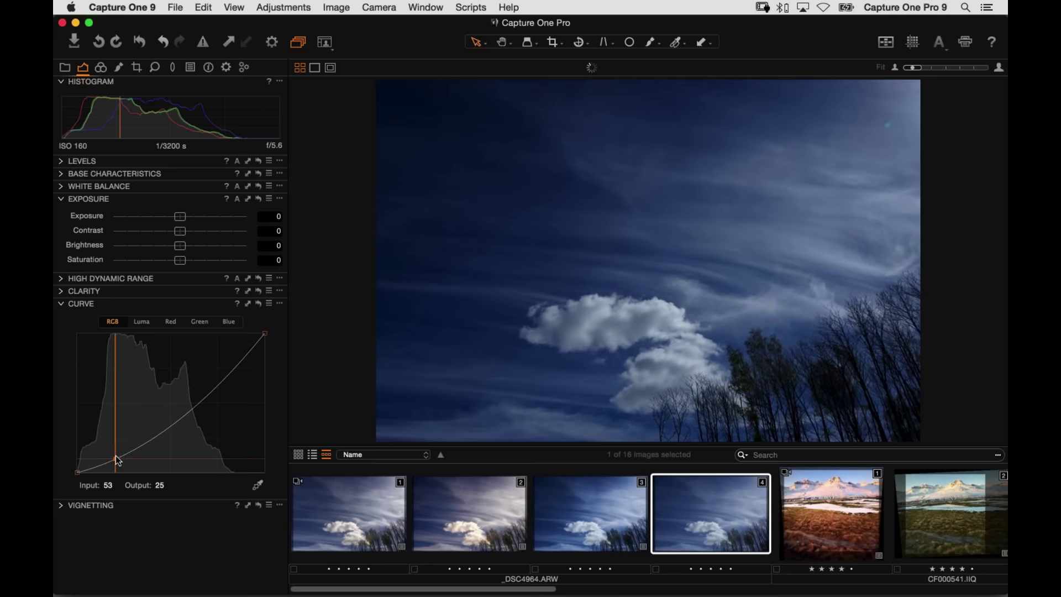
{"action": "left_click_drag", "start_coordinate": [216, 371], "coordinate": [216, 364]}
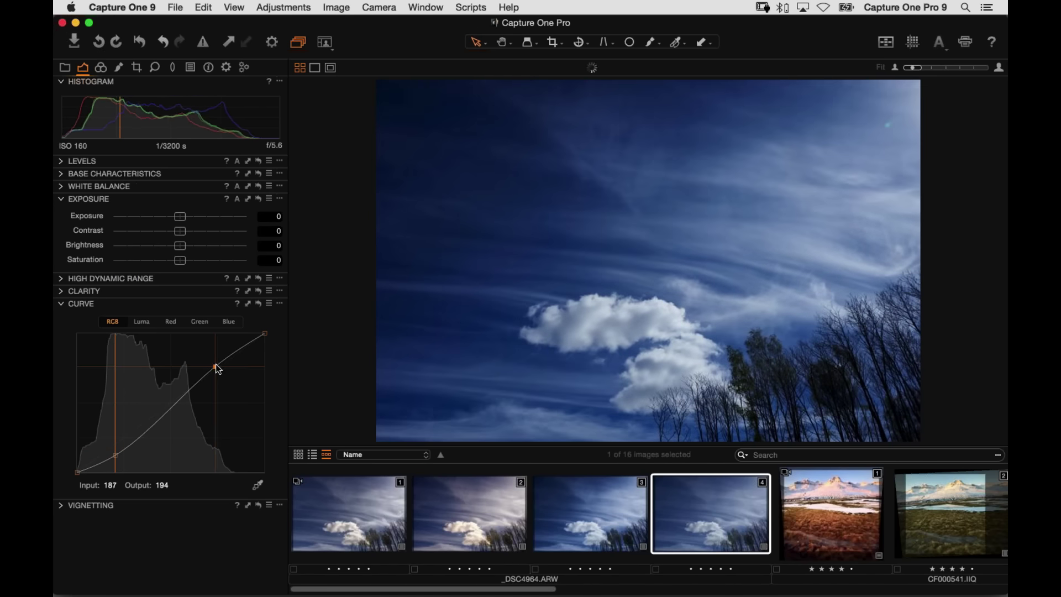
{"action": "left_click", "coordinate": [598, 515]}
{"action": "left_click", "coordinate": [689, 515]}
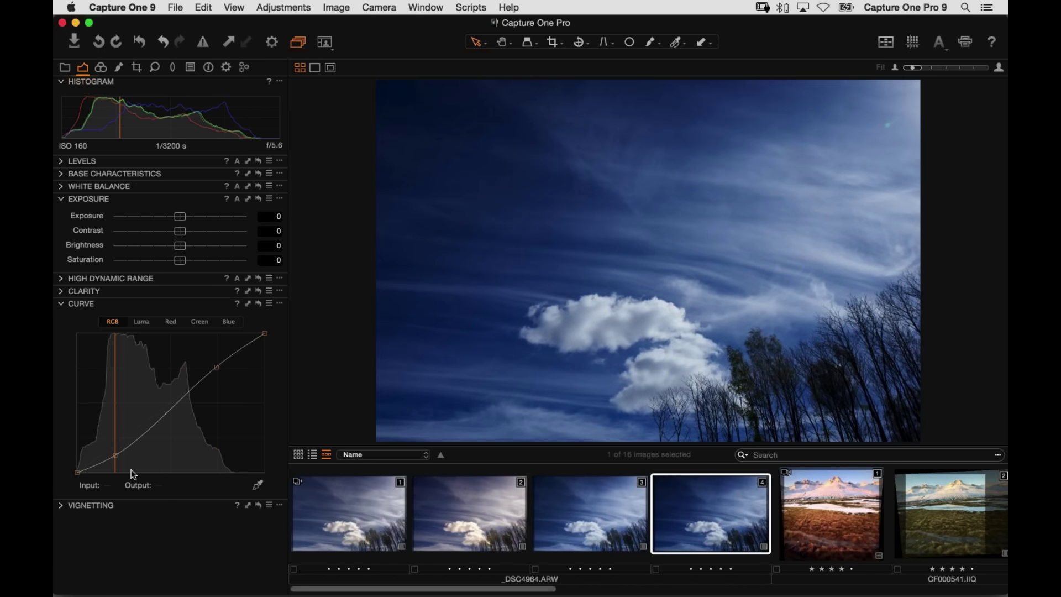
{"action": "left_click_drag", "start_coordinate": [114, 455], "coordinate": [115, 453]}
{"action": "left_click", "coordinate": [597, 522]}
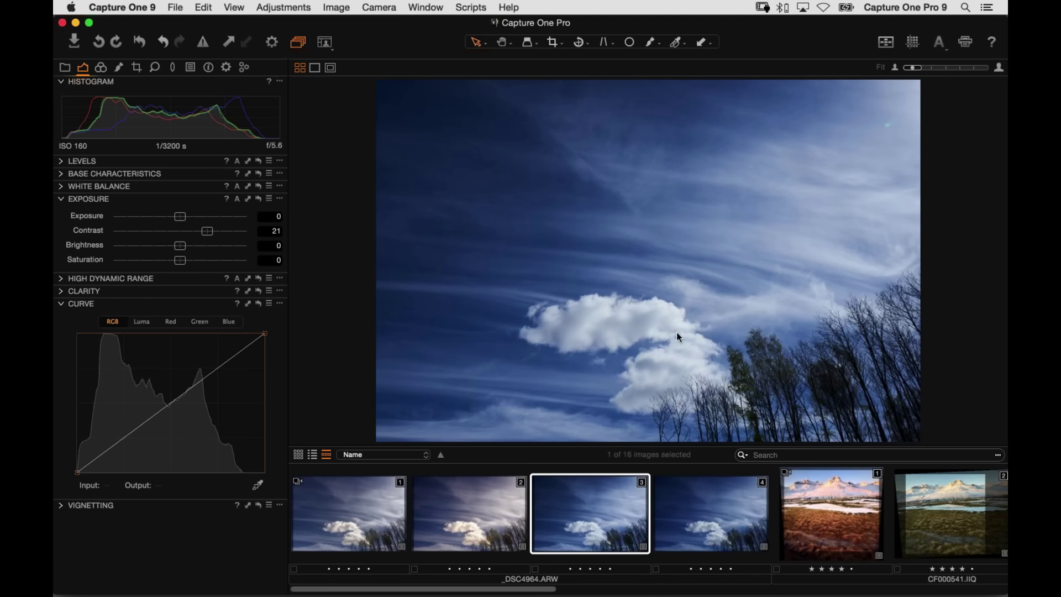
{"action": "key", "text": "Right"}
- Create a fifth, unedited variant and shape a similar S-curve on its Luma curve with a lowered shadow point and a raised highlight point
{"action": "left_click", "coordinate": [347, 7]}
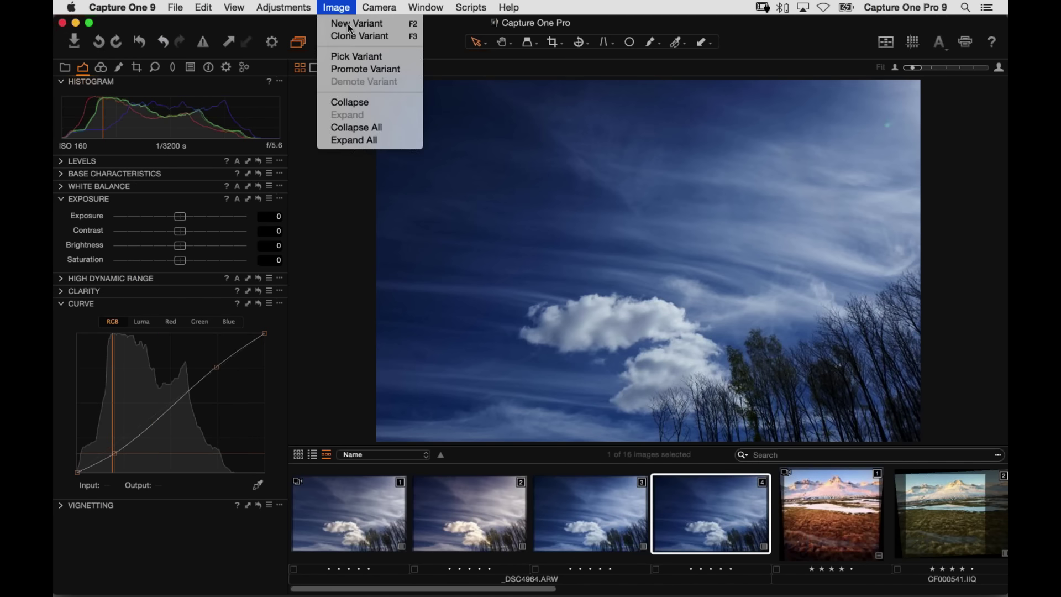
{"action": "left_click", "coordinate": [347, 25]}
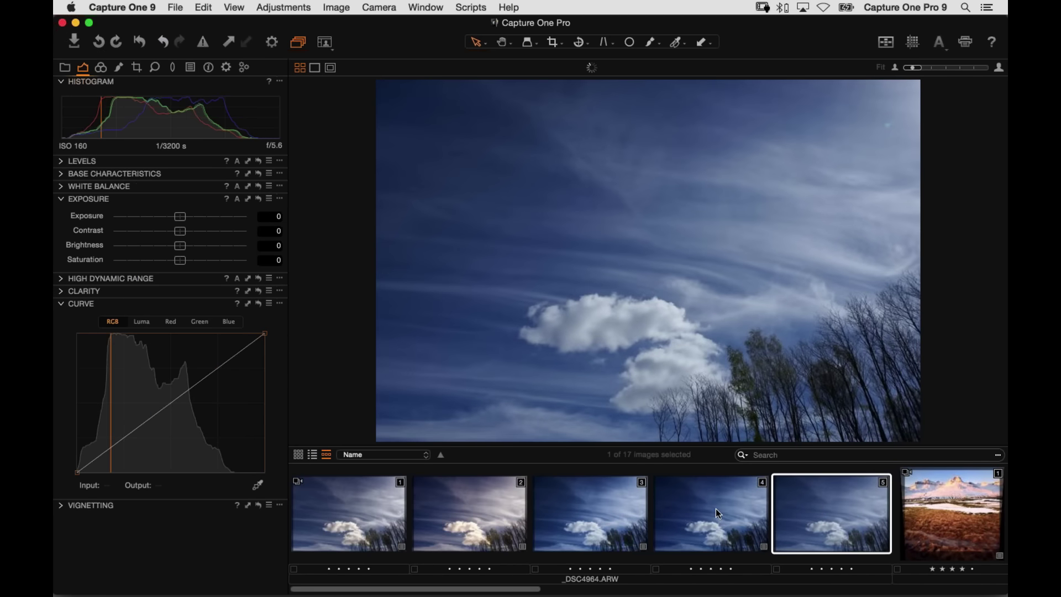
{"action": "key", "text": "Left"}
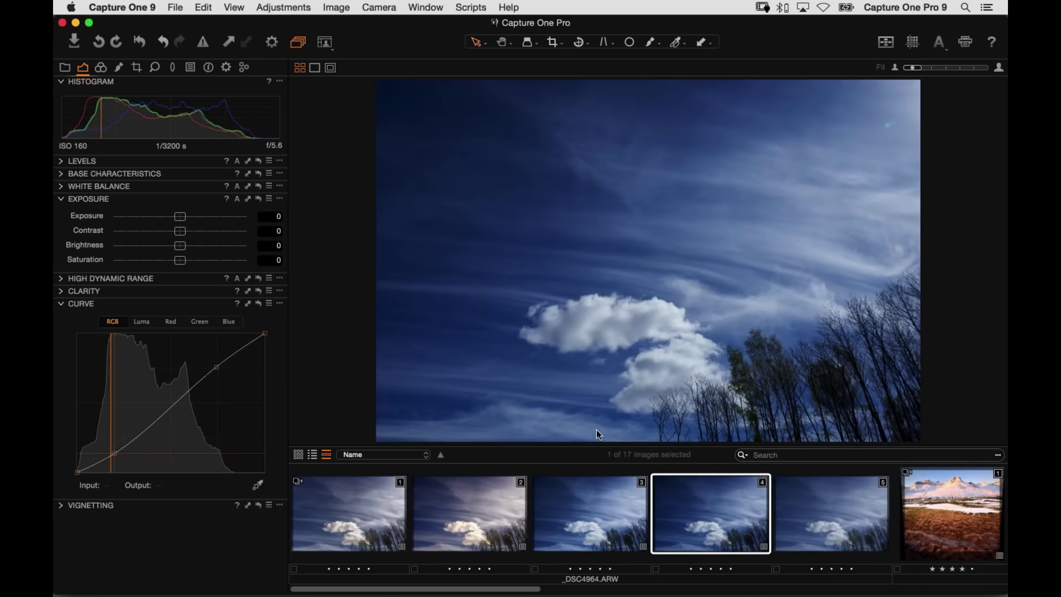
{"action": "key", "text": "Right"}
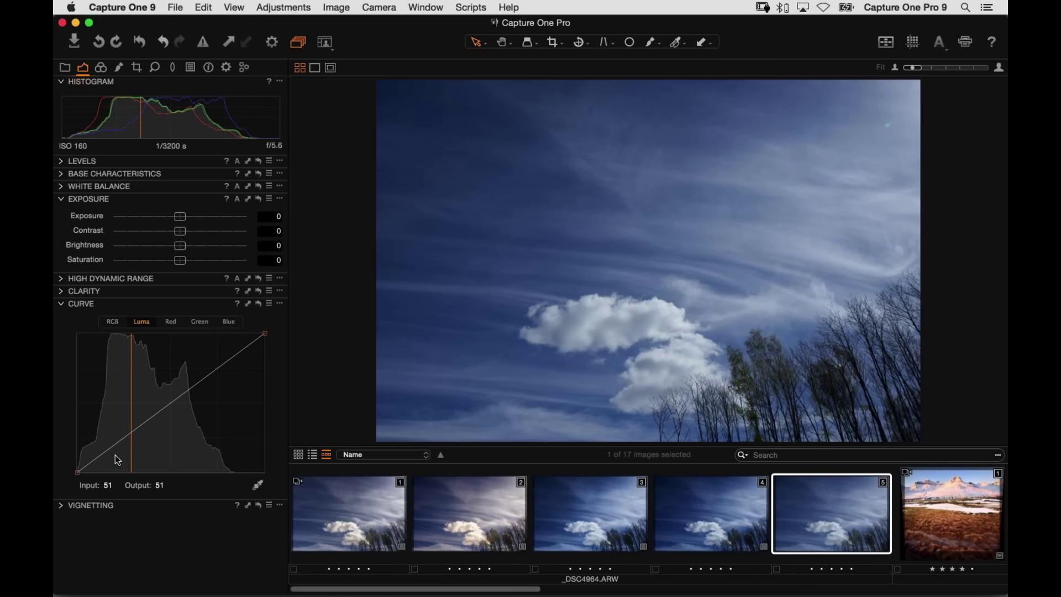
{"action": "left_click", "coordinate": [116, 456]}
{"action": "left_click", "coordinate": [221, 366]}
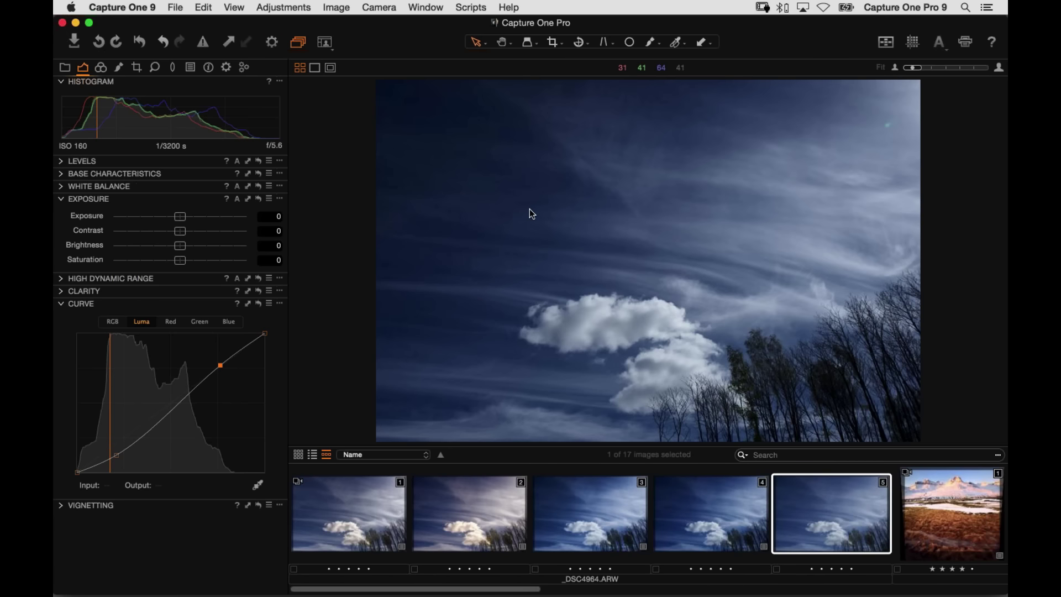
- Compare variant 5 with and without its Luma curve, undo the curve reset, and view variant 4 for comparison
{"action": "left_click", "coordinate": [258, 303]}
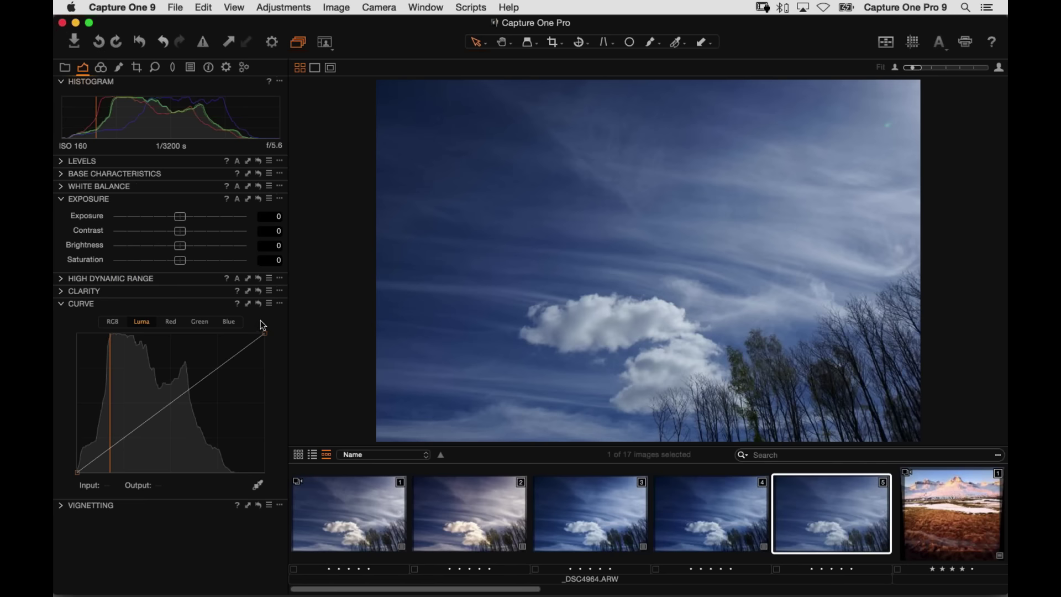
{"action": "left_click_drag", "start_coordinate": [258, 303], "coordinate": [258, 303]}
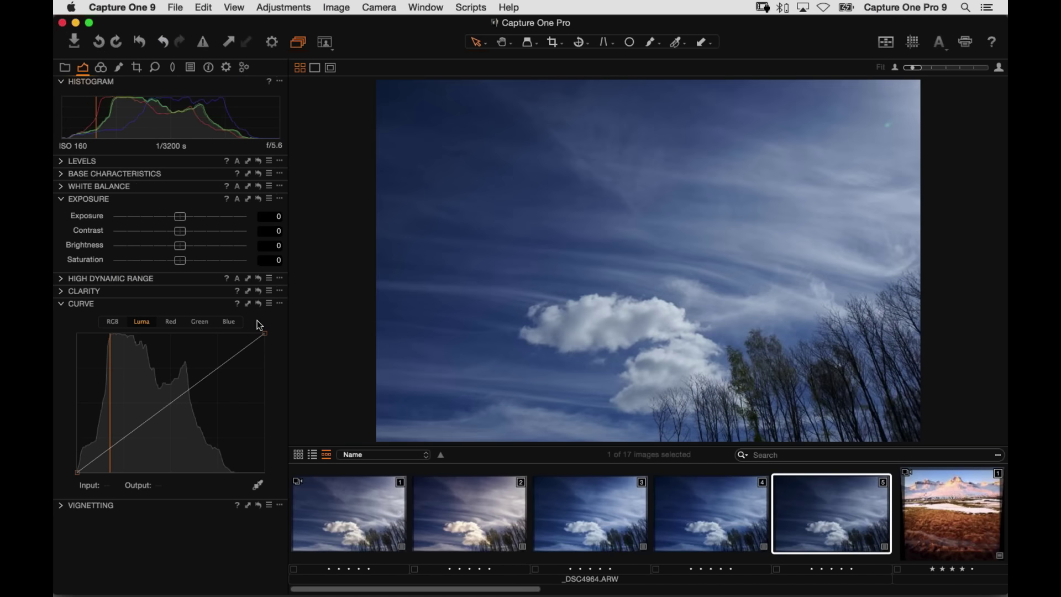
{"action": "key", "text": "super+z"}
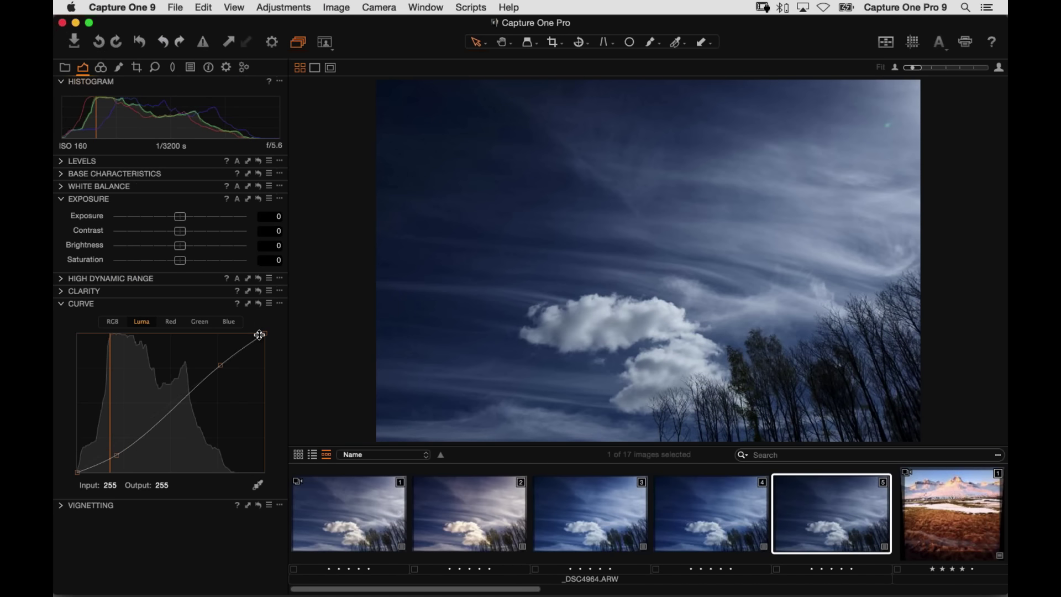
{"action": "left_click", "coordinate": [711, 496]}
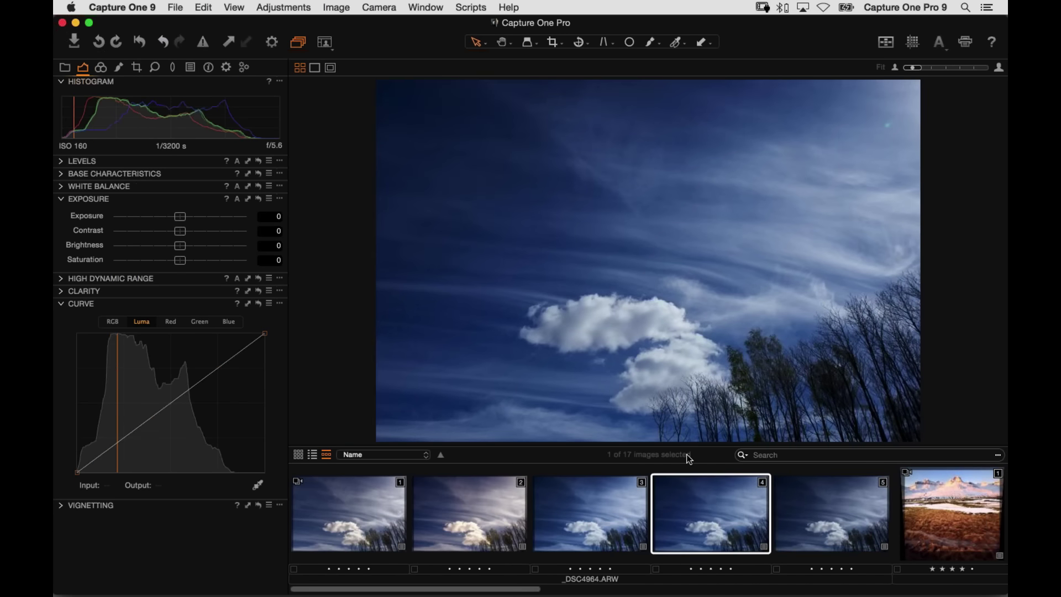
- Set the Contrast of variant 3 to 26 and its Saturation to -46
{"action": "left_click", "coordinate": [113, 323]}
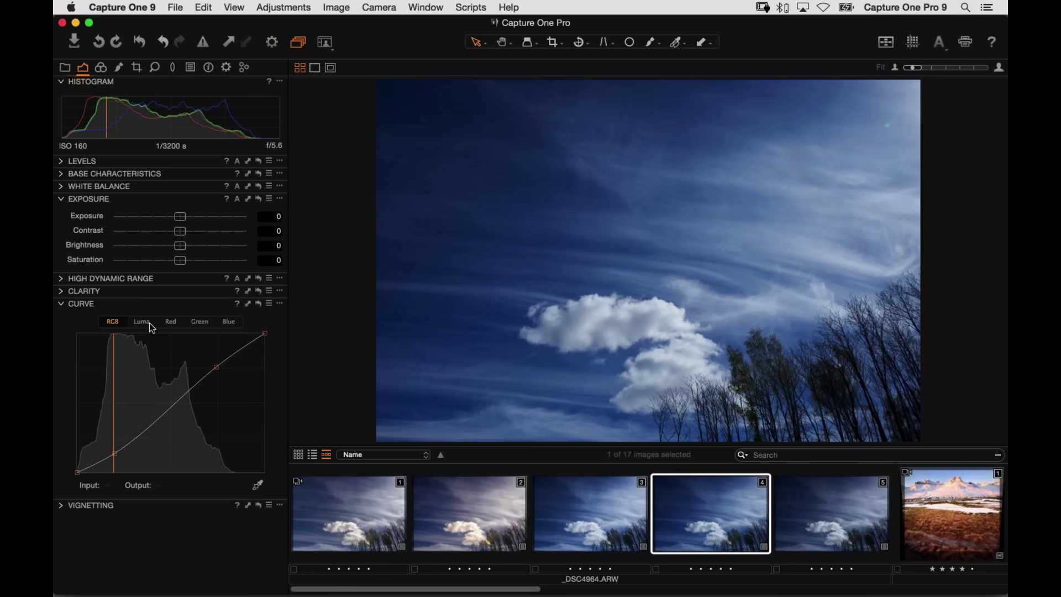
{"action": "left_click", "coordinate": [581, 529]}
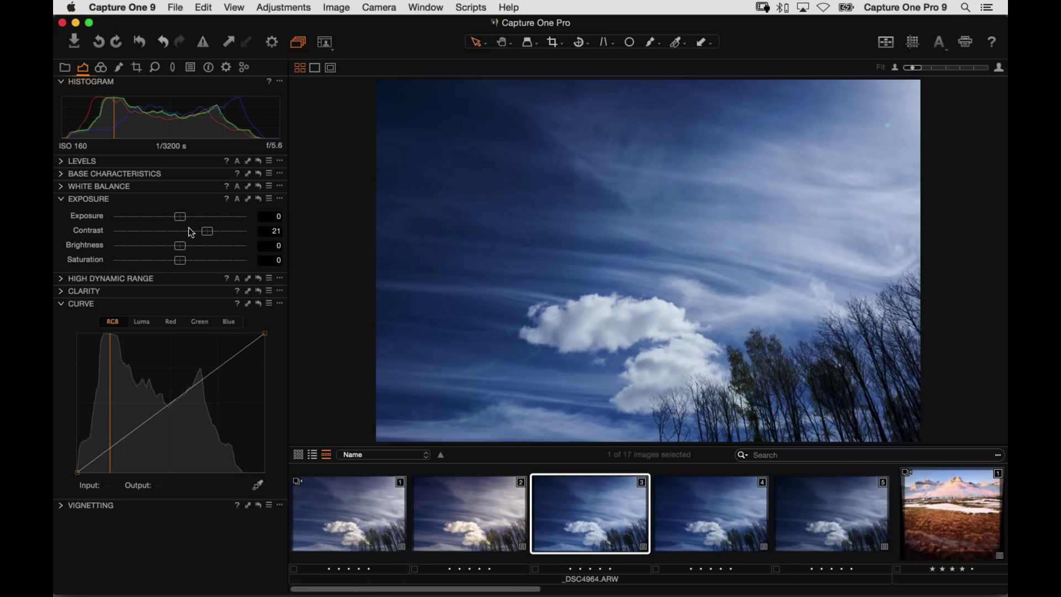
{"action": "left_click_drag", "start_coordinate": [208, 231], "coordinate": [221, 237]}
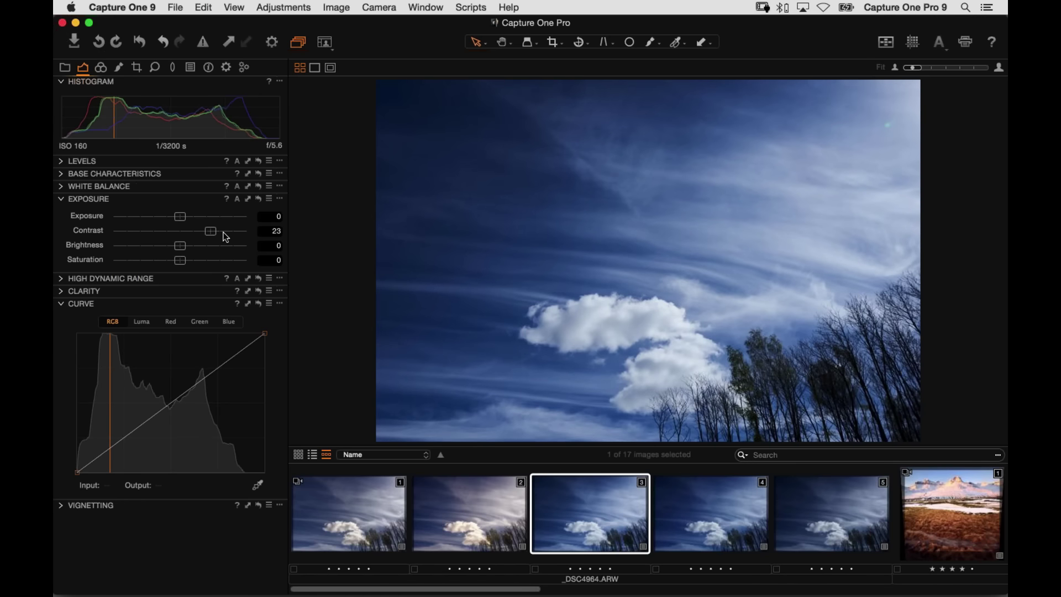
{"action": "left_click", "coordinate": [216, 233]}
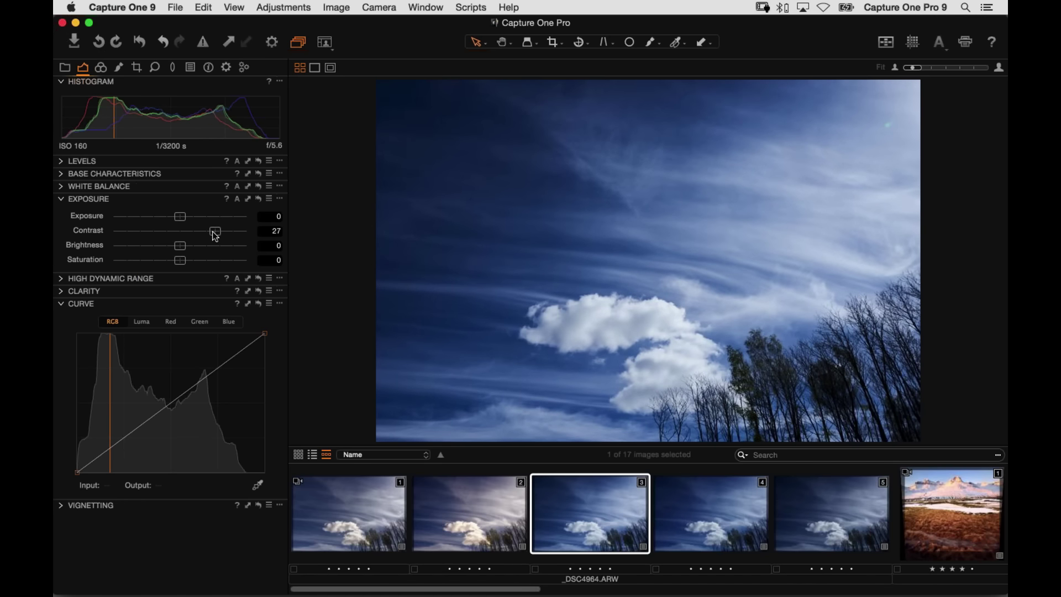
{"action": "left_click_drag", "start_coordinate": [216, 236], "coordinate": [214, 236]}
{"action": "left_click_drag", "start_coordinate": [182, 266], "coordinate": [216, 272]}
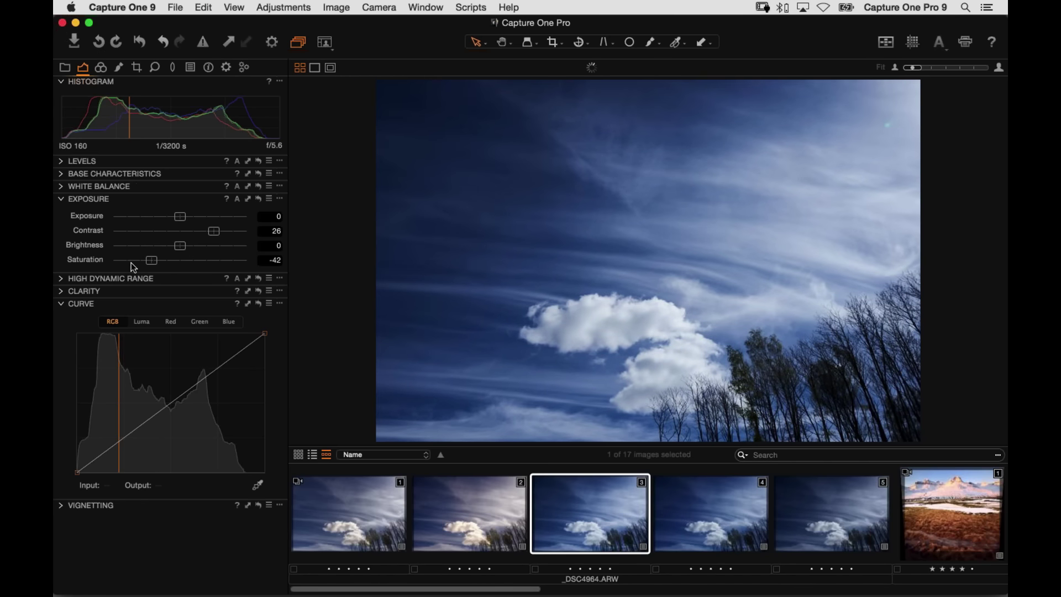
{"action": "mouse_move", "coordinate": [131, 263]}
{"action": "left_mouse_down"}
{"action": "mouse_move", "coordinate": [95, 265]}
{"action": "mouse_move", "coordinate": [149, 261]}
{"action": "left_mouse_up"}
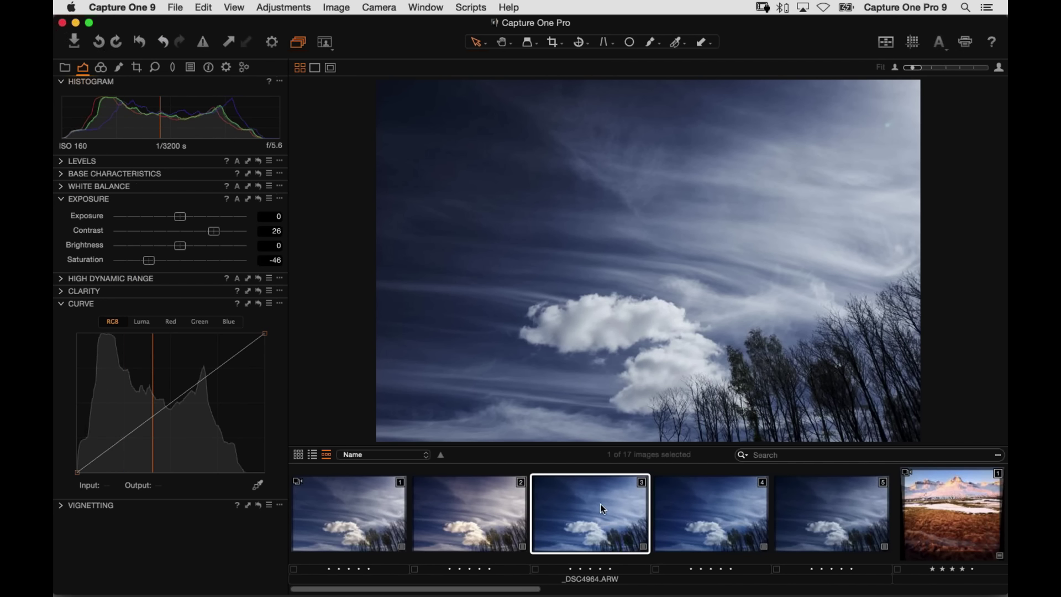
- Compare variant 4 with its RGB curve against variant 5 with its Luma curve, checking colour saturation in the sky
{"action": "left_click", "coordinate": [711, 520]}
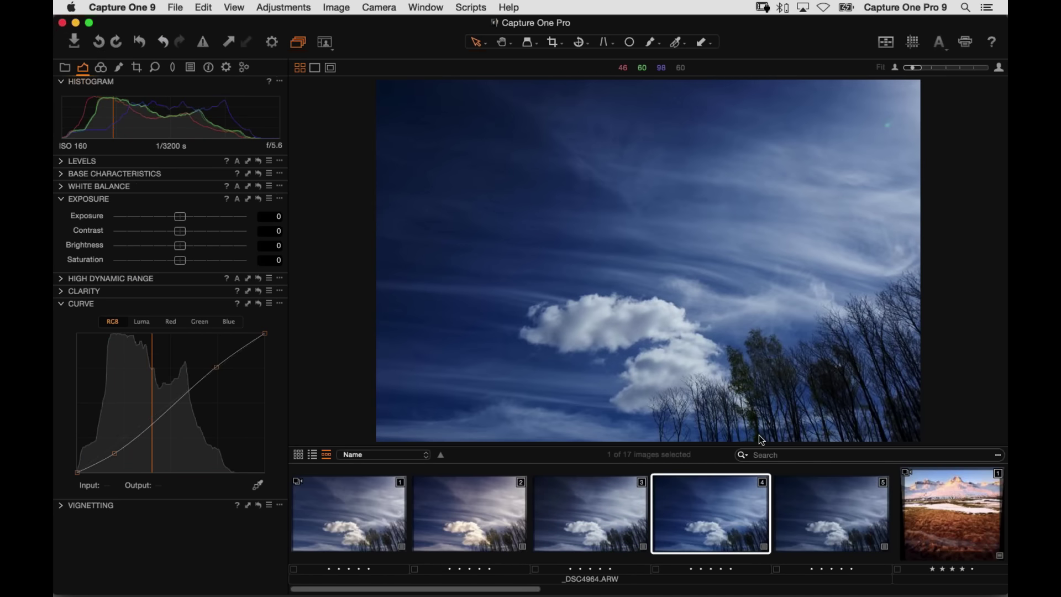
{"action": "left_click", "coordinate": [824, 525]}
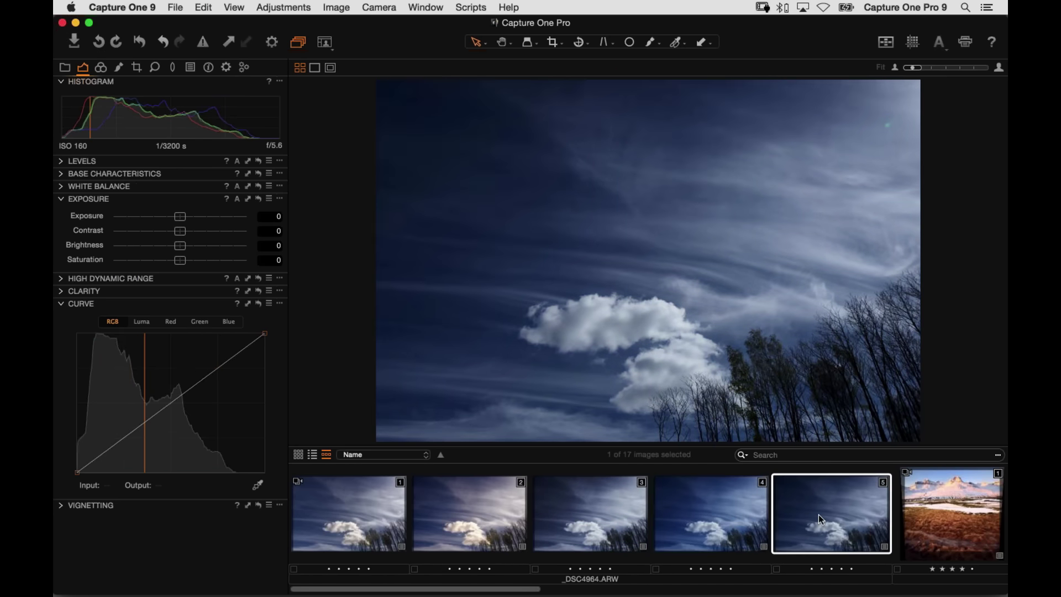
{"action": "left_click", "coordinate": [142, 322]}
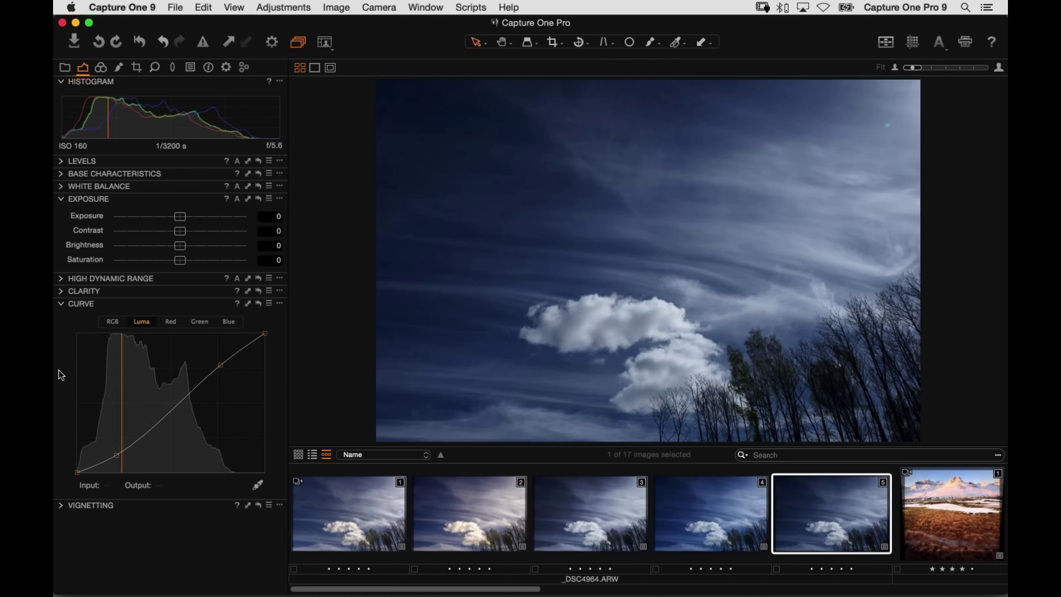
{"action": "left_click", "coordinate": [78, 471]}
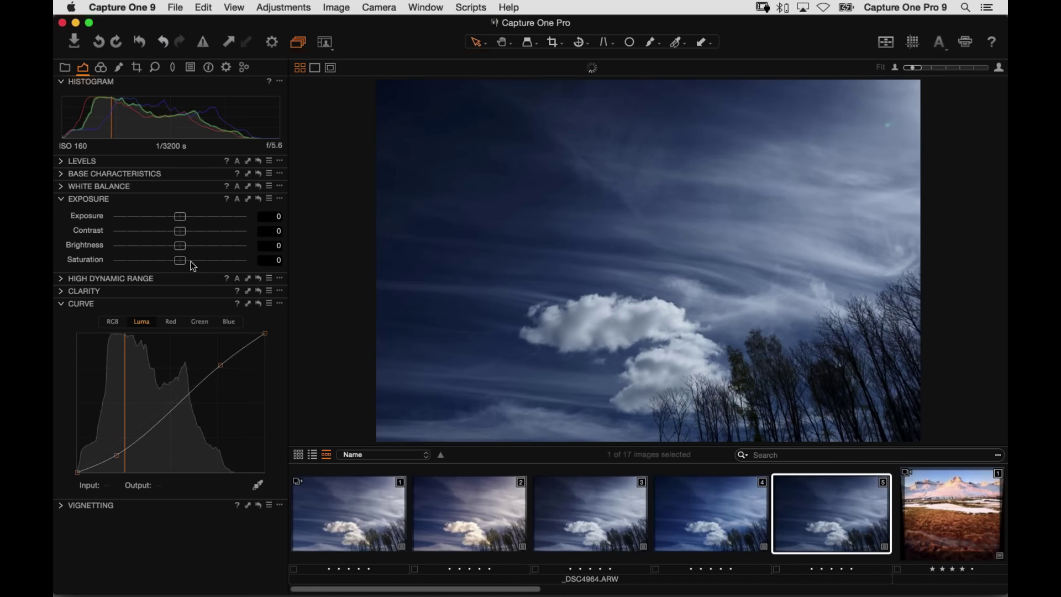
{"action": "left_click", "coordinate": [187, 261]}
{"action": "left_click", "coordinate": [716, 518]}
{"action": "left_click", "coordinate": [130, 320]}
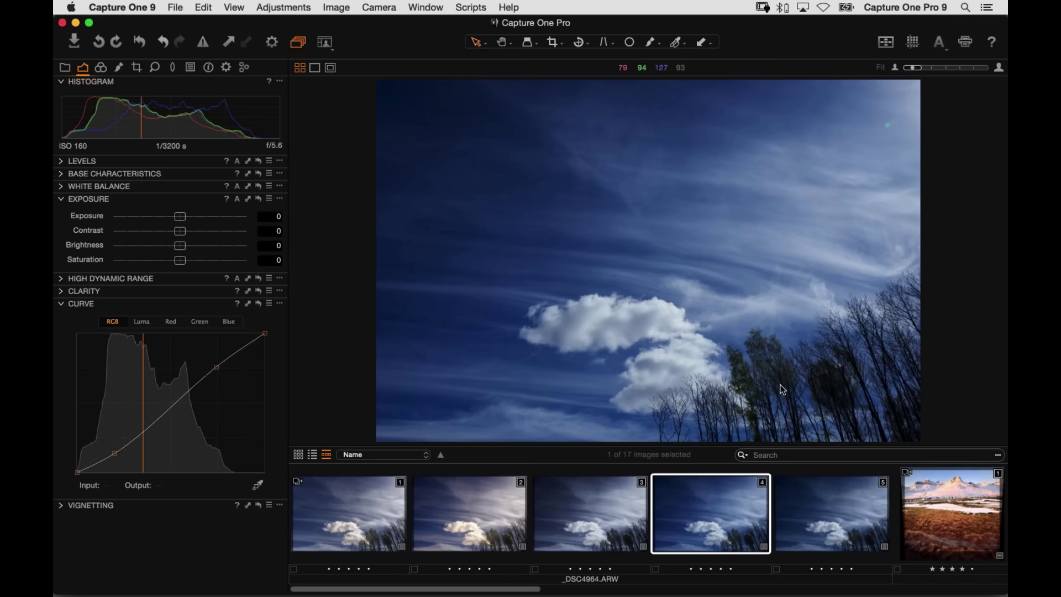
- View the trees of variant 4 at 100% and show the viewer labels
{"action": "key", "text": "h"}
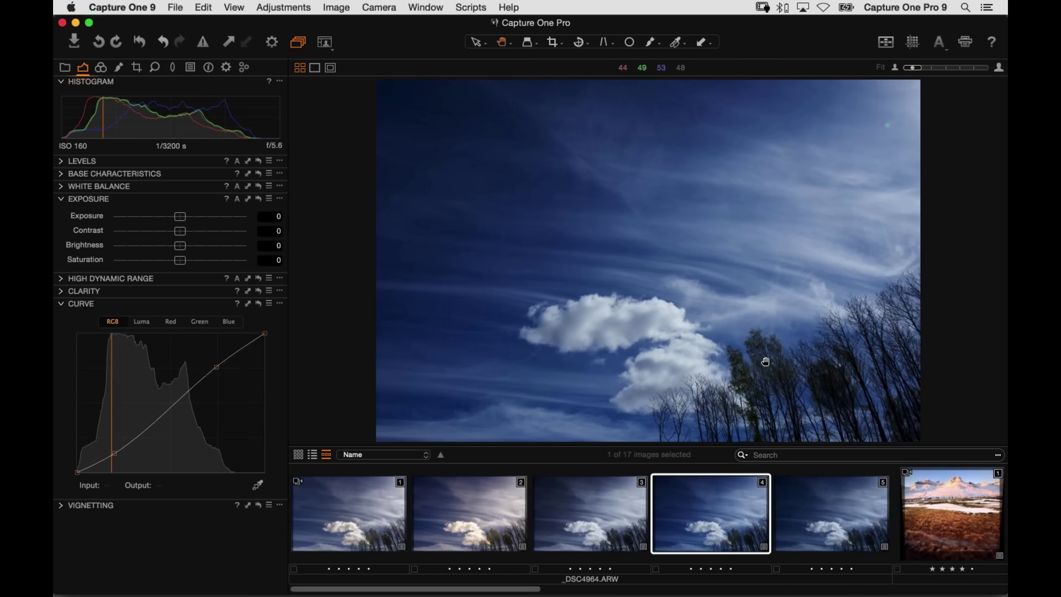
{"action": "left_click", "coordinate": [765, 362]}
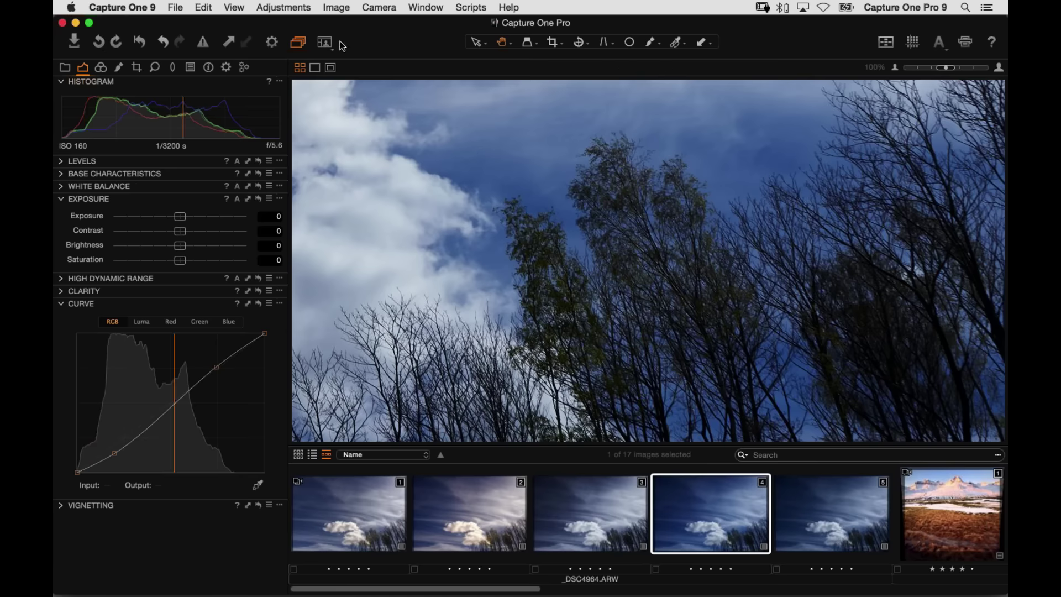
{"action": "left_click", "coordinate": [240, 7]}
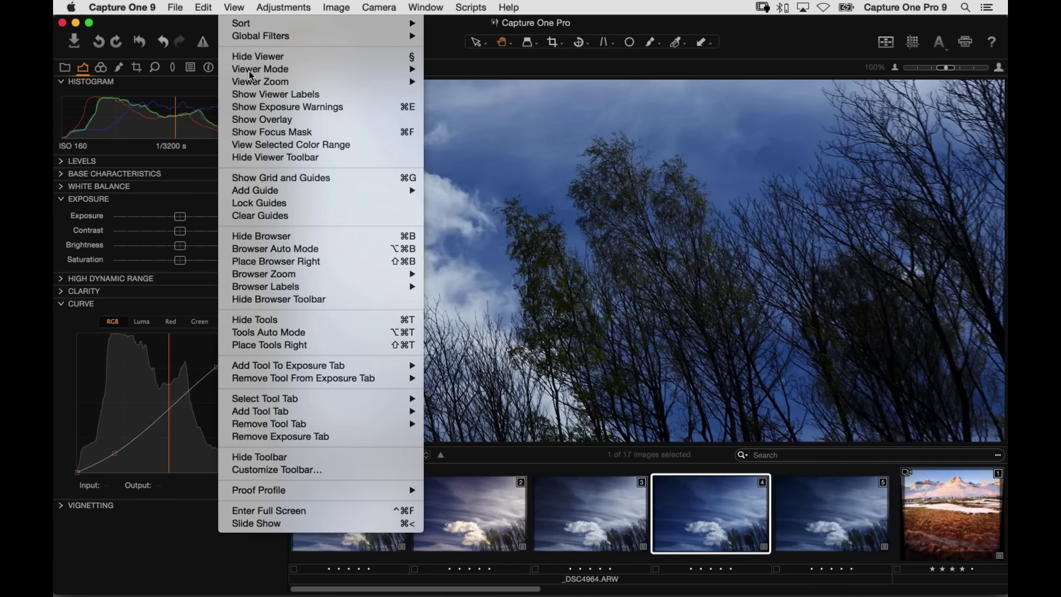
{"action": "left_click", "coordinate": [299, 94]}
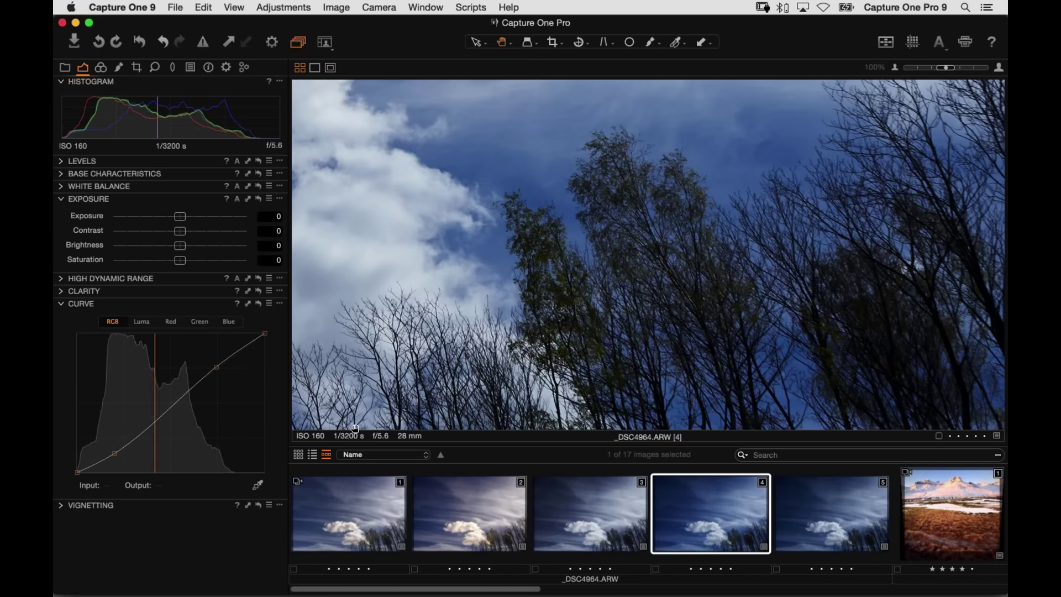
{"action": "left_click_drag", "start_coordinate": [655, 237], "coordinate": [672, 199]}
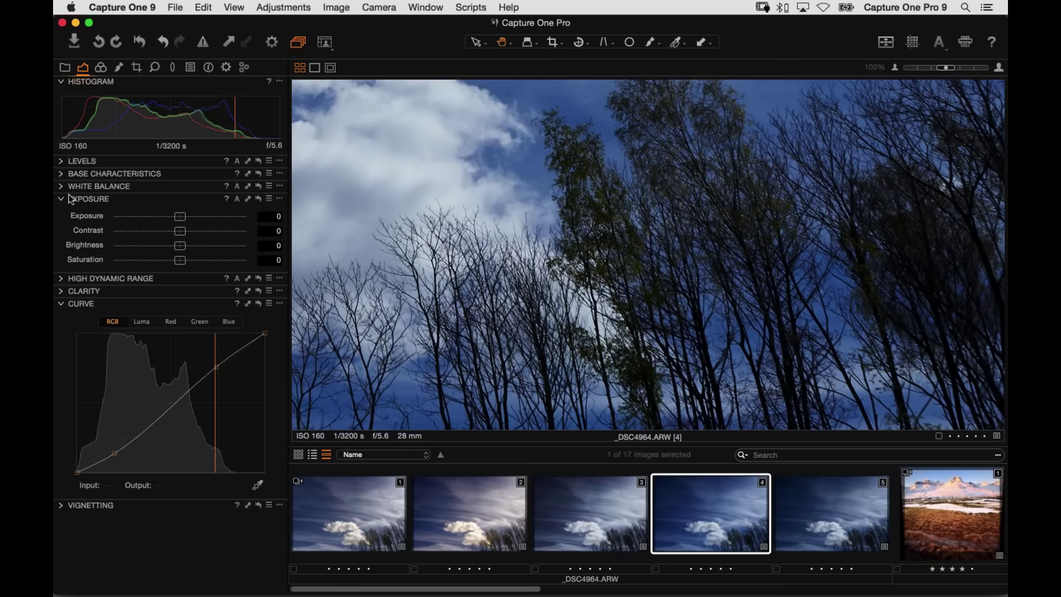
- Set the Clarity tool's Structure to 7 on variant 4, inspect the branches at 100%, and return to the full image
{"action": "left_click", "coordinate": [62, 294]}
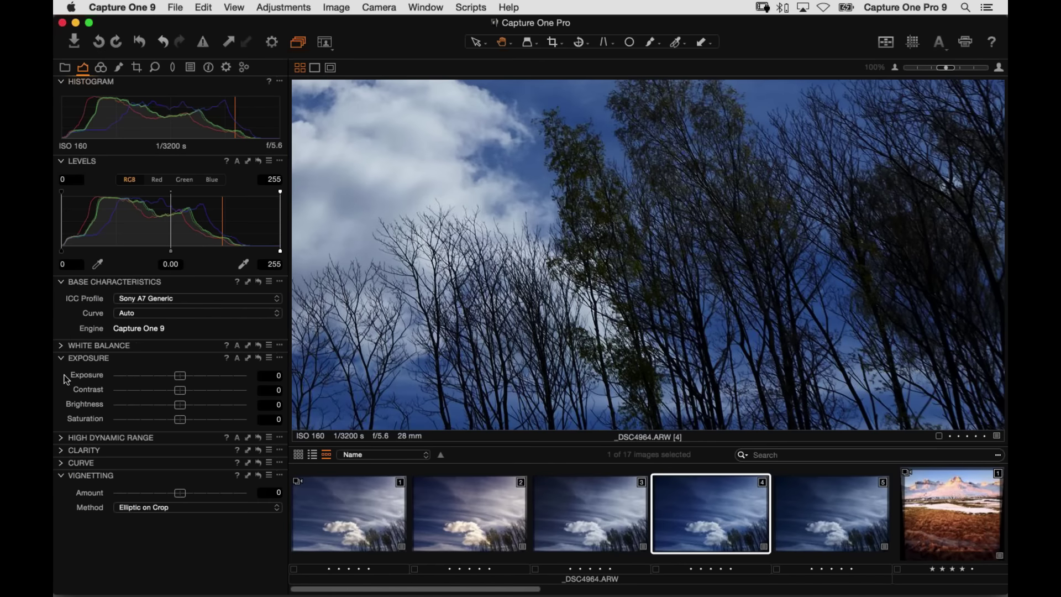
{"action": "left_click", "coordinate": [128, 451]}
{"action": "left_click_drag", "start_coordinate": [178, 498], "coordinate": [184, 499]}
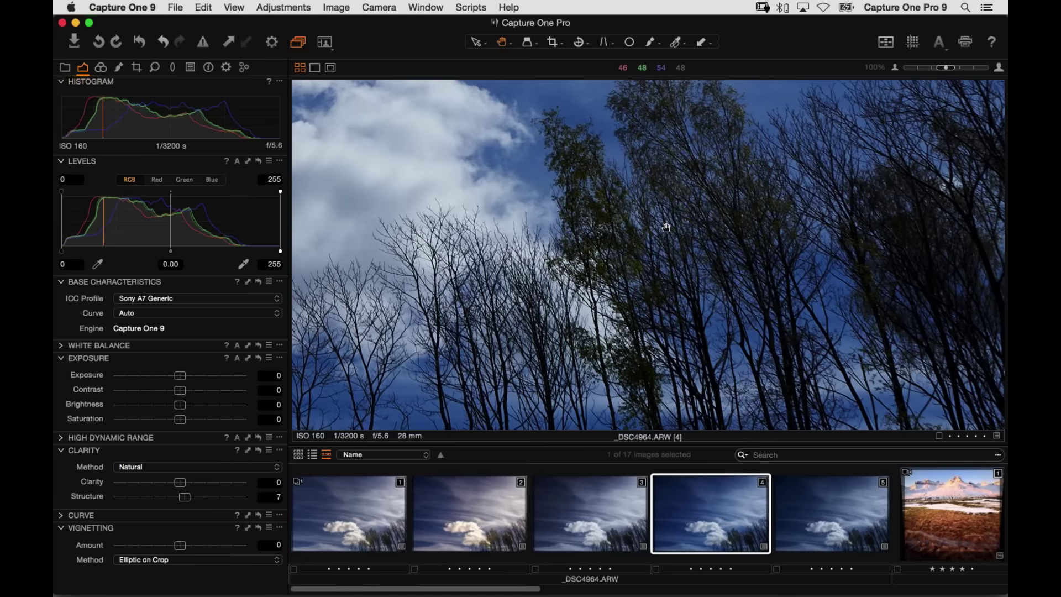
{"action": "left_click_drag", "start_coordinate": [575, 118], "coordinate": [608, 194]}
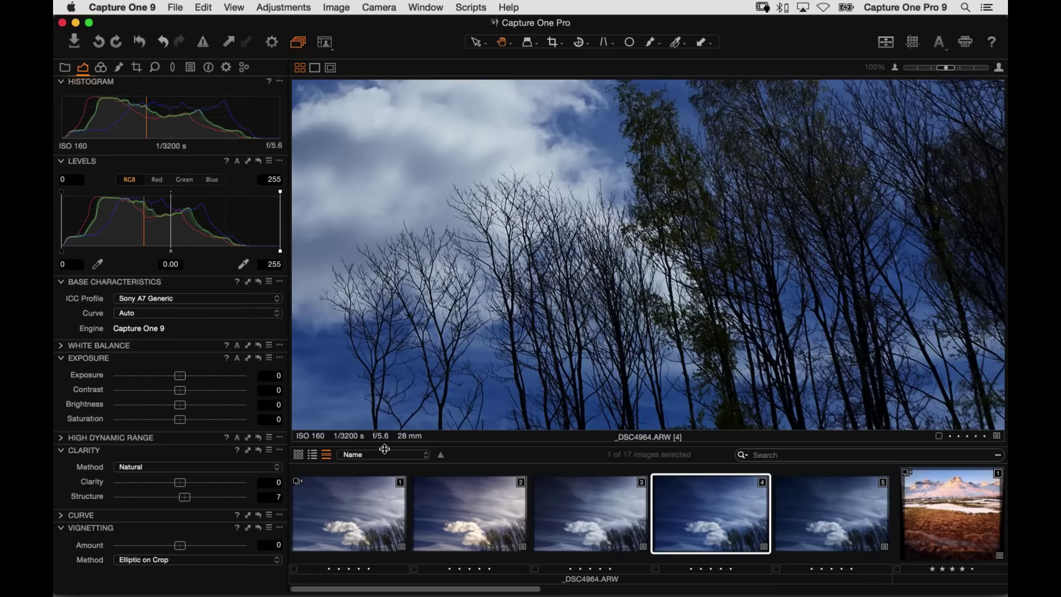
{"action": "left_click_drag", "start_coordinate": [629, 270], "coordinate": [580, 269]}
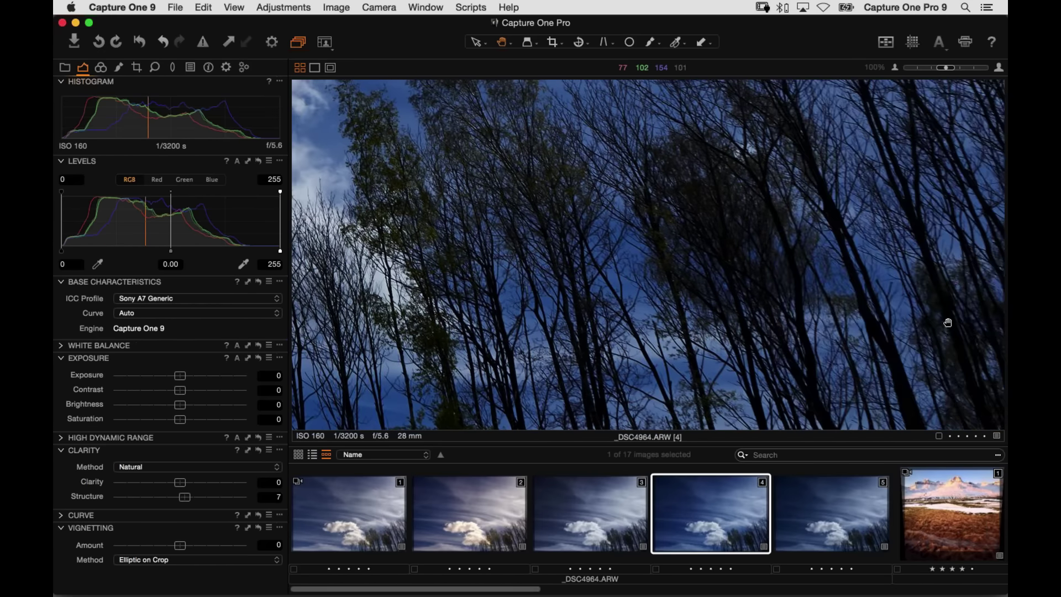
{"action": "double_click", "coordinate": [665, 246]}
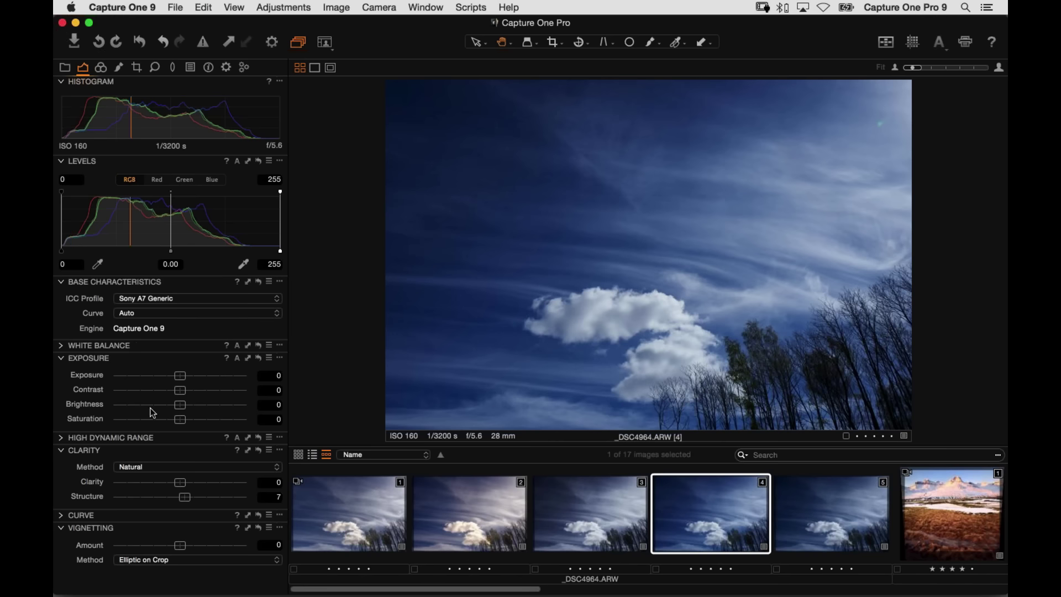
- Try moving the white and black end points of variant 4's RGB curve, undoing the change
{"action": "left_click", "coordinate": [61, 359]}
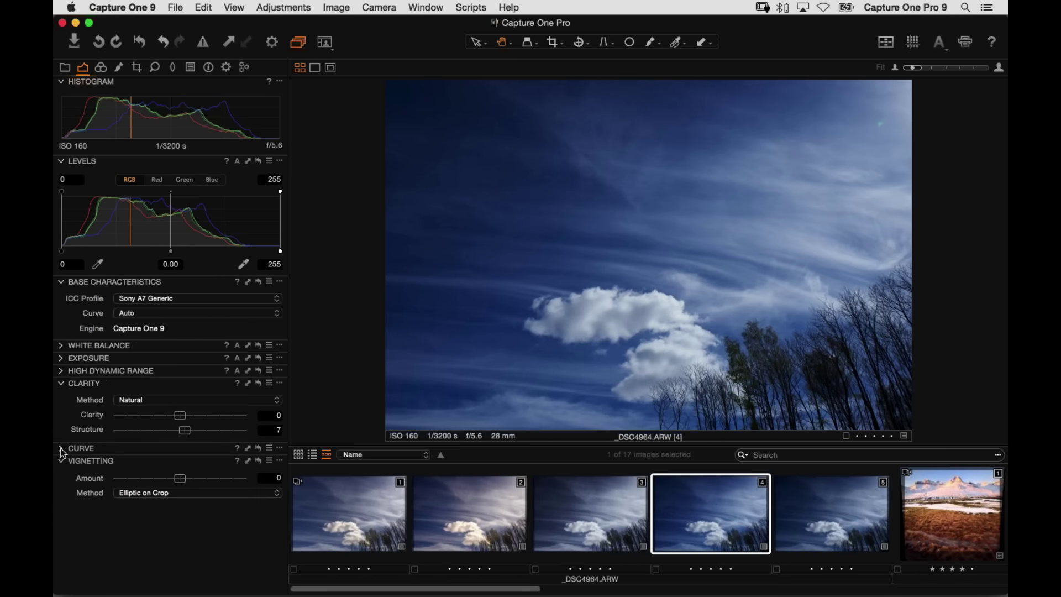
{"action": "left_click", "coordinate": [61, 448]}
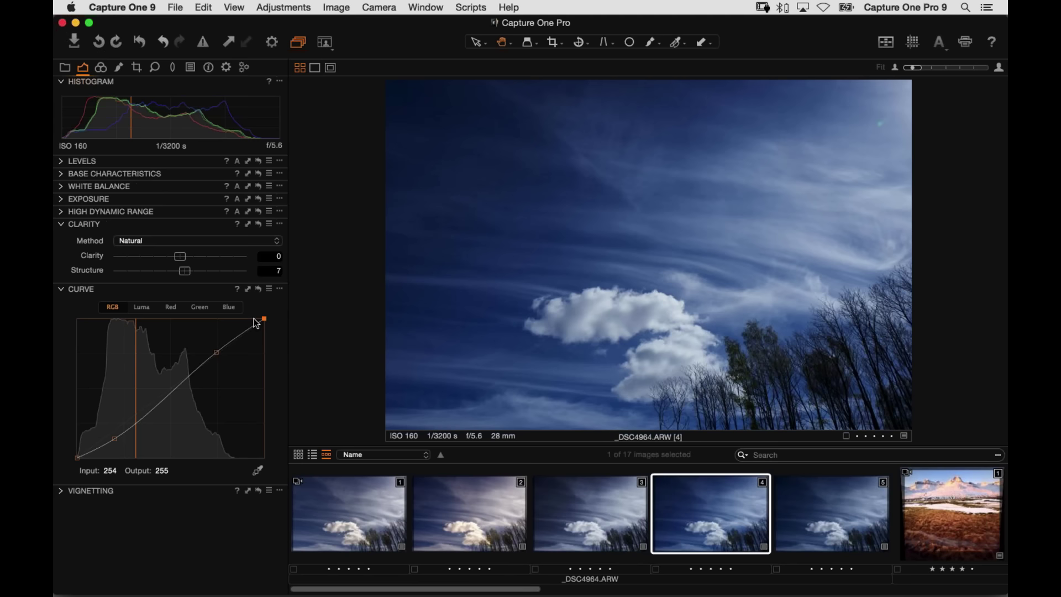
{"action": "left_click_drag", "start_coordinate": [264, 319], "coordinate": [267, 334]}
{"action": "key", "text": "super+z"}
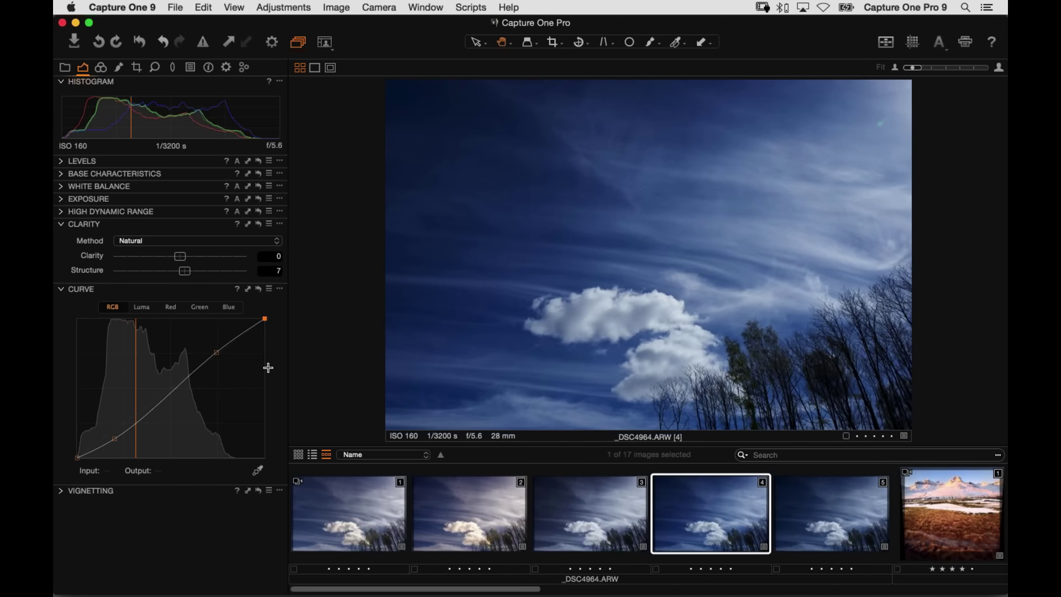
{"action": "left_click_drag", "start_coordinate": [81, 461], "coordinate": [65, 483]}
- Compare the five sky variants, going back from variant 3 to variant 1 and forward again to variant 5
{"action": "left_click", "coordinate": [590, 522]}
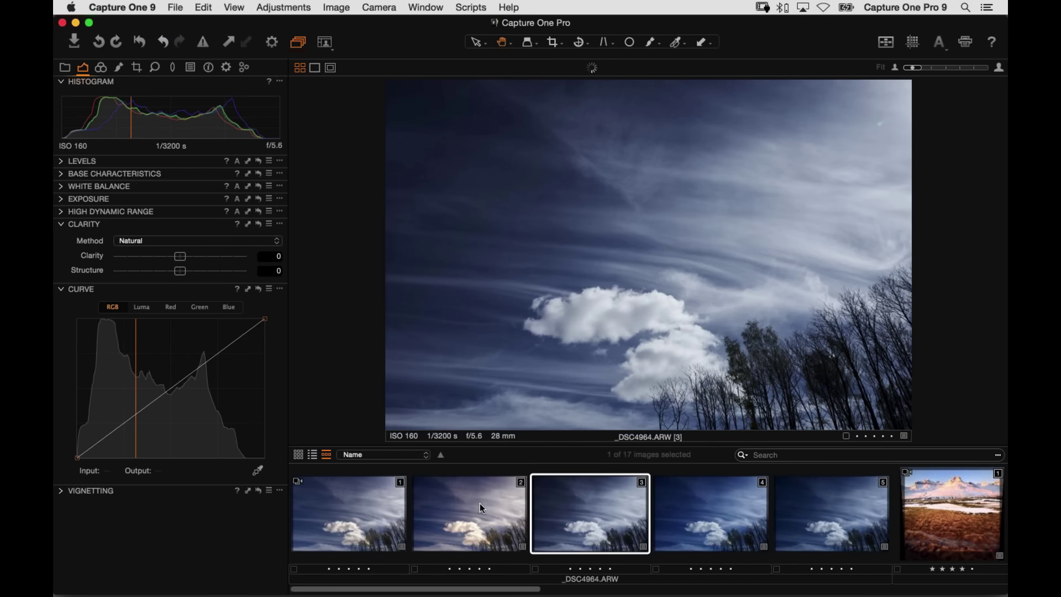
{"action": "left_click", "coordinate": [476, 508]}
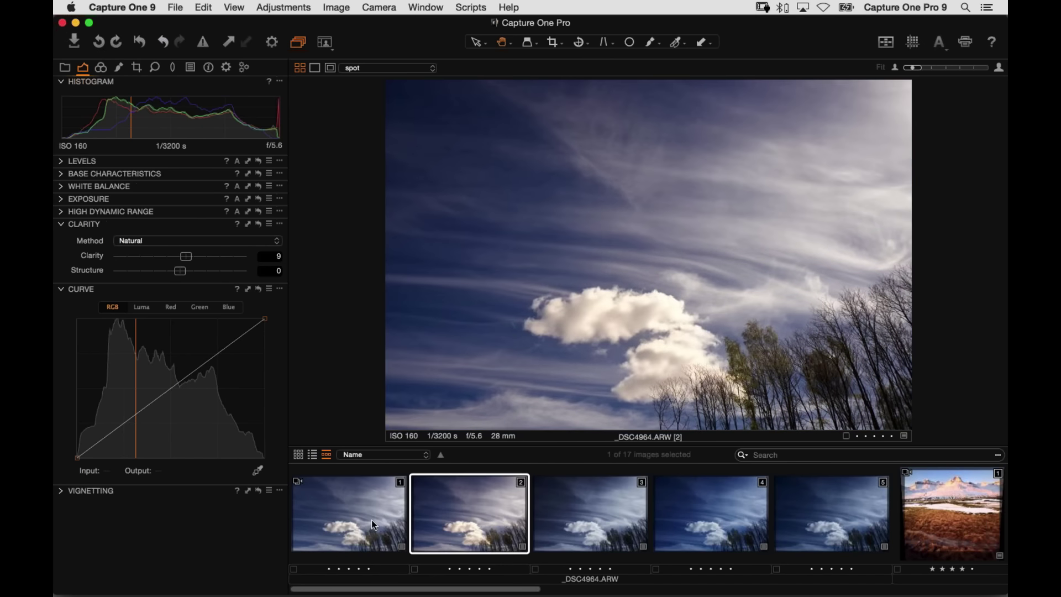
{"action": "left_click", "coordinate": [365, 522]}
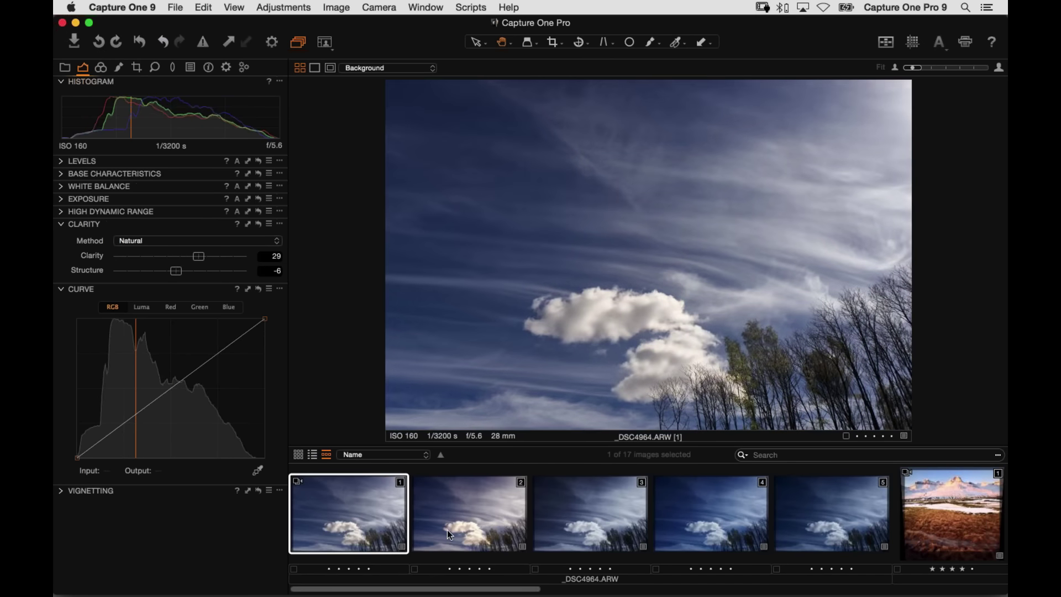
{"action": "key", "text": "Right"}
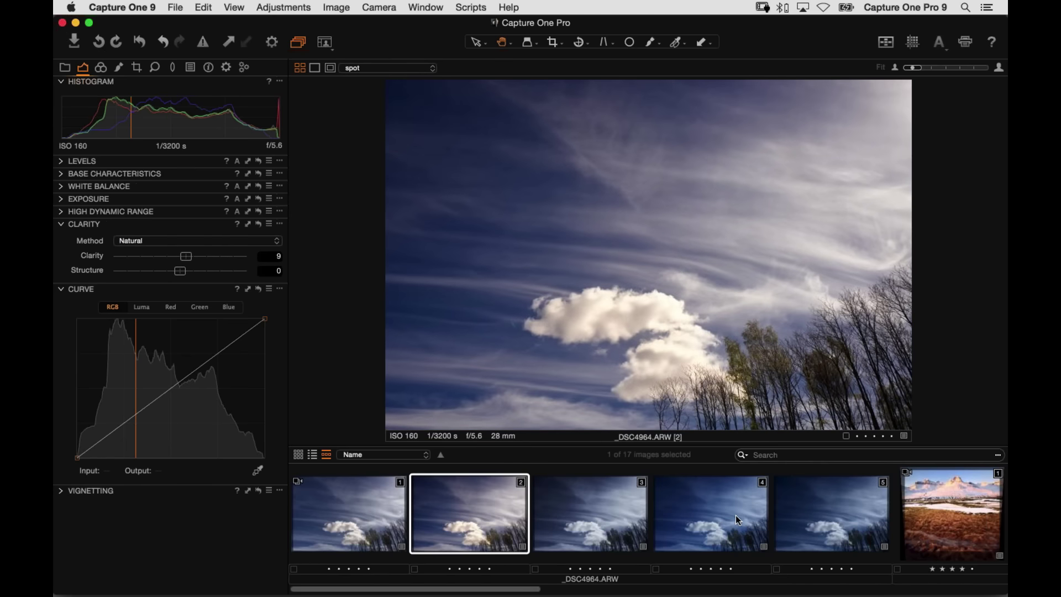
{"action": "key", "text": "Right"}
{"action": "key", "text": "Right"}
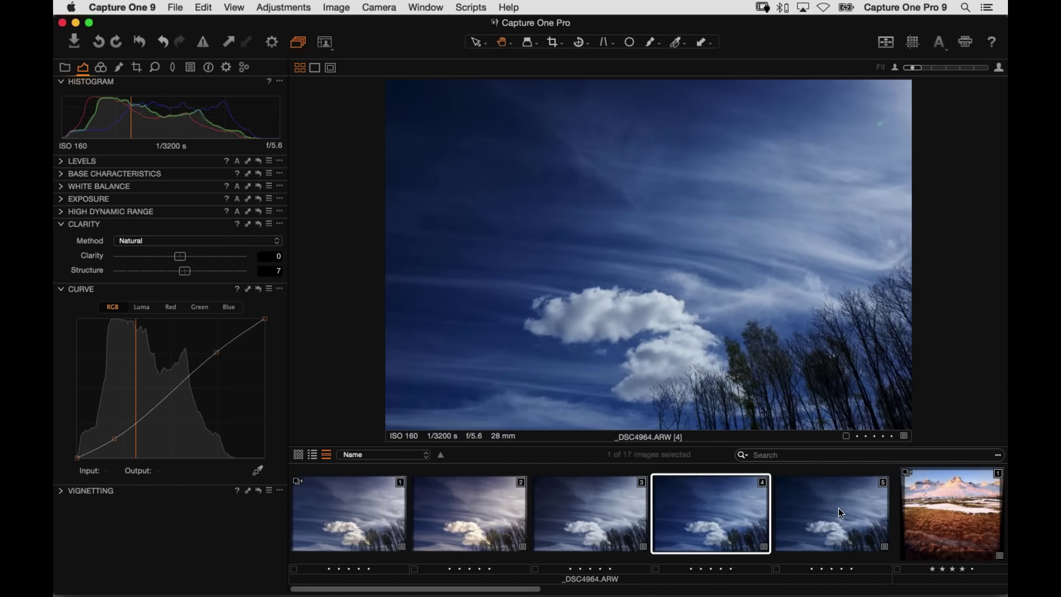
{"action": "key", "text": "Right"}
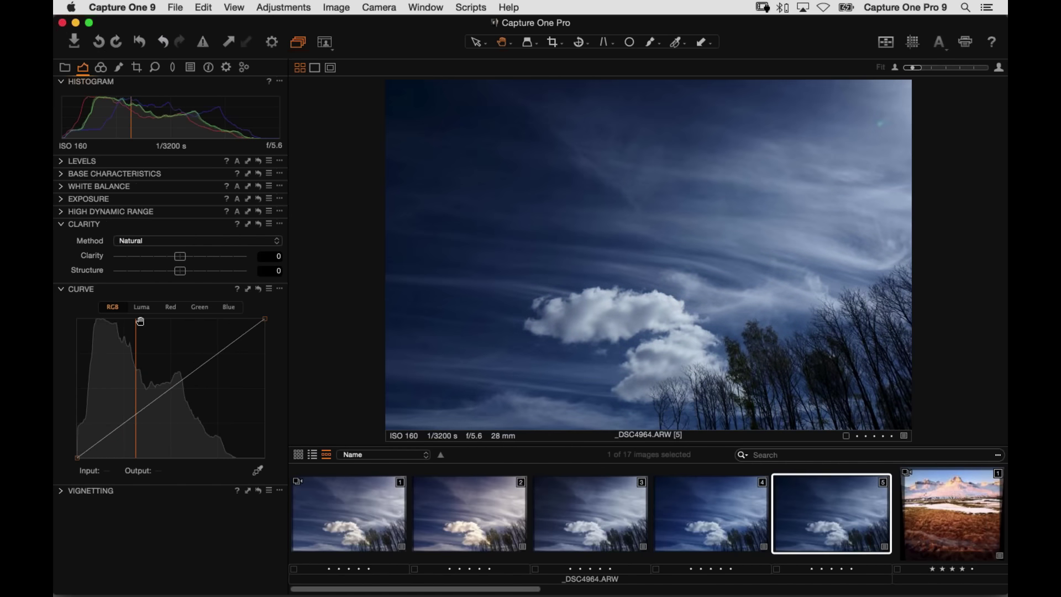
- Open variant 3 of the portrait IQ3 100MP_120mm_800_4.eip with the exposure tools shown
{"action": "scroll", "coordinate": [679, 519], "scroll_direction": "right", "scroll_amount": 10}
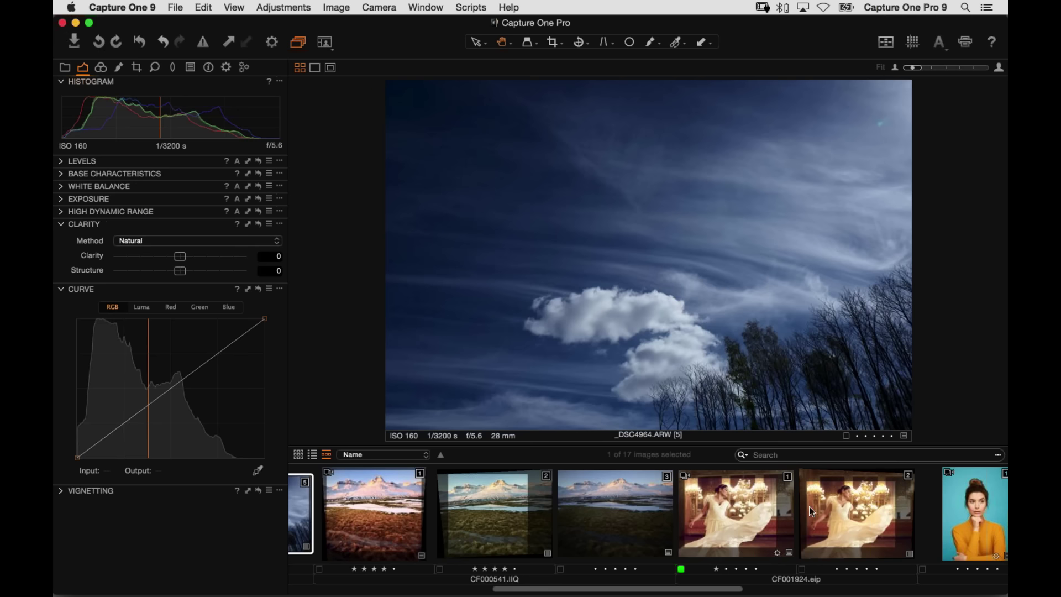
{"action": "scroll", "coordinate": [742, 520], "scroll_direction": "right", "scroll_amount": 3}
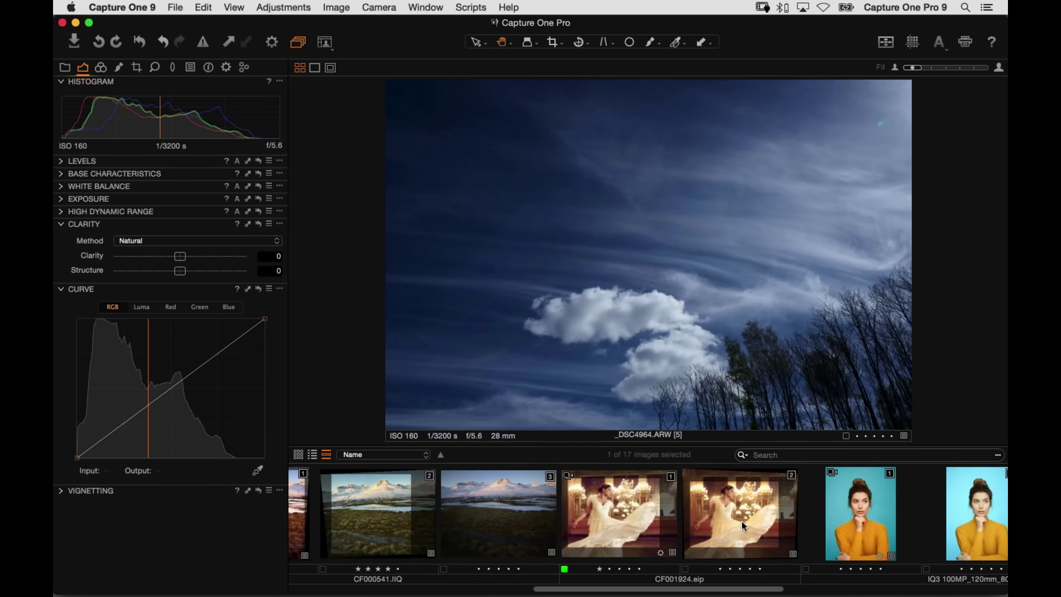
{"action": "scroll", "coordinate": [601, 532], "scroll_direction": "right", "scroll_amount": 8}
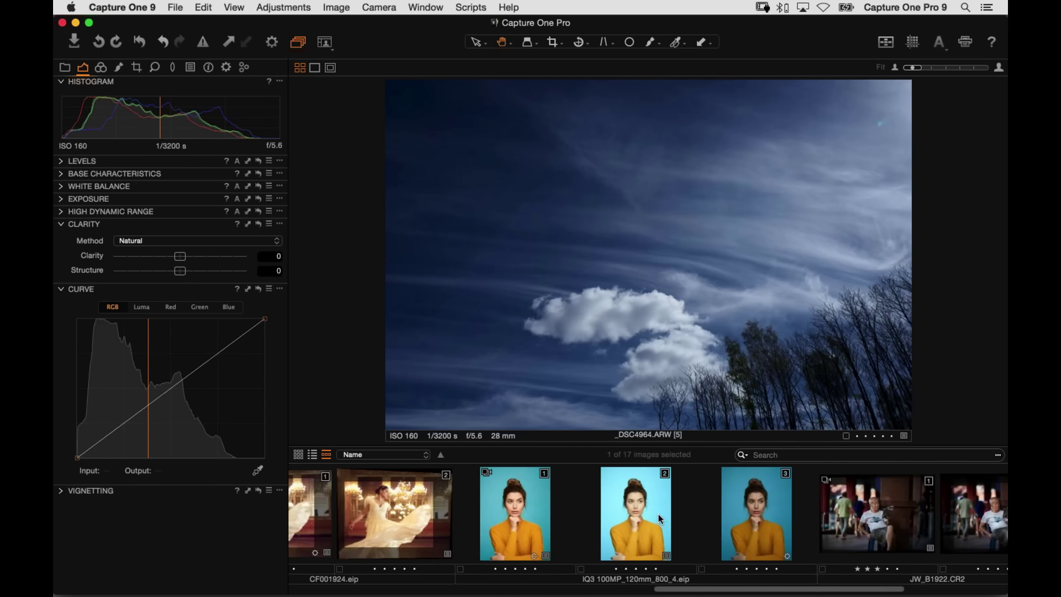
{"action": "left_click", "coordinate": [756, 550]}
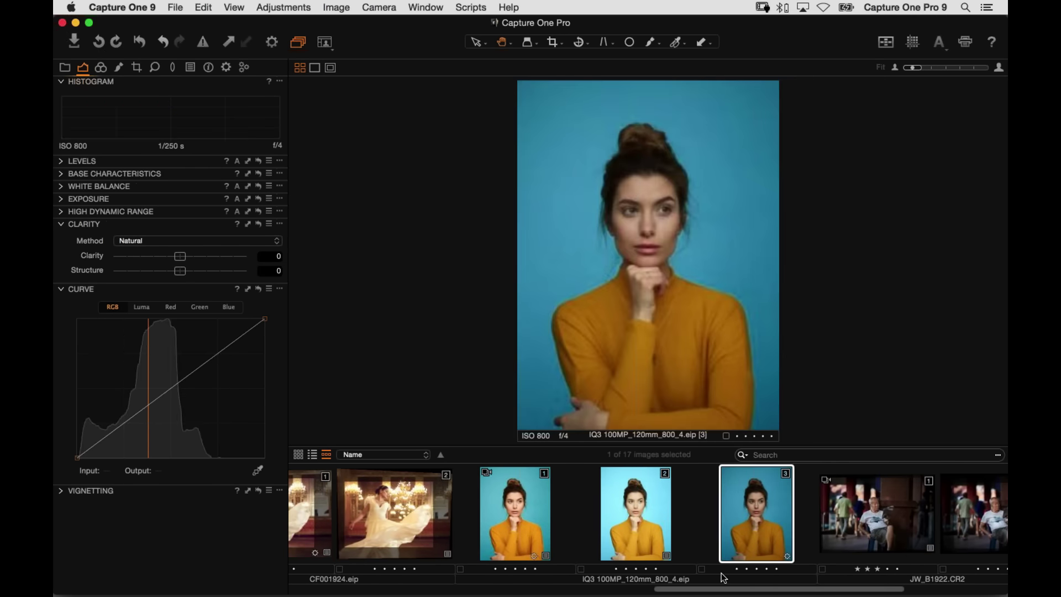
{"action": "left_click", "coordinate": [64, 66]}
{"action": "left_click", "coordinate": [86, 67]}
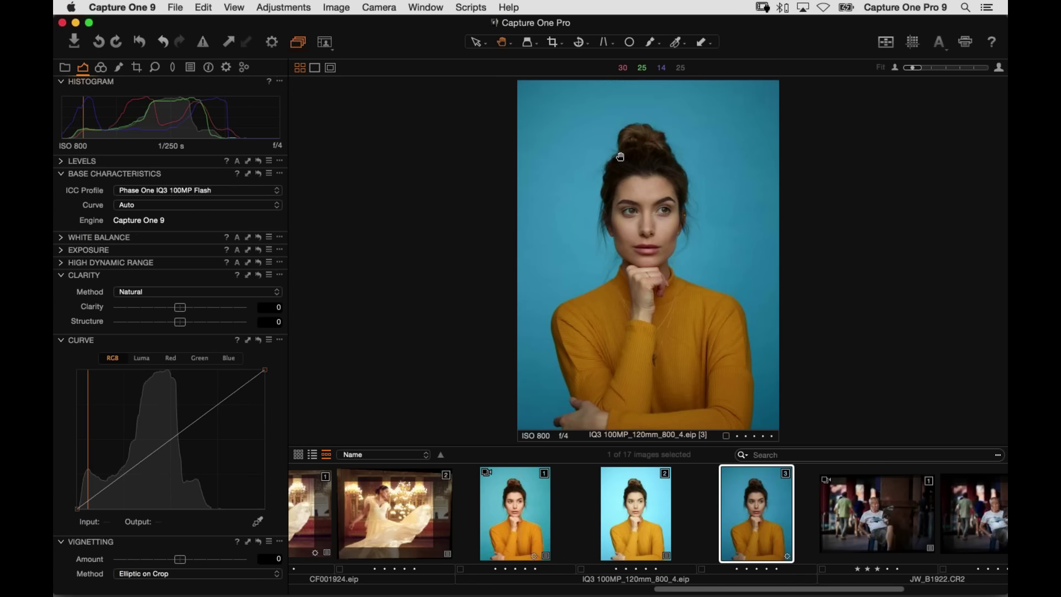
- Hide the browser, inspect the portrait's eyes, skin and lips at 100%, and return to the full image
{"action": "key", "text": "super+b"}
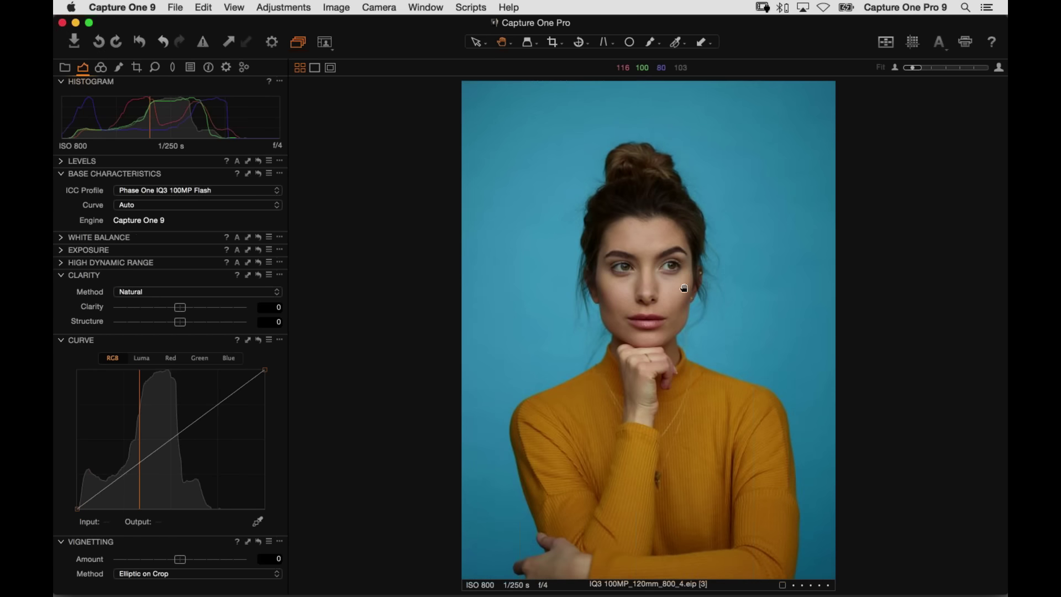
{"action": "left_click", "coordinate": [666, 267]}
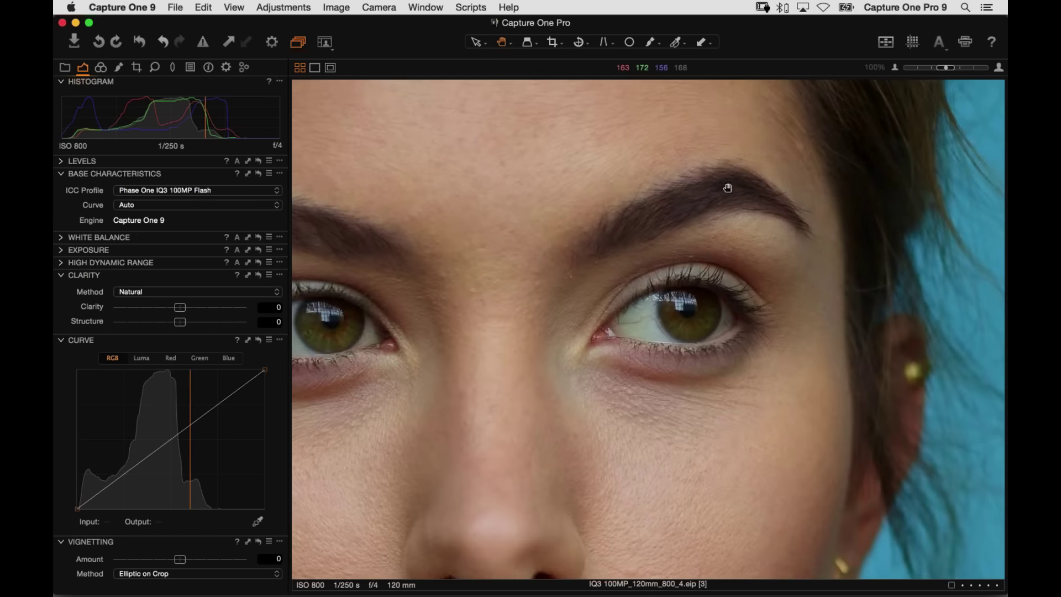
{"action": "left_click_drag", "start_coordinate": [524, 412], "coordinate": [711, 256]}
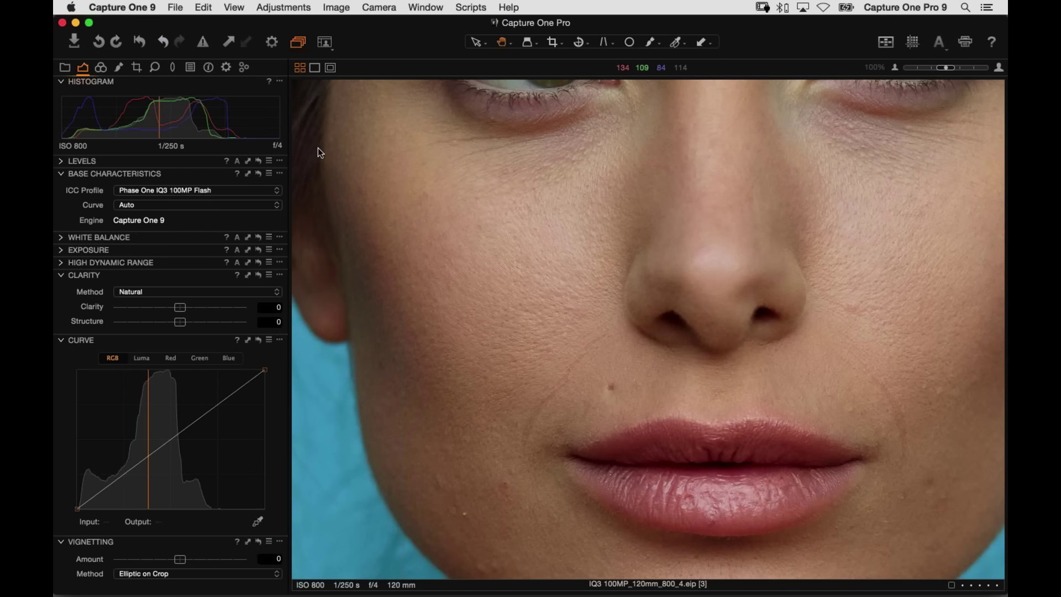
{"action": "left_click", "coordinate": [568, 297]}
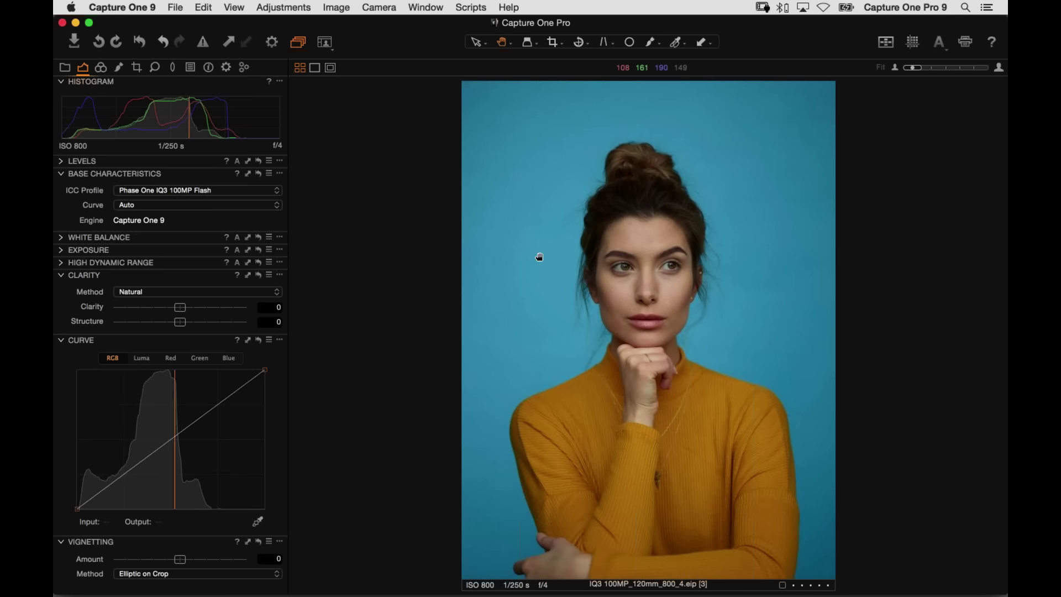
- Hide the viewer labels and rearrange the exposure tools, expanding Levels and Exposure and collapsing Base Characteristics, Clarity and Curve
{"action": "left_click", "coordinate": [60, 175]}
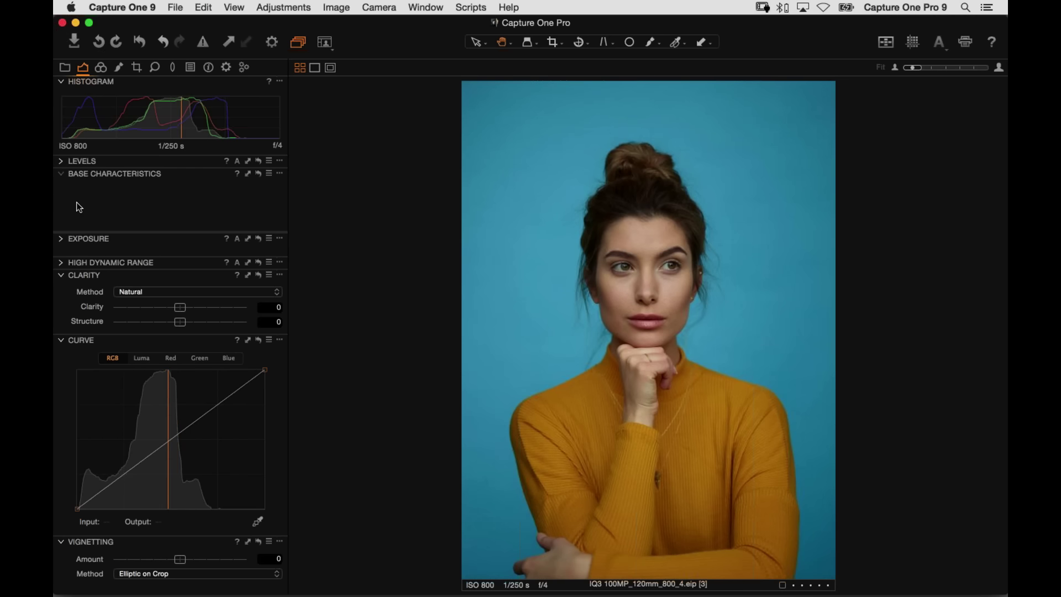
{"action": "left_click", "coordinate": [89, 199]}
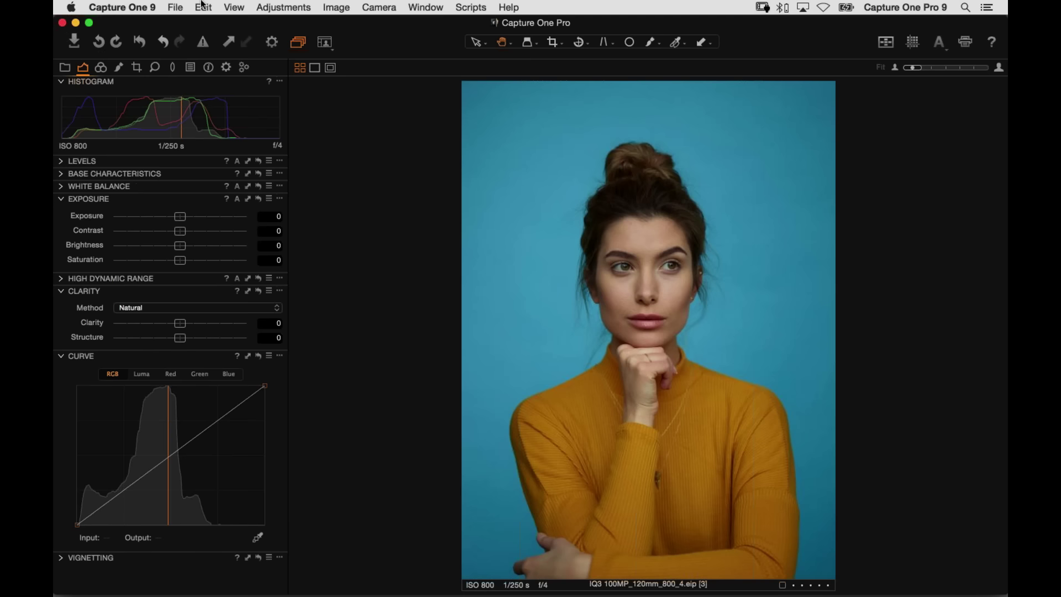
{"action": "left_click", "coordinate": [234, 7]}
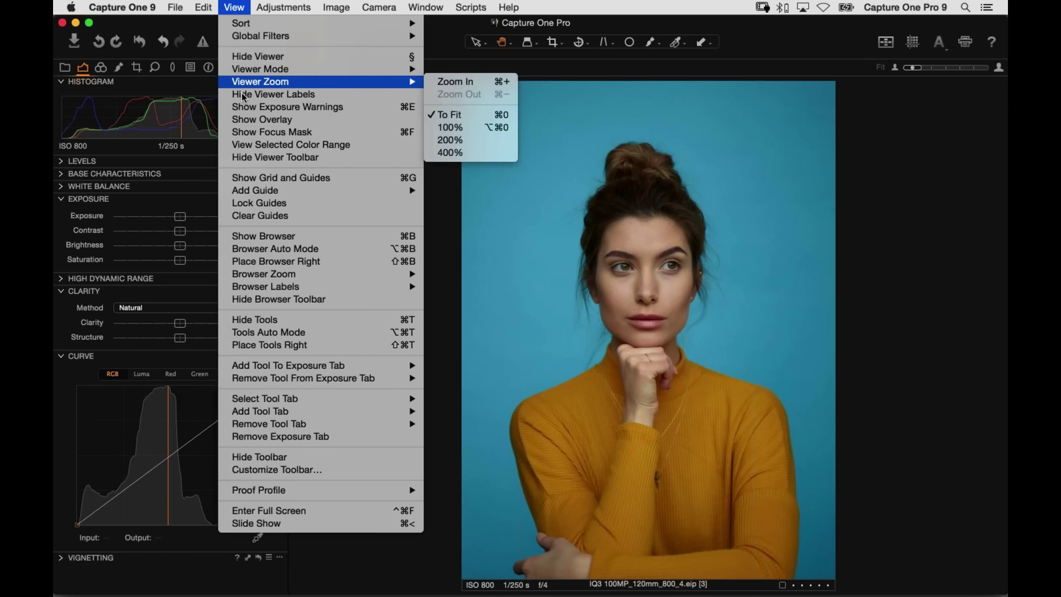
{"action": "left_click", "coordinate": [243, 95]}
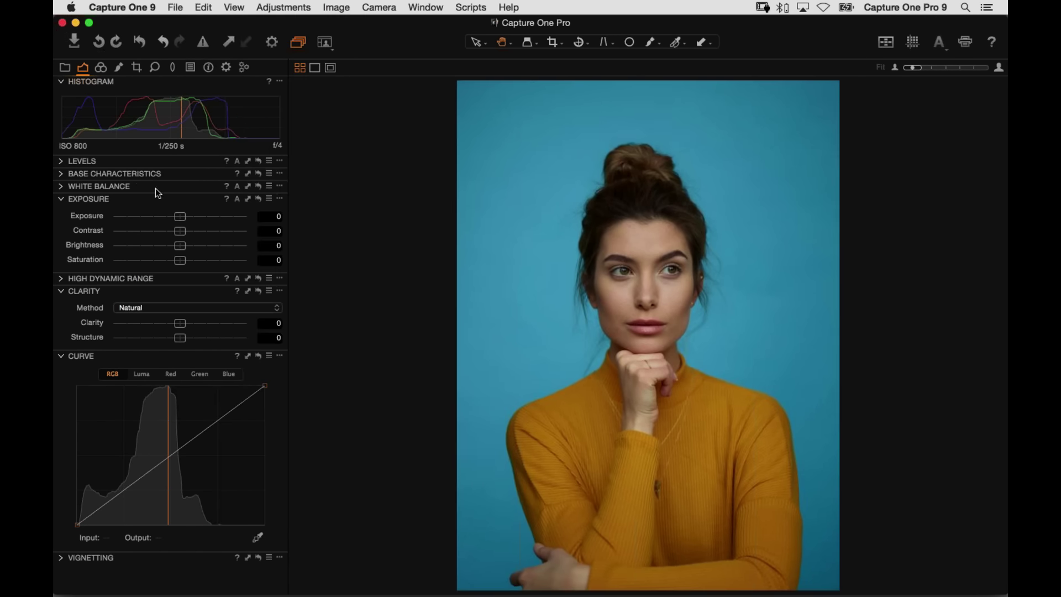
{"action": "left_click", "coordinate": [62, 161]}
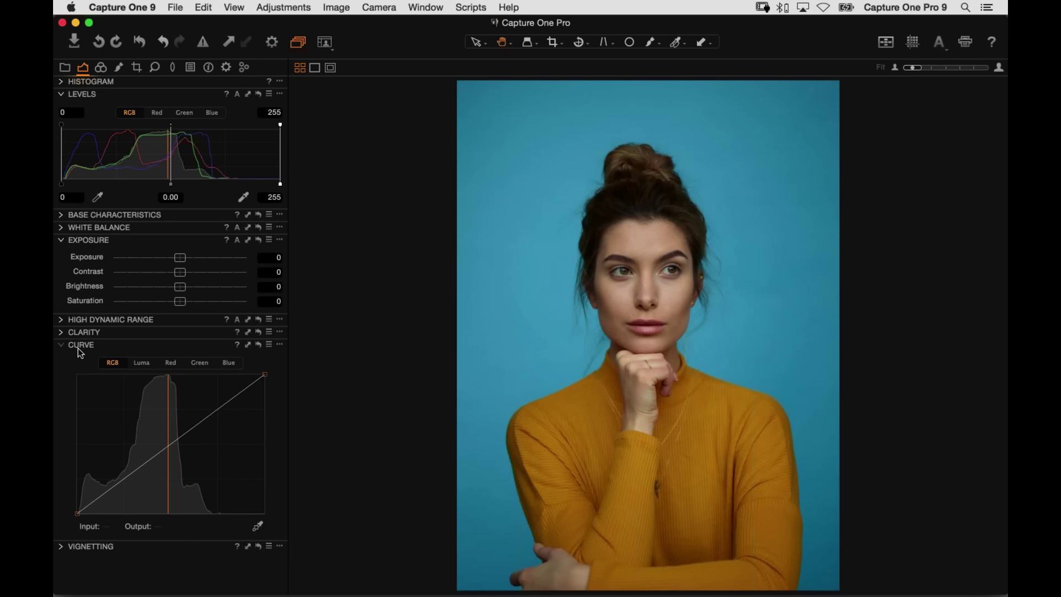
{"action": "left_click", "coordinate": [77, 346]}
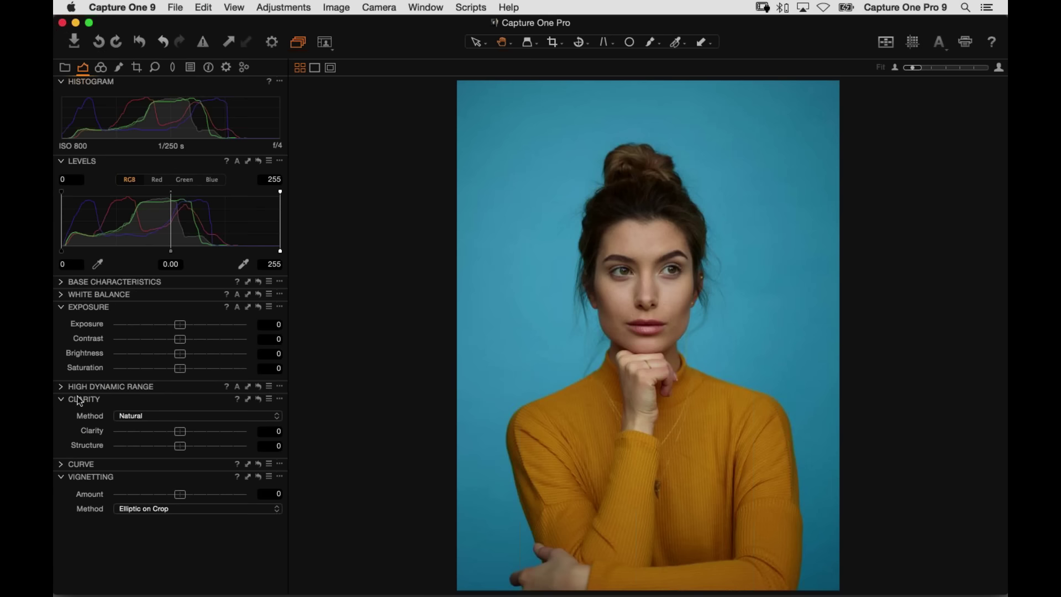
{"action": "left_click", "coordinate": [61, 399]}
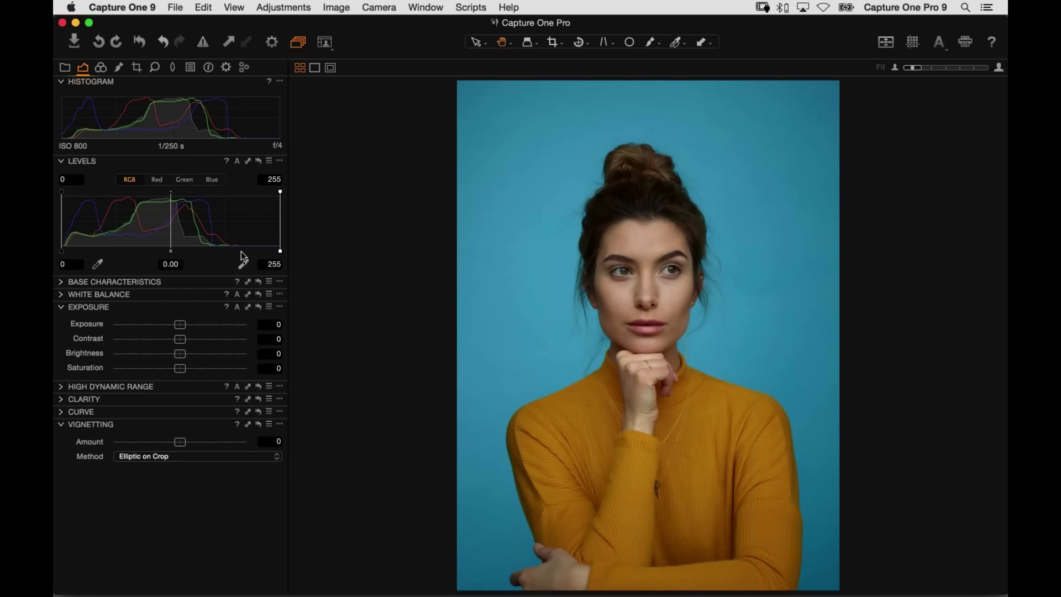
- Brighten the portrait with Exposure at 0.8 and the lower white point of the RGB Levels at 241
{"action": "left_click_drag", "start_coordinate": [187, 328], "coordinate": [197, 330]}
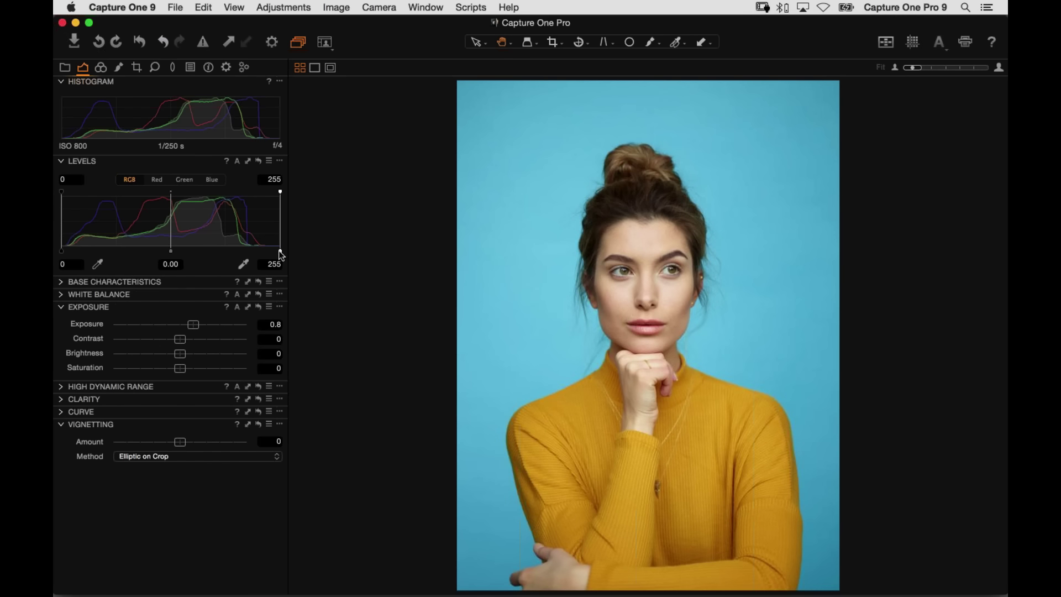
{"action": "left_click_drag", "start_coordinate": [279, 252], "coordinate": [271, 254]}
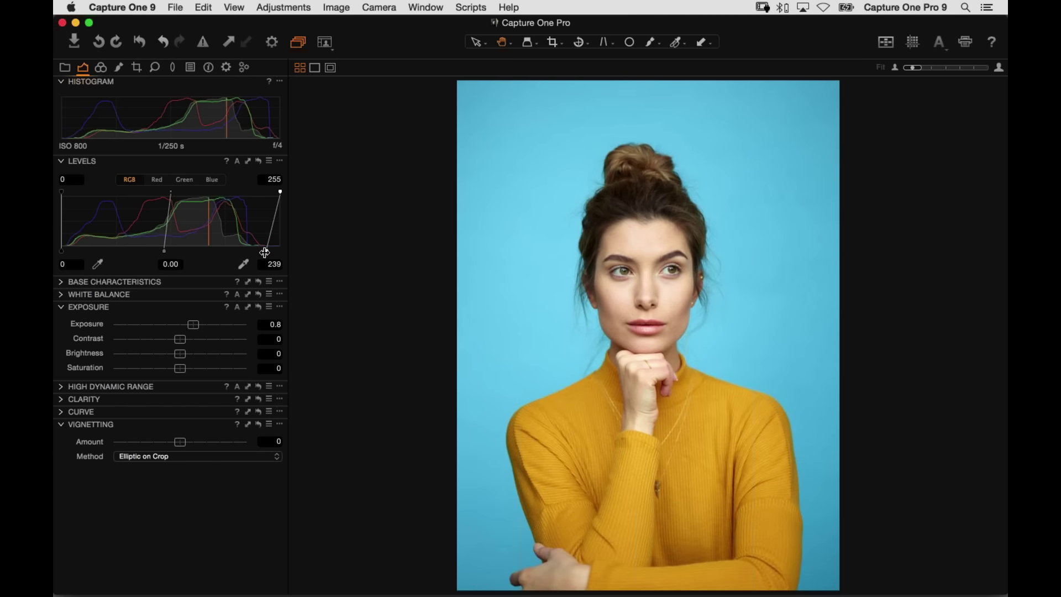
{"action": "left_click_drag", "start_coordinate": [265, 252], "coordinate": [269, 252]}
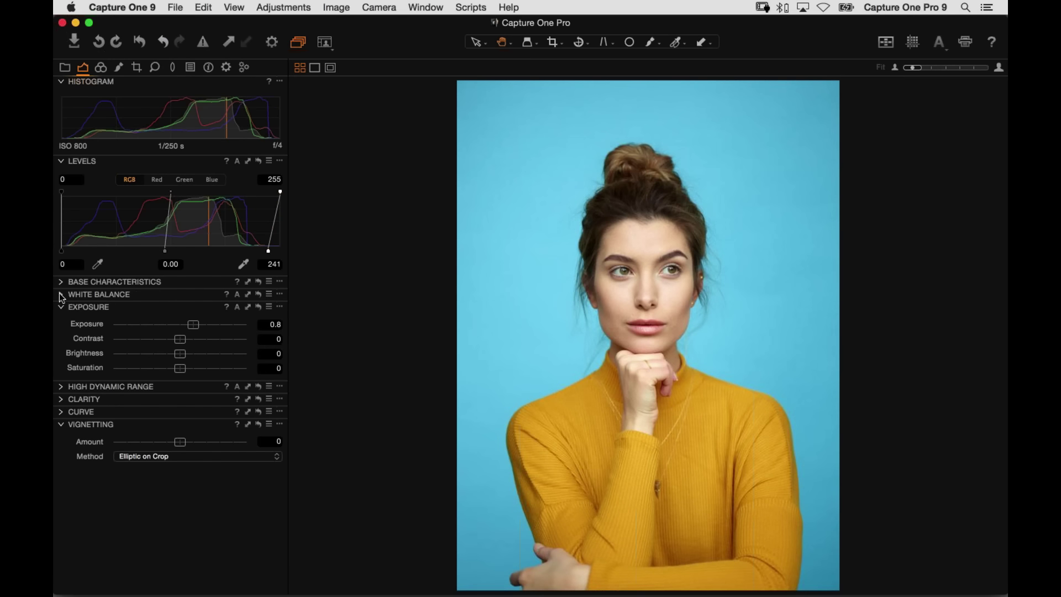
- Check the skin at 100%, then warm the white balance to 5305 Kelvin and set Exposure to 0.64
{"action": "left_click", "coordinate": [61, 294]}
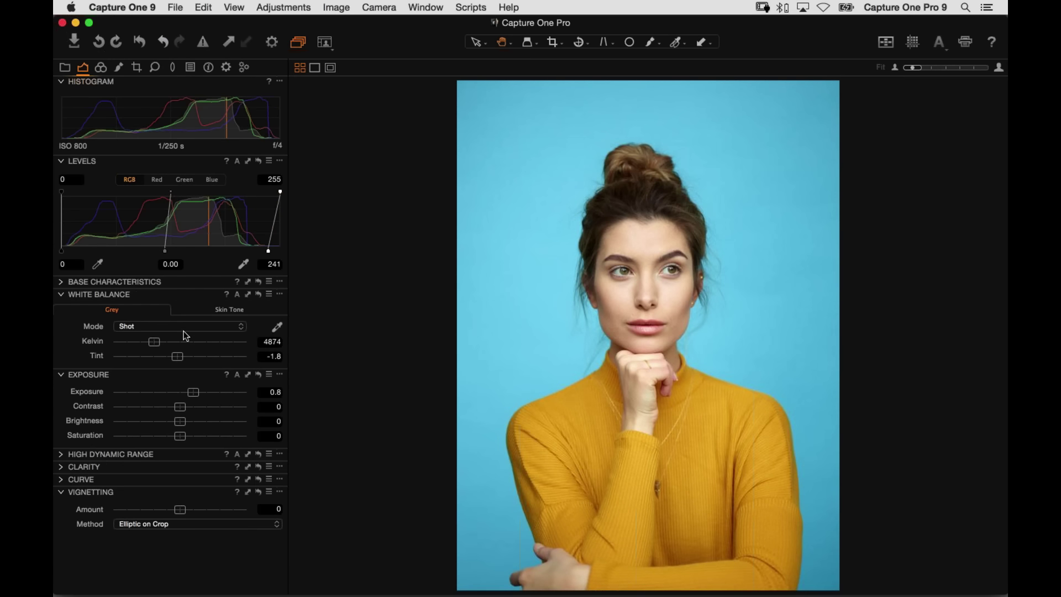
{"action": "left_click", "coordinate": [624, 296]}
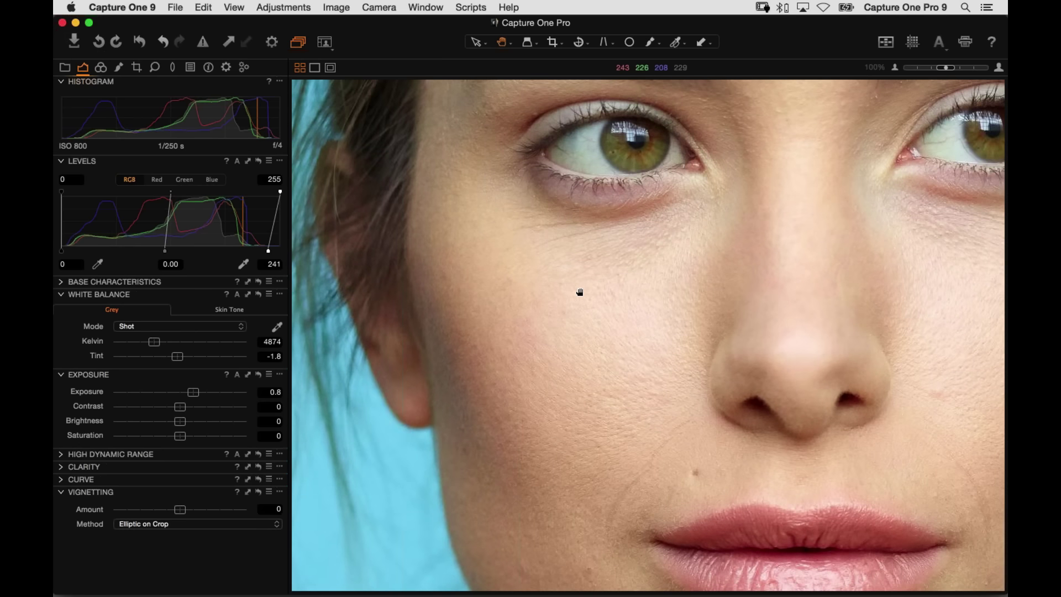
{"action": "scroll", "coordinate": [550, 274], "scroll_direction": "down", "scroll_amount": 3}
{"action": "left_click", "coordinate": [550, 277]}
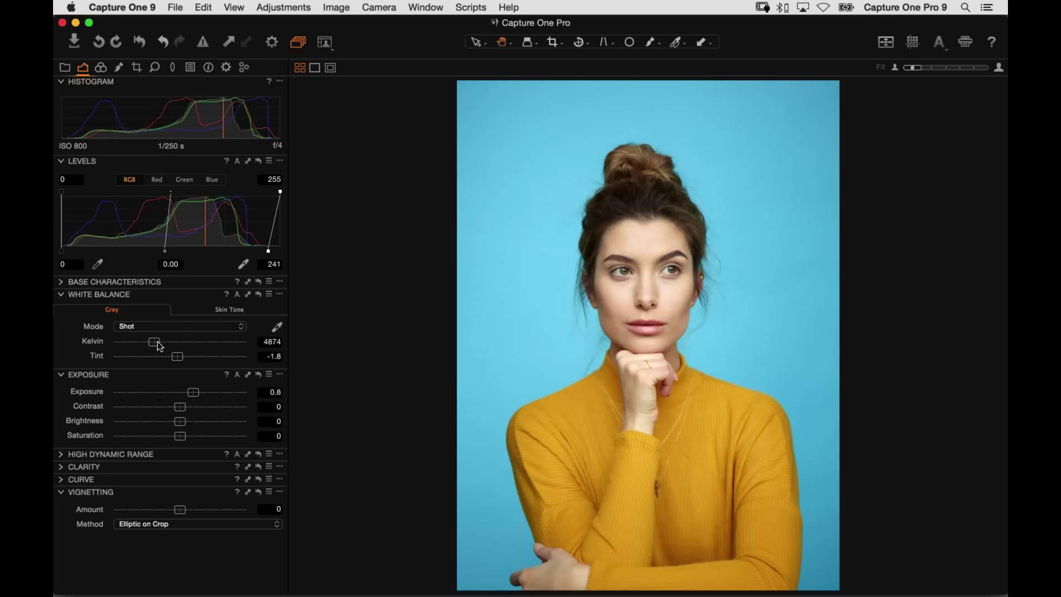
{"action": "left_click_drag", "start_coordinate": [156, 342], "coordinate": [158, 343]}
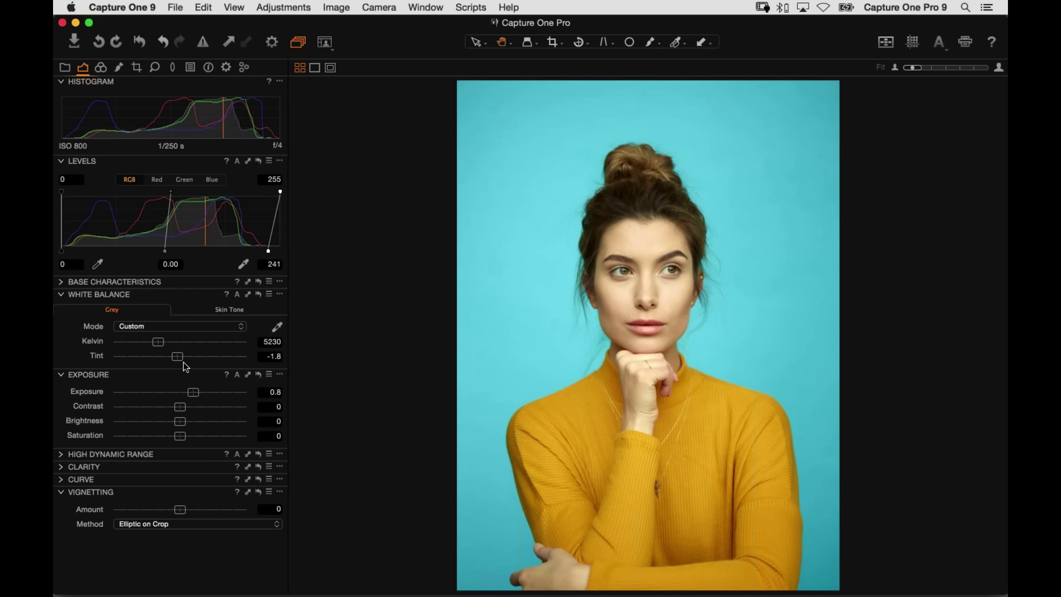
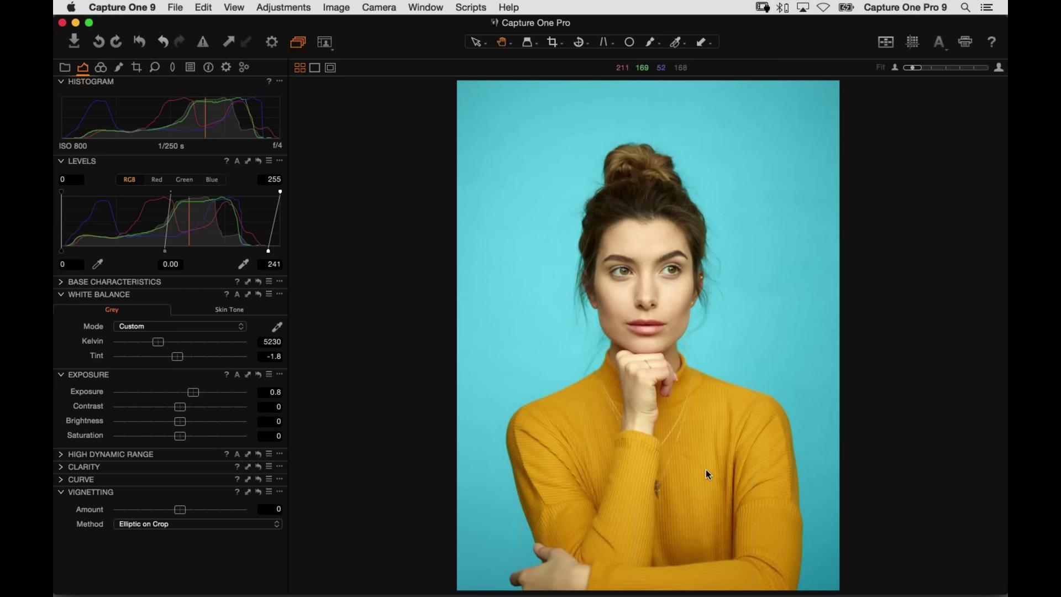
{"action": "left_click_drag", "start_coordinate": [161, 341], "coordinate": [164, 341]}
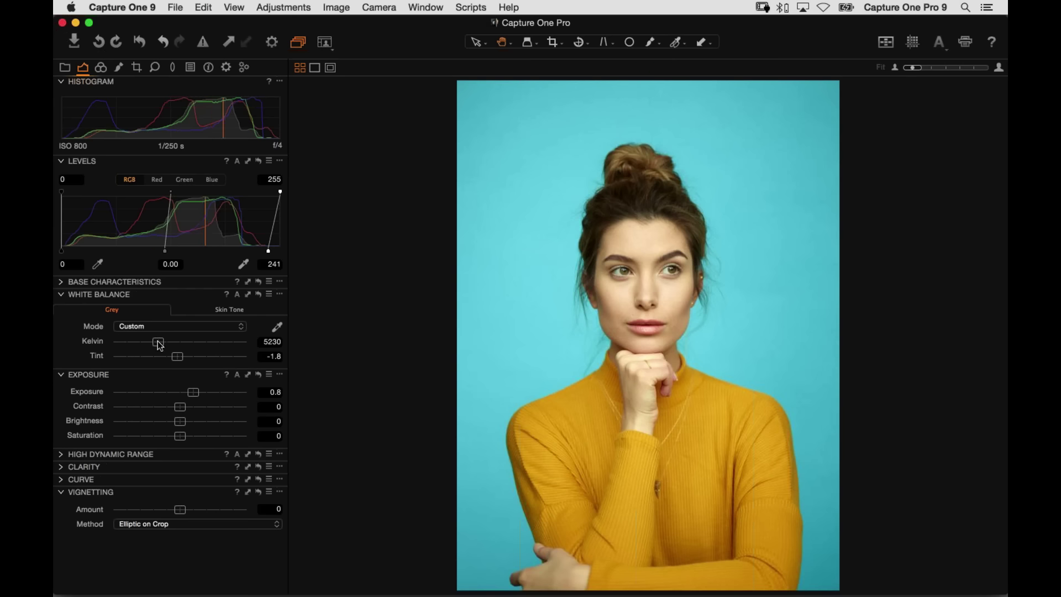
{"action": "left_click_drag", "start_coordinate": [194, 393], "coordinate": [191, 393]}
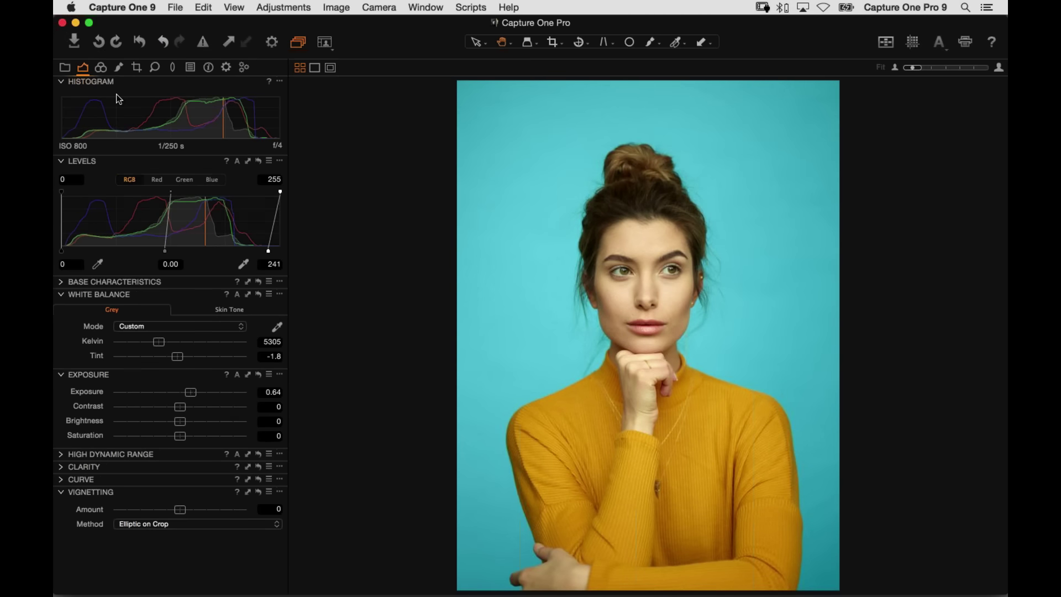
- Detach the Color Editor as an enlarged floating window, hide the other tools, and place it beside the portrait
{"action": "left_click", "coordinate": [101, 67]}
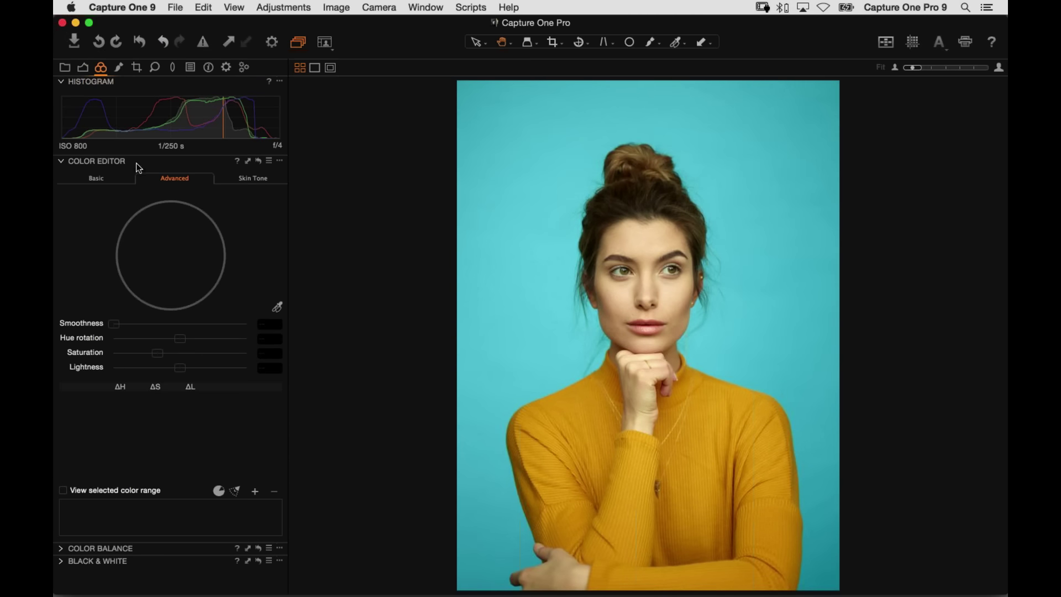
{"action": "left_click_drag", "start_coordinate": [229, 162], "coordinate": [387, 102]}
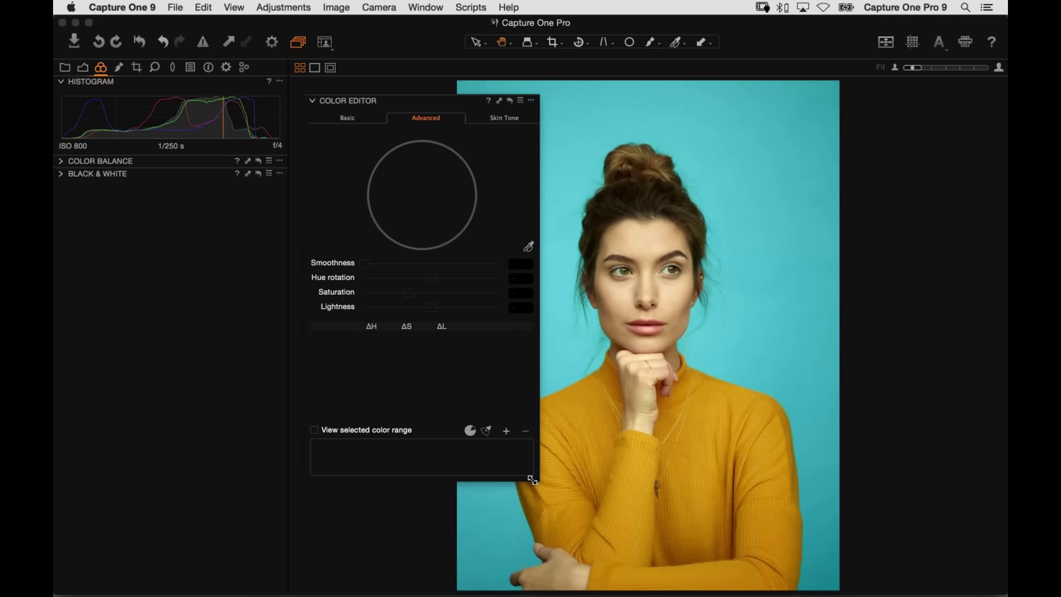
{"action": "left_click_drag", "start_coordinate": [537, 480], "coordinate": [592, 535]}
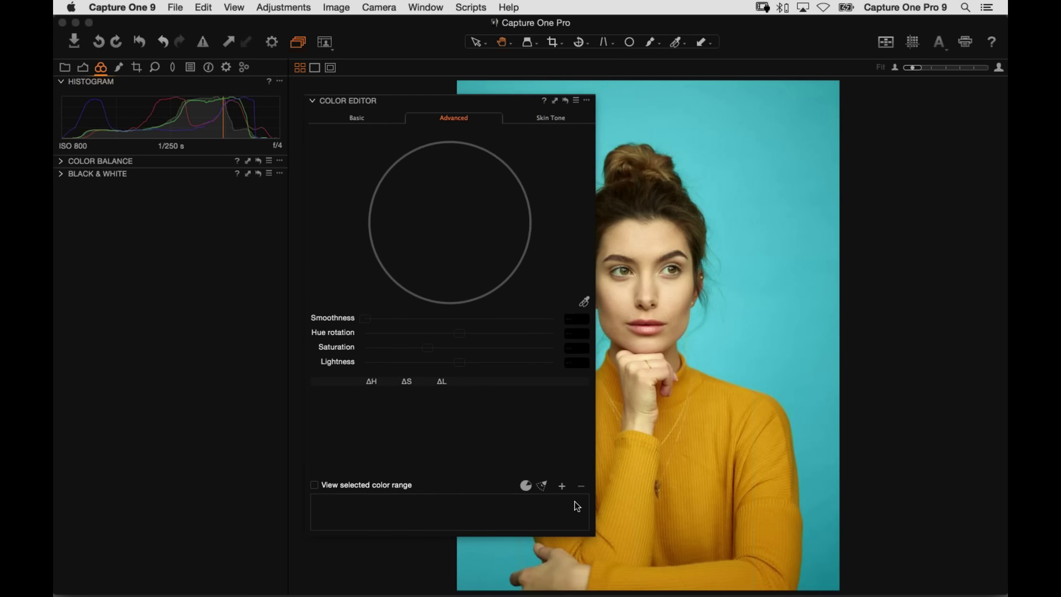
{"action": "key", "text": "super+t"}
{"action": "left_click_drag", "start_coordinate": [438, 103], "coordinate": [233, 97]}
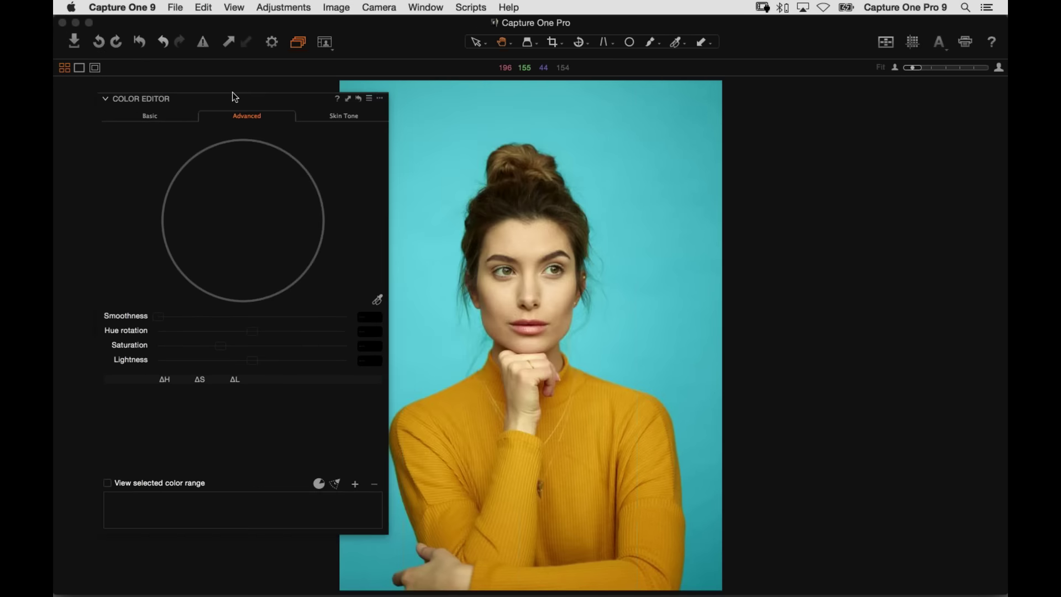
{"action": "left_click_drag", "start_coordinate": [385, 532], "coordinate": [394, 540]}
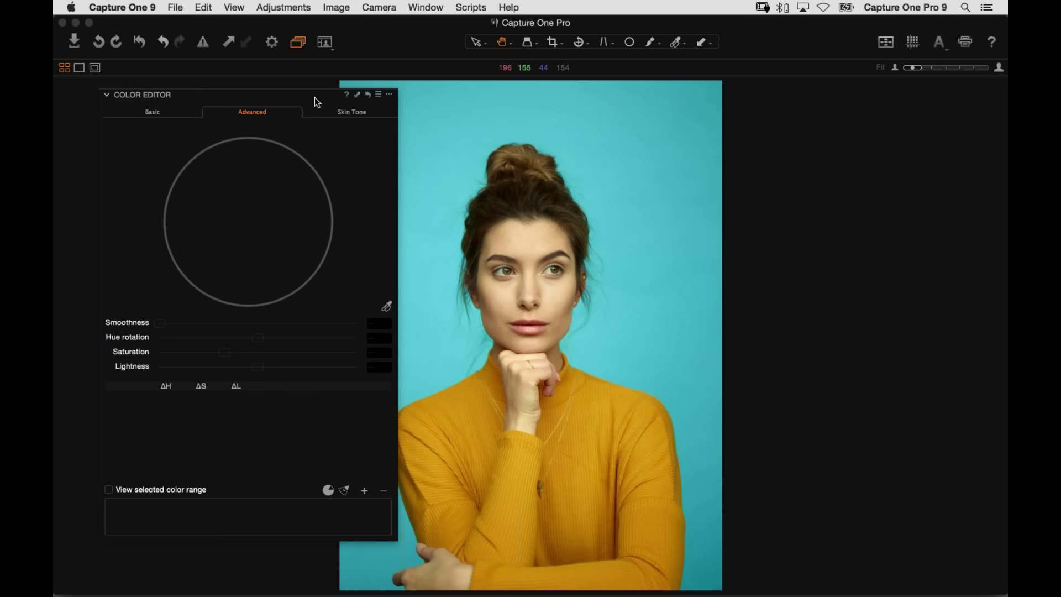
{"action": "left_click_drag", "start_coordinate": [314, 97], "coordinate": [289, 95]}
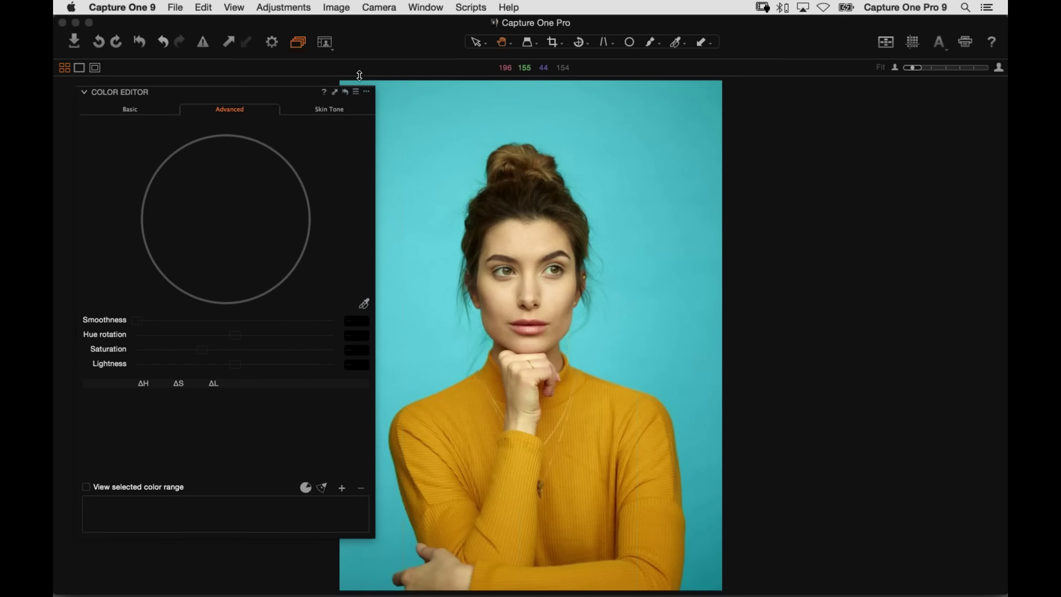
- Pick the sweater's mustard yellow as a colour selection in the advanced Color Editor
{"action": "left_click", "coordinate": [364, 304]}
{"action": "left_click", "coordinate": [435, 405]}
{"action": "left_click", "coordinate": [517, 482]}
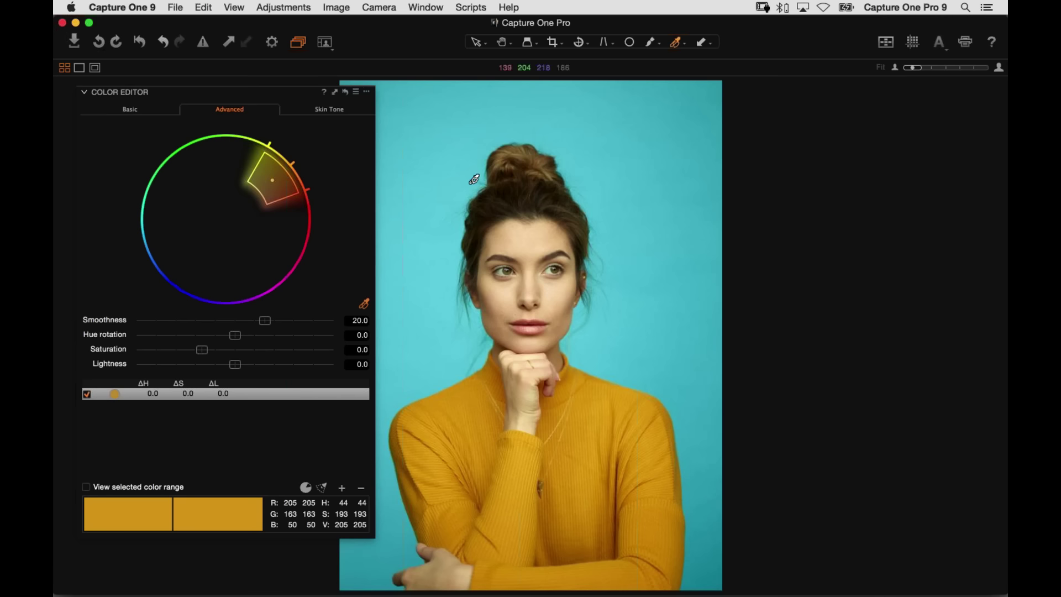
- Display the selected color range and examine at 25% which parts of the face, hand and sweater it covers
{"action": "left_click", "coordinate": [86, 491]}
{"action": "left_click", "coordinate": [85, 489]}
{"action": "left_click", "coordinate": [86, 487]}
{"action": "key", "text": "super+plus"}
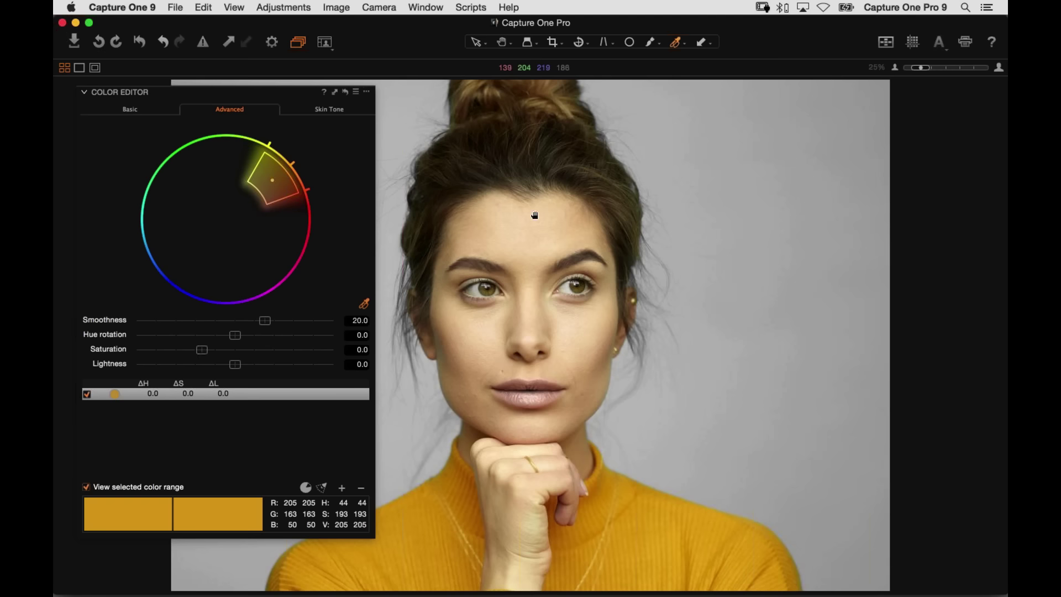
{"action": "scroll", "coordinate": [628, 229], "scroll_direction": "down", "scroll_amount": 5}
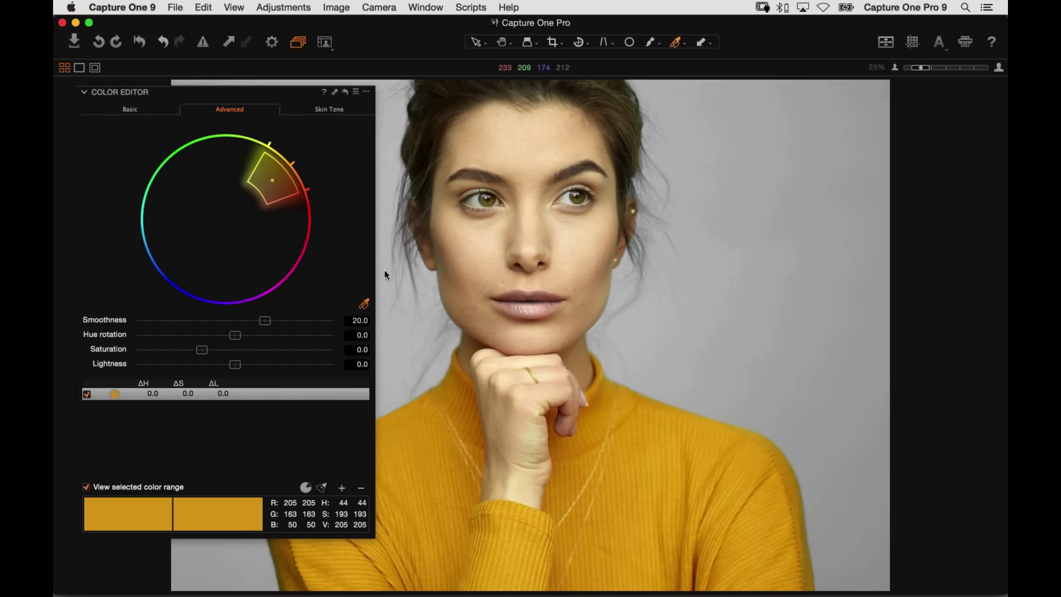
- Turn off the selected range view, try Lightness values of -41.1 and 20 on the picked yellow, and reset Lightness
{"action": "left_click", "coordinate": [86, 487]}
{"action": "left_click_drag", "start_coordinate": [235, 365], "coordinate": [193, 366]}
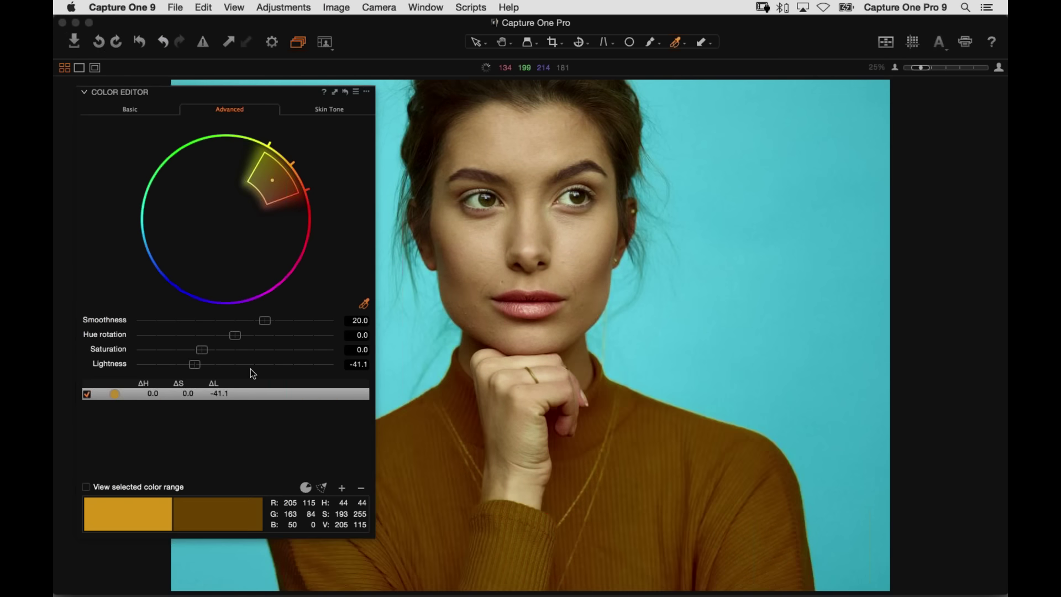
{"action": "left_click", "coordinate": [254, 365]}
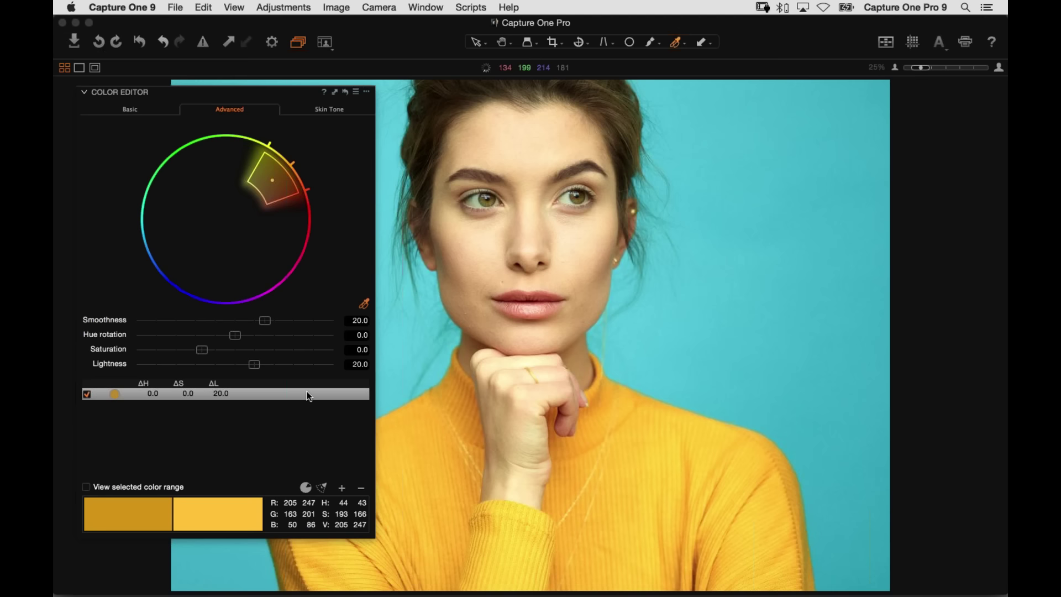
{"action": "double_click", "coordinate": [279, 374]}
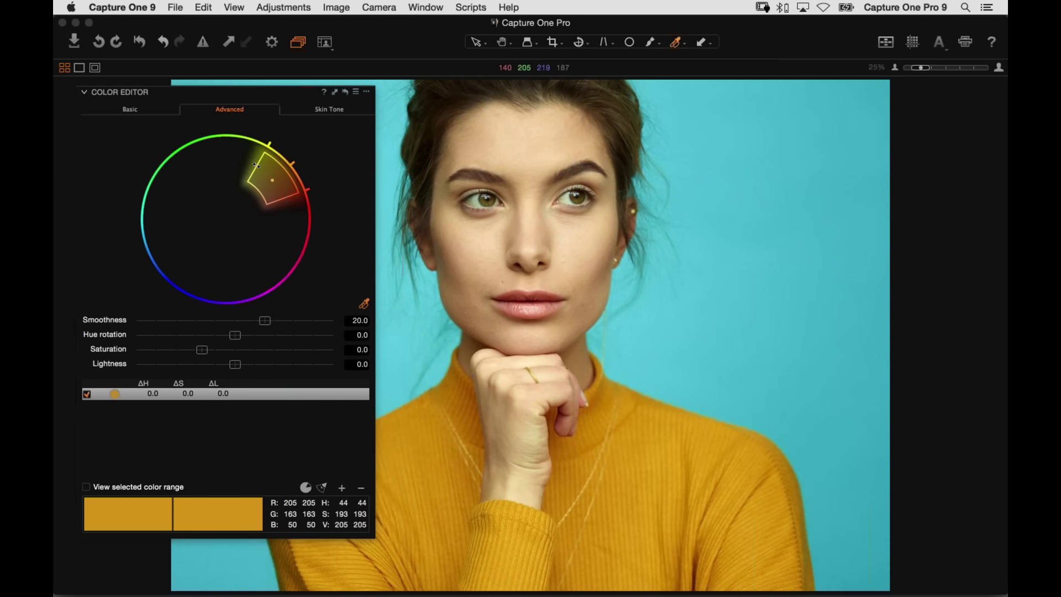
- Narrow the picked colour's hue range from both its yellow and red sides with the selected color range displayed
{"action": "left_click", "coordinate": [95, 488]}
{"action": "left_click_drag", "start_coordinate": [257, 166], "coordinate": [258, 167]}
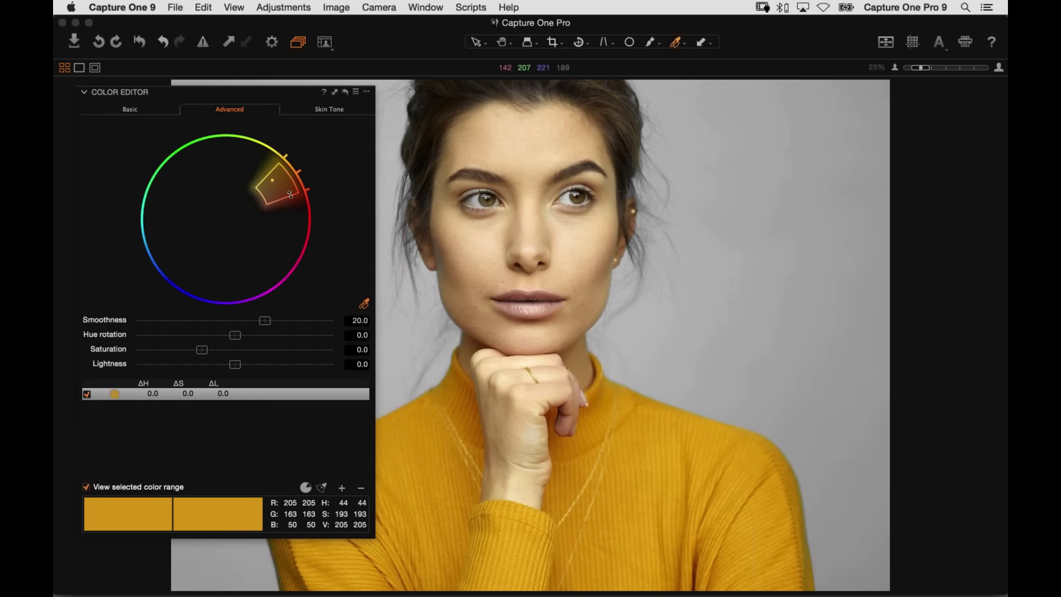
{"action": "left_click_drag", "start_coordinate": [290, 194], "coordinate": [291, 194]}
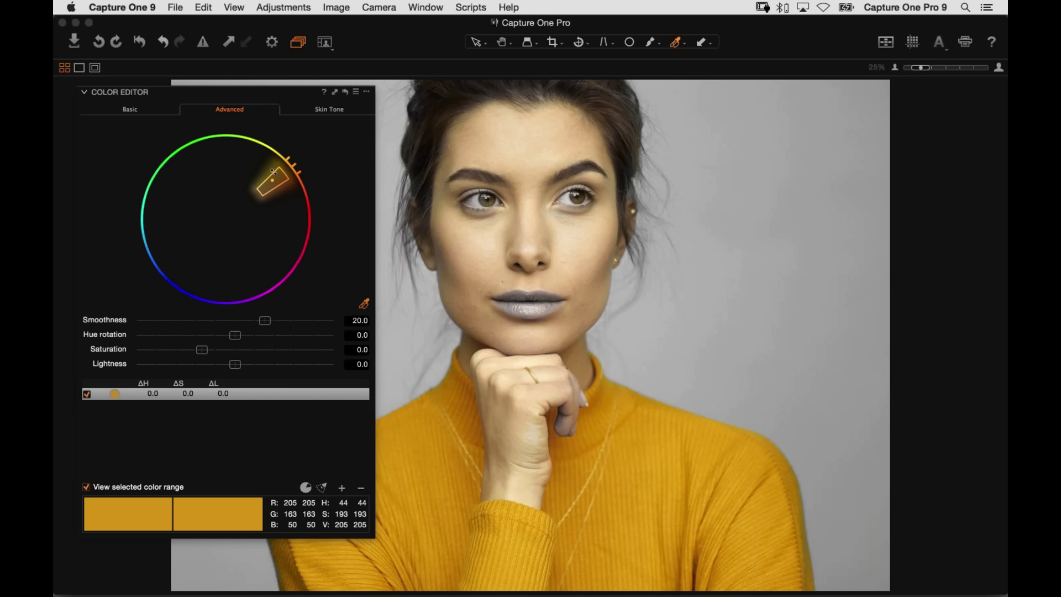
- Lower the yellow selection's Smoothness to 2.6, check the coverage across the sweater, and set Smoothness to 4.5
{"action": "left_click", "coordinate": [263, 320]}
{"action": "left_click_drag", "start_coordinate": [247, 320], "coordinate": [148, 328]}
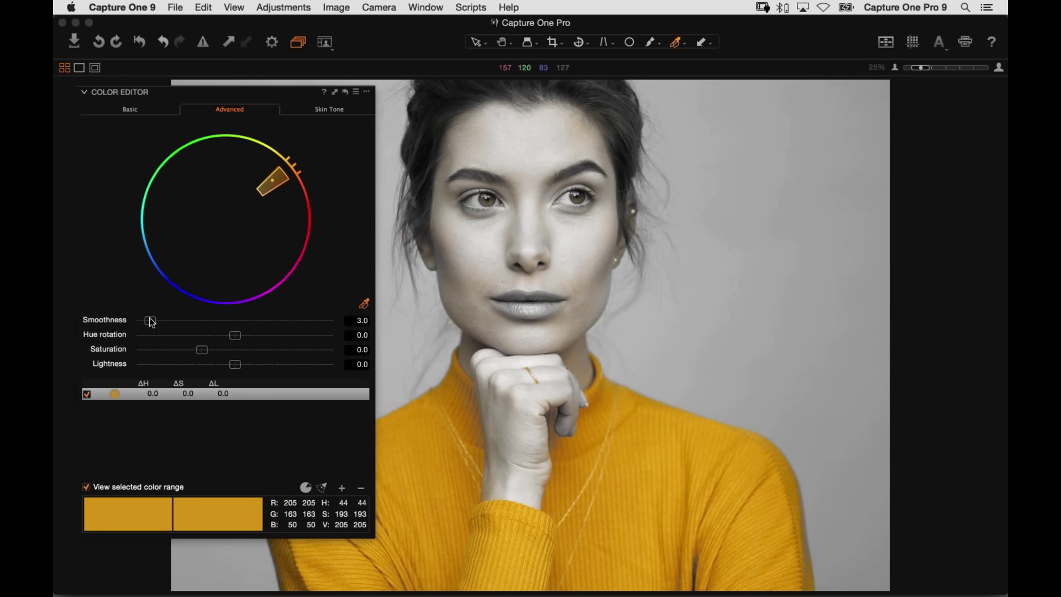
{"action": "left_click_drag", "start_coordinate": [146, 322], "coordinate": [143, 322]}
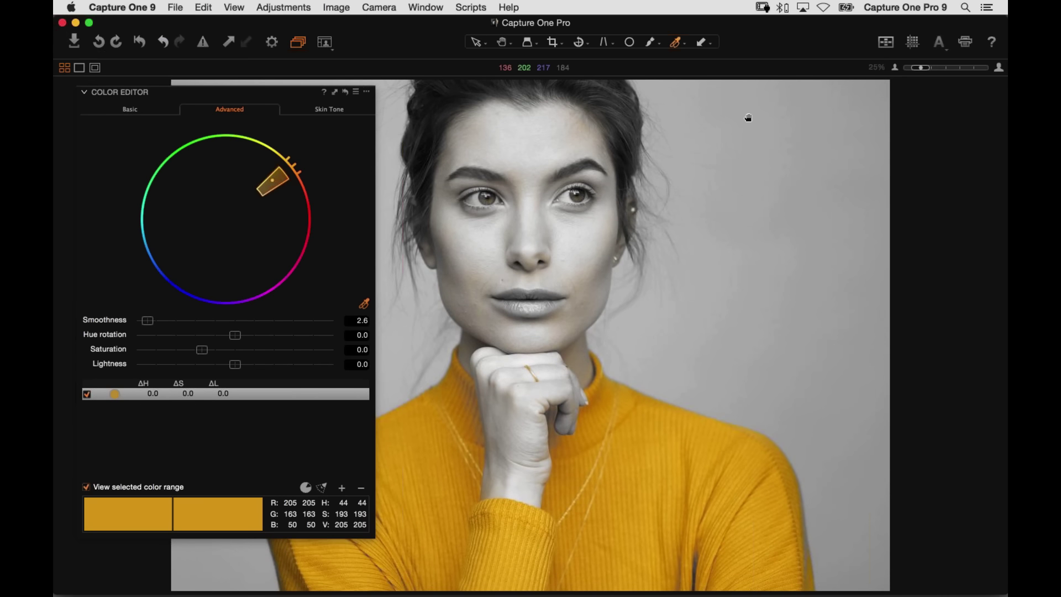
{"action": "scroll", "coordinate": [748, 117], "scroll_direction": "down", "scroll_amount": 5}
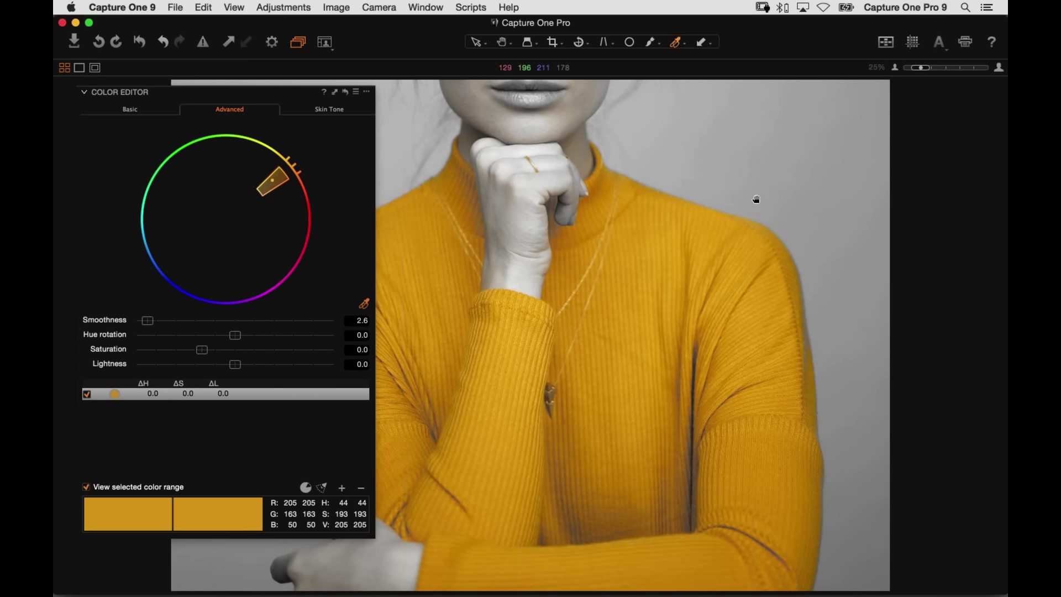
{"action": "scroll", "coordinate": [750, 233], "scroll_direction": "up", "scroll_amount": 1}
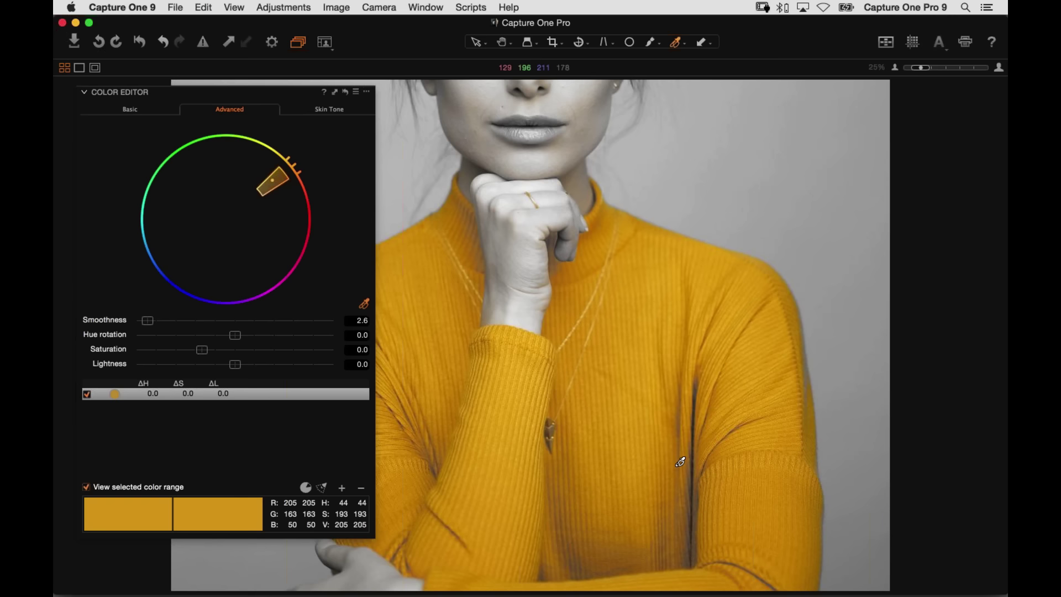
{"action": "left_click_drag", "start_coordinate": [148, 321], "coordinate": [173, 328]}
{"action": "scroll", "coordinate": [568, 311], "scroll_direction": "up", "scroll_amount": 5}
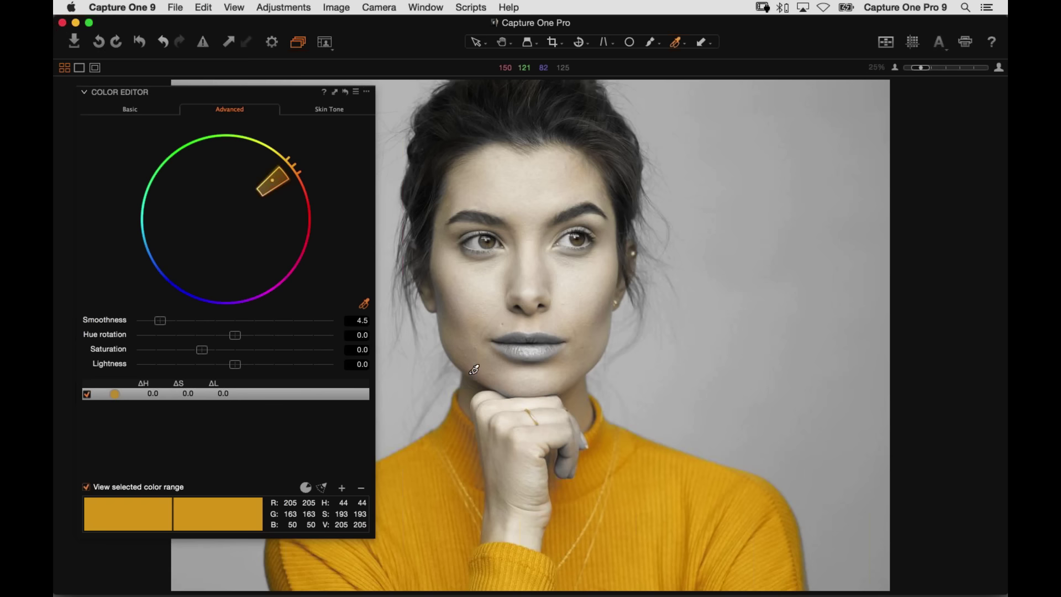
- Turn off the selected color range view, fit the image, and set the yellow's Saturation to 21.9 and Lightness to 7.1
{"action": "left_click", "coordinate": [109, 487]}
{"action": "key", "text": "super+0"}
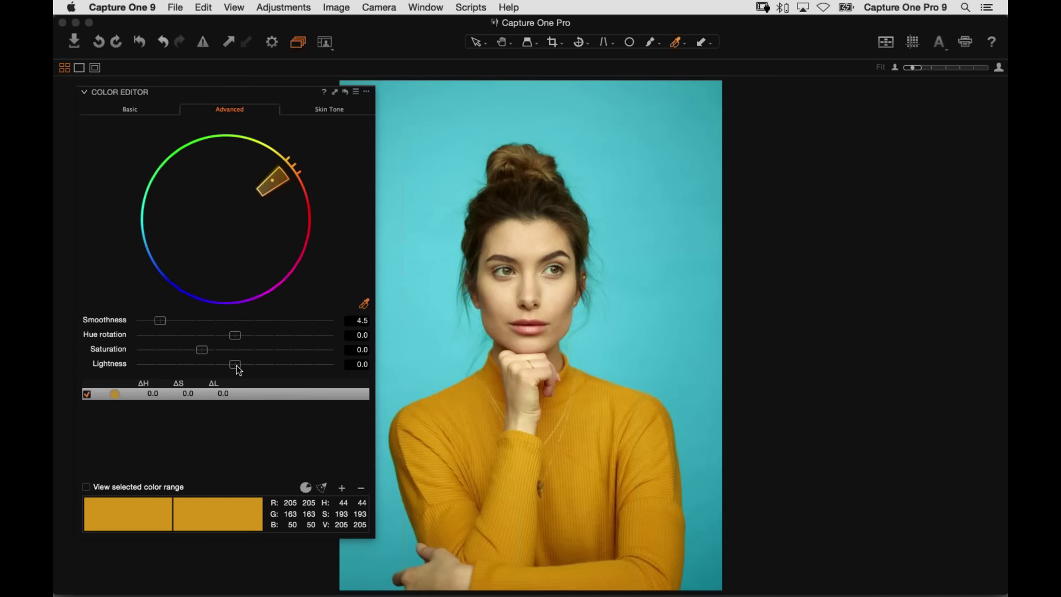
{"action": "mouse_move", "coordinate": [235, 365]}
{"action": "left_mouse_down"}
{"action": "mouse_move", "coordinate": [269, 362]}
{"action": "mouse_move", "coordinate": [247, 371]}
{"action": "mouse_move", "coordinate": [192, 353]}
{"action": "mouse_move", "coordinate": [220, 352]}
{"action": "mouse_move", "coordinate": [242, 373]}
{"action": "left_mouse_up"}
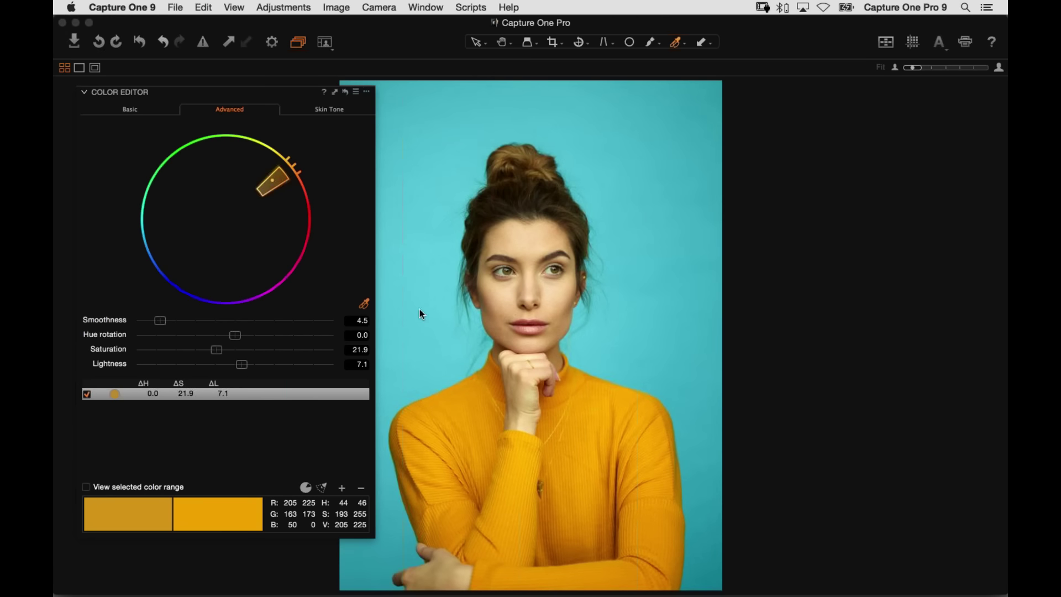
- Pick the turquoise background as a second colour selection, set its Lightness to 16.6 and Saturation to -13.7, and reselect the yellow entry
{"action": "left_click", "coordinate": [364, 303]}
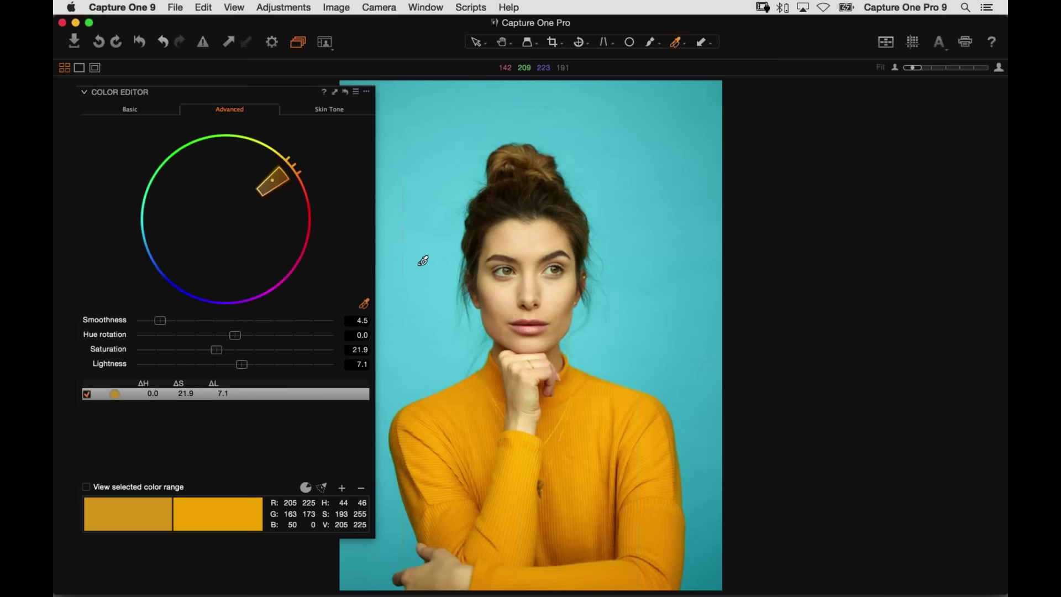
{"action": "left_click", "coordinate": [423, 260]}
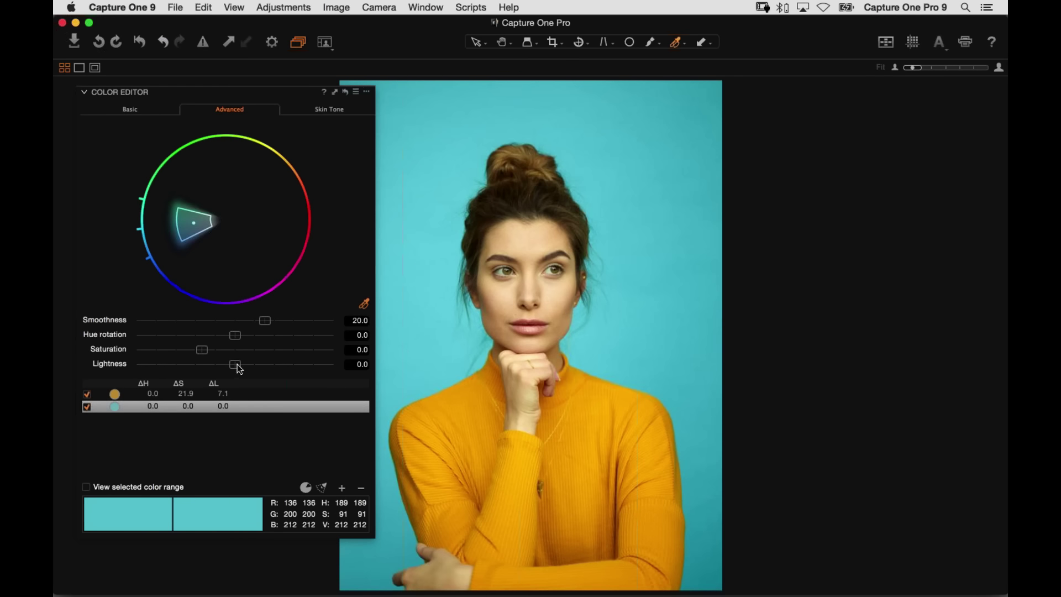
{"action": "left_click_drag", "start_coordinate": [247, 366], "coordinate": [130, 354]}
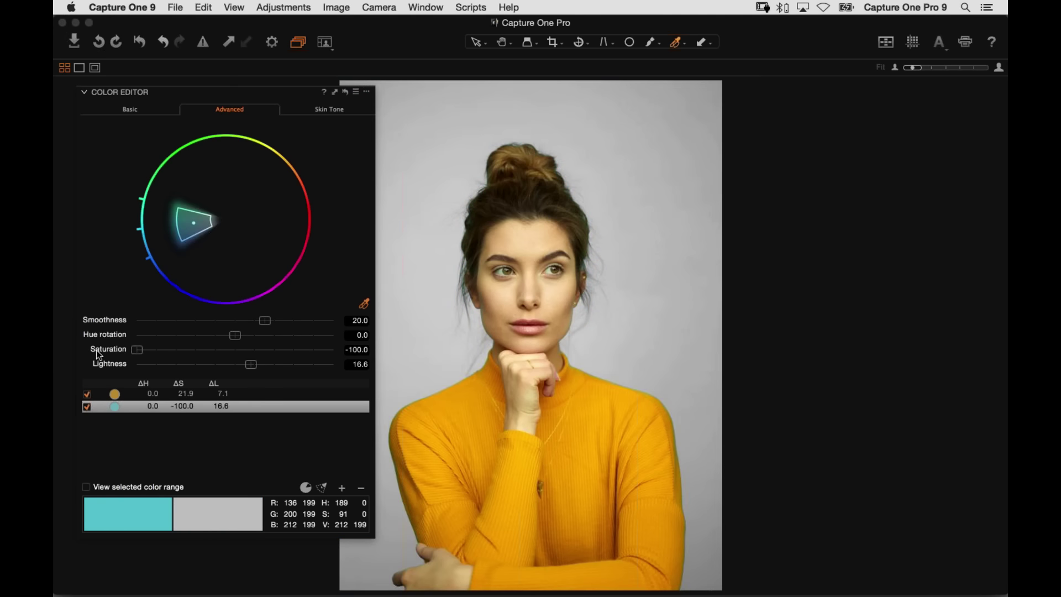
{"action": "left_click", "coordinate": [188, 350]}
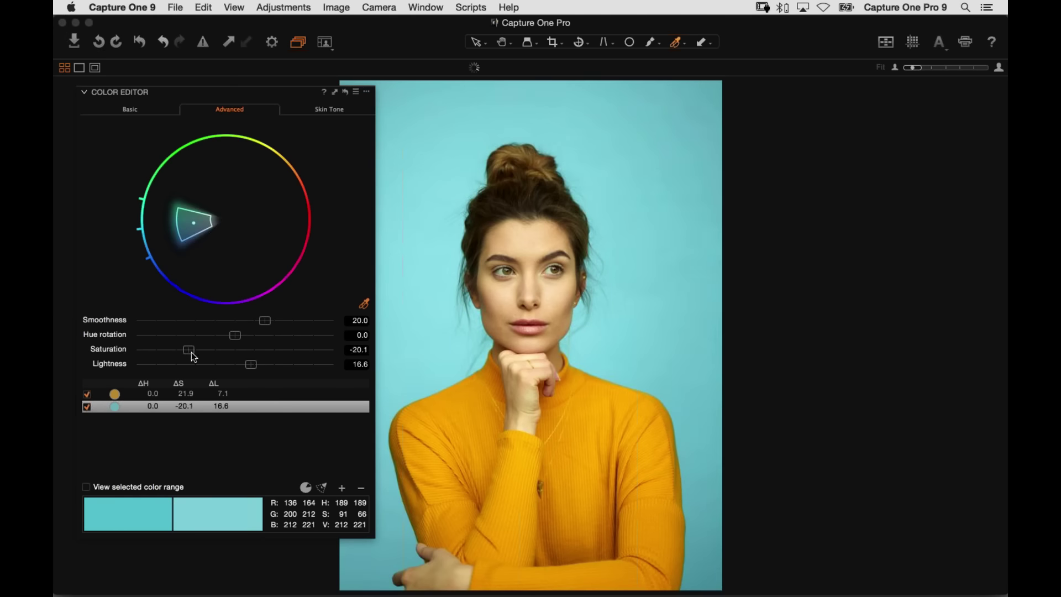
{"action": "left_click_drag", "start_coordinate": [191, 352], "coordinate": [196, 353]}
{"action": "key", "text": "Up"}
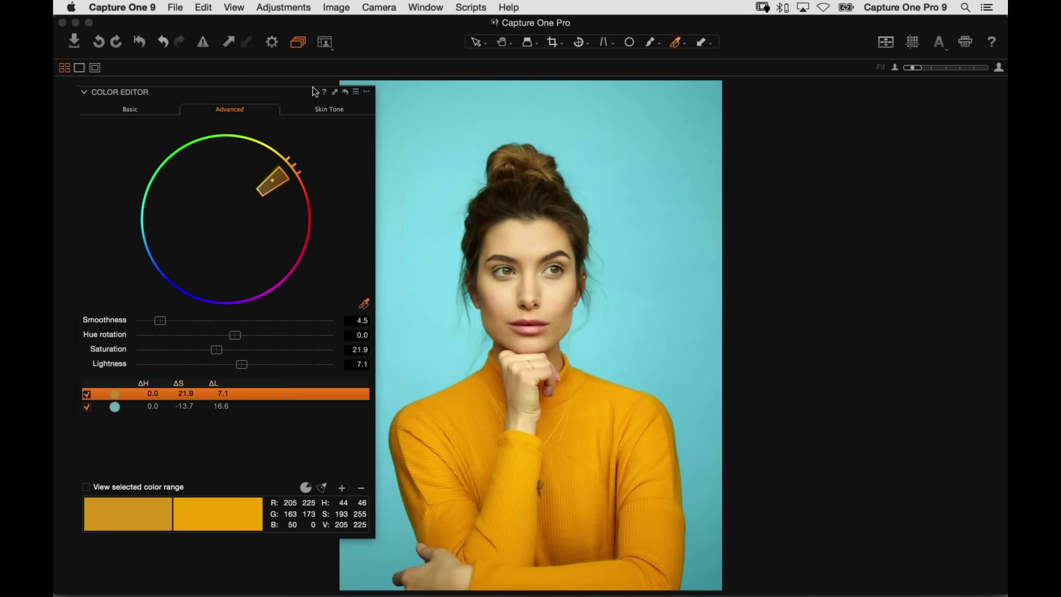
- Dock the floating Color Editor with the other tools and bring up the Local Adjustments tools
{"action": "left_click_drag", "start_coordinate": [315, 91], "coordinate": [178, 94]}
{"action": "key", "text": "alt+super+t"}
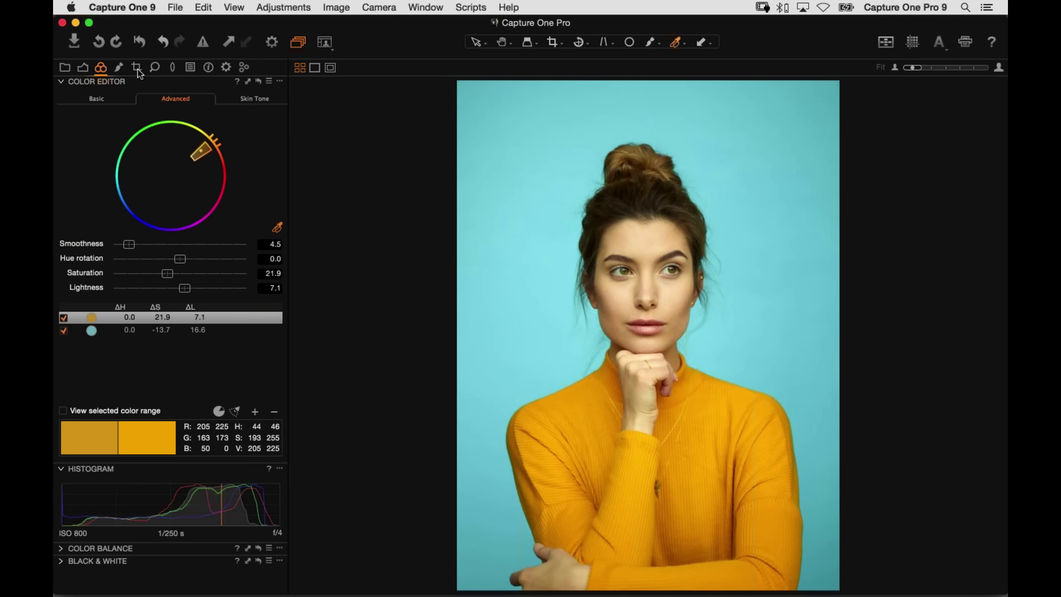
{"action": "left_click", "coordinate": [119, 69]}
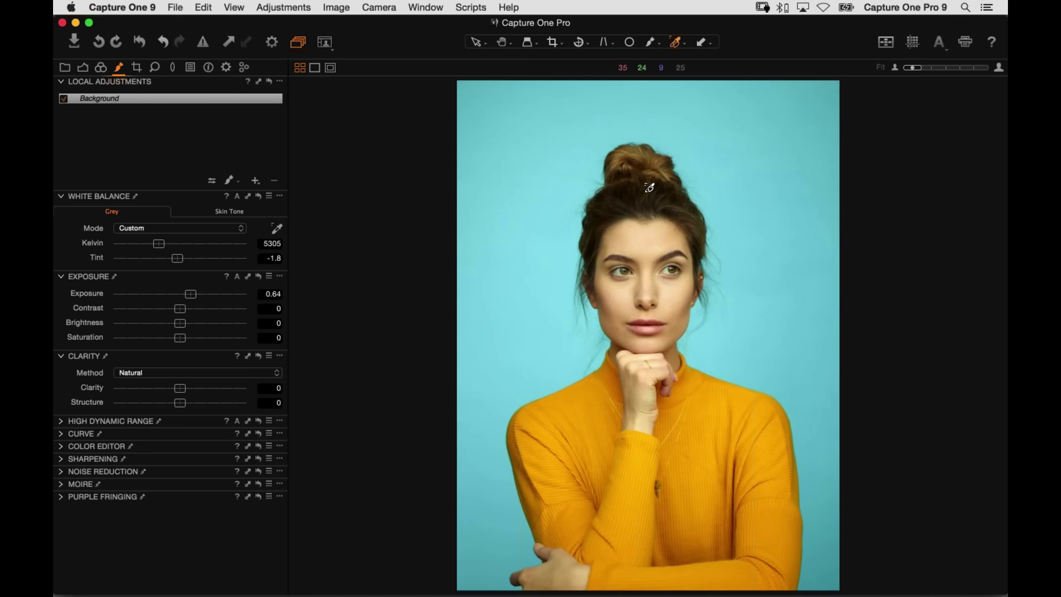
- Enlarge the face to 33%, activate the Draw Mask brush, and check its brush settings
{"action": "key", "text": "super+equal"}
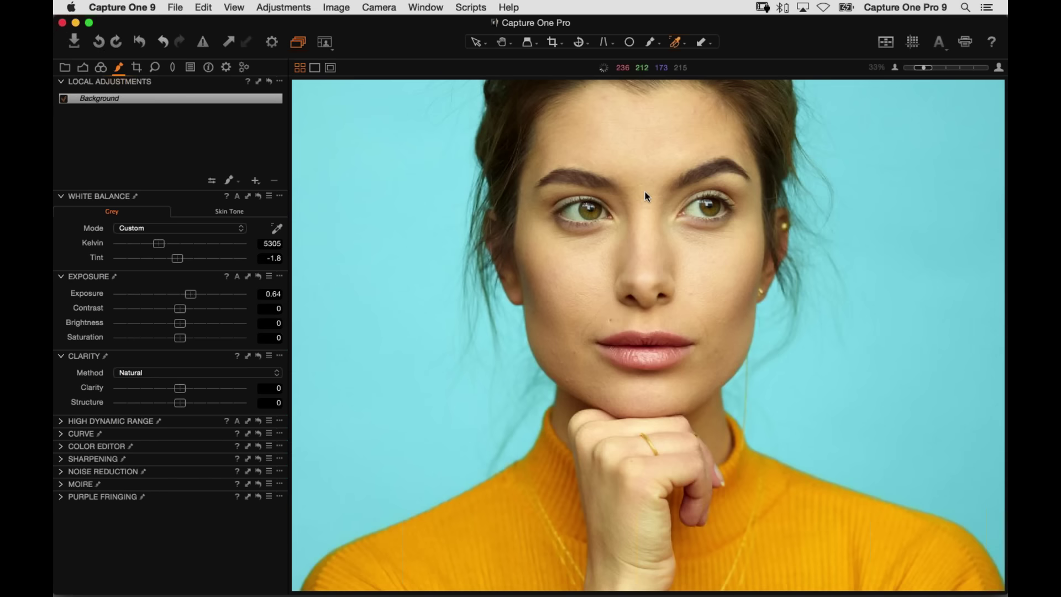
{"action": "key", "text": "super+equal"}
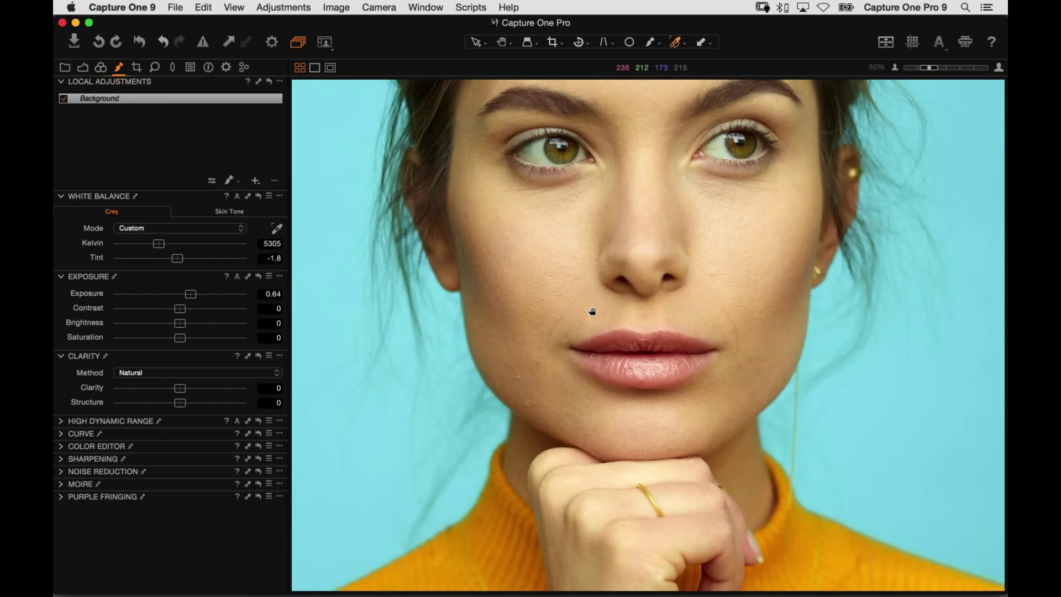
{"action": "scroll", "coordinate": [588, 306], "scroll_direction": "up", "scroll_amount": 5}
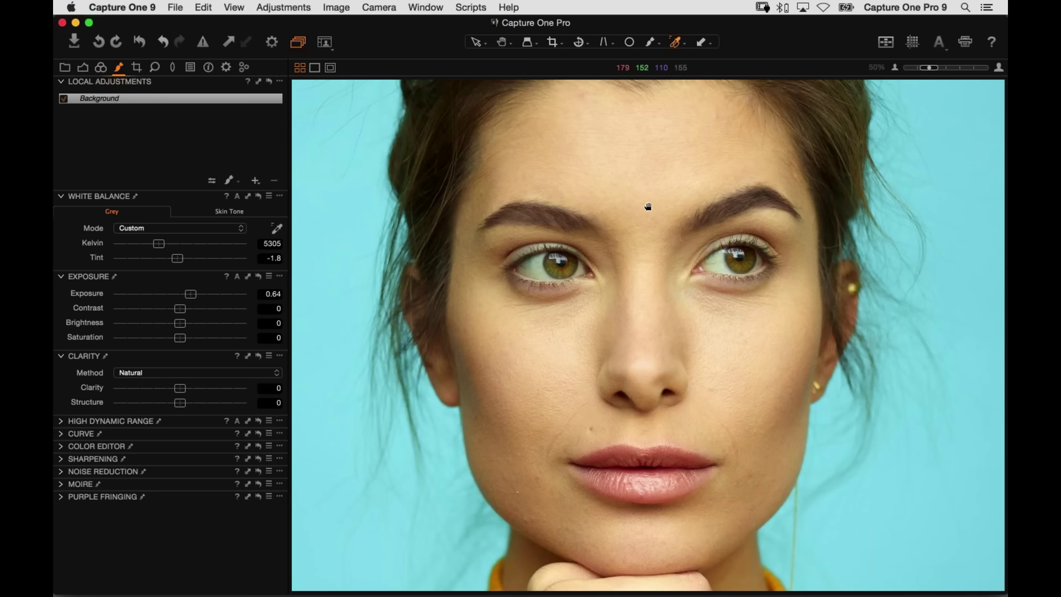
{"action": "scroll", "coordinate": [646, 236], "scroll_direction": "up", "scroll_amount": 2}
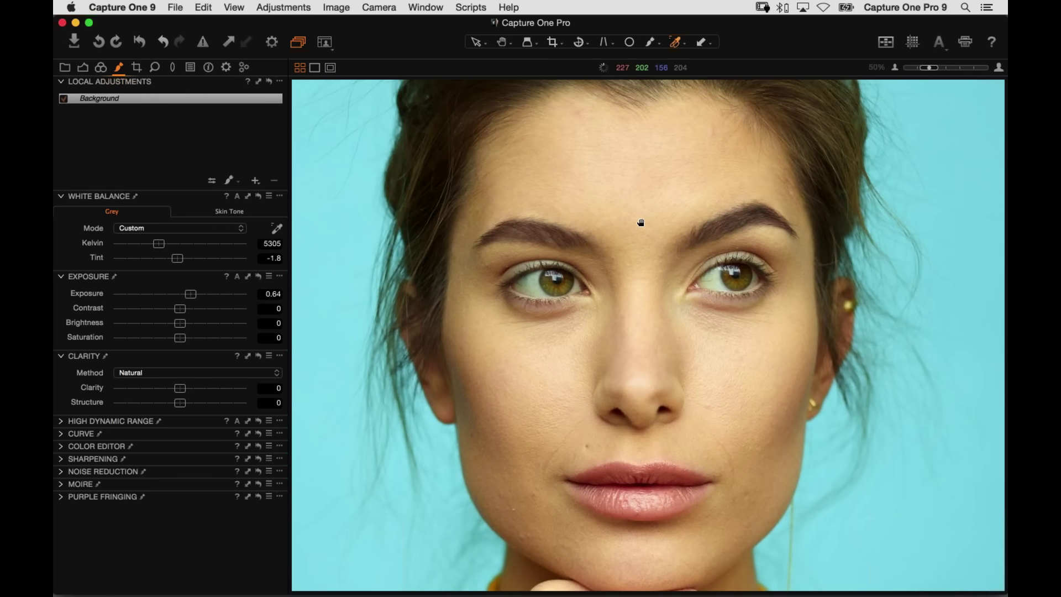
{"action": "key", "text": "super+minus"}
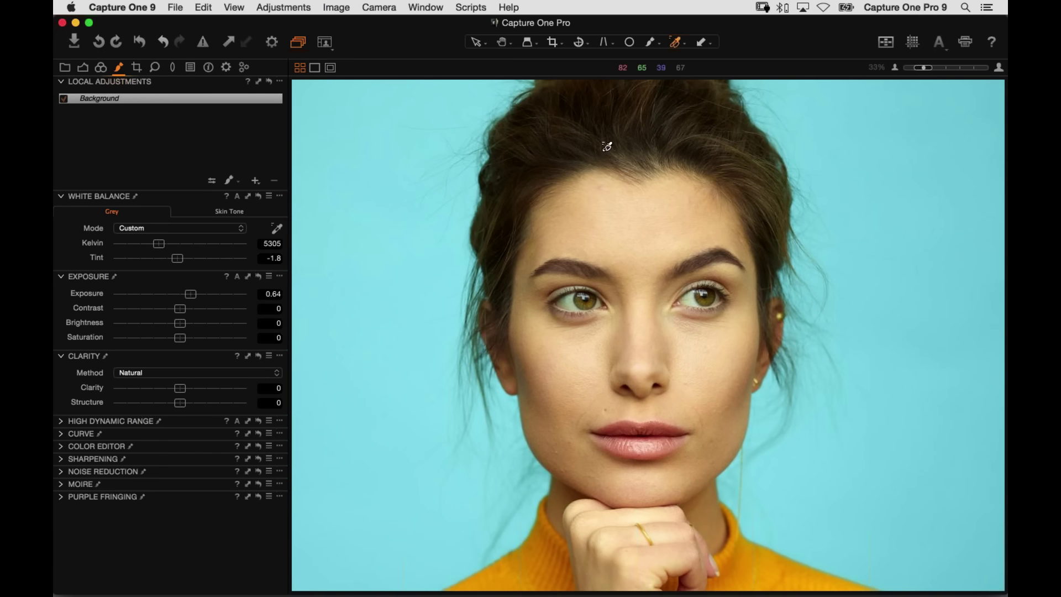
{"action": "left_click", "coordinate": [229, 182]}
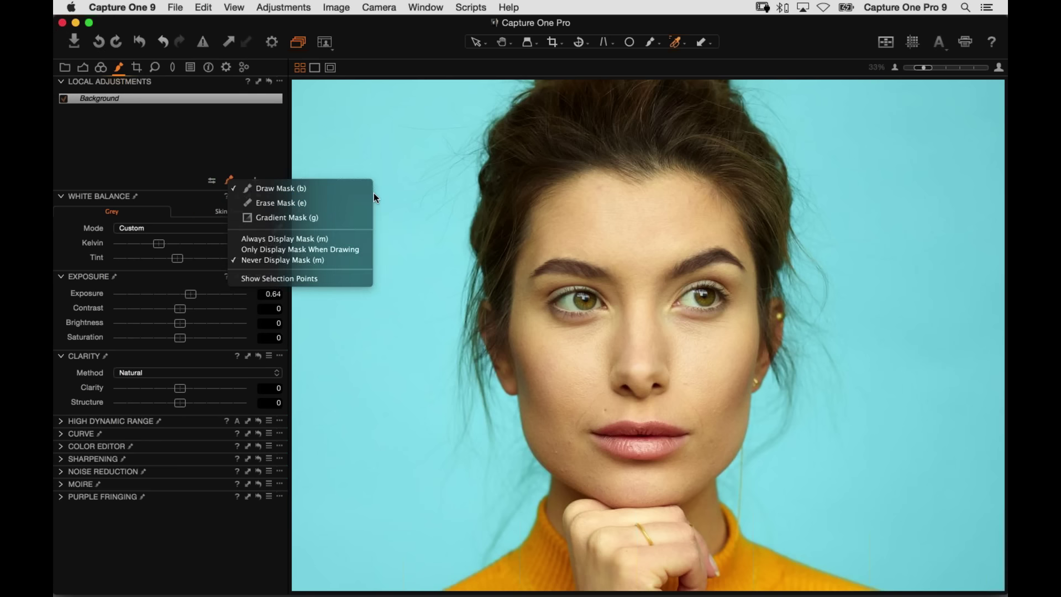
{"action": "right_click", "coordinate": [410, 211]}
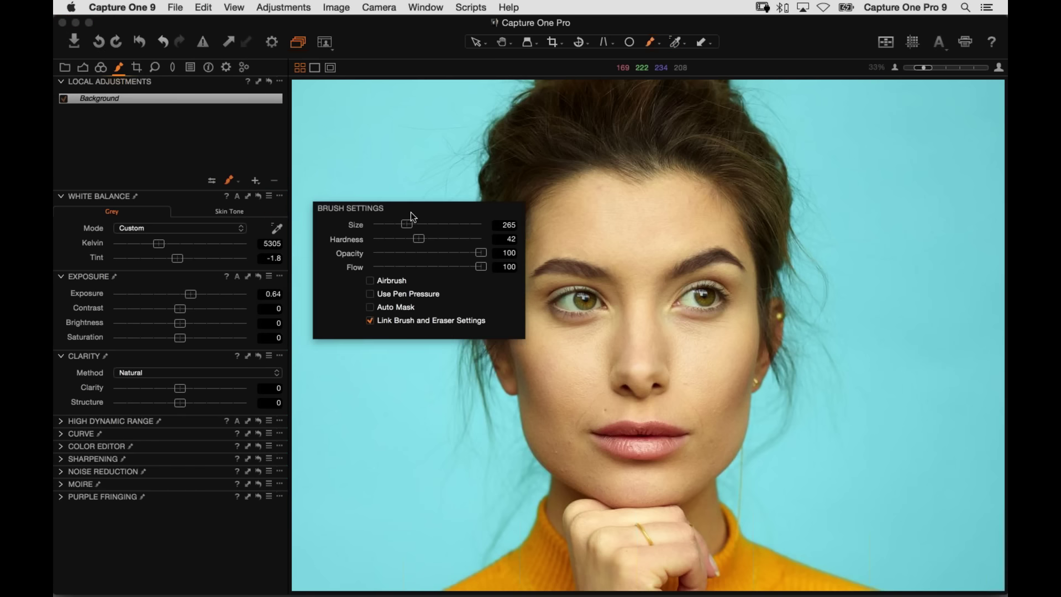
{"action": "right_click", "coordinate": [408, 238]}
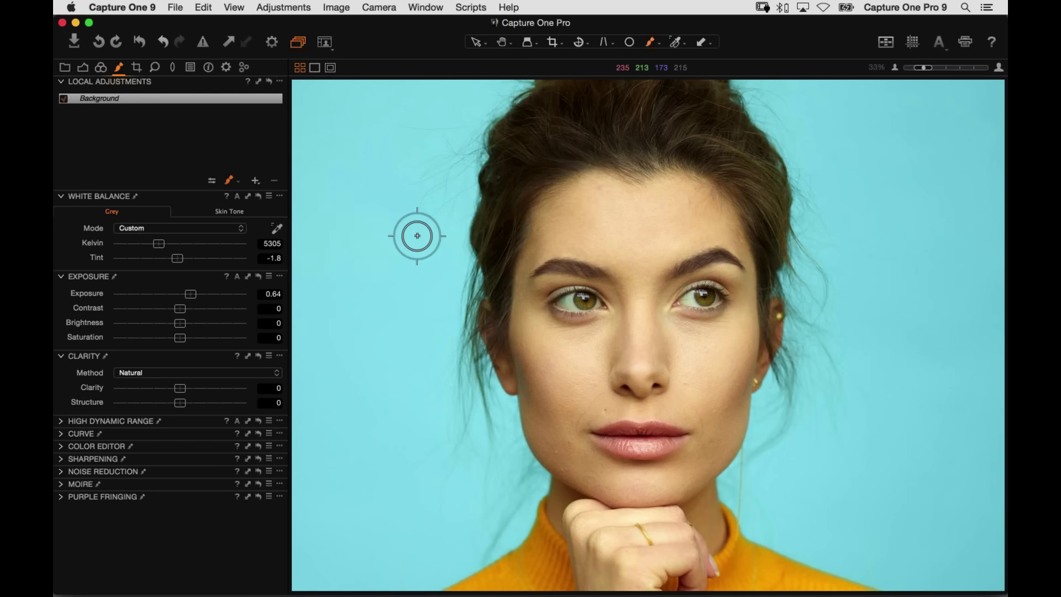
- Paint a closed mask outline on a new adjustment layer along the forehead, cheeks and chin of the face
{"action": "left_click", "coordinate": [583, 213]}
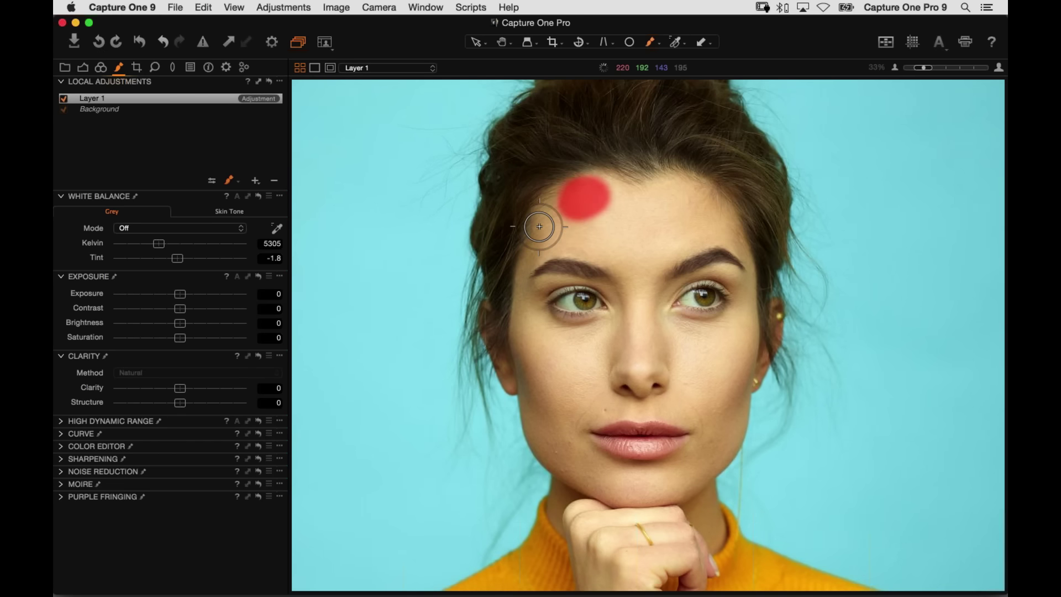
{"action": "mouse_move", "coordinate": [539, 227]}
{"action": "left_mouse_down"}
{"action": "mouse_move", "coordinate": [629, 189]}
{"action": "mouse_move", "coordinate": [606, 187]}
{"action": "left_mouse_up"}
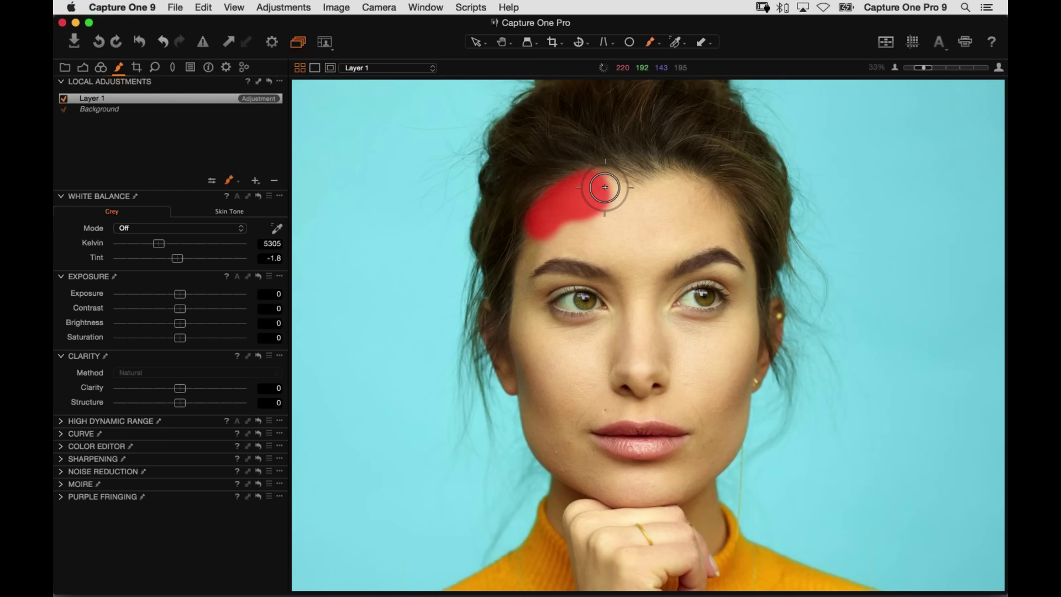
{"action": "left_click", "coordinate": [531, 250]}
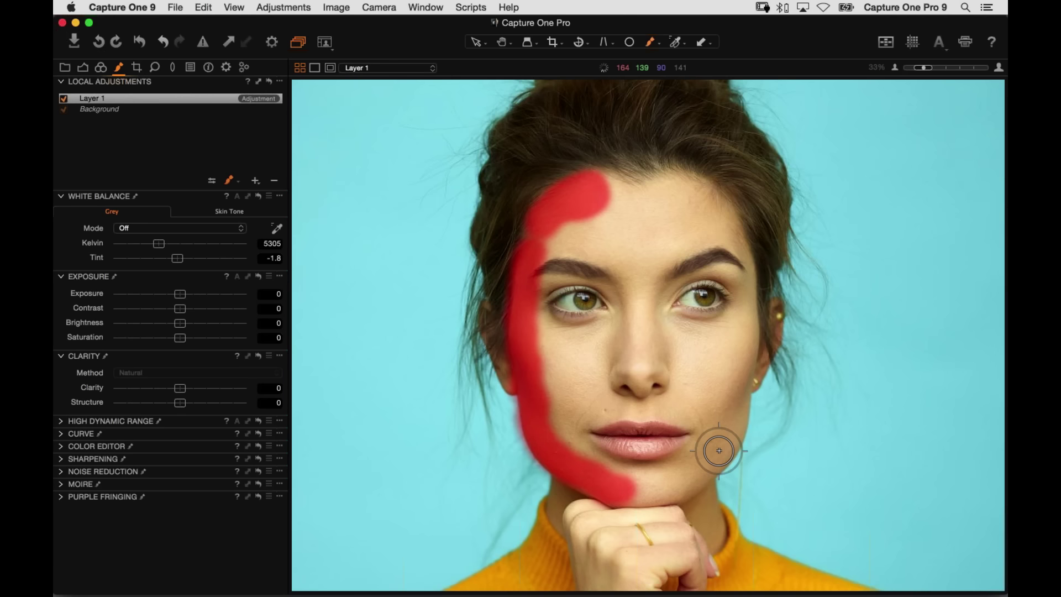
{"action": "left_click_drag", "start_coordinate": [740, 361], "coordinate": [740, 258]}
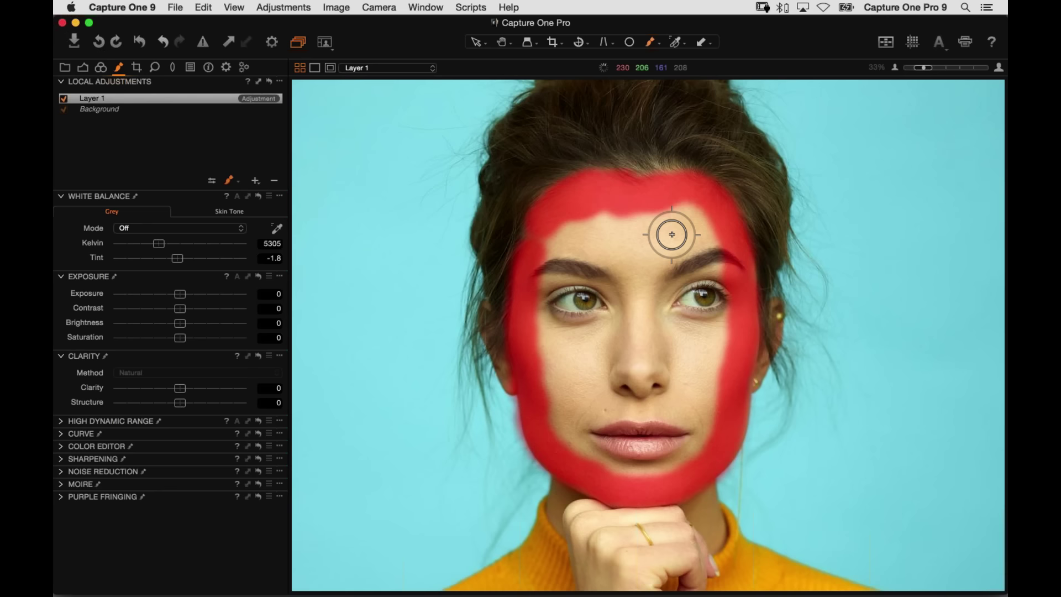
- Look up the keyboard shortcuts for inverting and filling a mask among the Local Adjustments commands in the shortcut editor
{"action": "left_click", "coordinate": [279, 83]}
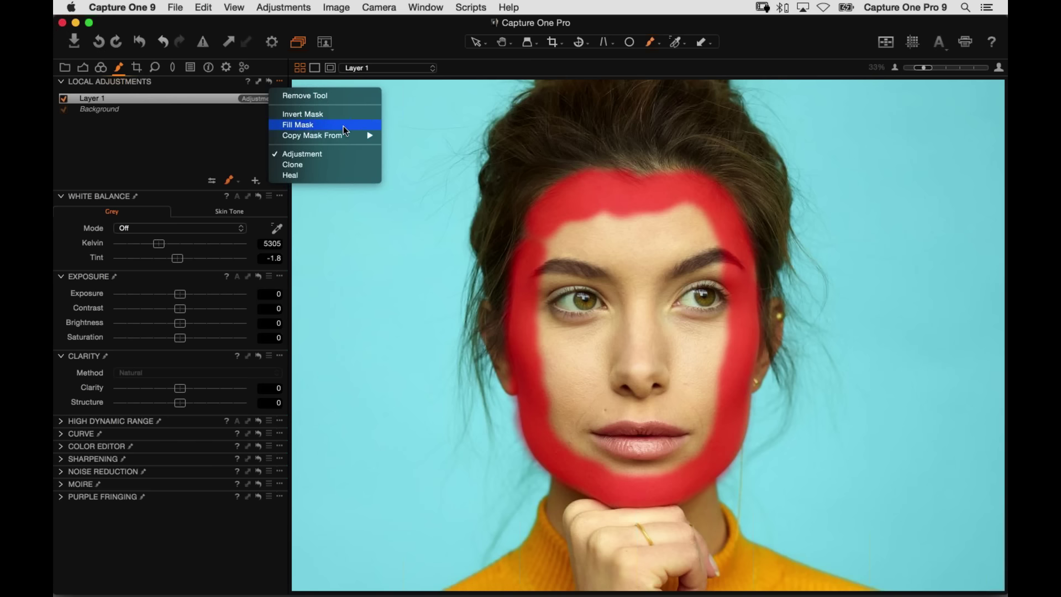
{"action": "left_click", "coordinate": [71, 7]}
{"action": "left_click", "coordinate": [72, 7]}
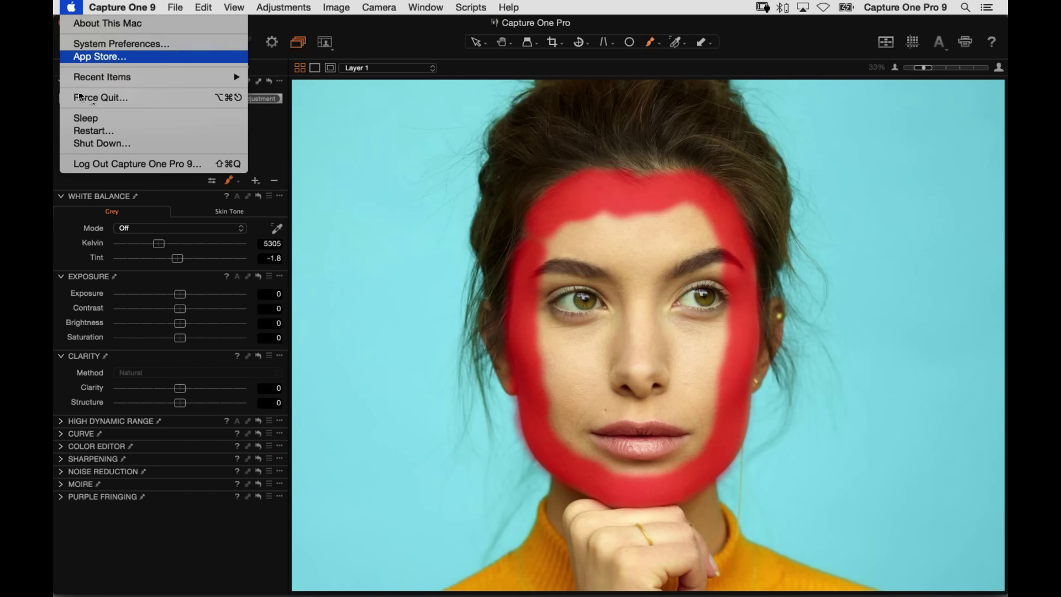
{"action": "left_click", "coordinate": [124, 7]}
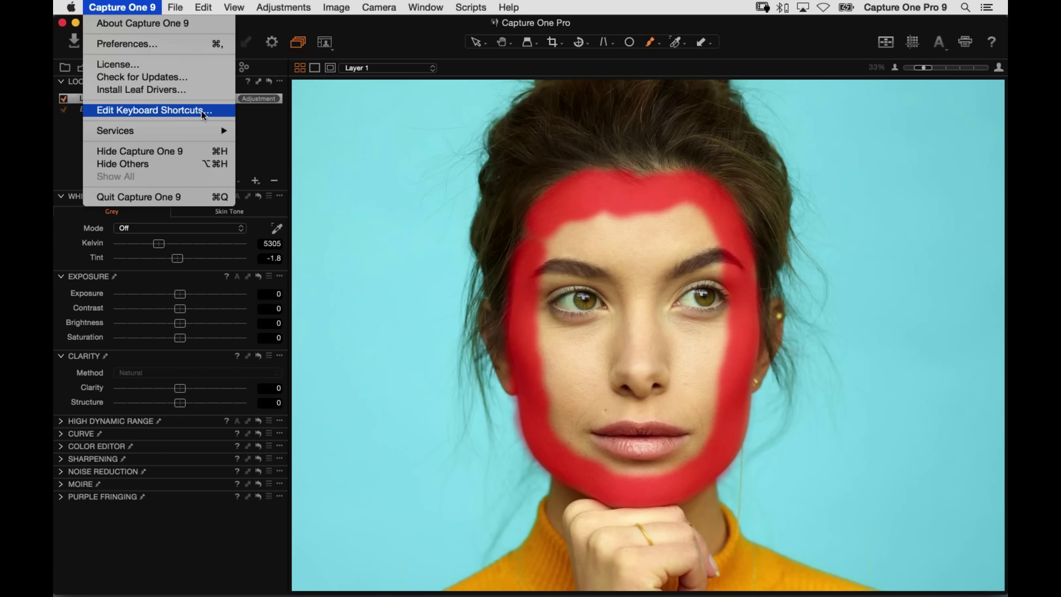
{"action": "left_click", "coordinate": [195, 113]}
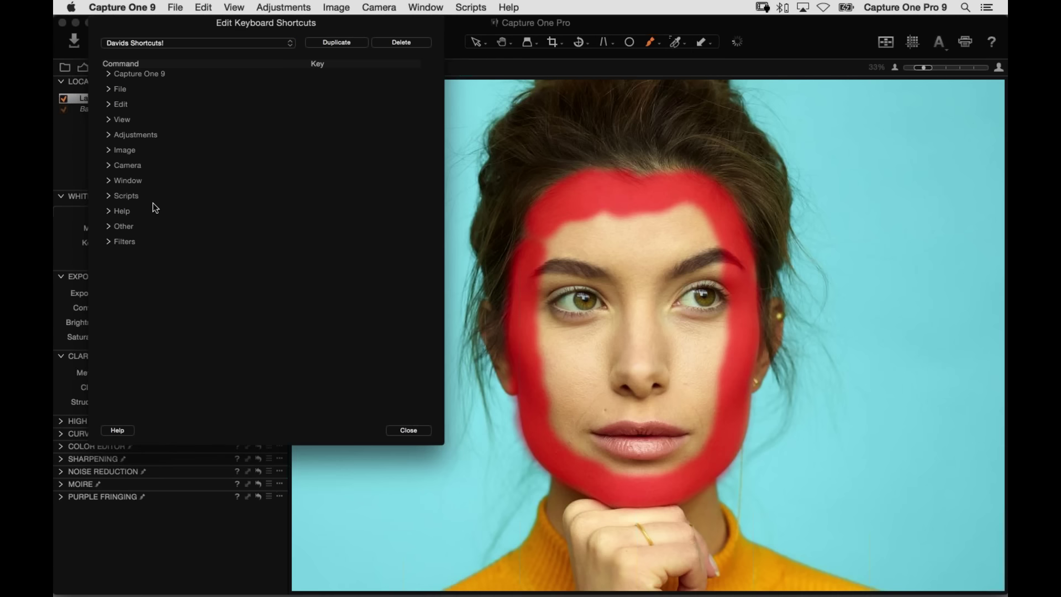
{"action": "left_click", "coordinate": [109, 226]}
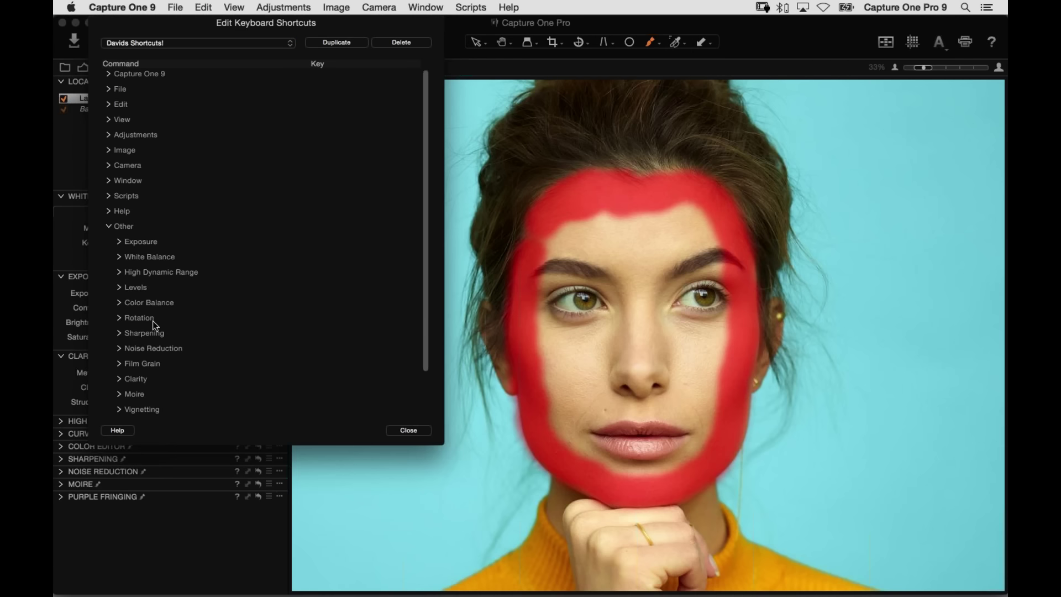
{"action": "scroll", "coordinate": [152, 320], "scroll_direction": "down", "scroll_amount": 3}
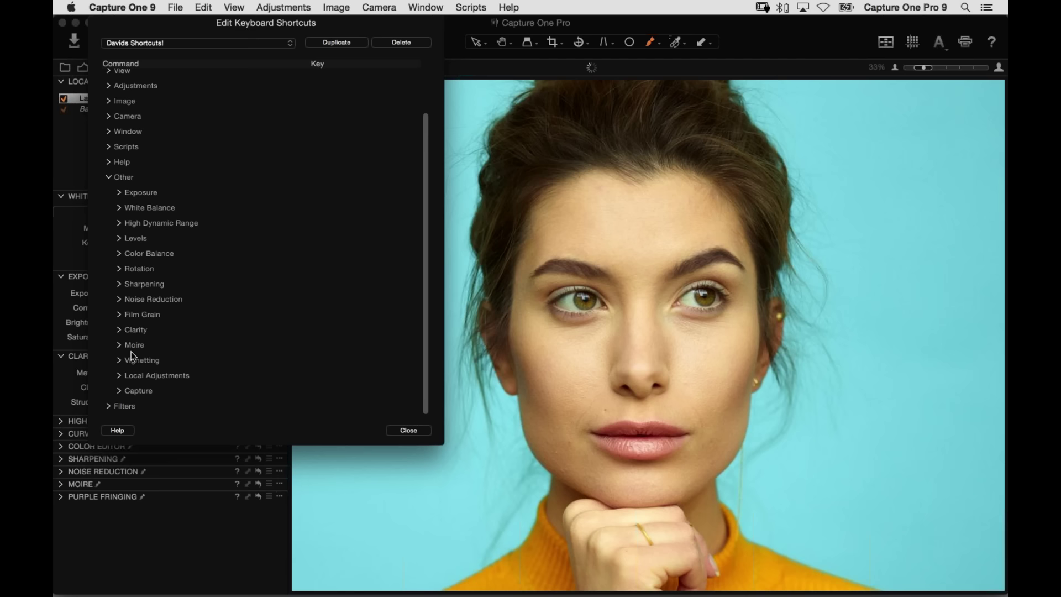
{"action": "left_click", "coordinate": [120, 377]}
{"action": "scroll", "coordinate": [177, 325], "scroll_direction": "down", "scroll_amount": 5}
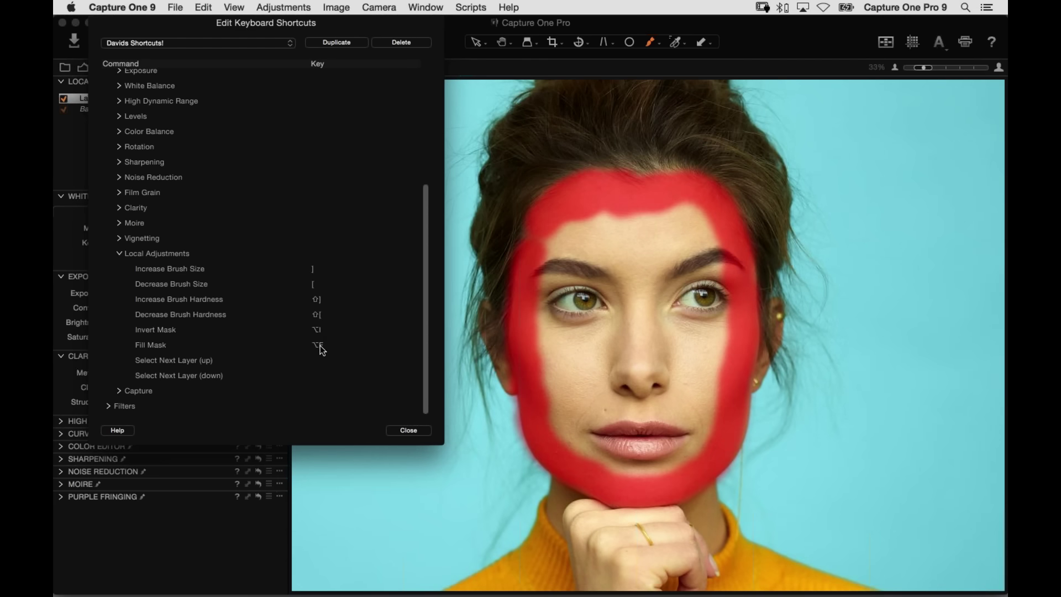
- Close the shortcut editor and fill the inside of the painted face outline on Layer 1 with Fill Mask
{"action": "left_click", "coordinate": [408, 430]}
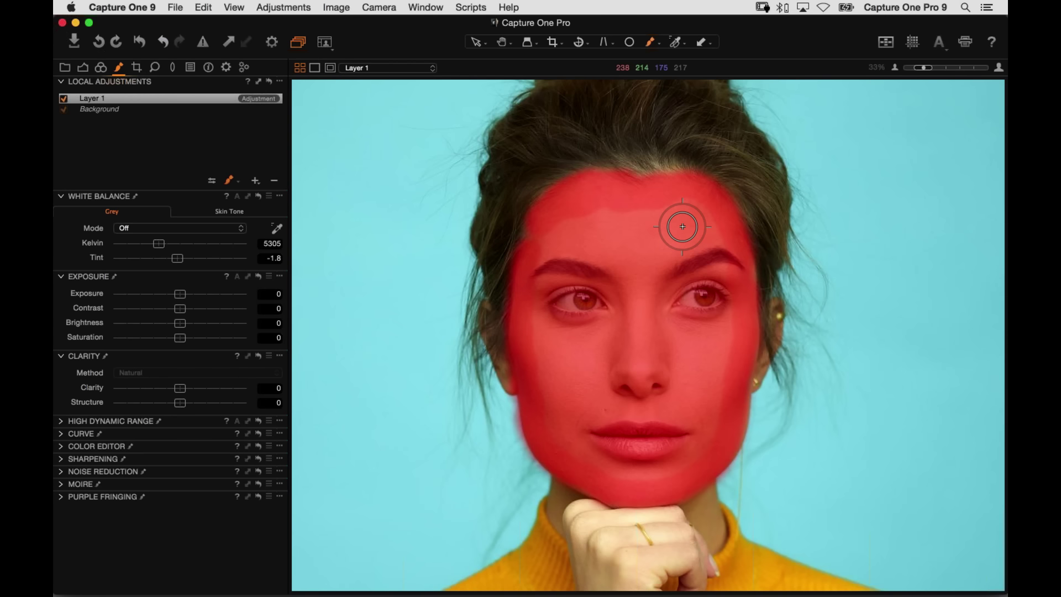
{"action": "left_click", "coordinate": [653, 227]}
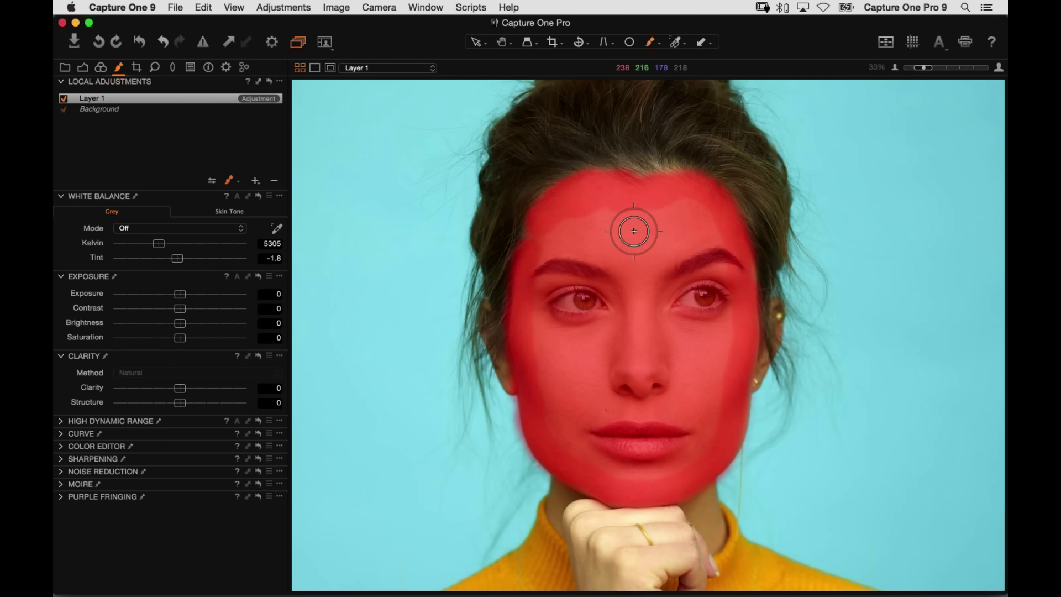
- Undo the mask fill on Layer 1 and fill the inside of the face outline again with Fill Mask
{"action": "left_click", "coordinate": [635, 231]}
{"action": "key", "text": "super+z"}
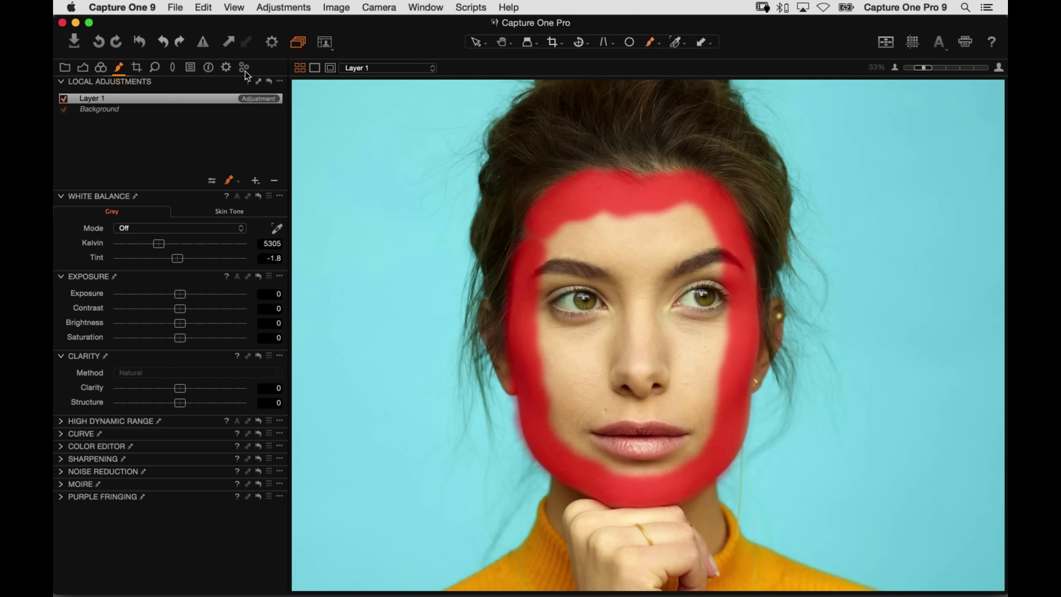
{"action": "right_click", "coordinate": [285, 99]}
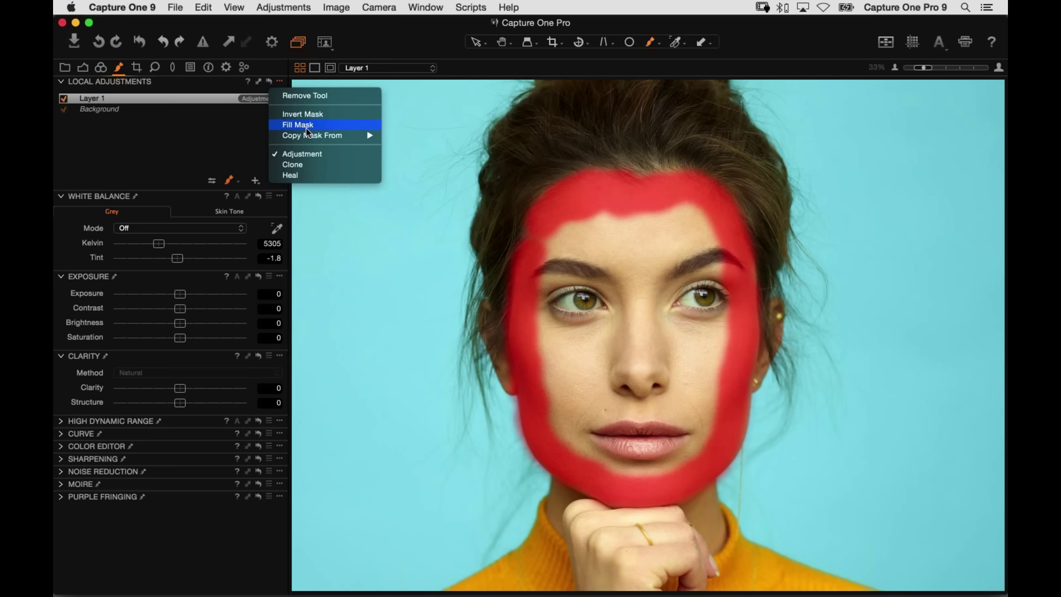
{"action": "left_click", "coordinate": [307, 126]}
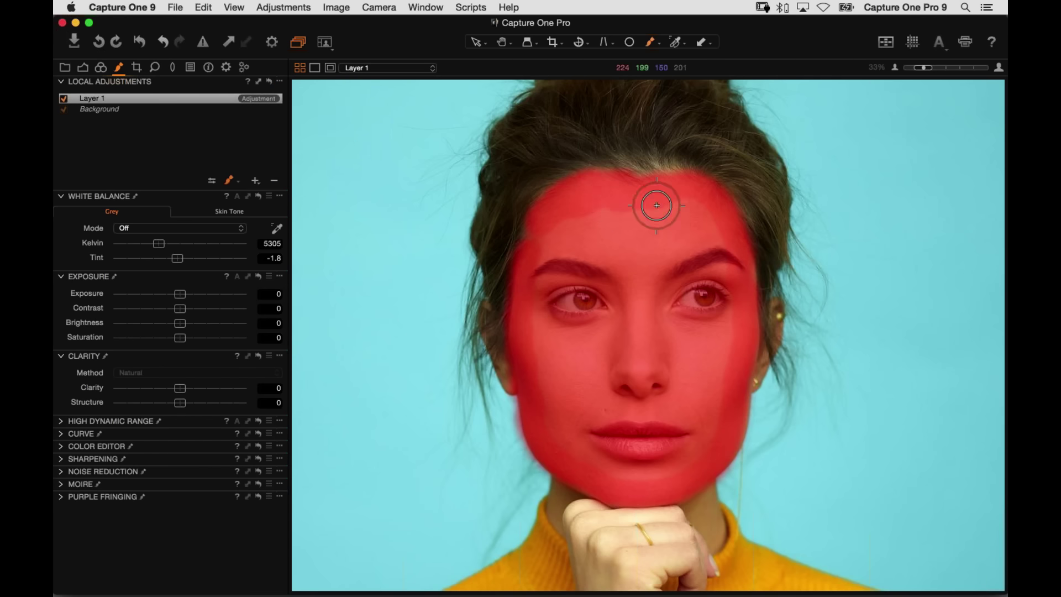
- Paint over the uneven patches inside the filled face mask to even out its coverage
{"action": "right_click", "coordinate": [639, 218]}
{"action": "mouse_move", "coordinate": [638, 218]}
{"action": "left_mouse_down"}
{"action": "mouse_move", "coordinate": [609, 230]}
{"action": "mouse_move", "coordinate": [709, 229]}
{"action": "mouse_move", "coordinate": [718, 324]}
{"action": "mouse_move", "coordinate": [699, 407]}
{"action": "mouse_move", "coordinate": [621, 446]}
{"action": "mouse_move", "coordinate": [543, 286]}
{"action": "mouse_move", "coordinate": [632, 406]}
{"action": "mouse_move", "coordinate": [665, 284]}
{"action": "mouse_move", "coordinate": [684, 320]}
{"action": "mouse_move", "coordinate": [550, 349]}
{"action": "mouse_move", "coordinate": [569, 422]}
{"action": "mouse_move", "coordinate": [669, 355]}
{"action": "mouse_move", "coordinate": [645, 244]}
{"action": "mouse_move", "coordinate": [596, 403]}
{"action": "mouse_move", "coordinate": [639, 448]}
{"action": "mouse_move", "coordinate": [684, 266]}
{"action": "mouse_move", "coordinate": [594, 252]}
{"action": "mouse_move", "coordinate": [540, 189]}
{"action": "mouse_move", "coordinate": [550, 205]}
{"action": "mouse_move", "coordinate": [525, 339]}
{"action": "mouse_move", "coordinate": [700, 296]}
{"action": "mouse_move", "coordinate": [577, 303]}
{"action": "mouse_move", "coordinate": [582, 285]}
{"action": "mouse_move", "coordinate": [569, 301]}
{"action": "left_mouse_up"}
- Reduce the eraser brush size and erase the Layer 1 mask from both eyes
{"action": "key", "text": "space"}
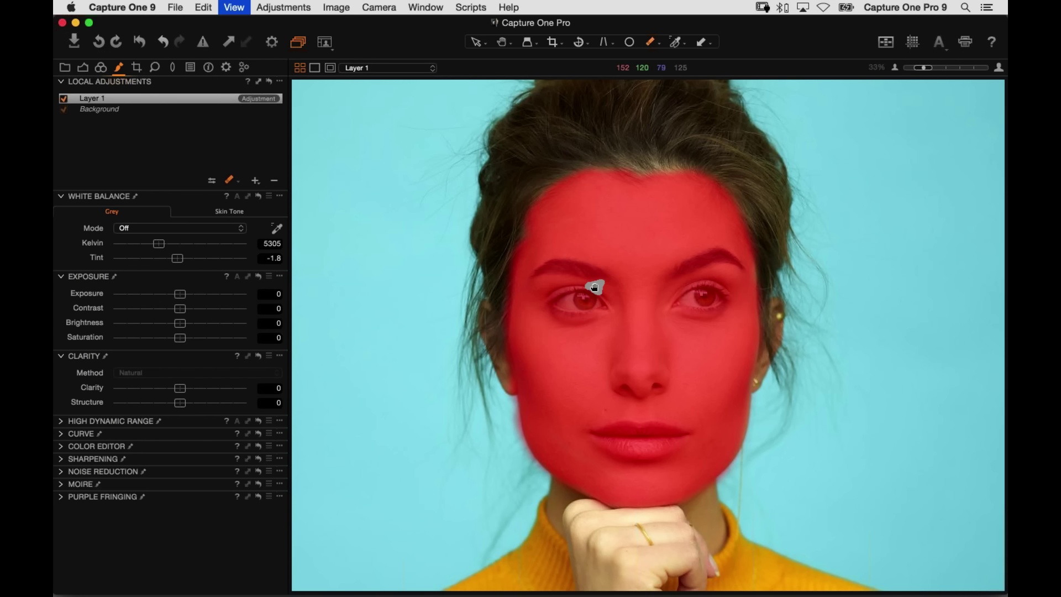
{"action": "key", "text": "super+plus"}
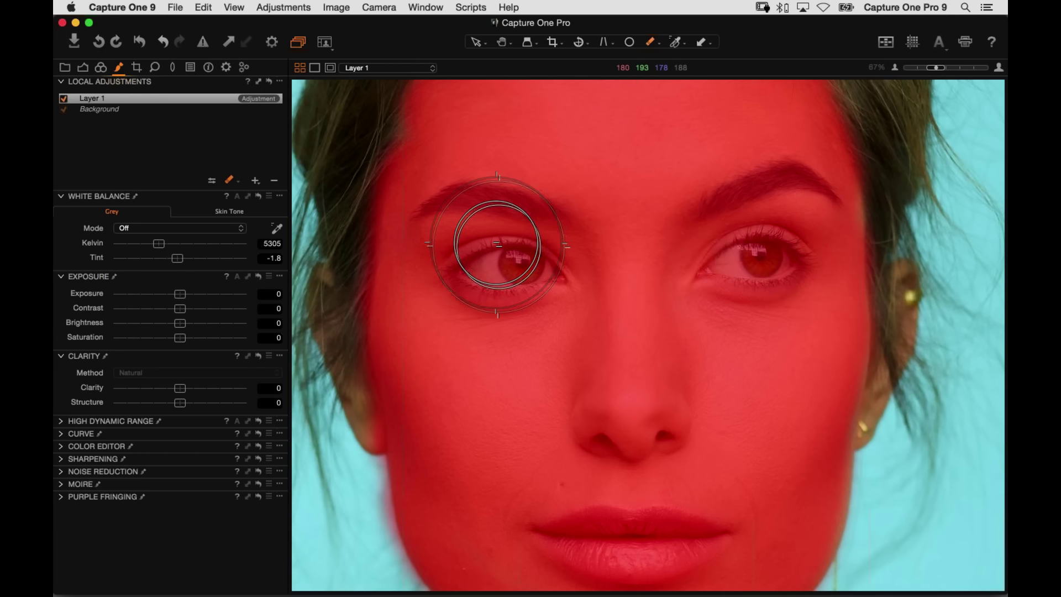
{"action": "right_click", "coordinate": [535, 164]}
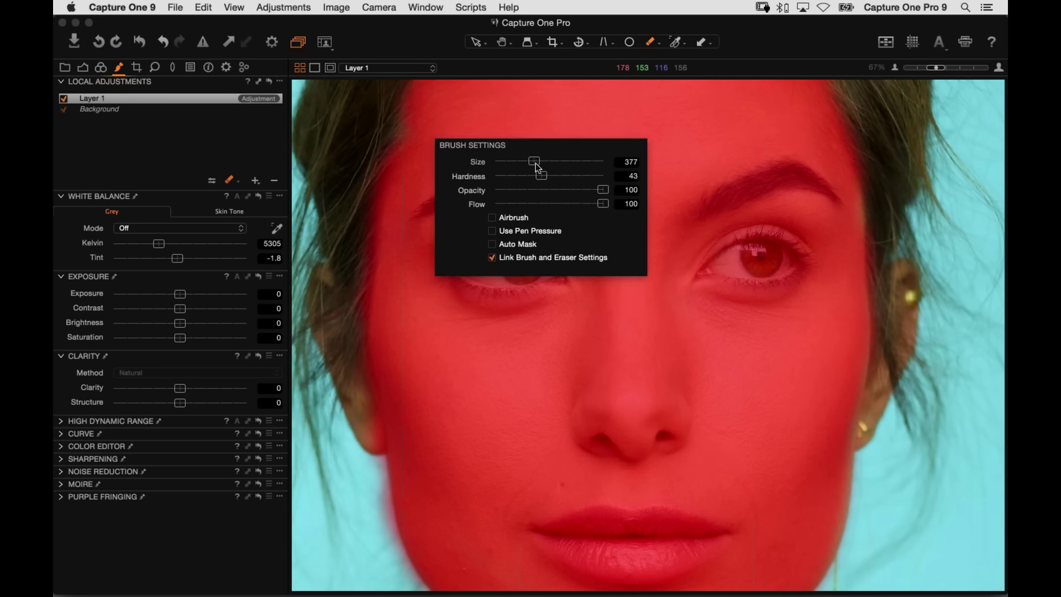
{"action": "key", "text": "Escape"}
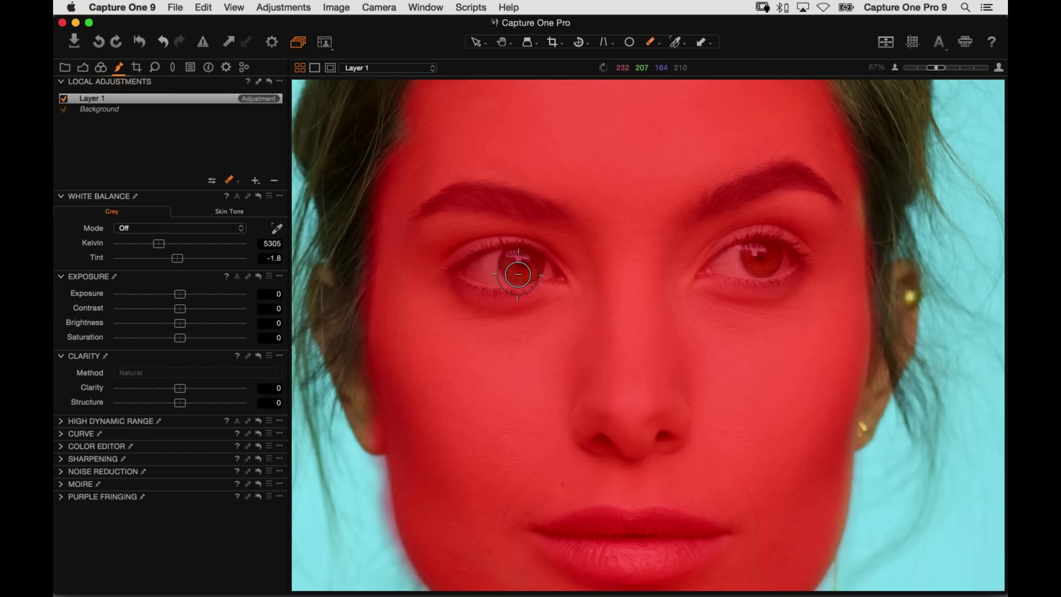
{"action": "mouse_move", "coordinate": [518, 274]}
{"action": "left_mouse_down"}
{"action": "mouse_move", "coordinate": [511, 263]}
{"action": "mouse_move", "coordinate": [525, 274]}
{"action": "mouse_move", "coordinate": [471, 269]}
{"action": "mouse_move", "coordinate": [547, 279]}
{"action": "mouse_move", "coordinate": [459, 268]}
{"action": "mouse_move", "coordinate": [515, 287]}
{"action": "mouse_move", "coordinate": [556, 282]}
{"action": "left_mouse_up"}
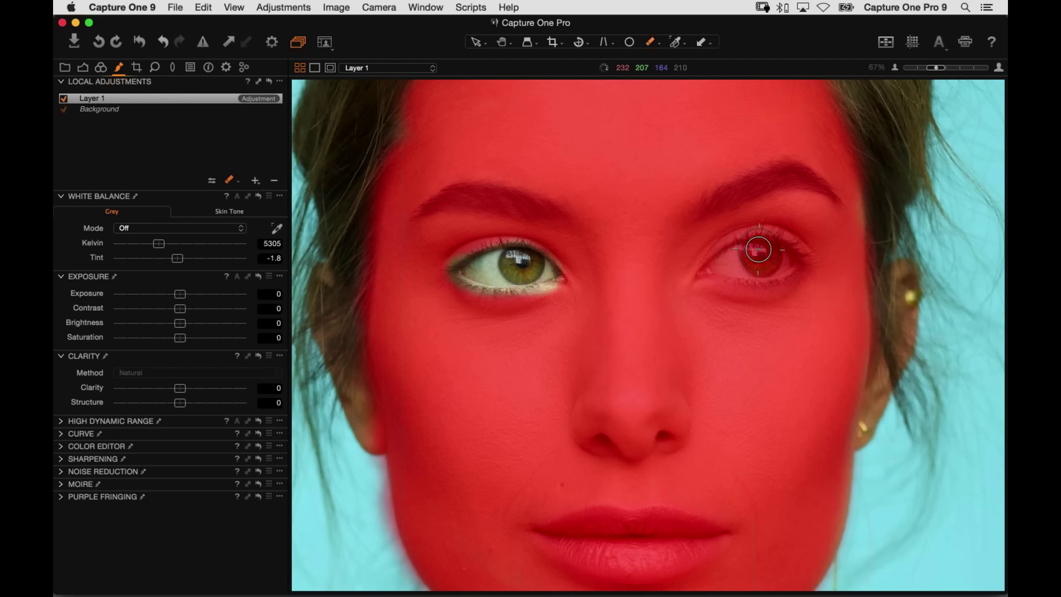
{"action": "mouse_move", "coordinate": [796, 254]}
{"action": "left_mouse_down"}
{"action": "mouse_move", "coordinate": [762, 241]}
{"action": "mouse_move", "coordinate": [720, 262]}
{"action": "mouse_move", "coordinate": [770, 275]}
{"action": "mouse_move", "coordinate": [782, 256]}
{"action": "left_mouse_up"}
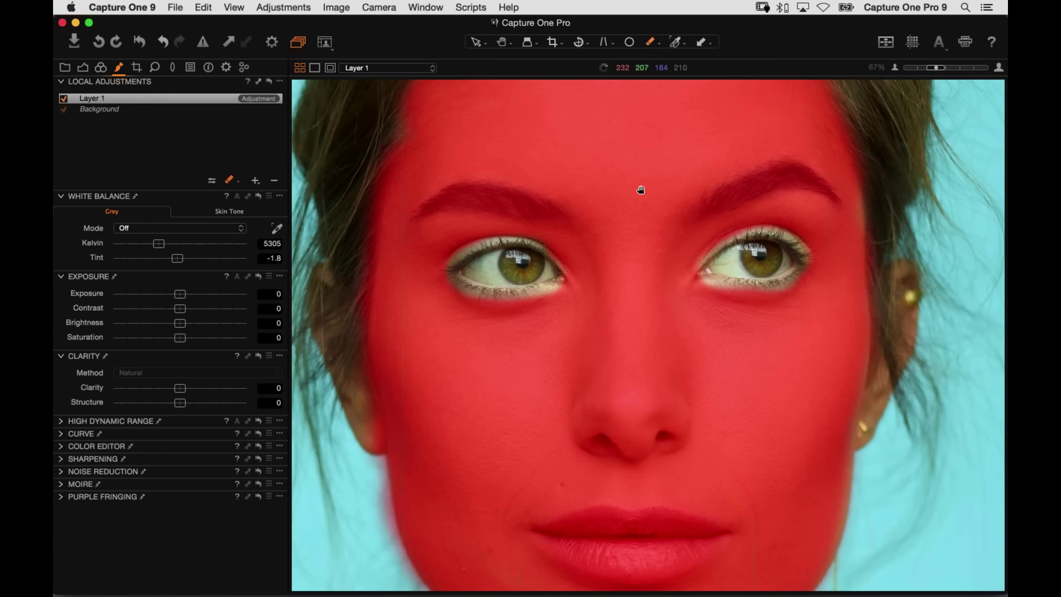
- Erase the Layer 1 mask from the upper and lower lips, including the area between them
{"action": "scroll", "coordinate": [640, 188], "scroll_direction": "down", "scroll_amount": 5}
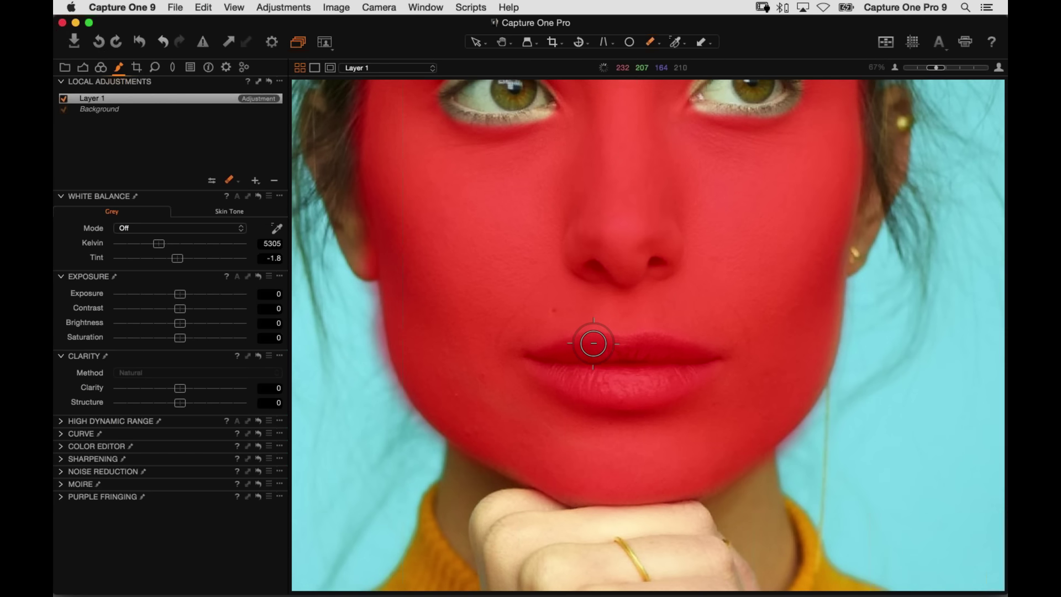
{"action": "left_click", "coordinate": [591, 348]}
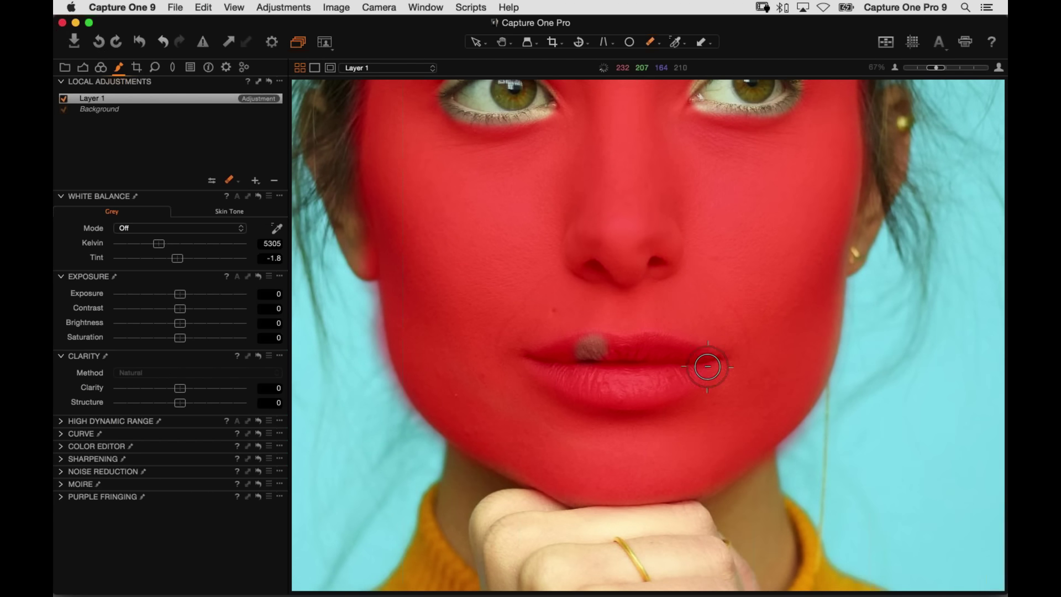
{"action": "mouse_move", "coordinate": [705, 367]}
{"action": "left_mouse_down"}
{"action": "mouse_move", "coordinate": [625, 398]}
{"action": "mouse_move", "coordinate": [543, 367]}
{"action": "left_mouse_up"}
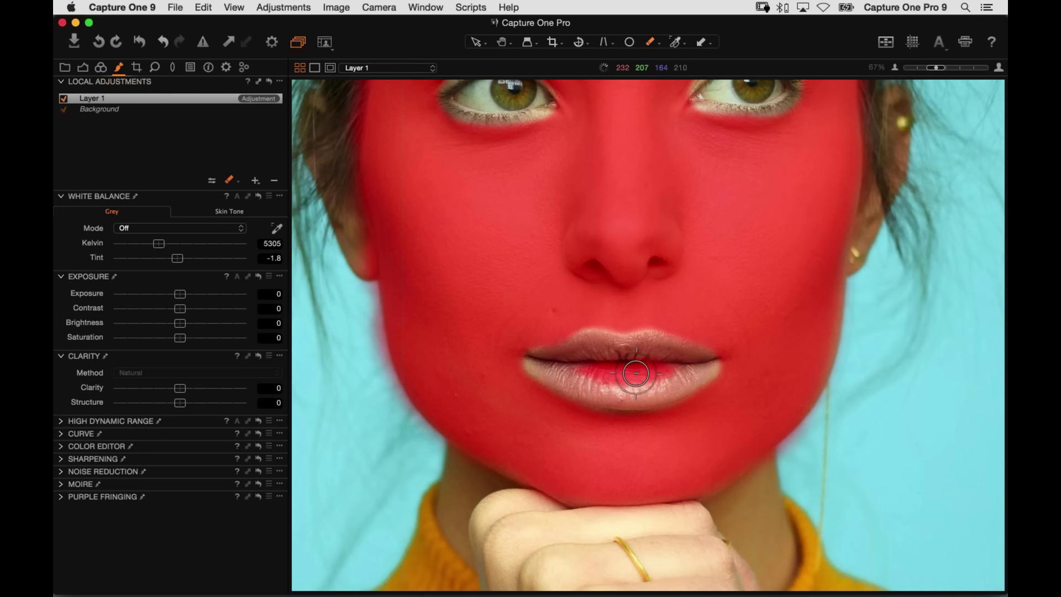
{"action": "mouse_move", "coordinate": [635, 373]}
{"action": "left_mouse_down"}
{"action": "mouse_move", "coordinate": [664, 370]}
{"action": "mouse_move", "coordinate": [611, 378]}
{"action": "mouse_move", "coordinate": [672, 354]}
{"action": "left_mouse_up"}
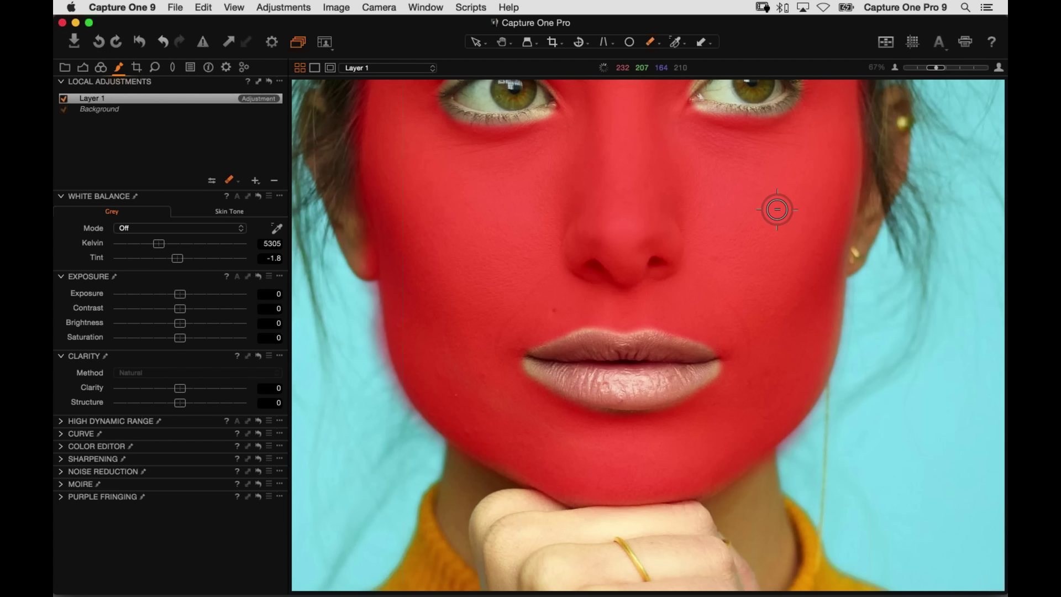
- Hide the mask overlay and soften the facial skin on Layer 1 with Clarity -51 and Structure -33
{"action": "key", "text": "super+minus"}
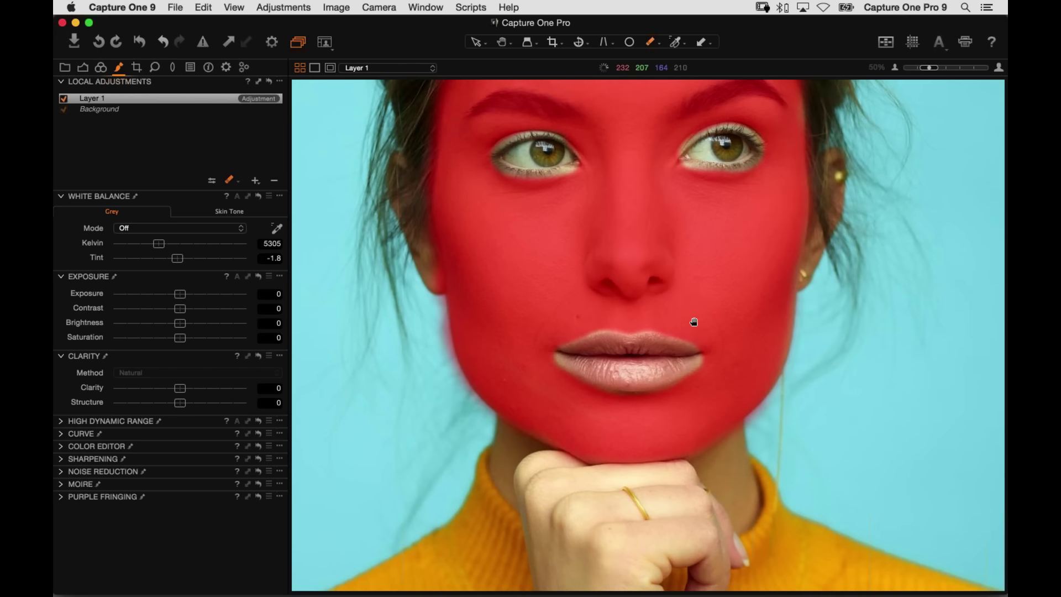
{"action": "scroll", "coordinate": [694, 321], "scroll_direction": "up", "scroll_amount": 5}
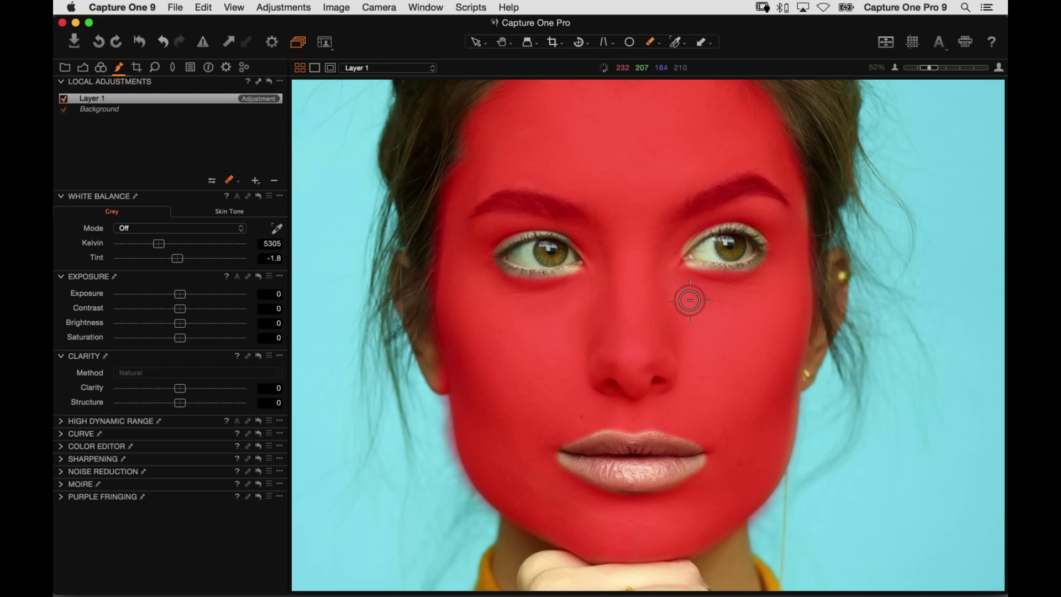
{"action": "key", "text": "m"}
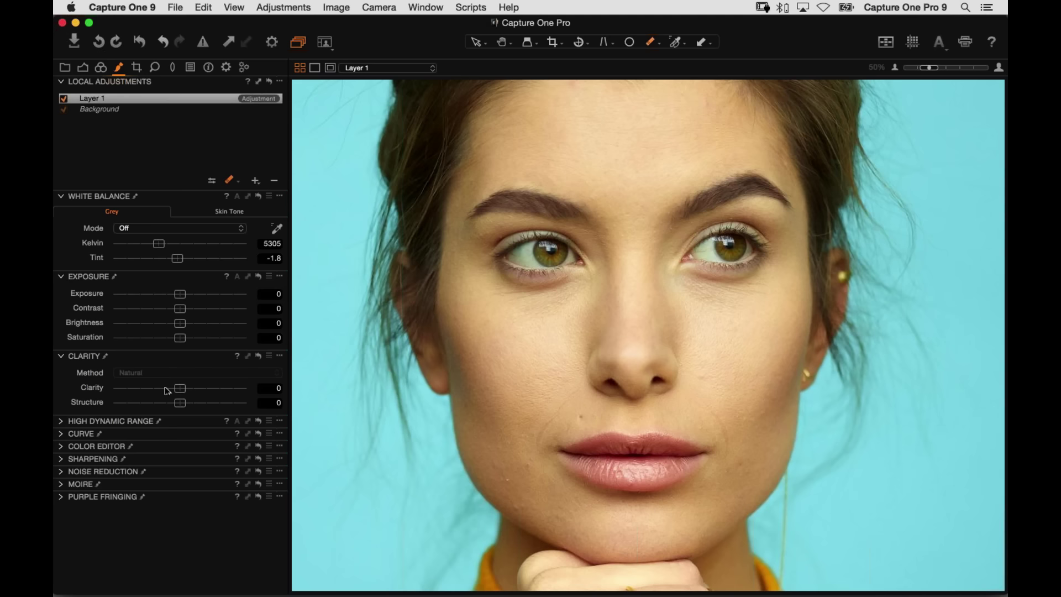
{"action": "scroll", "coordinate": [165, 387], "scroll_direction": "up", "scroll_amount": 2}
{"action": "left_click", "coordinate": [158, 387]}
{"action": "scroll", "coordinate": [154, 399], "scroll_direction": "down", "scroll_amount": 6}
{"action": "left_click_drag", "start_coordinate": [177, 404], "coordinate": [156, 412]}
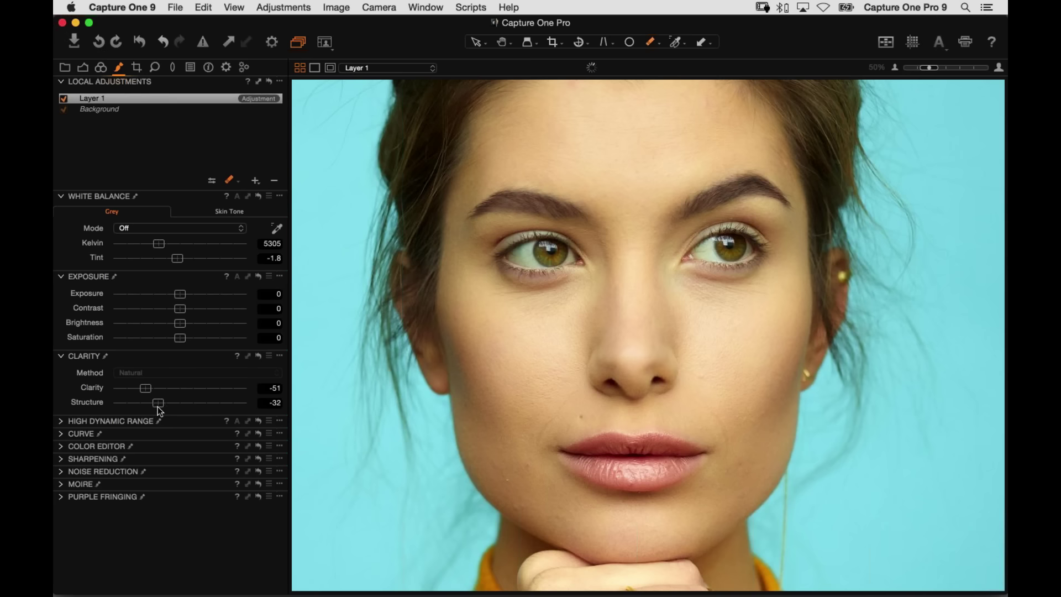
{"action": "scroll", "coordinate": [160, 398], "scroll_direction": "down", "scroll_amount": 2}
{"action": "left_click", "coordinate": [999, 67]}
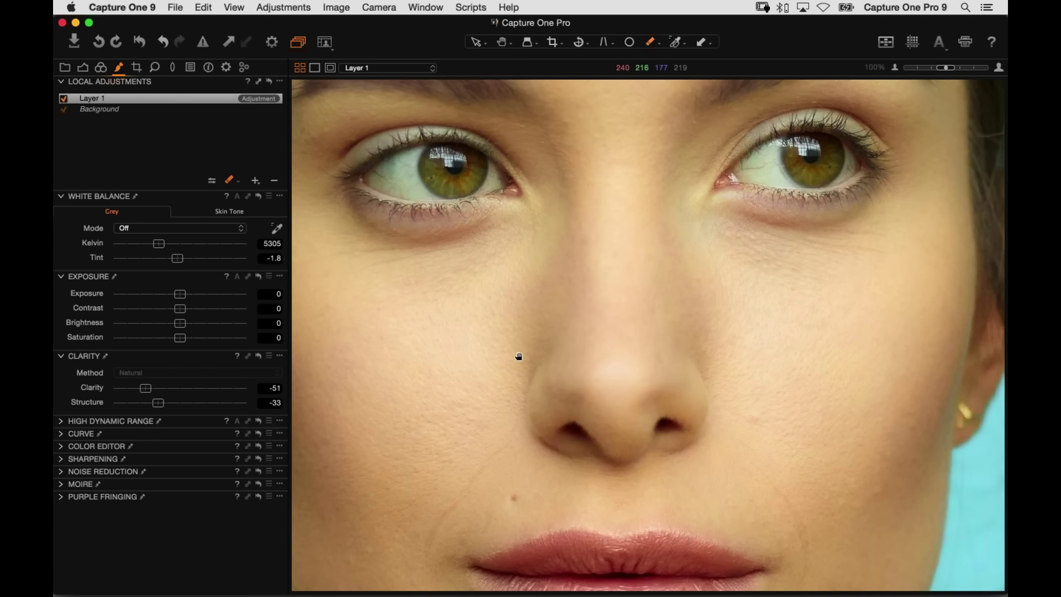
{"action": "left_click_drag", "start_coordinate": [518, 358], "coordinate": [629, 287]}
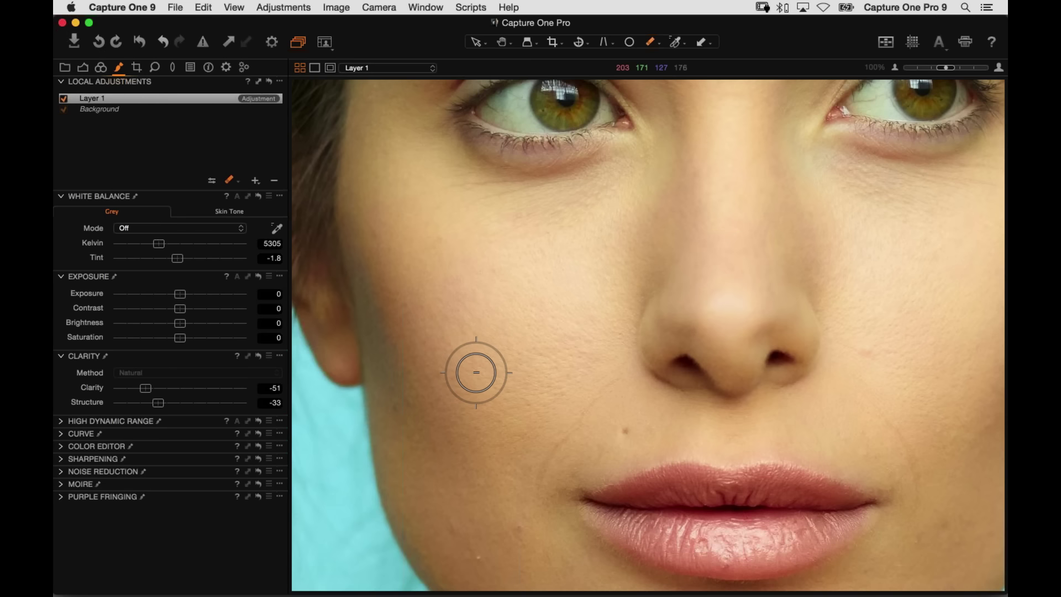
- Compare the face with Layer 1 off and on, and inspect the layer's mask over the skin
{"action": "left_click", "coordinate": [64, 99]}
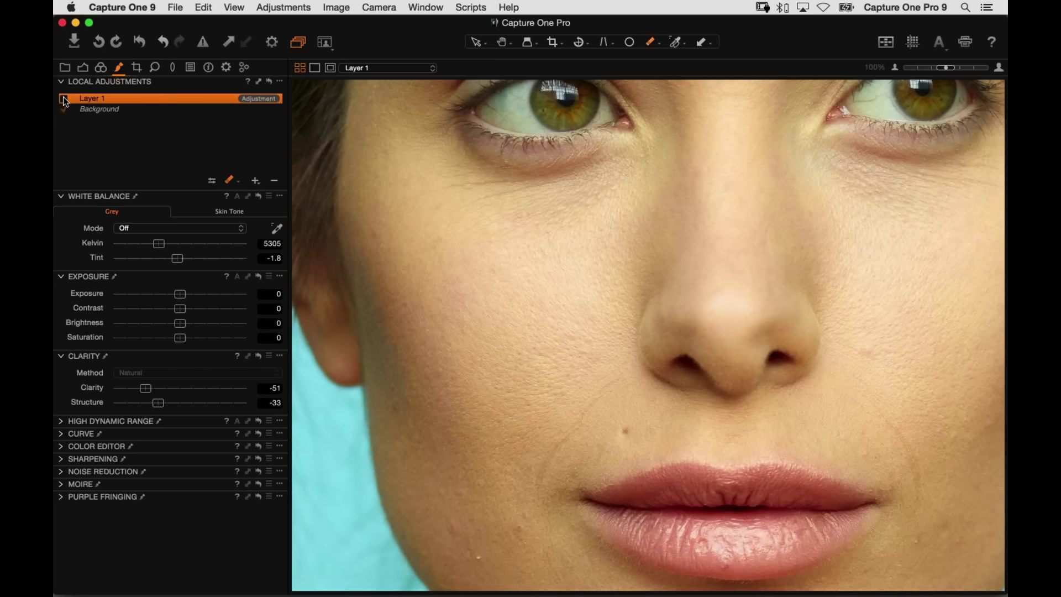
{"action": "left_click", "coordinate": [64, 99]}
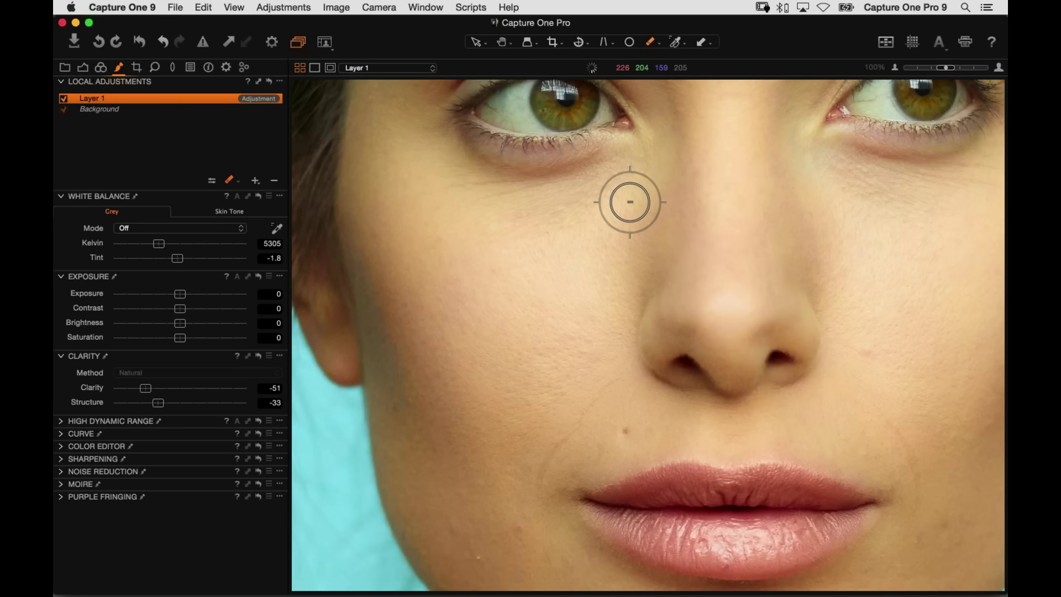
{"action": "key", "text": "m"}
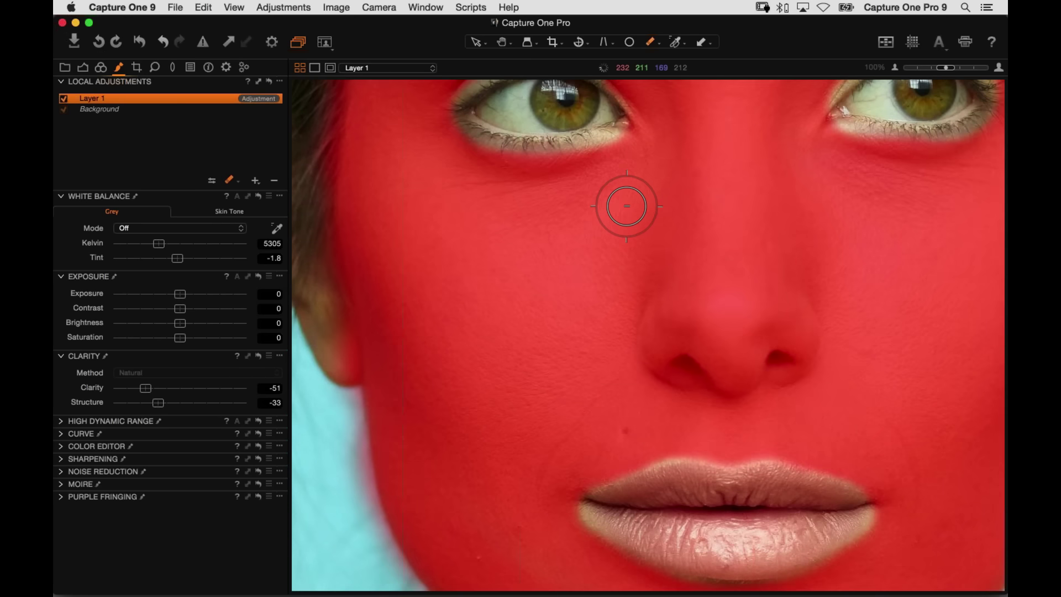
{"action": "key", "text": "m"}
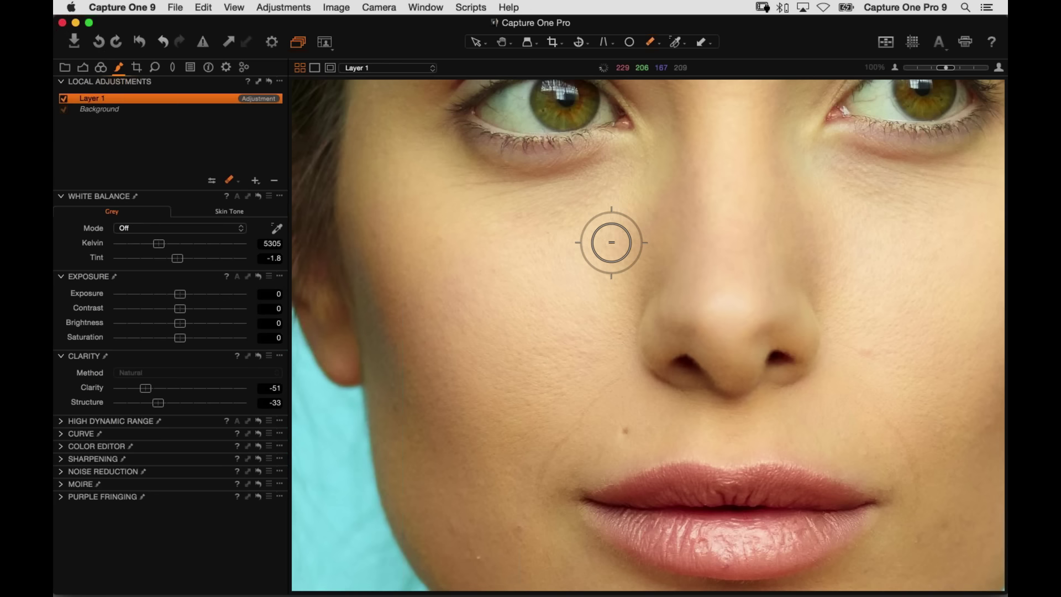
{"action": "key", "text": "m"}
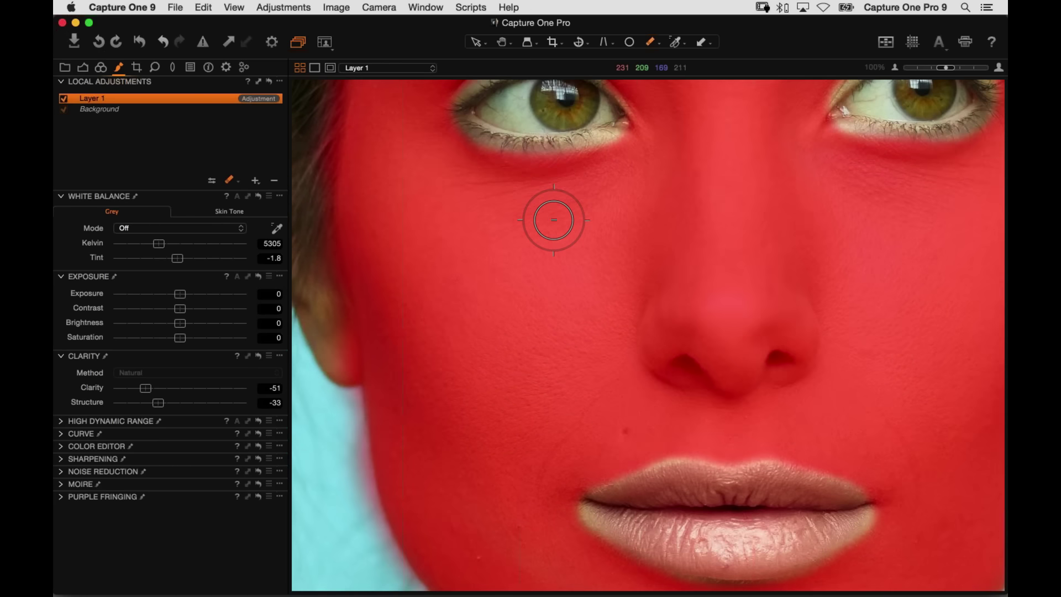
{"action": "key", "text": "m"}
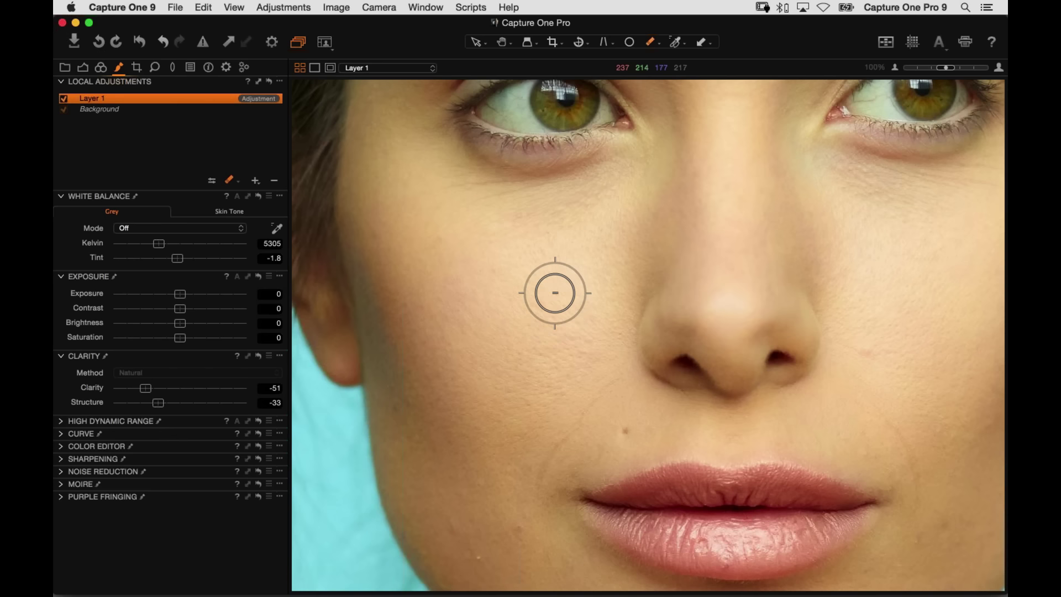
{"action": "left_click", "coordinate": [531, 272]}
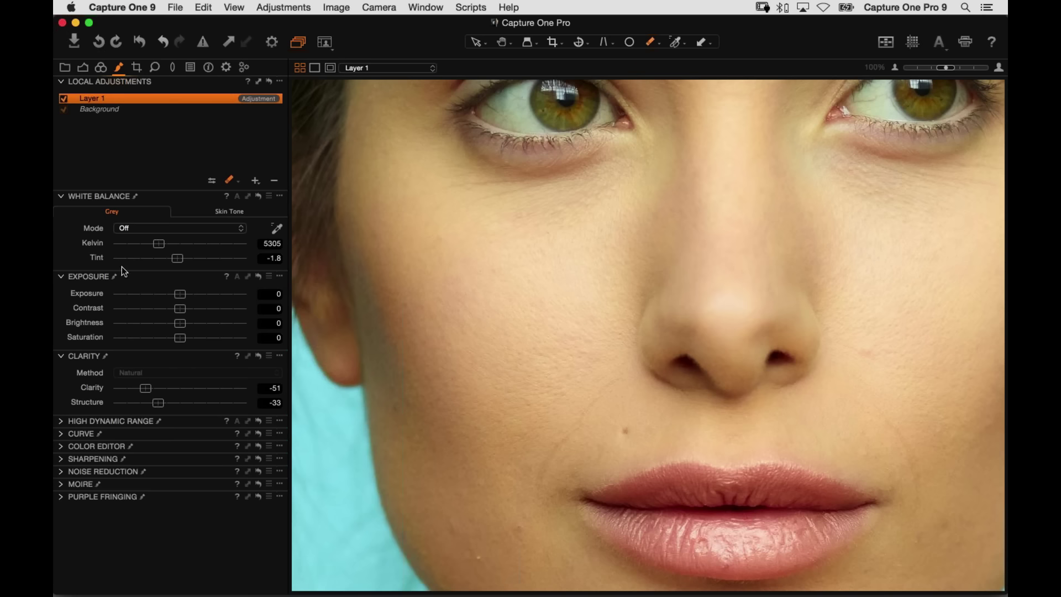
- Move the Color Editor directly beneath Local Adjustments and open its Skin Tone mode
{"action": "left_click_drag", "start_coordinate": [97, 446], "coordinate": [99, 196]}
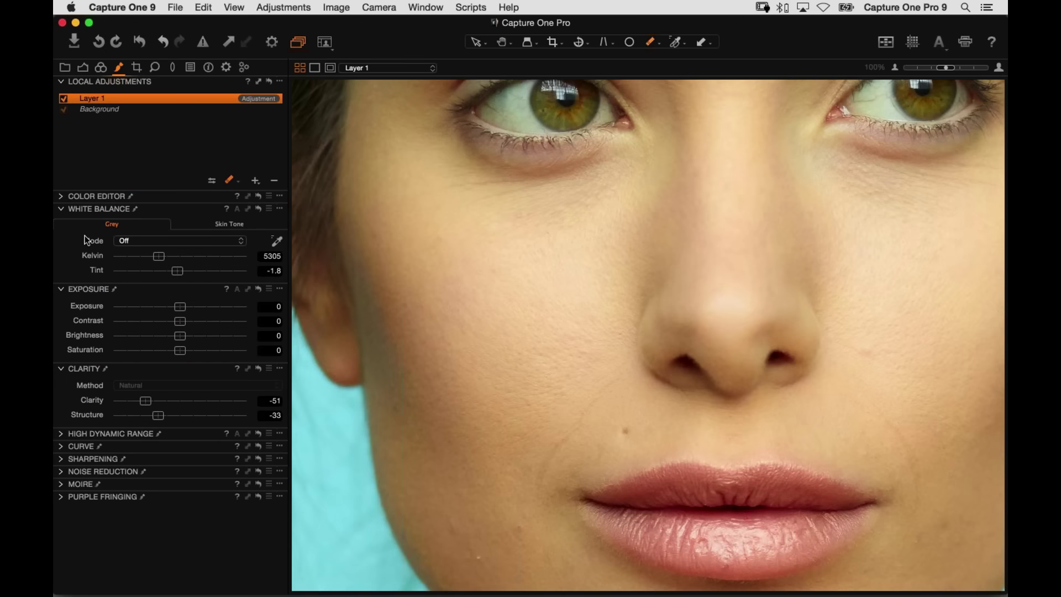
{"action": "left_click", "coordinate": [97, 196], "text": "alt"}
{"action": "left_click", "coordinate": [253, 109]}
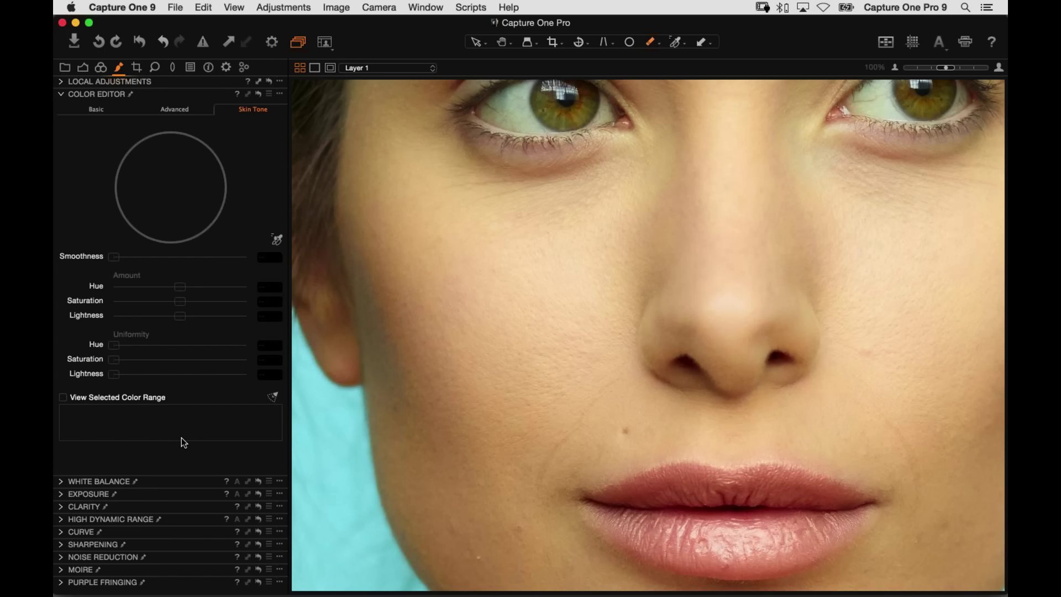
- Pick the skin tone from the cheek beside the nose and widen the selected colour range around it
{"action": "left_click", "coordinate": [277, 239]}
{"action": "left_click_drag", "start_coordinate": [553, 358], "coordinate": [584, 329]}
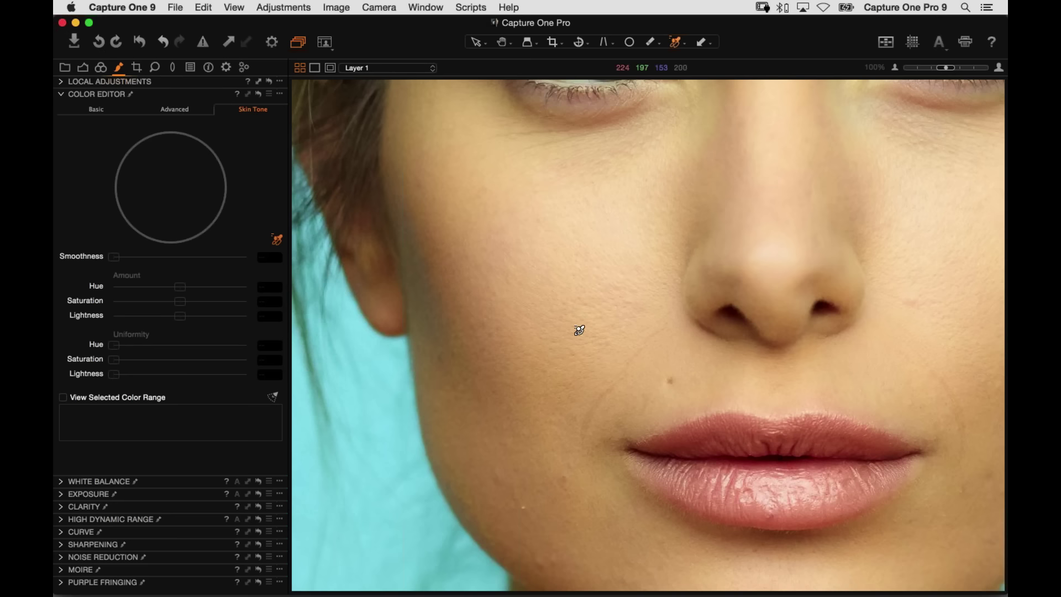
{"action": "left_click", "coordinate": [582, 332]}
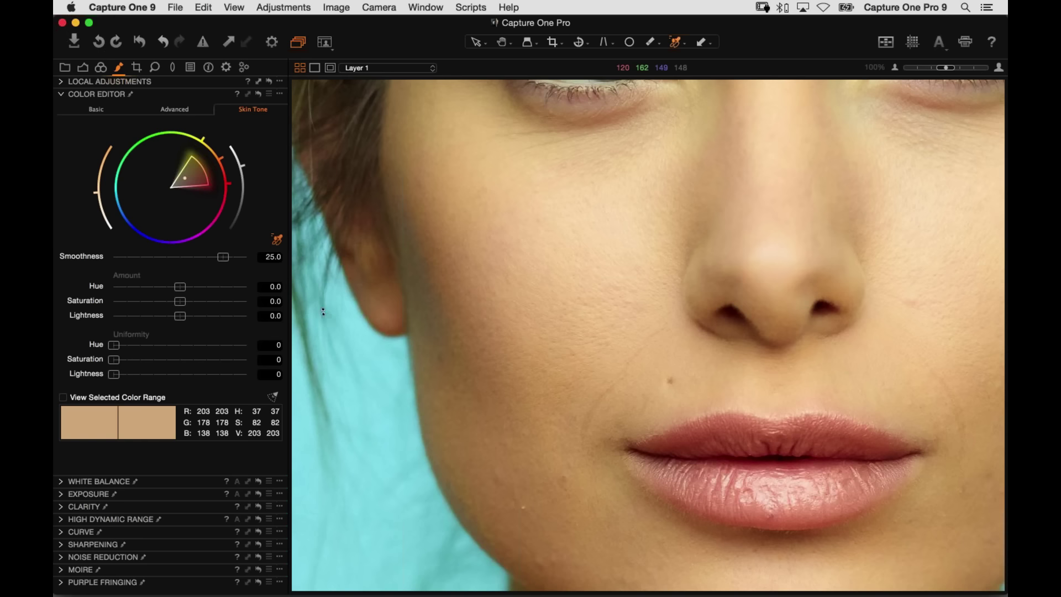
{"action": "left_click_drag", "start_coordinate": [196, 188], "coordinate": [202, 195]}
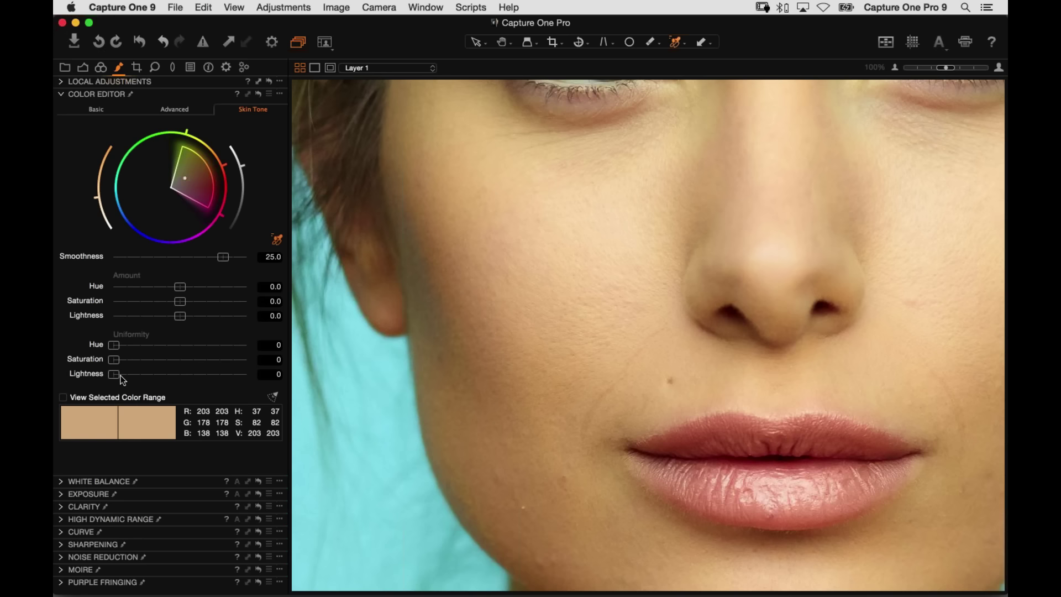
- Set the skin tone uniformity to Hue 100, Saturation 89 and Lightness 20
{"action": "left_click_drag", "start_coordinate": [123, 345], "coordinate": [246, 345]}
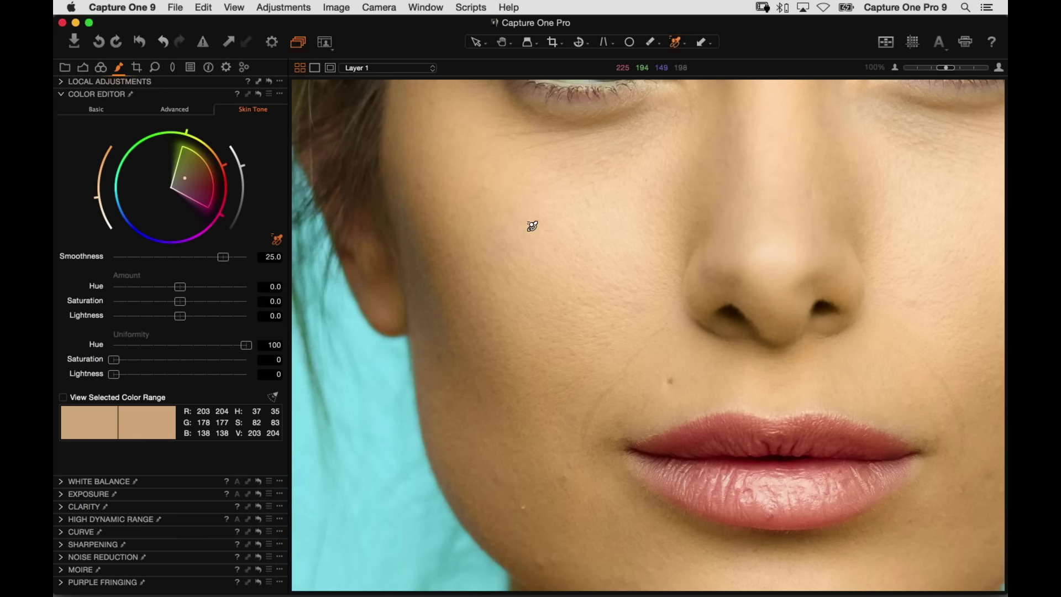
{"action": "left_click_drag", "start_coordinate": [115, 360], "coordinate": [221, 433]}
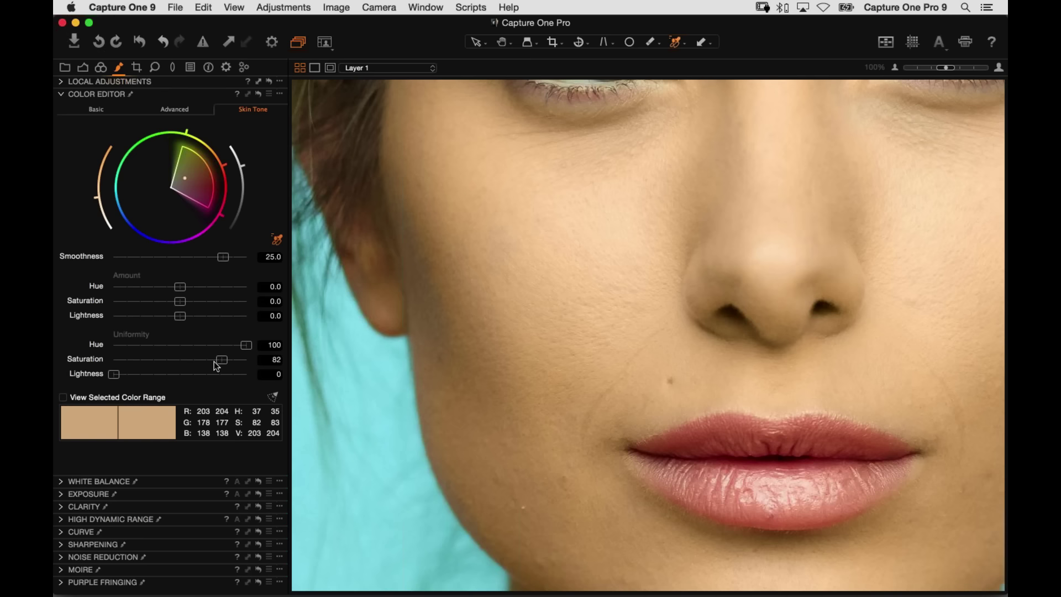
{"action": "left_click_drag", "start_coordinate": [221, 360], "coordinate": [191, 360]}
{"action": "double_click", "coordinate": [68, 361]}
{"action": "left_click_drag", "start_coordinate": [212, 360], "coordinate": [232, 360]}
{"action": "left_click_drag", "start_coordinate": [115, 374], "coordinate": [119, 374]}
{"action": "left_click_drag", "start_coordinate": [236, 378], "coordinate": [323, 380]}
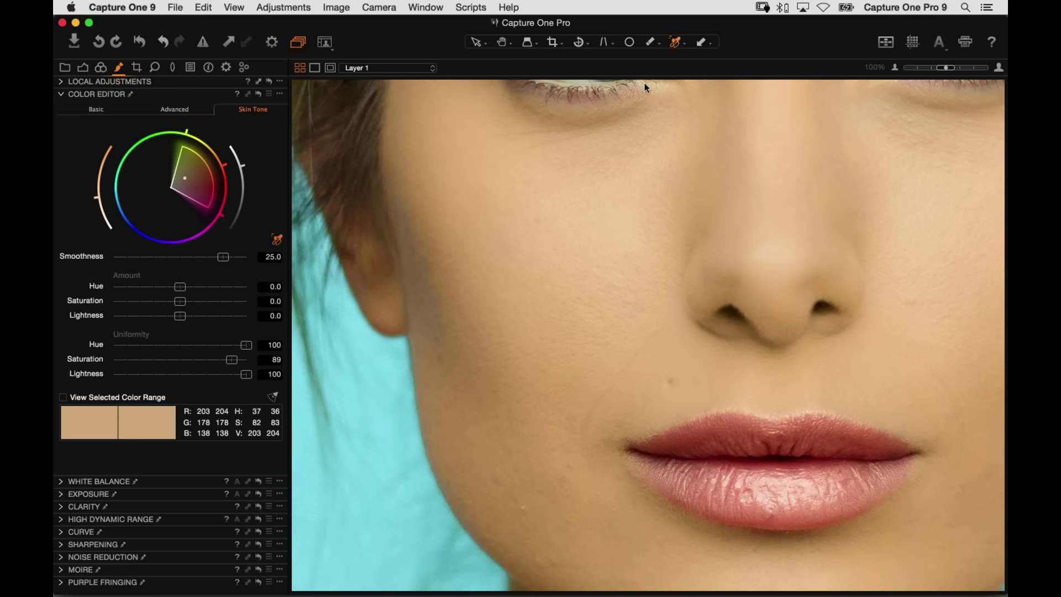
{"action": "left_click_drag", "start_coordinate": [246, 374], "coordinate": [140, 379]}
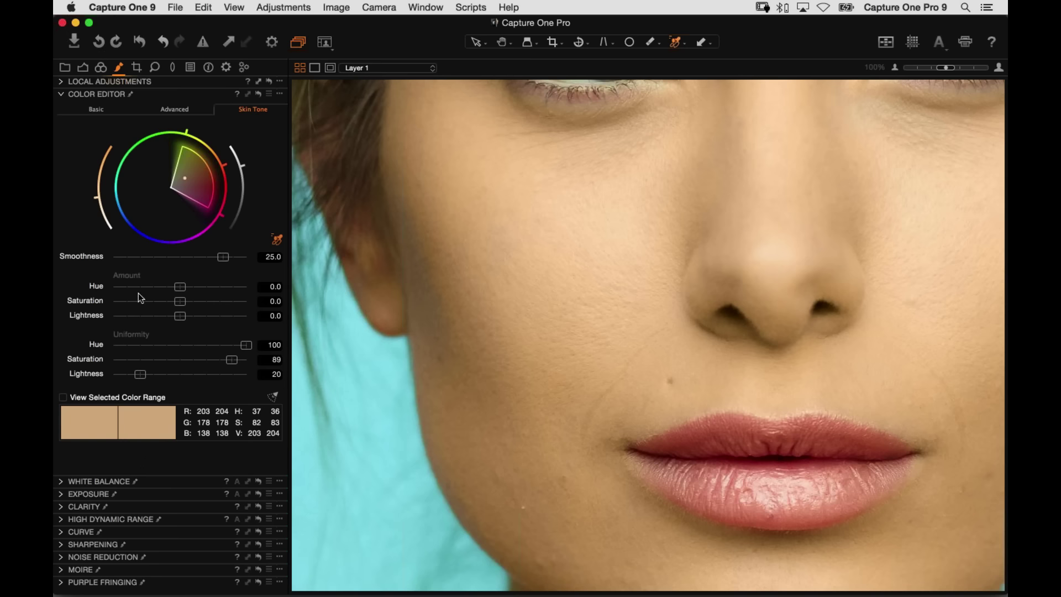
- Reveal the local adjustment layers and compare the face with Layer 1 off and on
{"action": "left_click", "coordinate": [65, 81]}
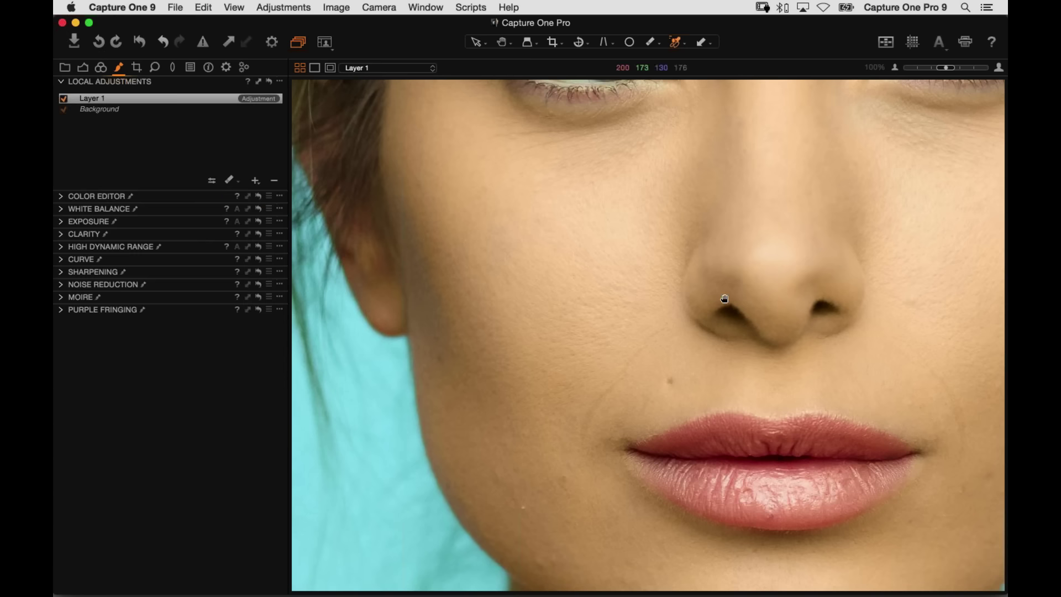
{"action": "scroll", "coordinate": [696, 289], "scroll_direction": "up", "scroll_amount": 3}
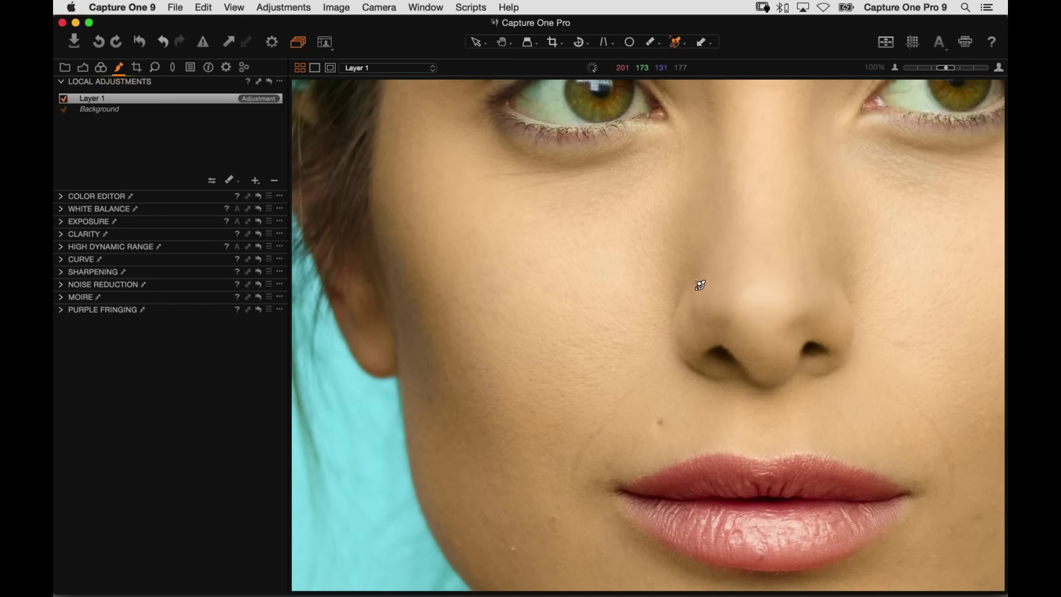
{"action": "left_click", "coordinate": [64, 99]}
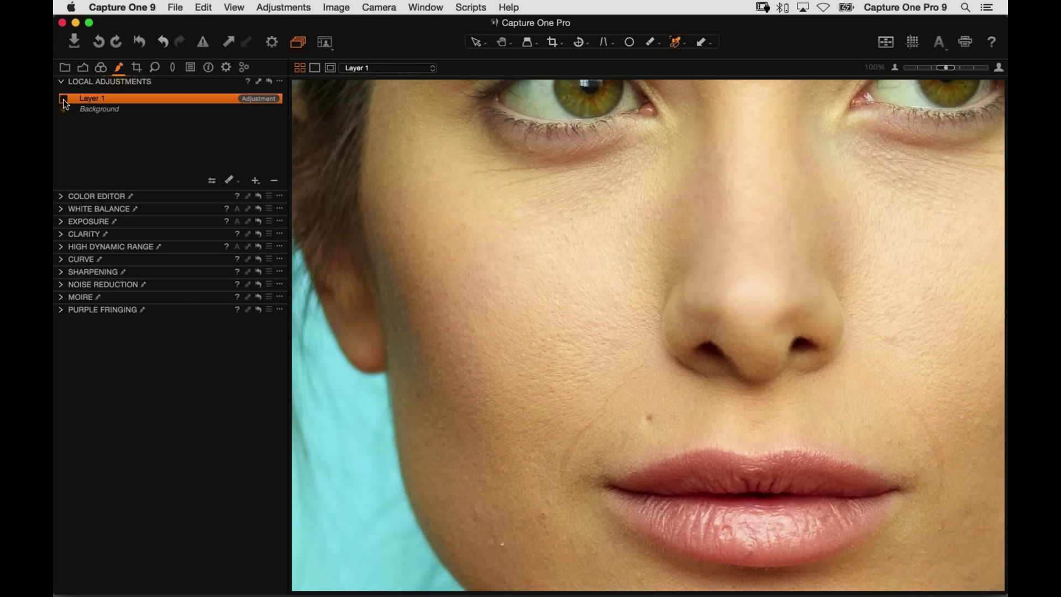
{"action": "left_click", "coordinate": [64, 99]}
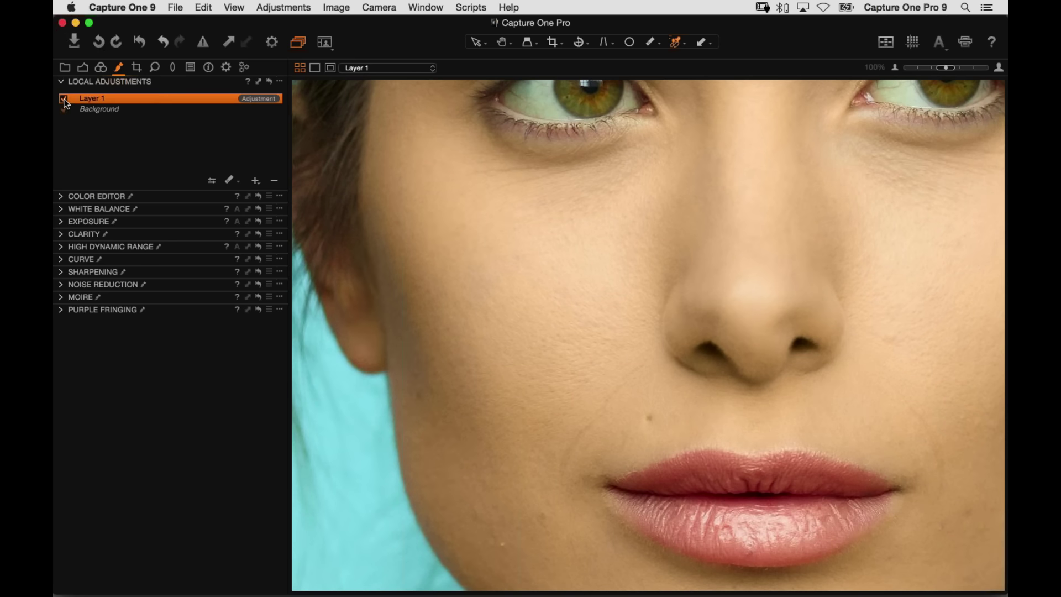
{"action": "left_click", "coordinate": [64, 99]}
{"action": "left_click", "coordinate": [103, 68]}
{"action": "left_click", "coordinate": [118, 67]}
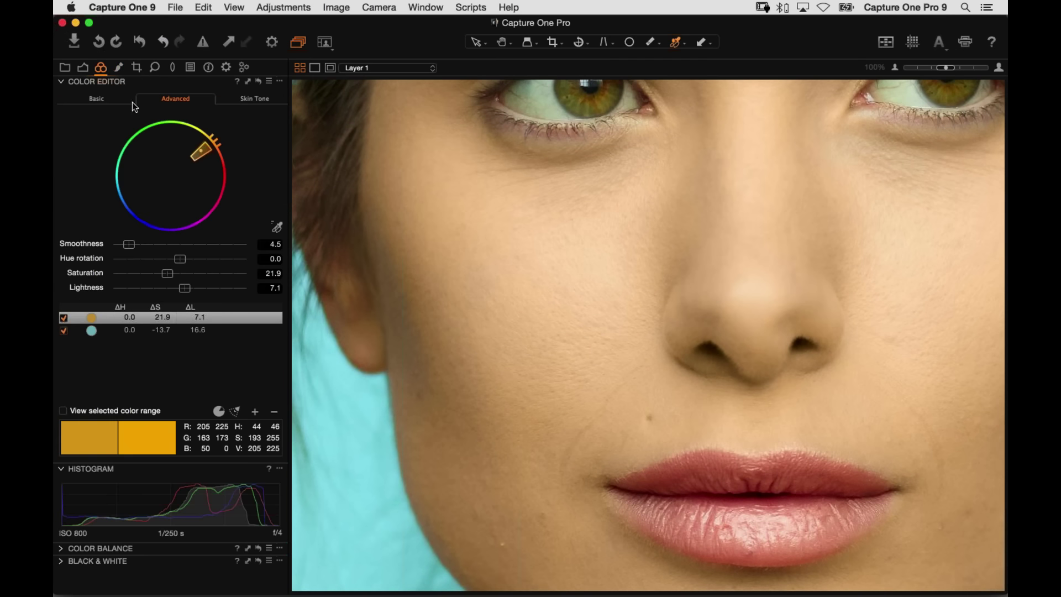
{"action": "left_click", "coordinate": [62, 246]}
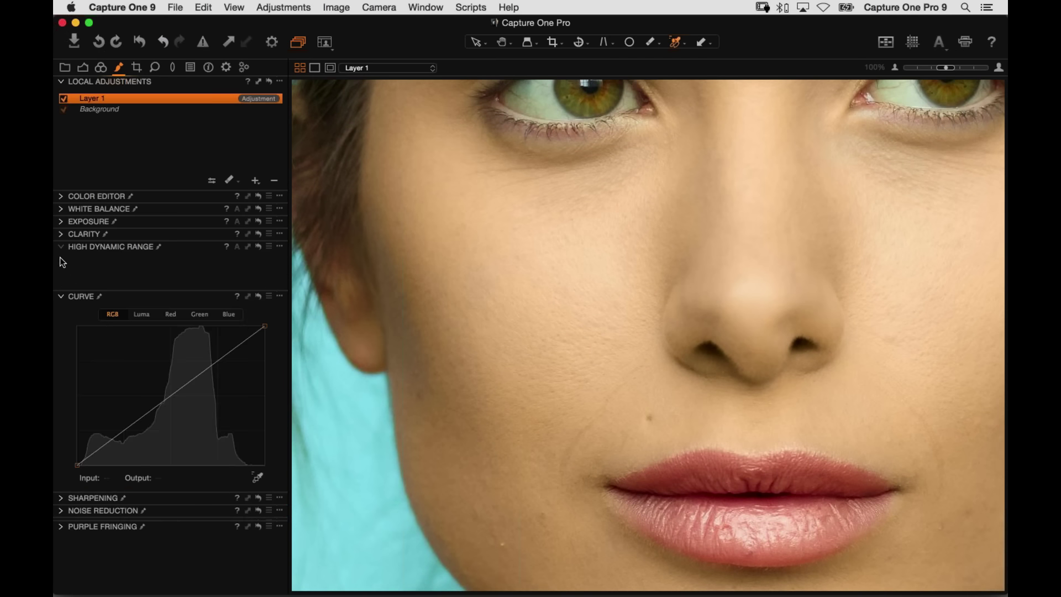
{"action": "left_click", "coordinate": [63, 235]}
{"action": "left_click", "coordinate": [62, 234]}
{"action": "left_click", "coordinate": [63, 221]}
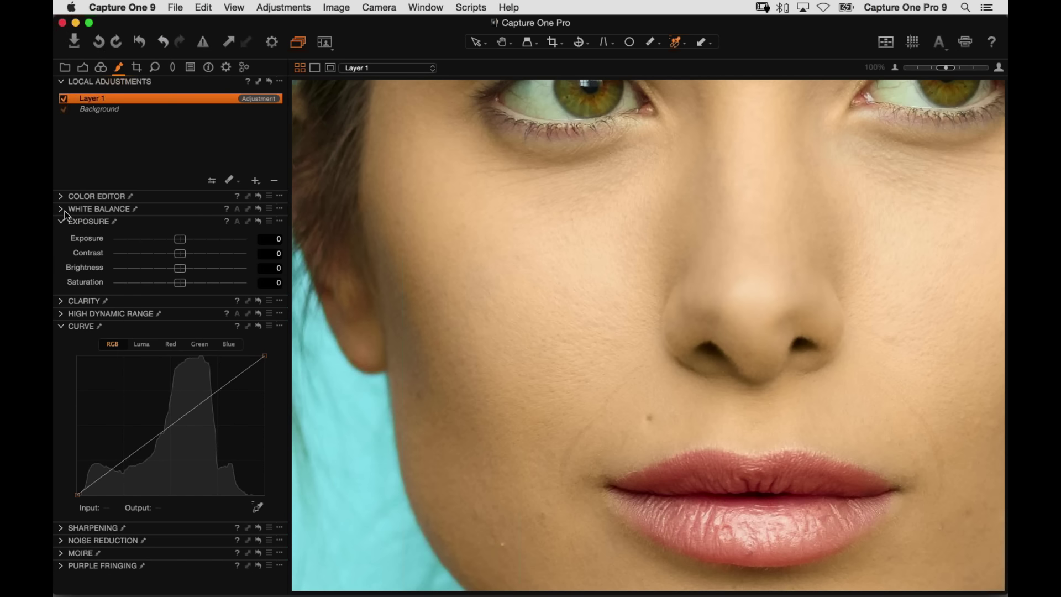
{"action": "left_click", "coordinate": [64, 210]}
- Reduce Layer 1's skin tone uniformity to Saturation 70 and Lightness 10
{"action": "left_click", "coordinate": [63, 196], "text": "alt"}
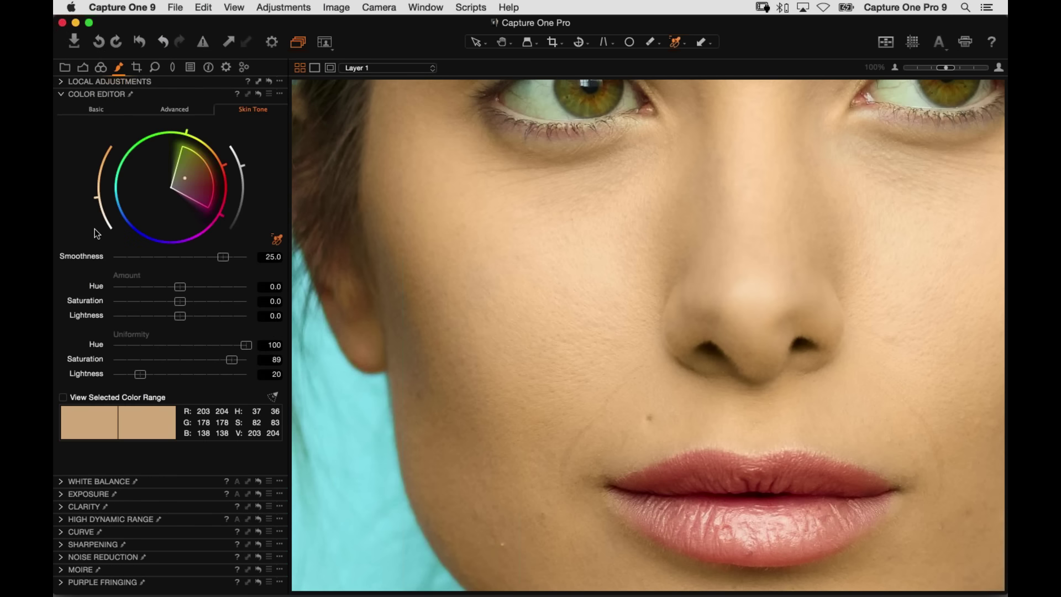
{"action": "left_click", "coordinate": [202, 359]}
{"action": "left_click", "coordinate": [123, 375]}
{"action": "left_click", "coordinate": [123, 377]}
- Compare the skin with Layer 1 off and on using the reduced uniformity values
{"action": "left_click", "coordinate": [62, 81]}
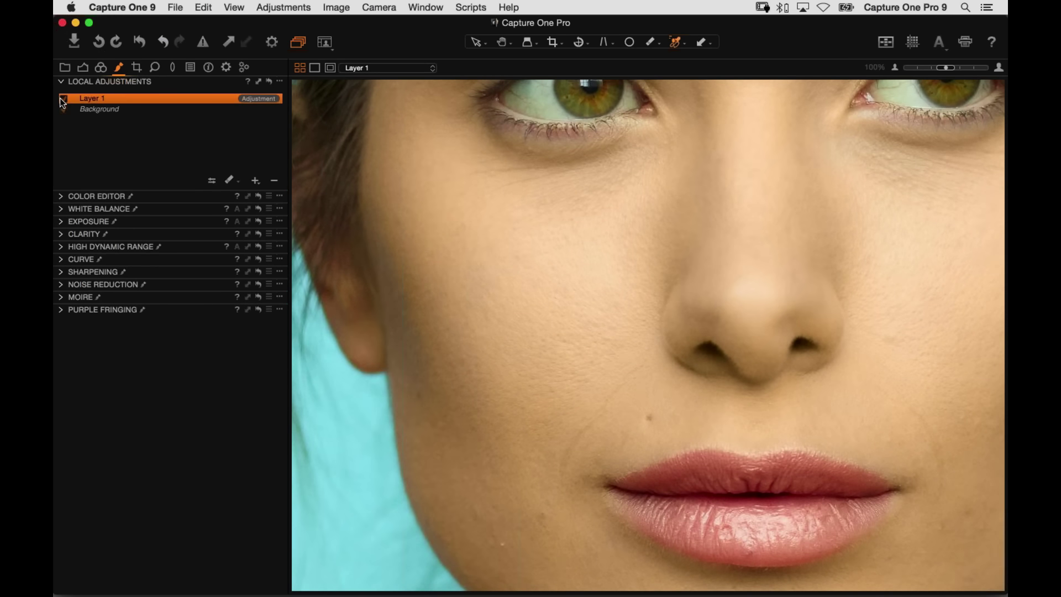
{"action": "left_click", "coordinate": [63, 98]}
{"action": "left_click", "coordinate": [64, 100]}
- Try a magenta target on Layer 1's Skin Tone colour wheel and settle on a natural tone of RGB 204, 175, 141
{"action": "key", "text": "super+alt+3"}
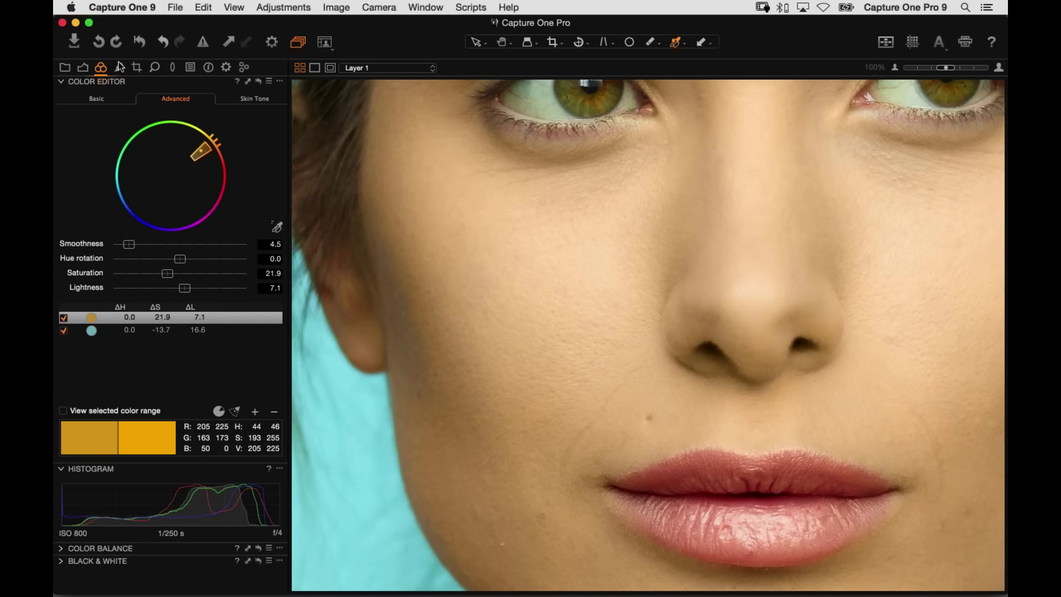
{"action": "left_click", "coordinate": [119, 67]}
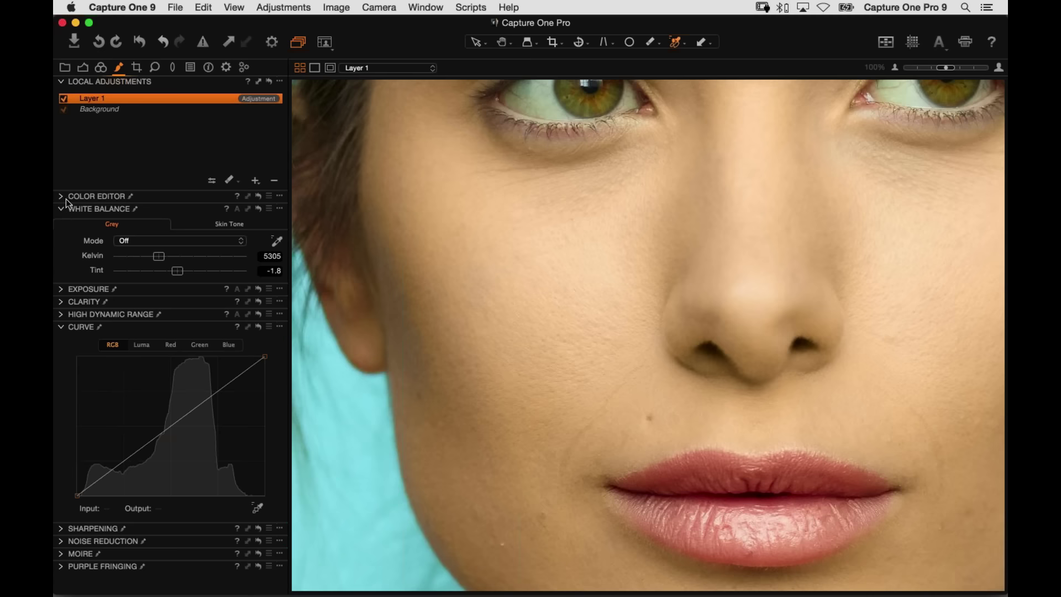
{"action": "left_click", "coordinate": [65, 198]}
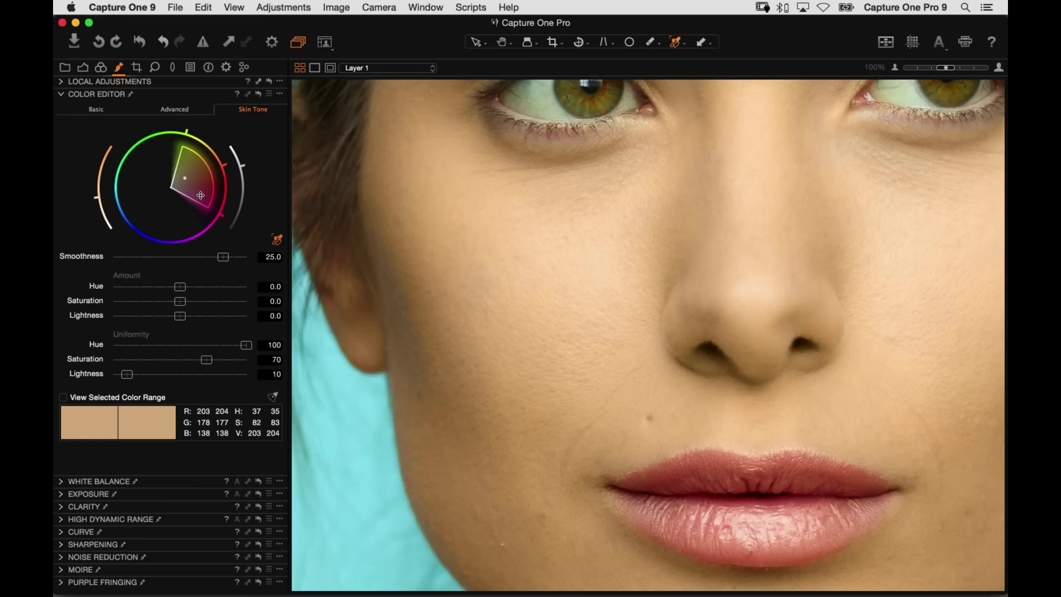
{"action": "left_click_drag", "start_coordinate": [201, 195], "coordinate": [199, 198]}
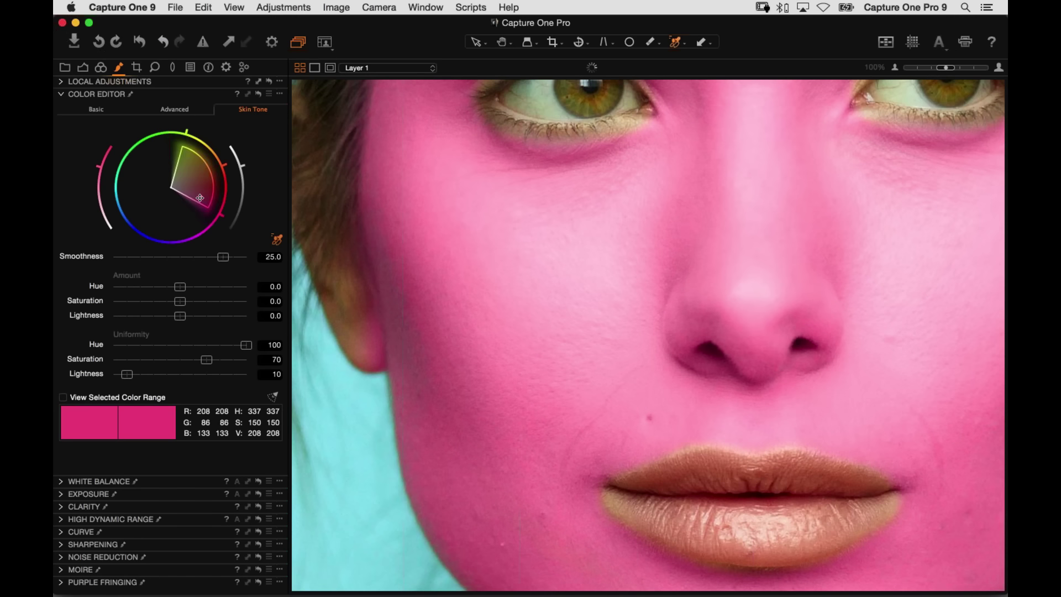
{"action": "left_click_drag", "start_coordinate": [199, 197], "coordinate": [184, 179]}
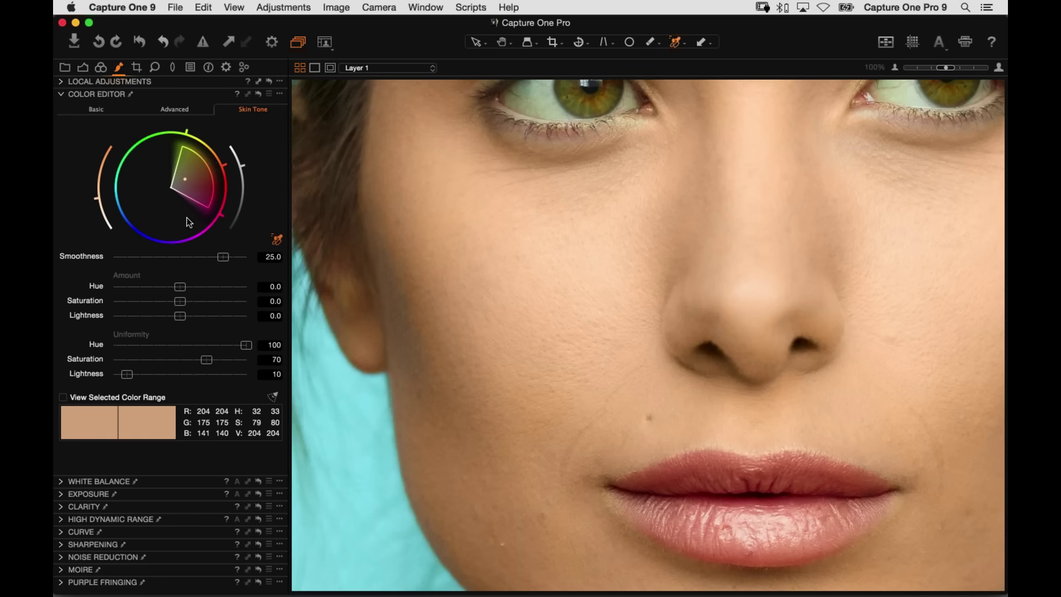
- Compare the Advanced and Skin Tone modes of Layer 1's Color Editor
{"action": "left_click", "coordinate": [185, 114]}
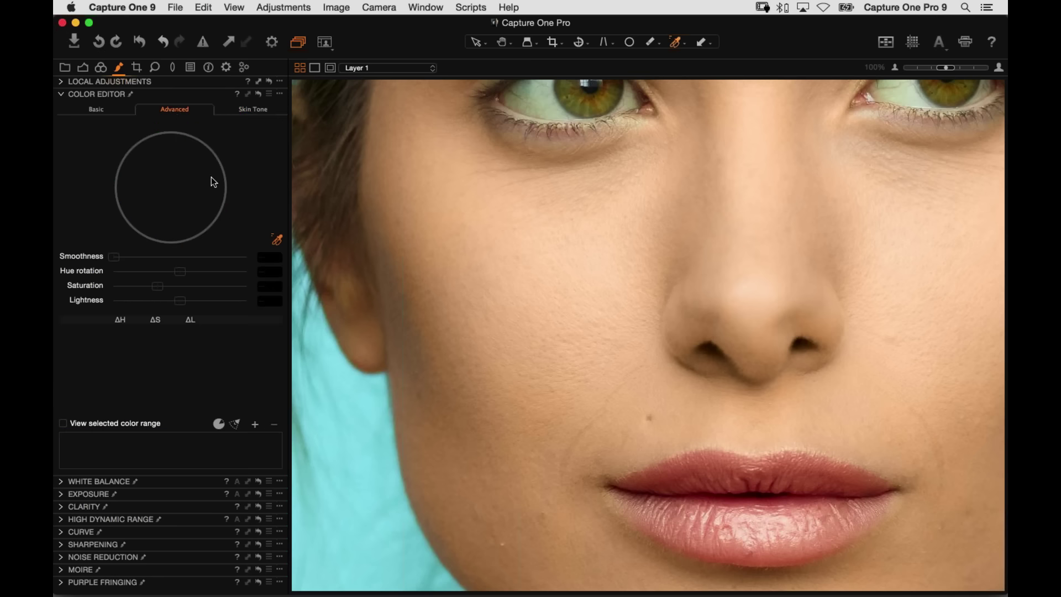
{"action": "left_click", "coordinate": [245, 113]}
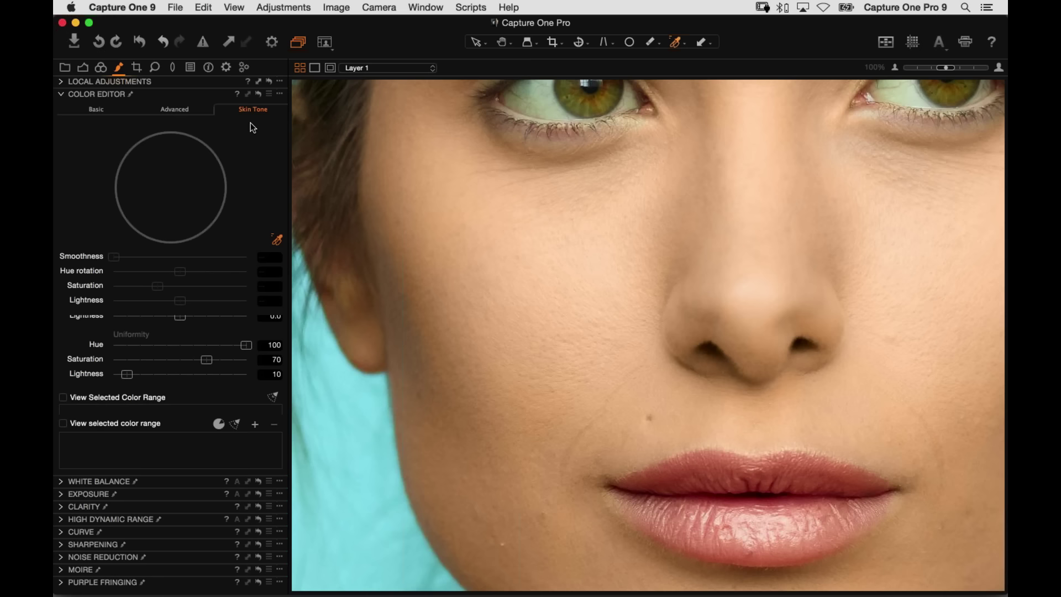
{"action": "left_click", "coordinate": [189, 110]}
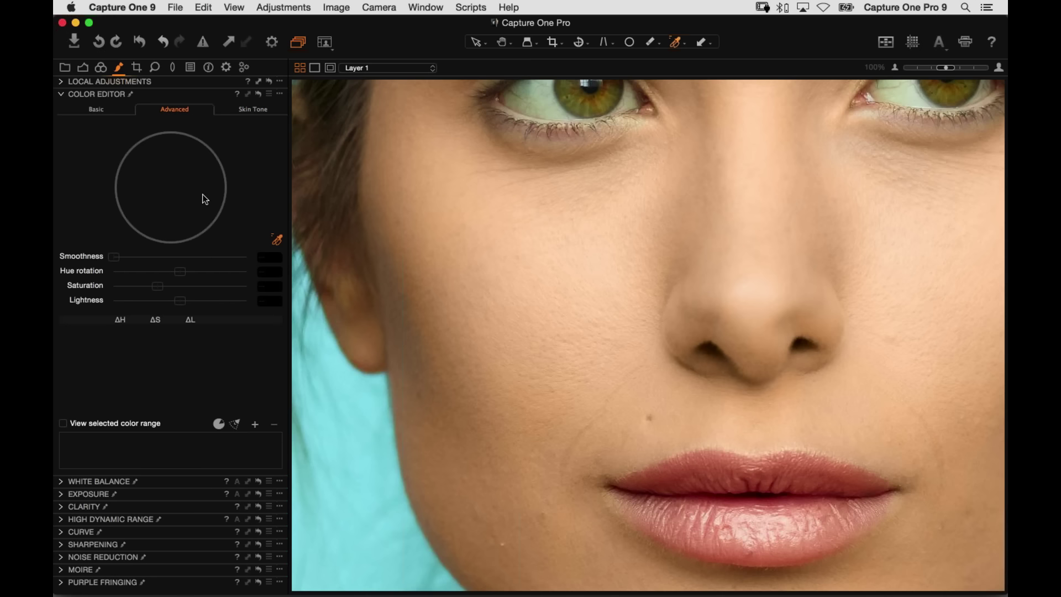
{"action": "left_click", "coordinate": [250, 115]}
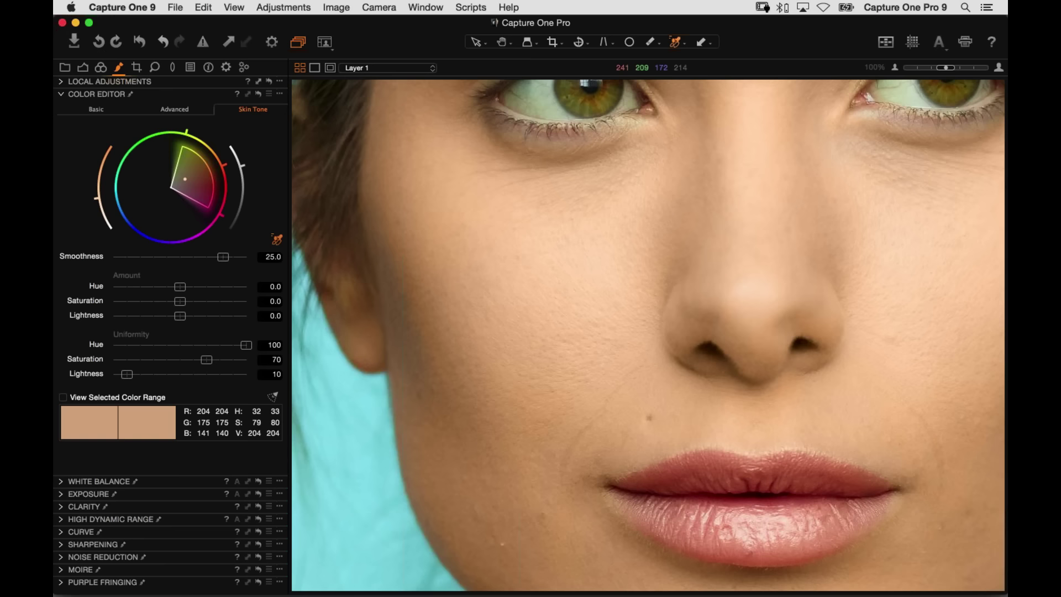
- Examine the evened skin on the hand and face up close and return to the wider portrait view
{"action": "scroll", "coordinate": [490, 164], "scroll_direction": "down", "scroll_amount": 10}
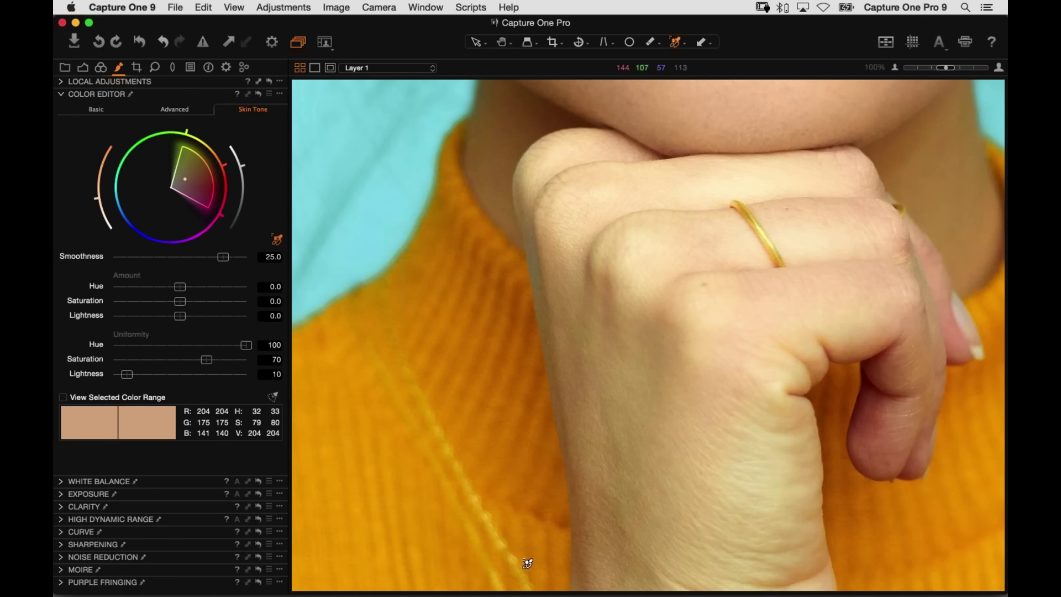
{"action": "scroll", "coordinate": [705, 246], "scroll_direction": "up", "scroll_amount": 10}
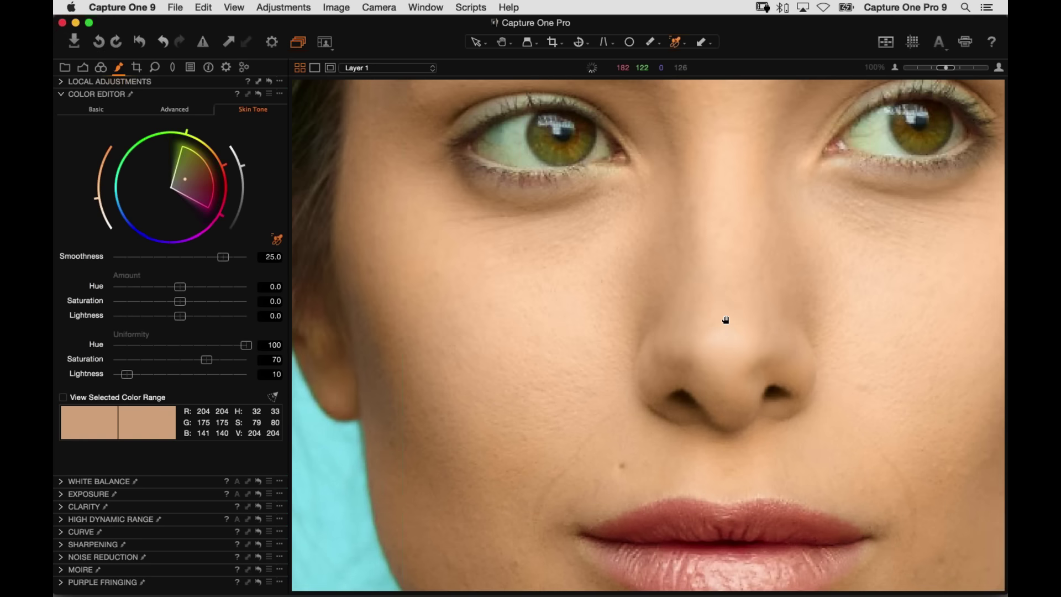
{"action": "scroll", "coordinate": [726, 320], "scroll_direction": "down", "scroll_amount": 2}
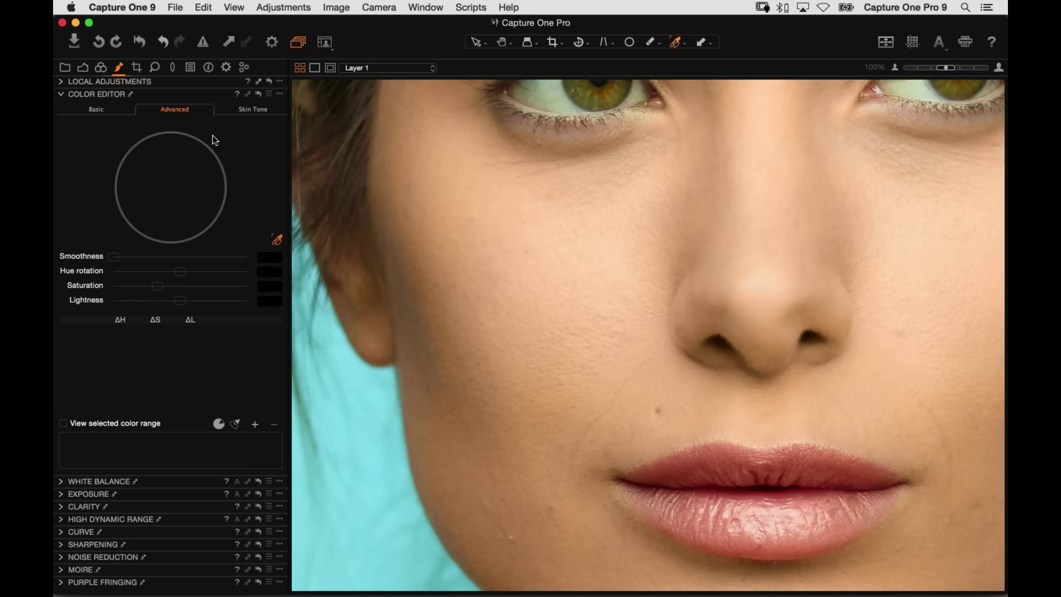
{"action": "key", "text": "super+0"}
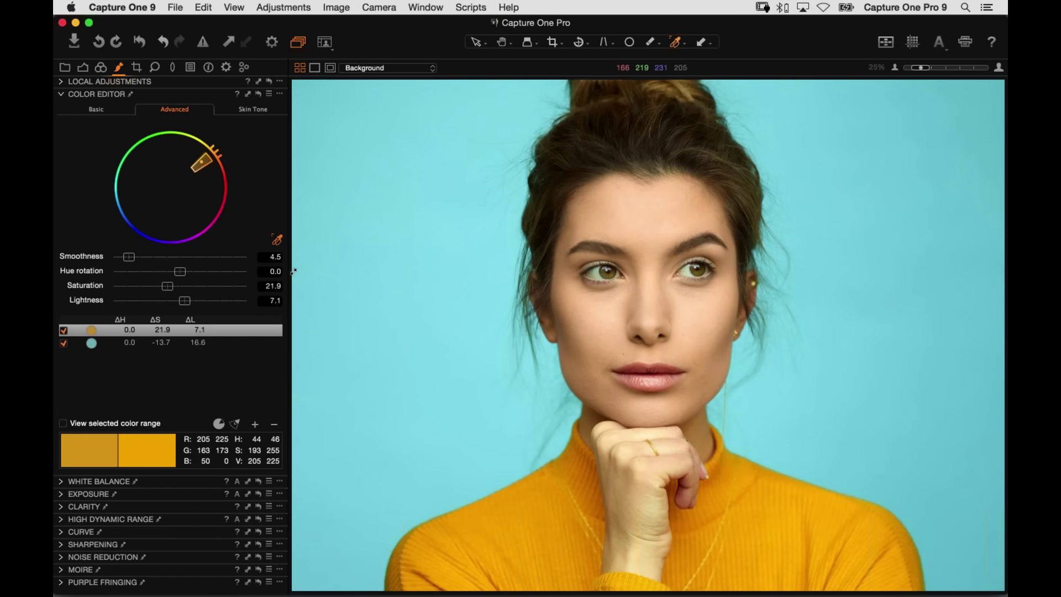
- Activate the mask brush in Local Adjustments and adjust its size over the turquoise backdrop
{"action": "left_click", "coordinate": [219, 424]}
{"action": "left_click", "coordinate": [70, 83]}
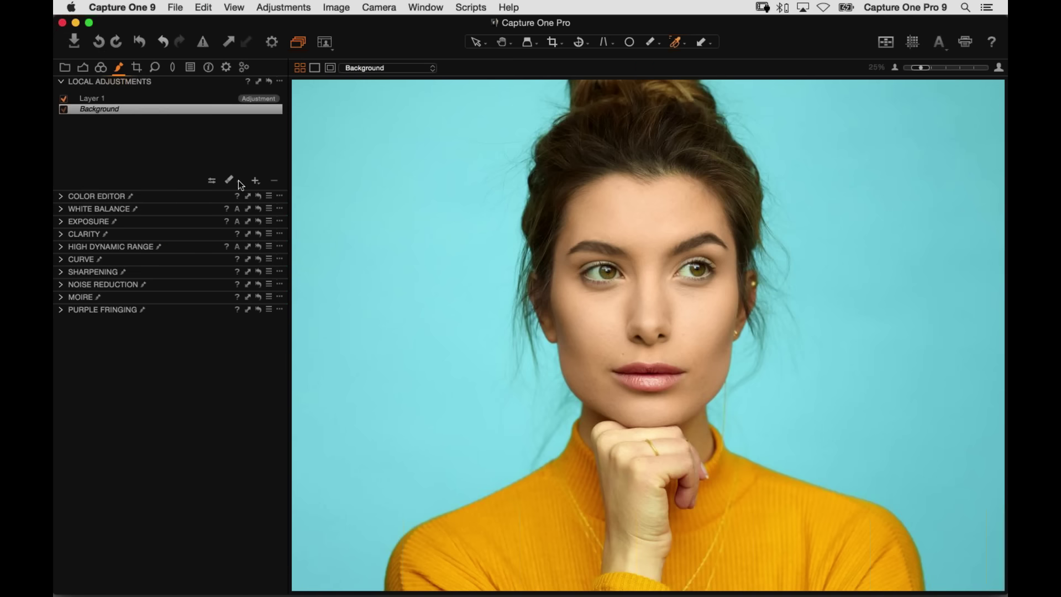
{"action": "left_click", "coordinate": [231, 183]}
{"action": "key", "text": "b"}
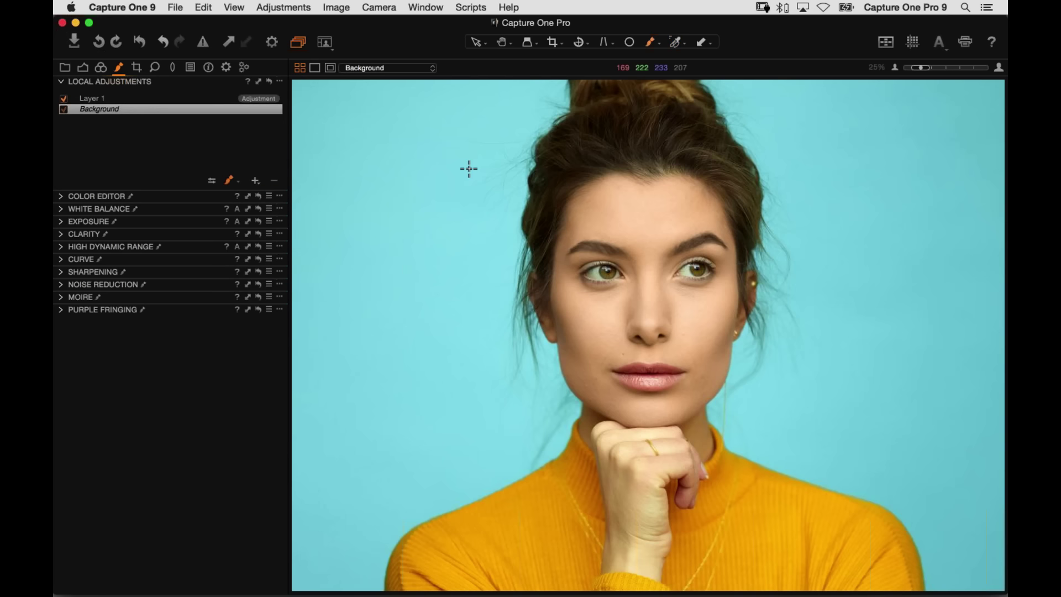
{"action": "right_click", "coordinate": [443, 176]}
{"action": "left_click_drag", "start_coordinate": [442, 175], "coordinate": [481, 175]}
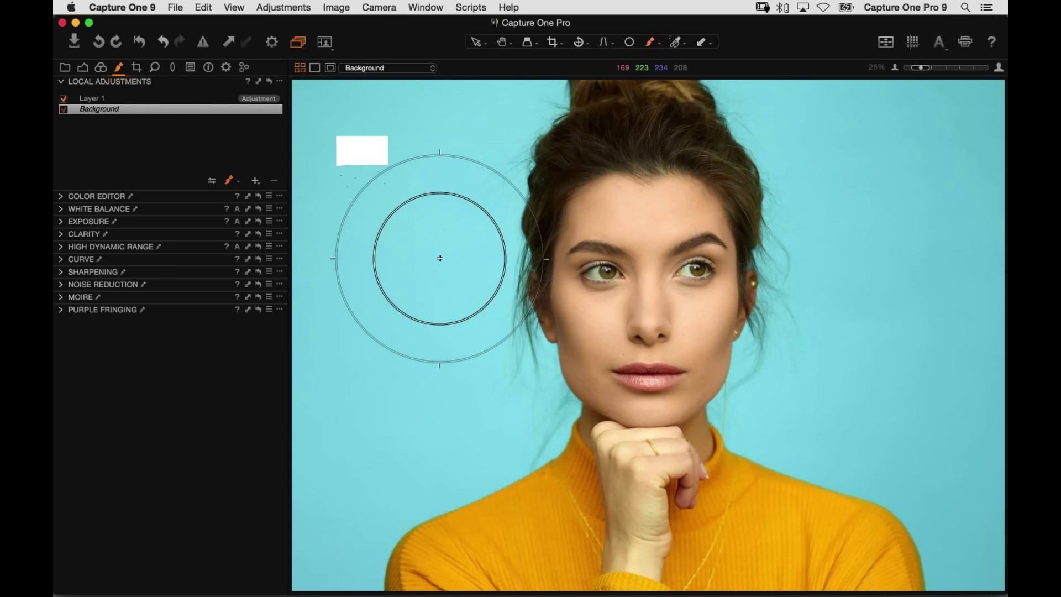
{"action": "right_click", "coordinate": [442, 243]}
{"action": "left_click_drag", "start_coordinate": [446, 243], "coordinate": [442, 243]}
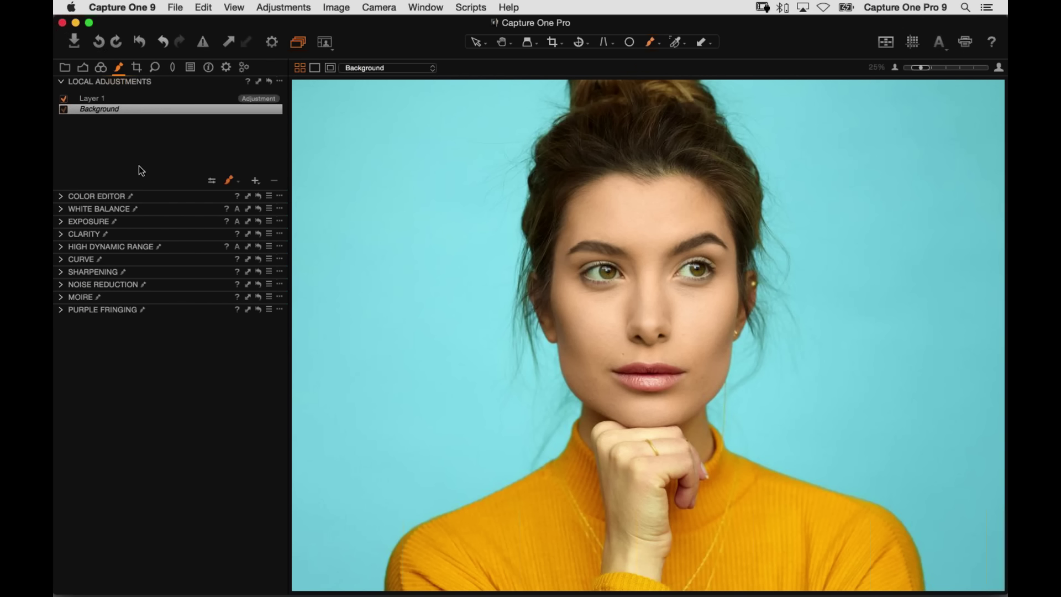
- Show the second variant of the portrait beside the third, both fitted to the viewer
{"action": "key", "text": "super+e"}
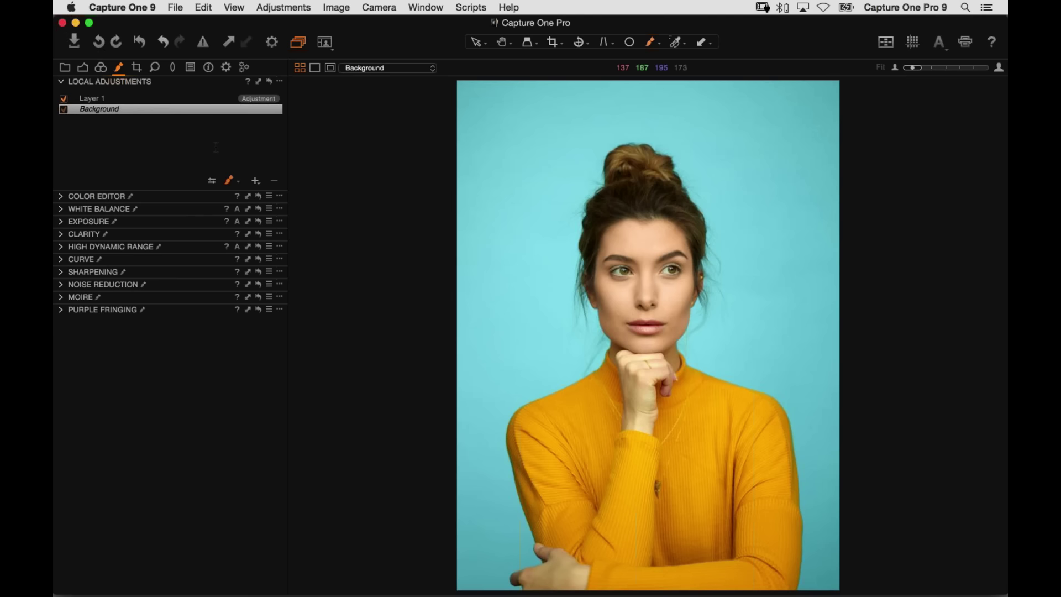
{"action": "key", "text": "super+b"}
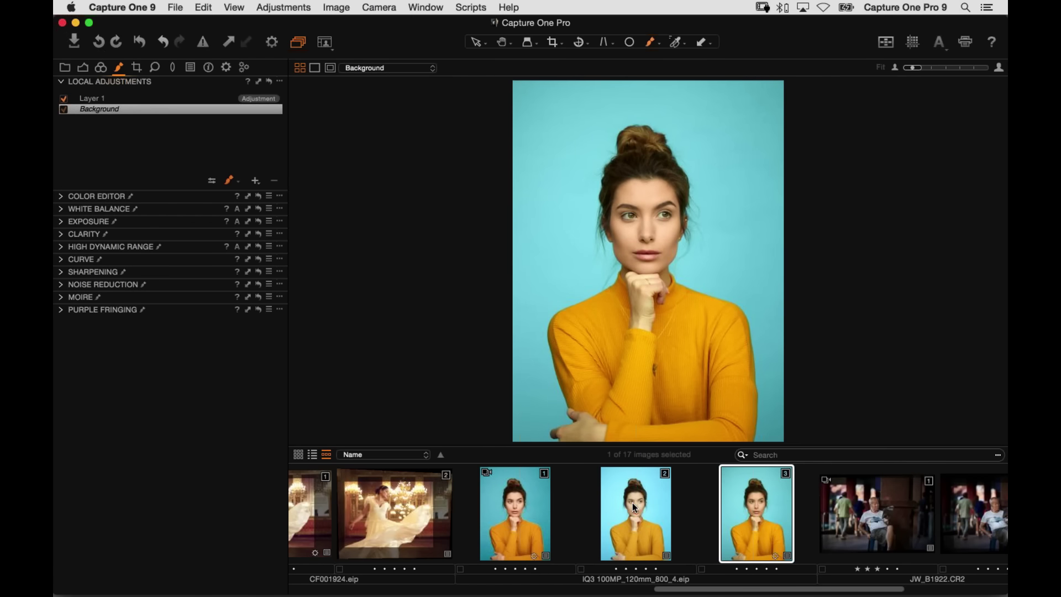
{"action": "left_click", "coordinate": [632, 502], "text": "super"}
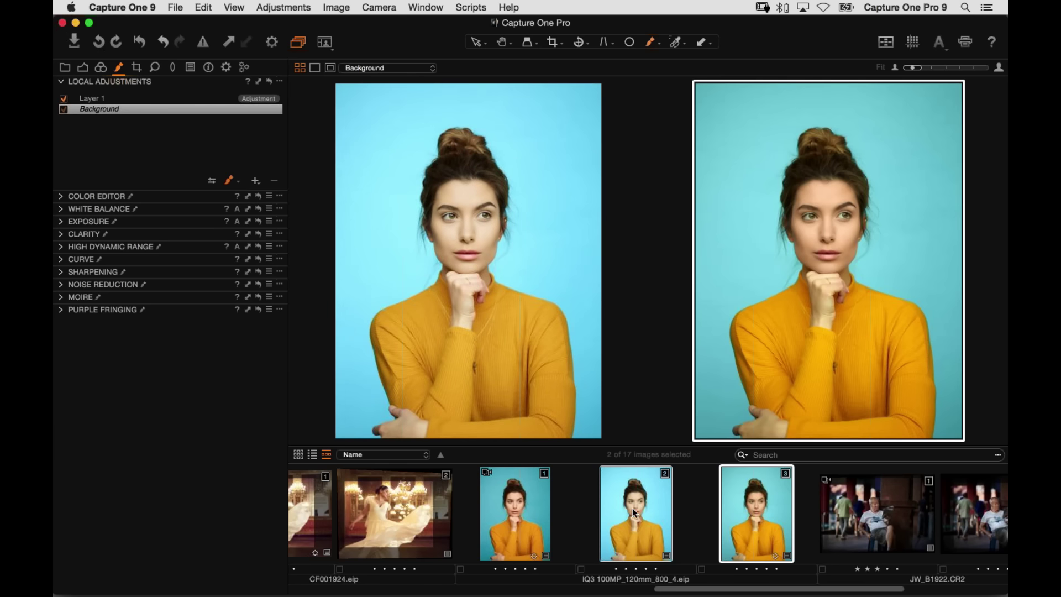
- Review the Color Editor's options for copying and applying edits to the other variant, and cancel them
{"action": "left_click", "coordinate": [62, 196]}
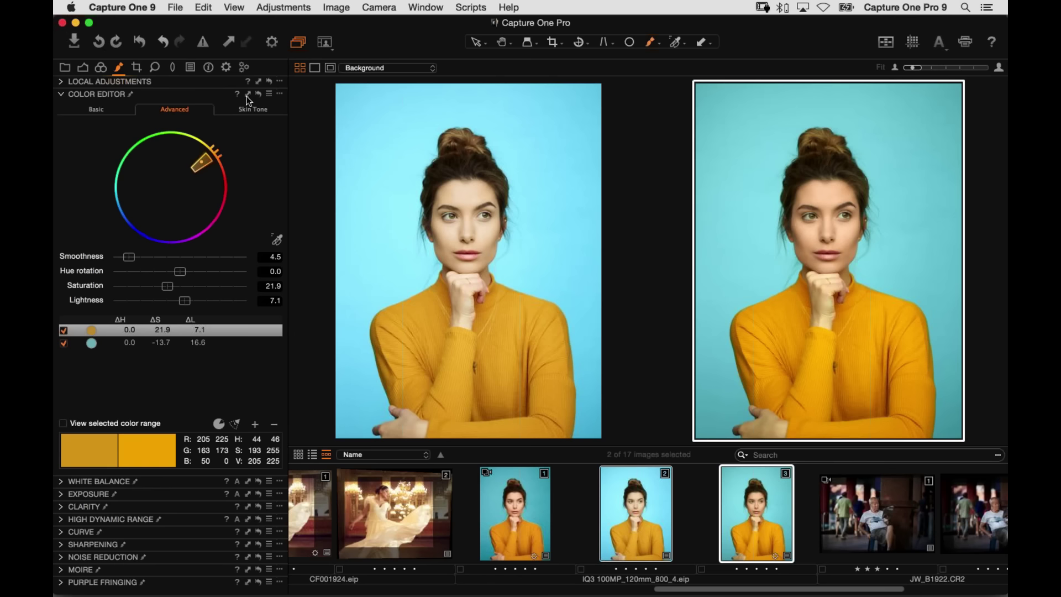
{"action": "left_click", "coordinate": [247, 95]}
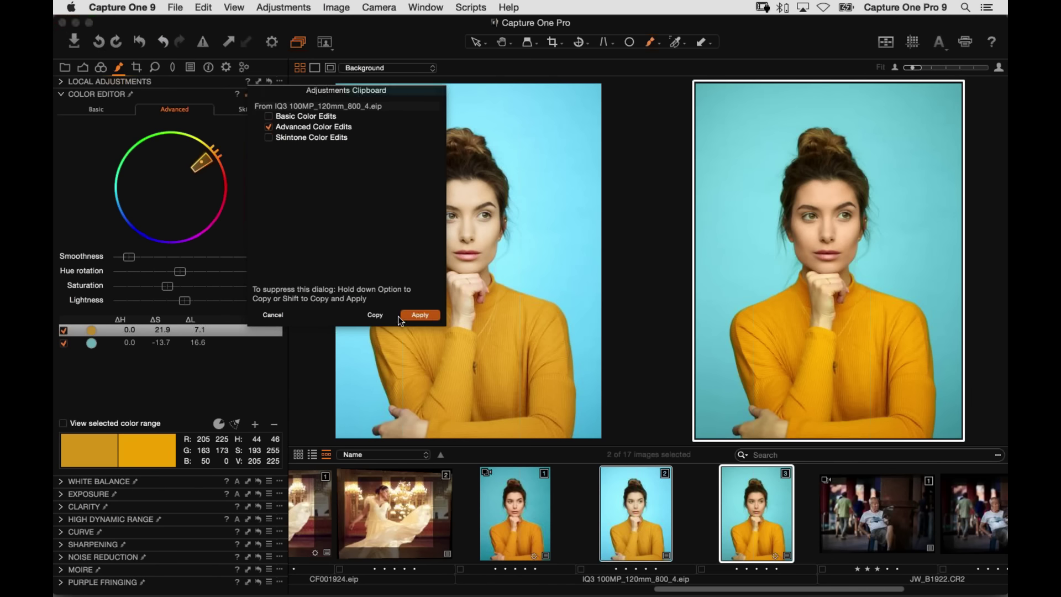
{"action": "left_click", "coordinate": [267, 317]}
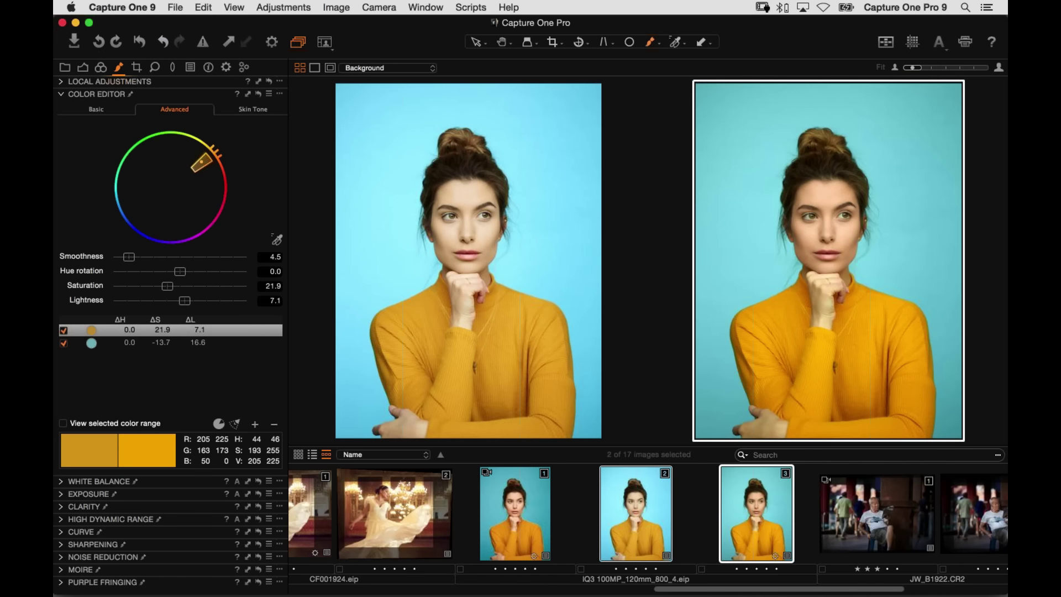
- Compare the sweater with the orange Advanced colour edit off and on in the side-by-side variants
{"action": "left_click", "coordinate": [83, 67]}
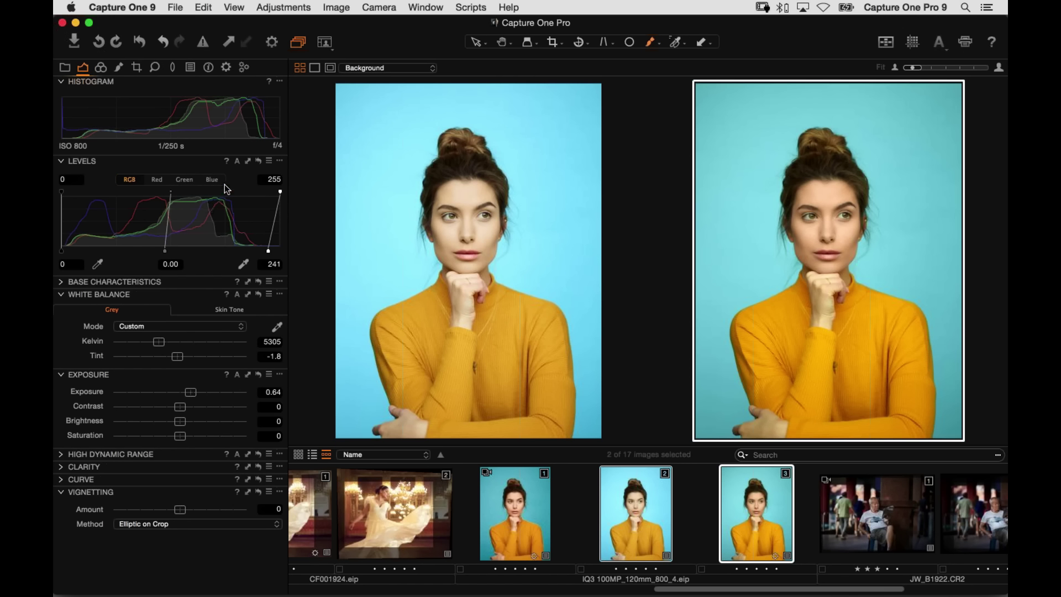
{"action": "left_click", "coordinate": [100, 68]}
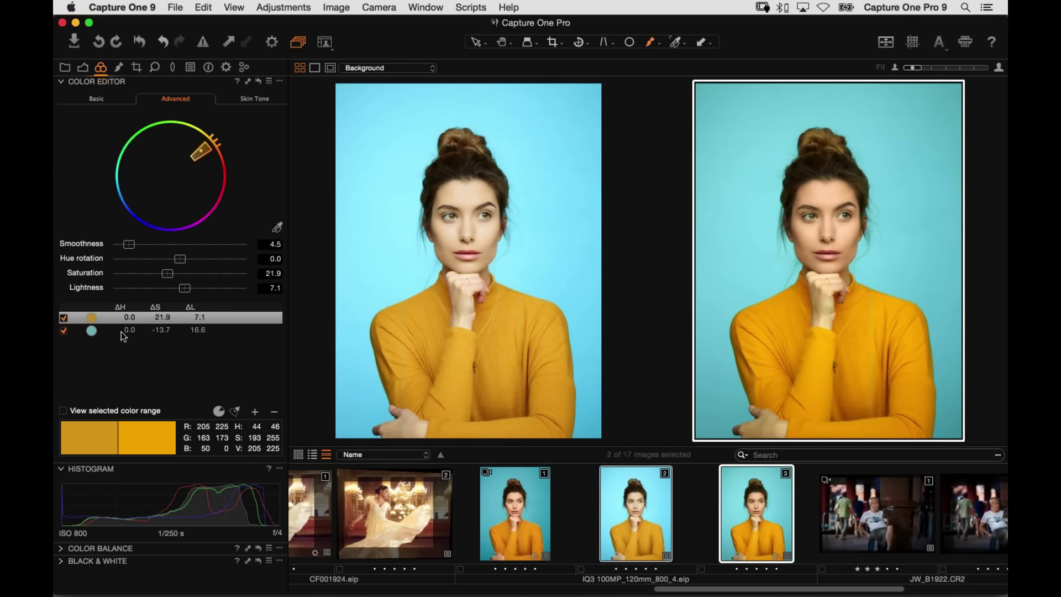
{"action": "left_click", "coordinate": [65, 319]}
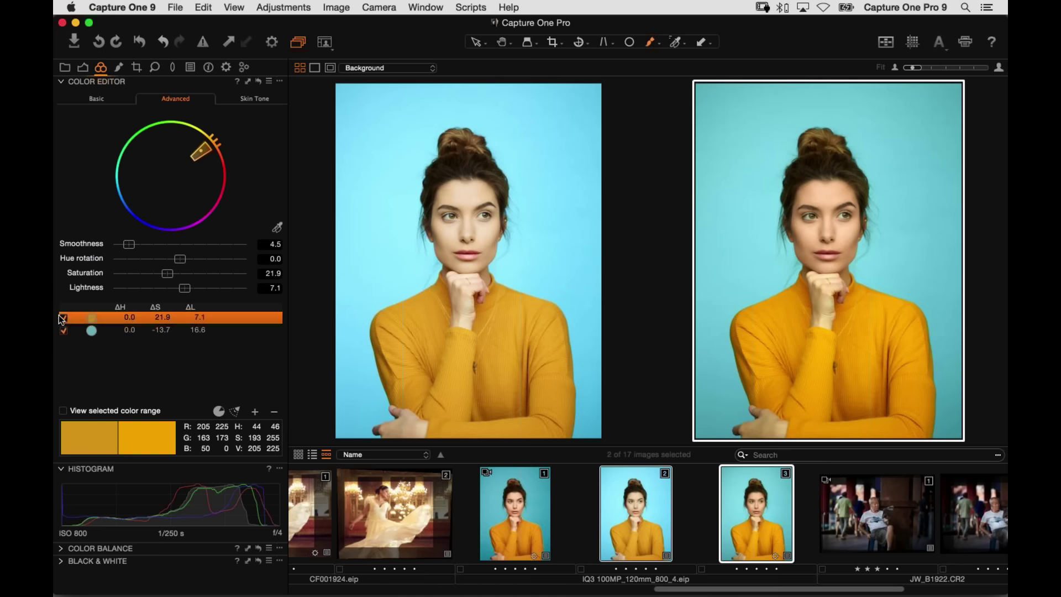
{"action": "left_click", "coordinate": [64, 319]}
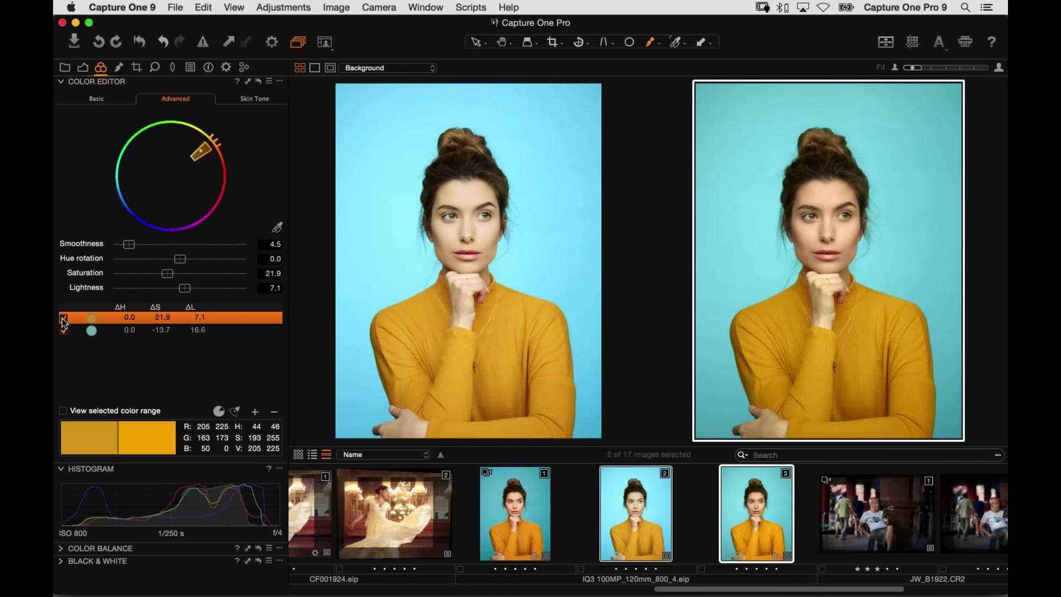
{"action": "left_click", "coordinate": [64, 318]}
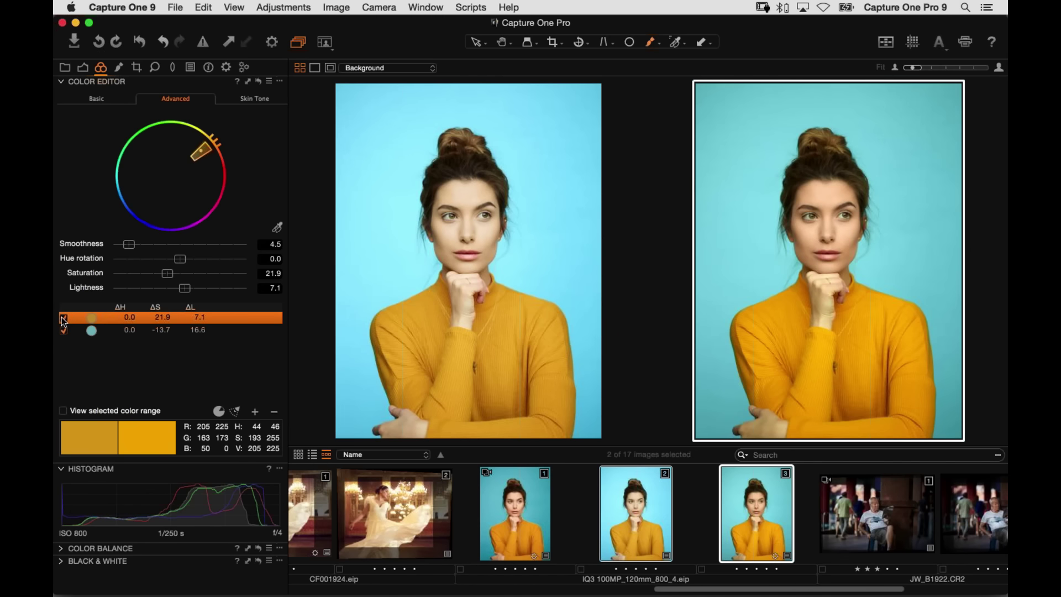
- Select Layer 1 in Local Adjustments and compare the two variants' skin at 100% zoom
{"action": "left_click", "coordinate": [120, 67]}
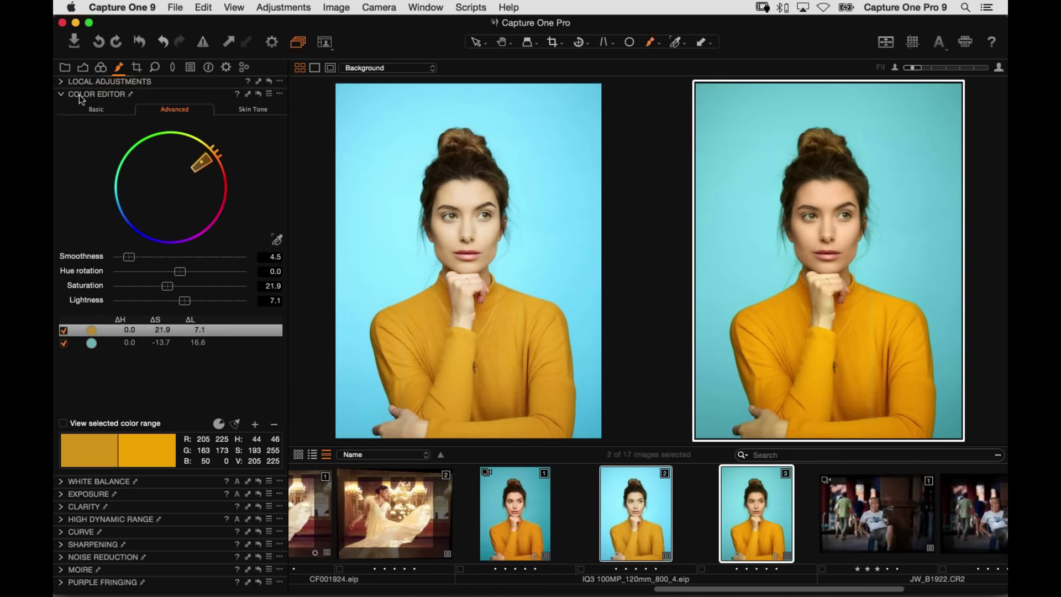
{"action": "left_click", "coordinate": [83, 82]}
{"action": "left_click", "coordinate": [93, 103]}
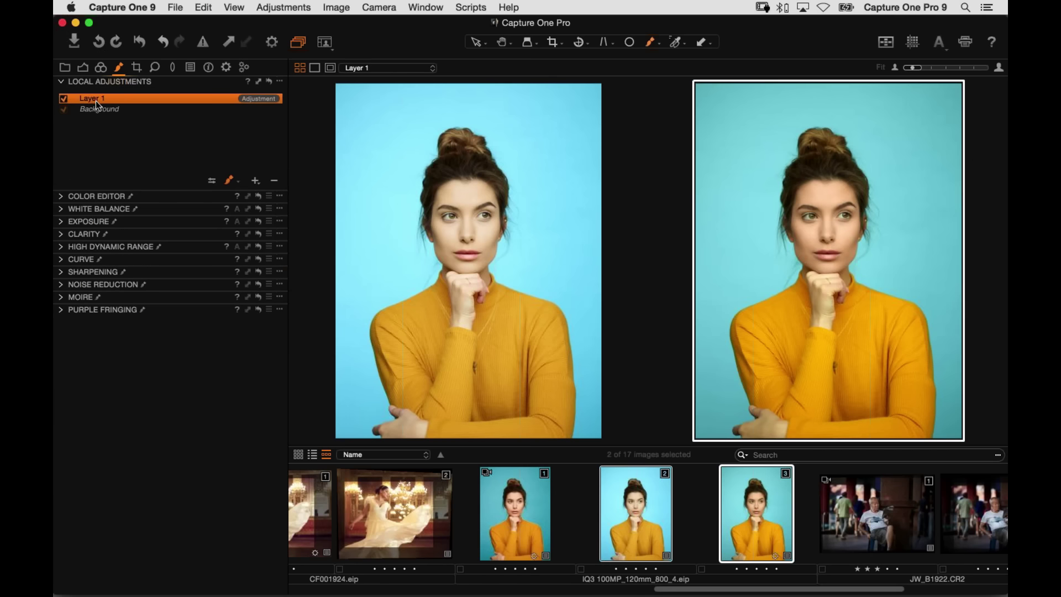
{"action": "left_click", "coordinate": [999, 68]}
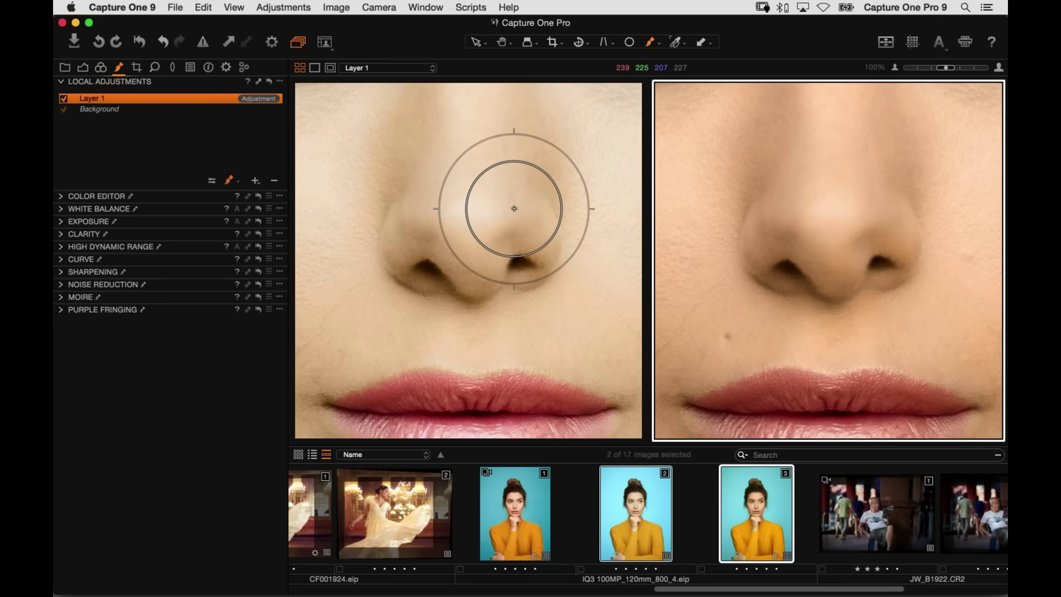
- Compare the skin of the three portrait variants one at a time at 100% zoom
{"action": "left_click", "coordinate": [503, 505]}
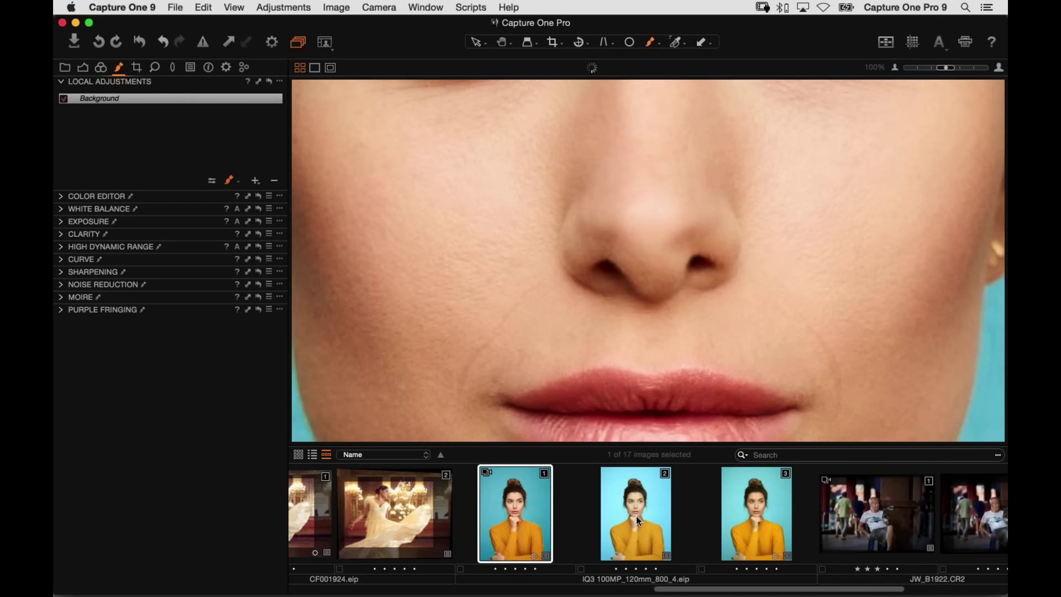
{"action": "left_click", "coordinate": [638, 516]}
{"action": "left_click", "coordinate": [769, 515]}
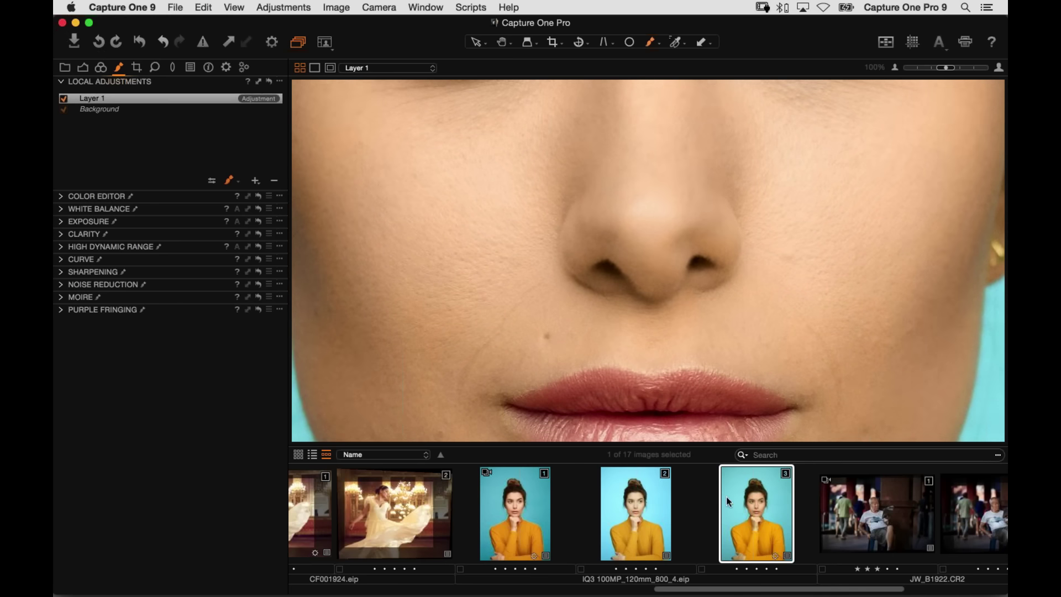
{"action": "left_click", "coordinate": [622, 495]}
{"action": "left_click", "coordinate": [780, 495]}
- Create a new unedited variant of the third portrait variant and compare the eye and cheek areas of both close up
{"action": "left_click", "coordinate": [332, 7]}
{"action": "left_click", "coordinate": [343, 22]}
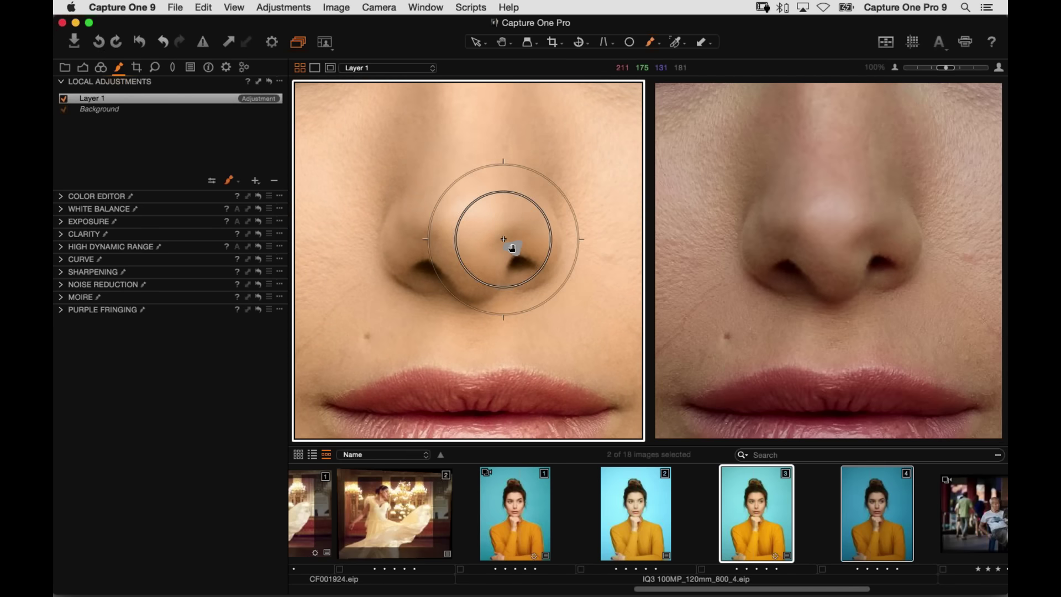
{"action": "key", "text": "super+b"}
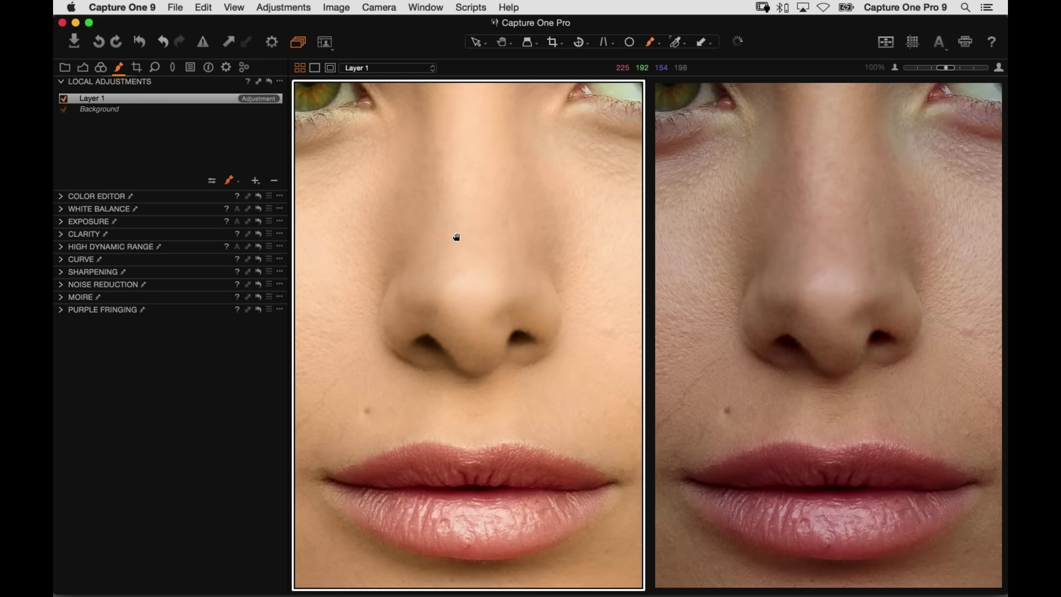
{"action": "left_click_drag", "start_coordinate": [447, 239], "coordinate": [540, 294]}
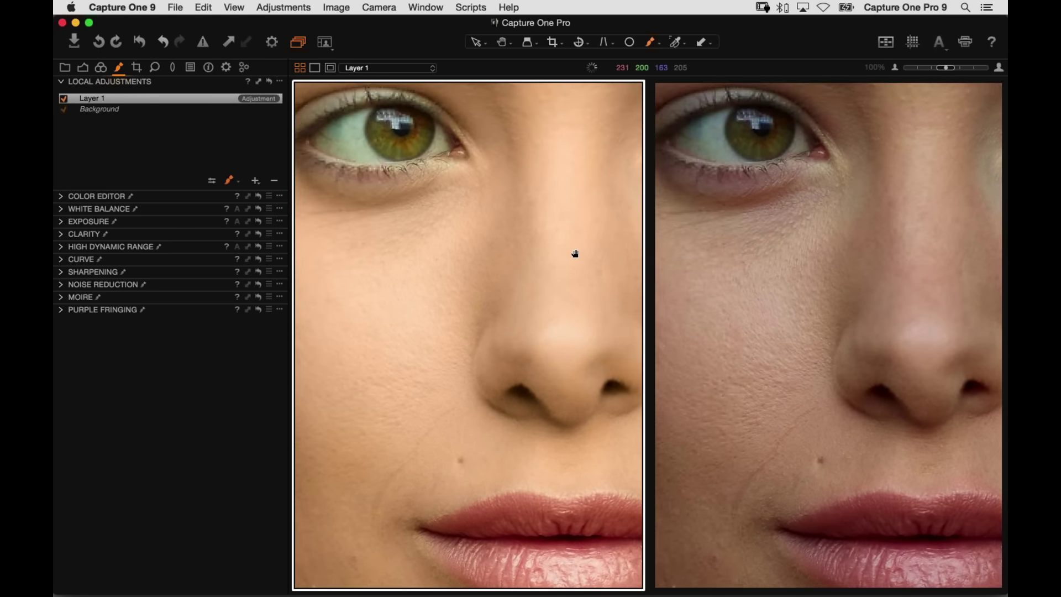
{"action": "scroll", "coordinate": [469, 215], "scroll_direction": "down", "scroll_amount": 3}
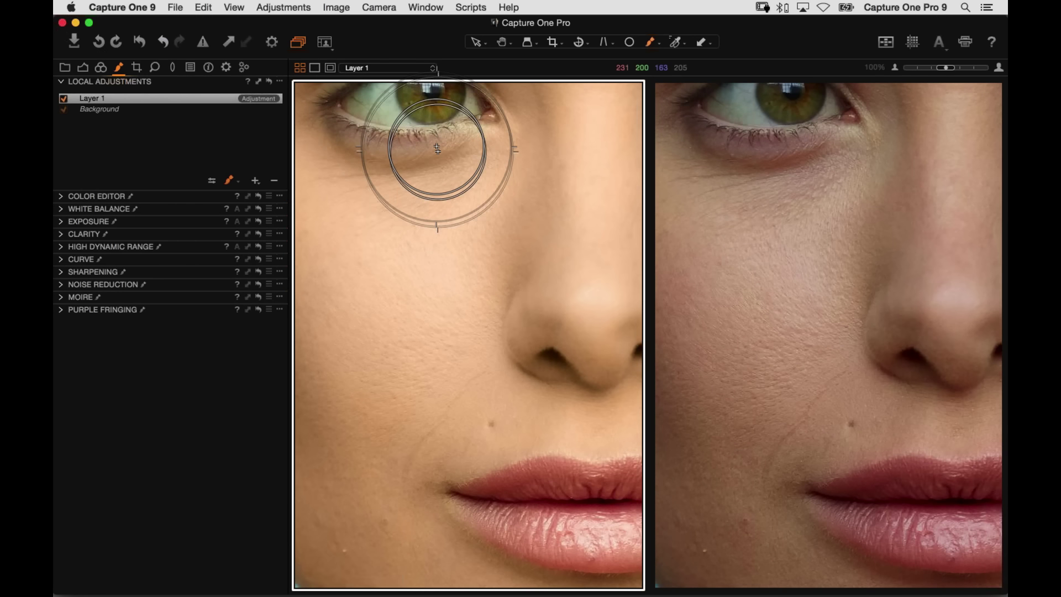
- Review Layer 1's Skin Tone and Clarity settings on the edited variant
{"action": "left_click", "coordinate": [100, 196]}
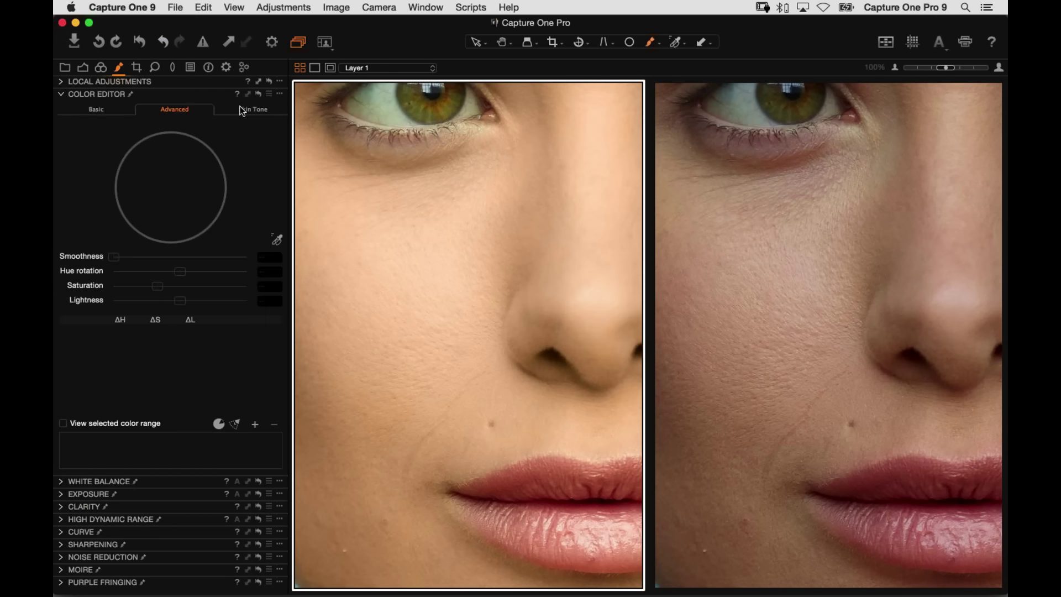
{"action": "left_click", "coordinate": [243, 109]}
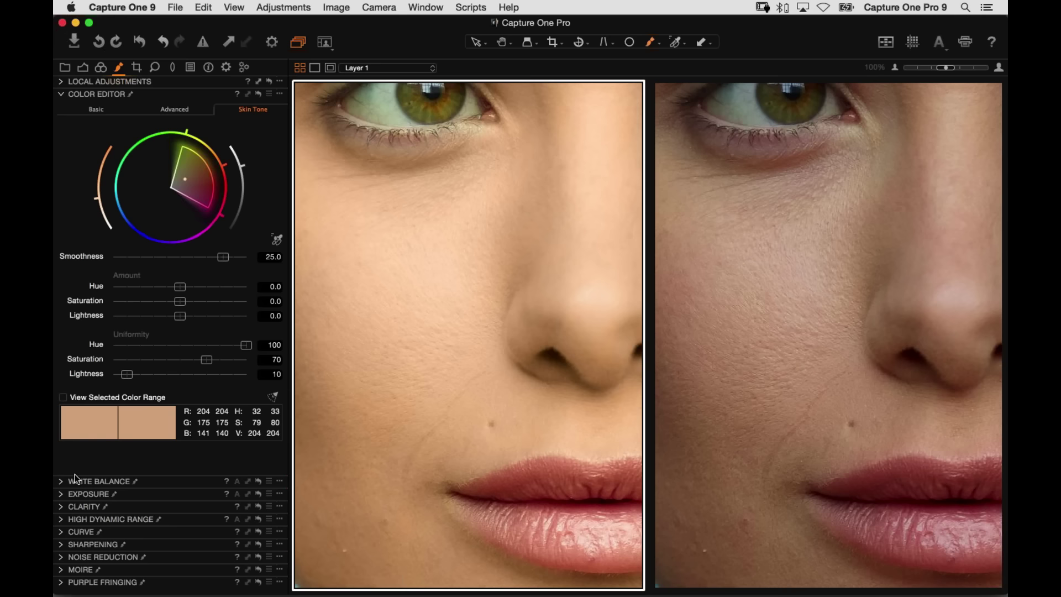
{"action": "left_click", "coordinate": [83, 506]}
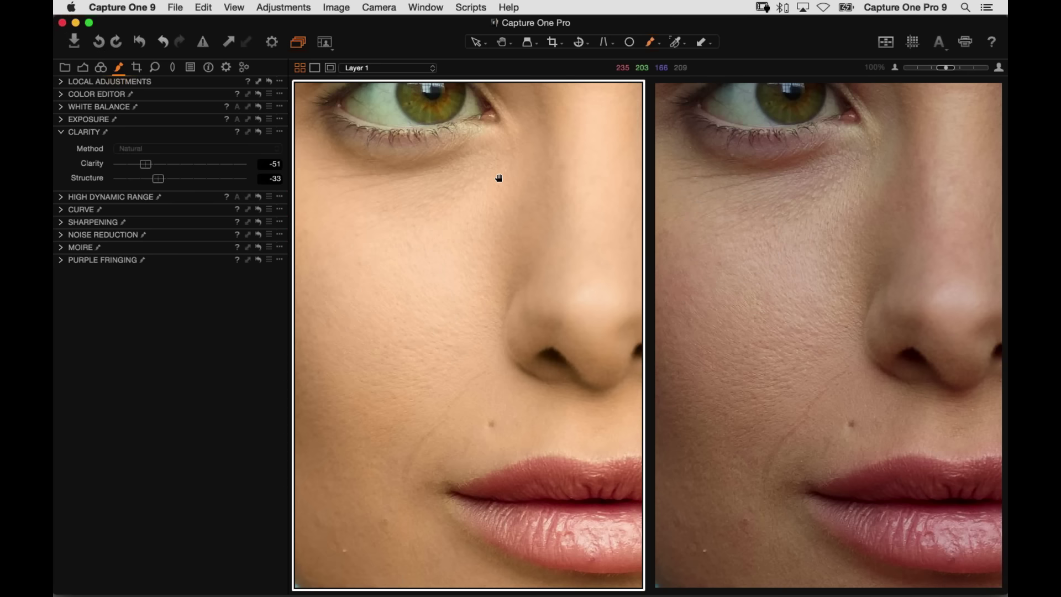
- Remove the mole above the lip on the edited variant with Spot Removal at a radius of 36
{"action": "scroll", "coordinate": [499, 178], "scroll_direction": "down", "scroll_amount": 5}
{"action": "key", "text": "super+alt+4"}
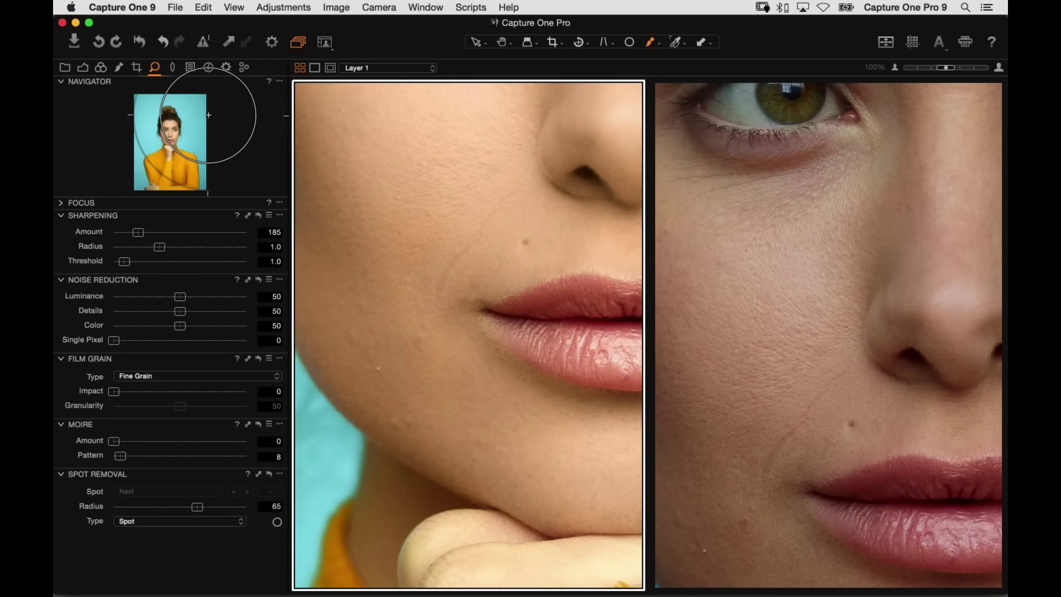
{"action": "left_click", "coordinate": [277, 522]}
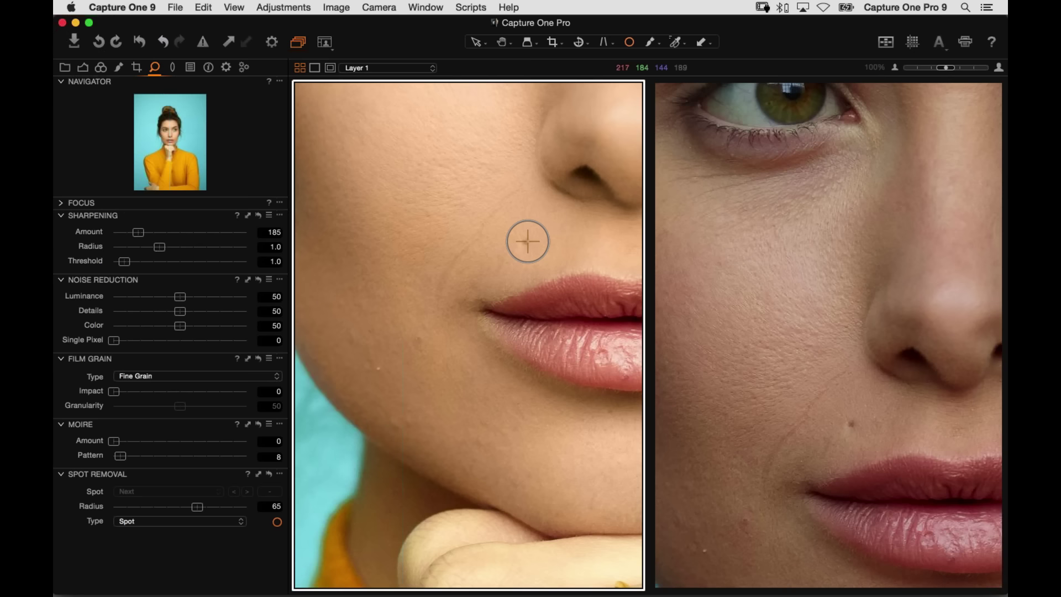
{"action": "left_click", "coordinate": [525, 241]}
{"action": "left_click_drag", "start_coordinate": [536, 255], "coordinate": [533, 249]}
- Remove five small blemishes on the cheek and jaw with radius-36 Spot Removal circles
{"action": "left_click_drag", "start_coordinate": [417, 339], "coordinate": [396, 427]}
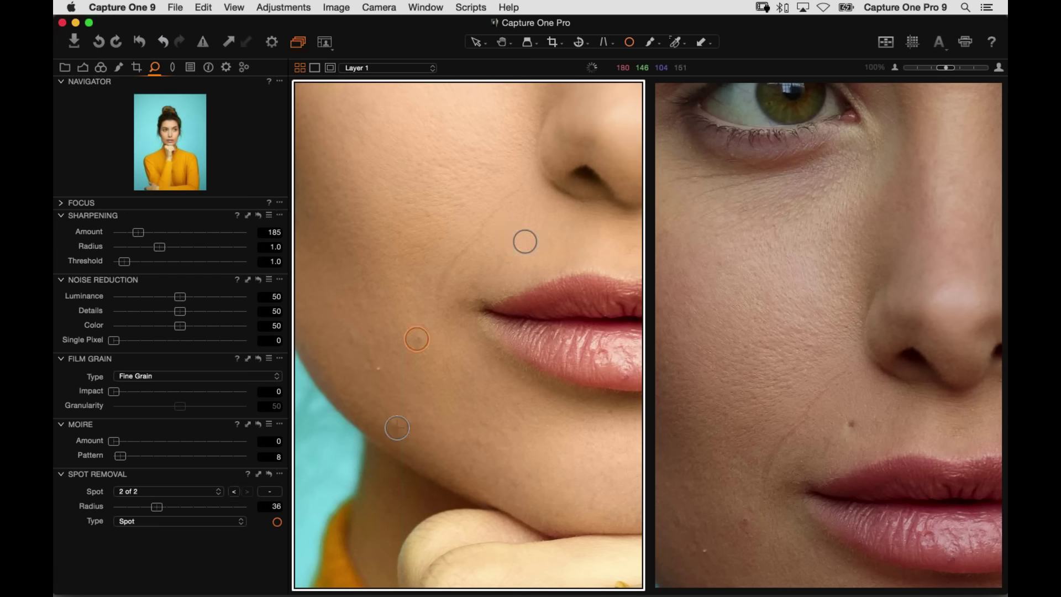
{"action": "left_click", "coordinate": [377, 370]}
{"action": "left_click", "coordinate": [393, 421]}
{"action": "left_click", "coordinate": [412, 422]}
{"action": "left_click", "coordinate": [348, 331]}
- Remove two small blemishes beside the mouth and on the opposite jaw with radius-36 Spot Removal circles
{"action": "scroll", "coordinate": [357, 342], "scroll_direction": "right", "scroll_amount": 5}
{"action": "scroll", "coordinate": [356, 342], "scroll_direction": "down", "scroll_amount": 2}
{"action": "scroll", "coordinate": [368, 344], "scroll_direction": "left", "scroll_amount": 2}
{"action": "left_click", "coordinate": [542, 264]}
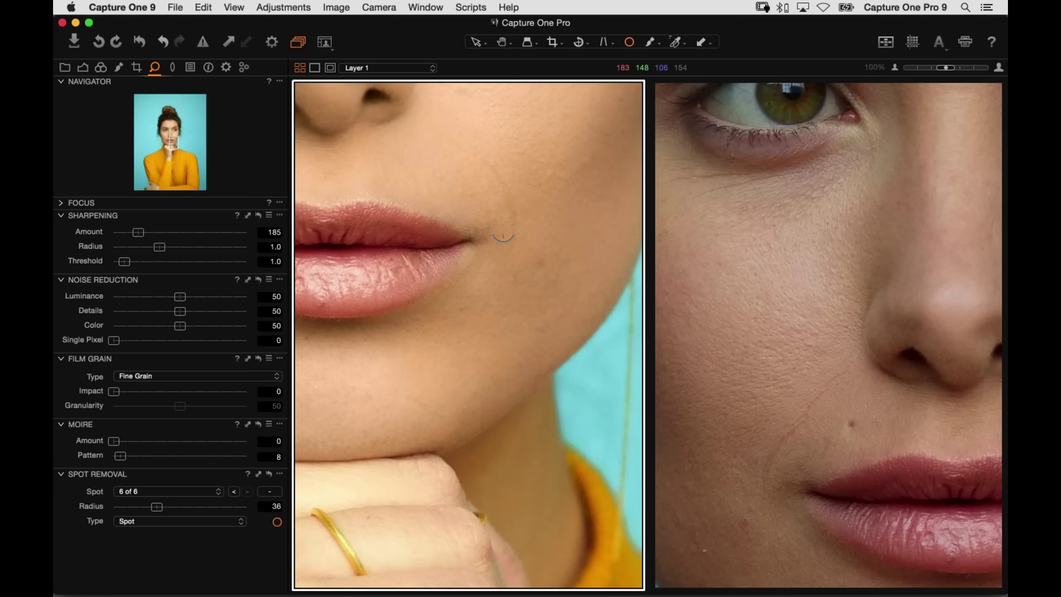
{"action": "left_click", "coordinate": [562, 338]}
- Remove two small marks on the hand below the chin with radius-36 Spot Removal circles
{"action": "scroll", "coordinate": [562, 338], "scroll_direction": "left", "scroll_amount": 1}
{"action": "scroll", "coordinate": [562, 338], "scroll_direction": "left", "scroll_amount": 6}
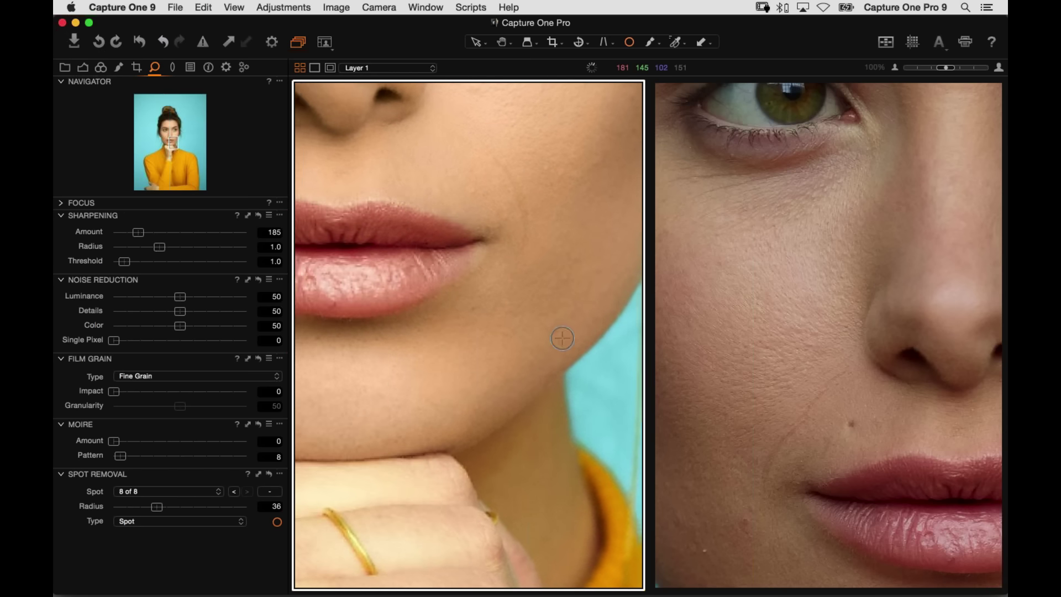
{"action": "scroll", "coordinate": [562, 337], "scroll_direction": "down", "scroll_amount": 2}
{"action": "left_click", "coordinate": [452, 552]}
{"action": "left_click", "coordinate": [537, 471]}
{"action": "scroll", "coordinate": [466, 410], "scroll_direction": "up", "scroll_amount": 1}
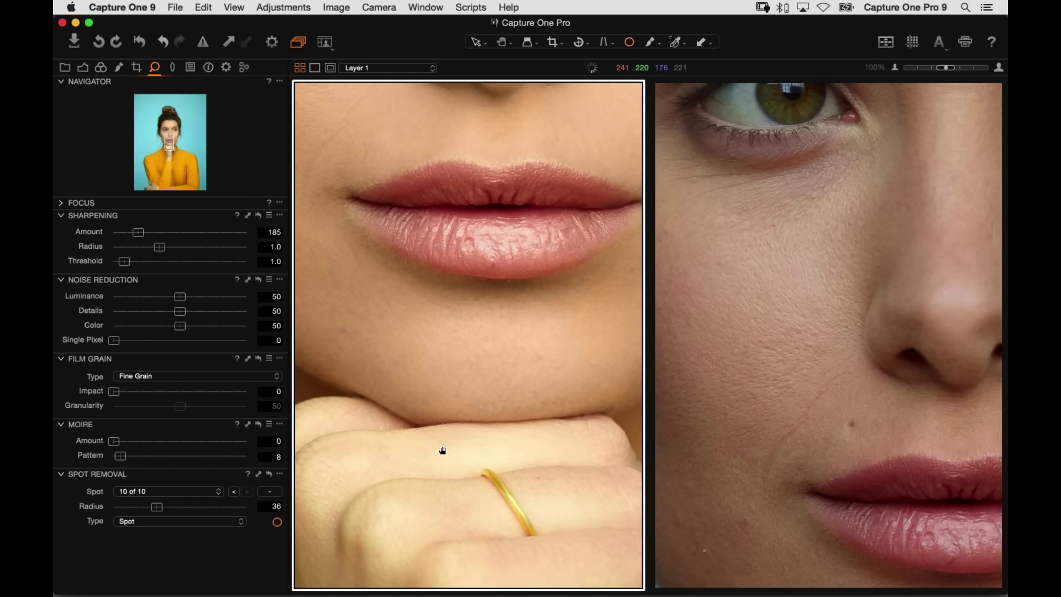
- Remove a larger blemish on the cheek beside the nose with a Spot Removal circle of radius 61
{"action": "scroll", "coordinate": [442, 450], "scroll_direction": "up", "scroll_amount": 8}
{"action": "scroll", "coordinate": [442, 451], "scroll_direction": "right", "scroll_amount": 2}
{"action": "left_click_drag", "start_coordinate": [554, 273], "coordinate": [574, 294]}
{"action": "scroll", "coordinate": [506, 172], "scroll_direction": "down", "scroll_amount": 5}
{"action": "scroll", "coordinate": [506, 171], "scroll_direction": "right", "scroll_amount": 4}
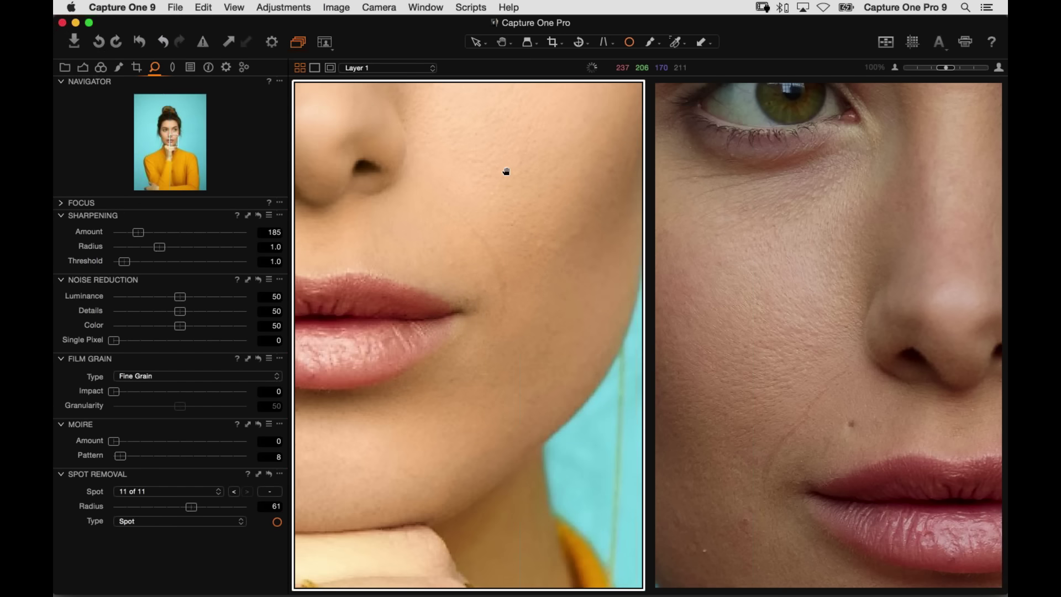
- Remove the blemishes around the chin and below the lower lip with one radius-38 and two radius-43 Spot Removal circles
{"action": "scroll", "coordinate": [506, 171], "scroll_direction": "down", "scroll_amount": 4}
{"action": "scroll", "coordinate": [507, 172], "scroll_direction": "left", "scroll_amount": 3}
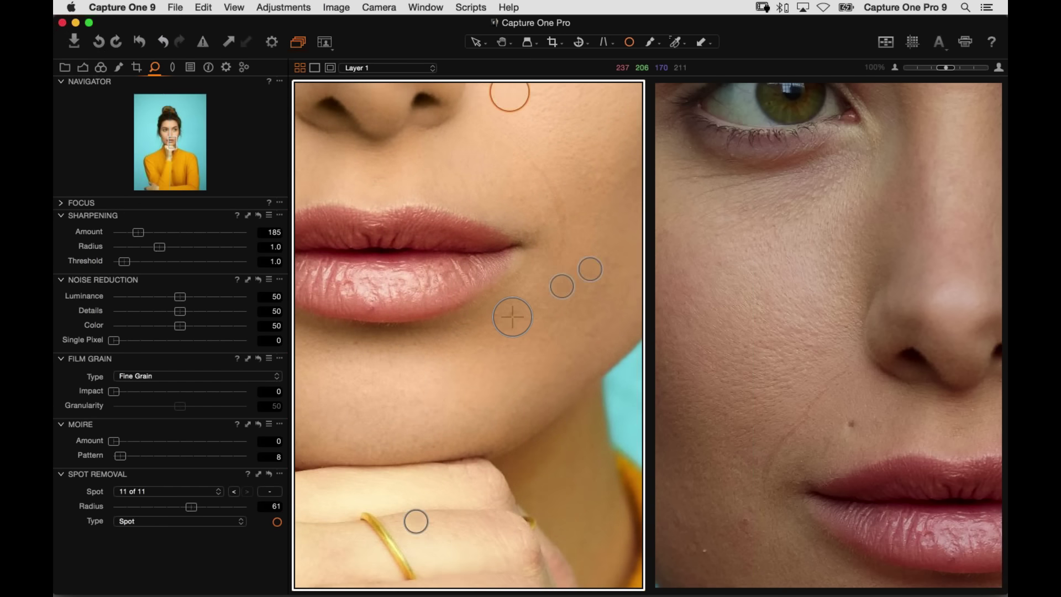
{"action": "left_click", "coordinate": [514, 318]}
{"action": "left_click", "coordinate": [596, 336]}
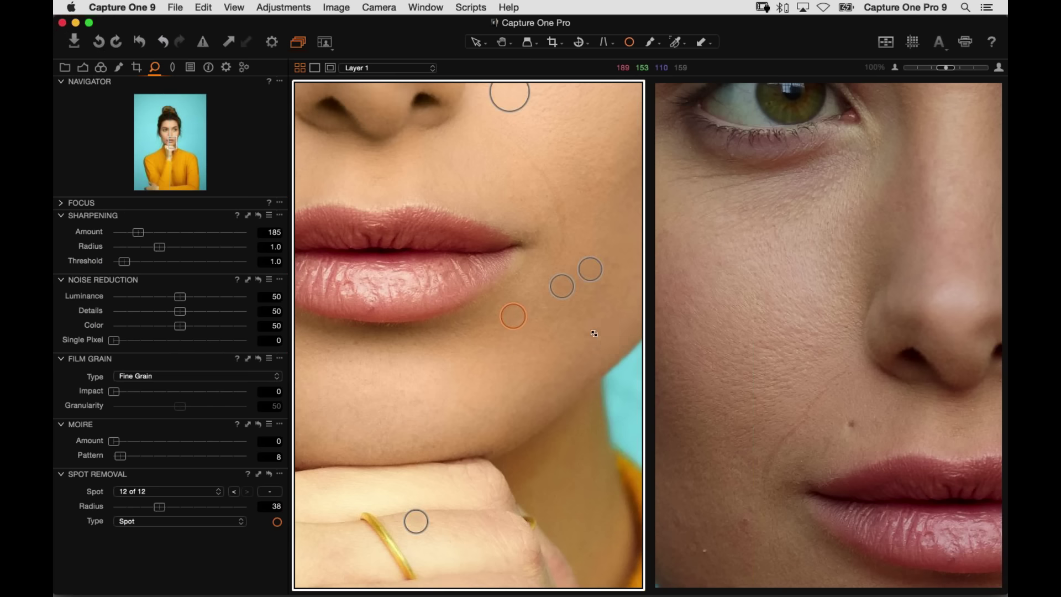
{"action": "left_click_drag", "start_coordinate": [598, 343], "coordinate": [602, 344]}
{"action": "key", "text": "h"}
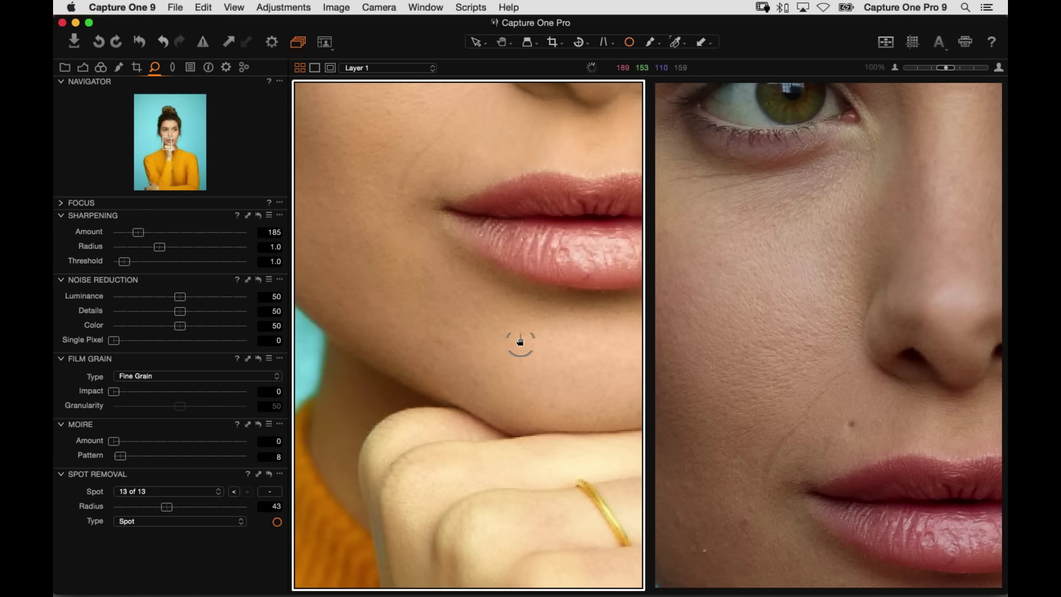
{"action": "left_click", "coordinate": [571, 311]}
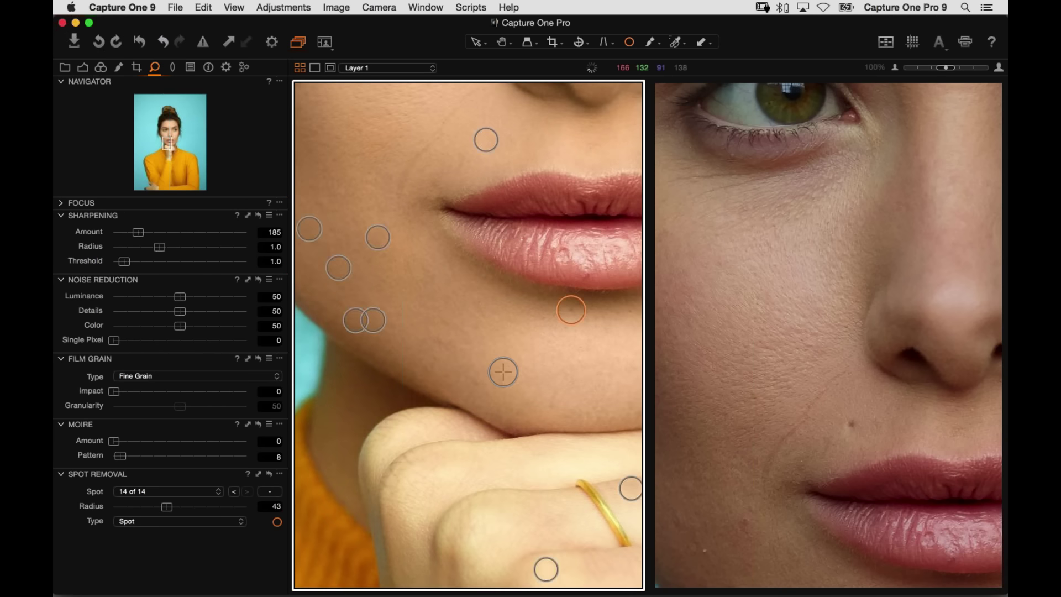
- Leave Spot Removal and compare the cheek and mouth area of the retouched variant with the unedited variant close up
{"action": "left_click", "coordinate": [477, 47]}
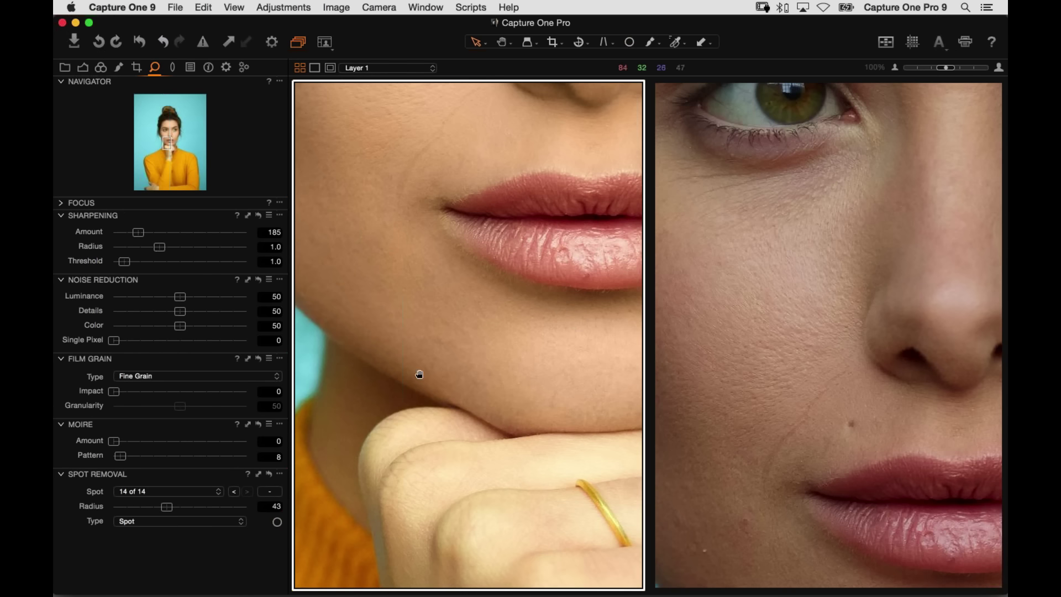
{"action": "scroll", "coordinate": [420, 374], "scroll_direction": "up", "scroll_amount": 5}
{"action": "left_click_drag", "start_coordinate": [743, 363], "coordinate": [738, 284]}
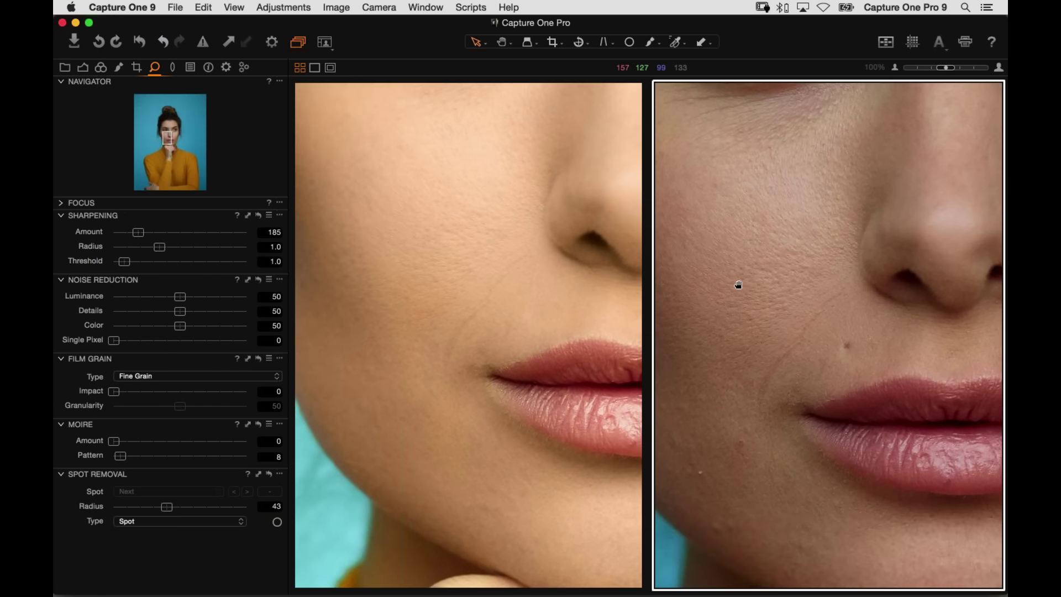
{"action": "scroll", "coordinate": [738, 284], "scroll_direction": "down", "scroll_amount": 2}
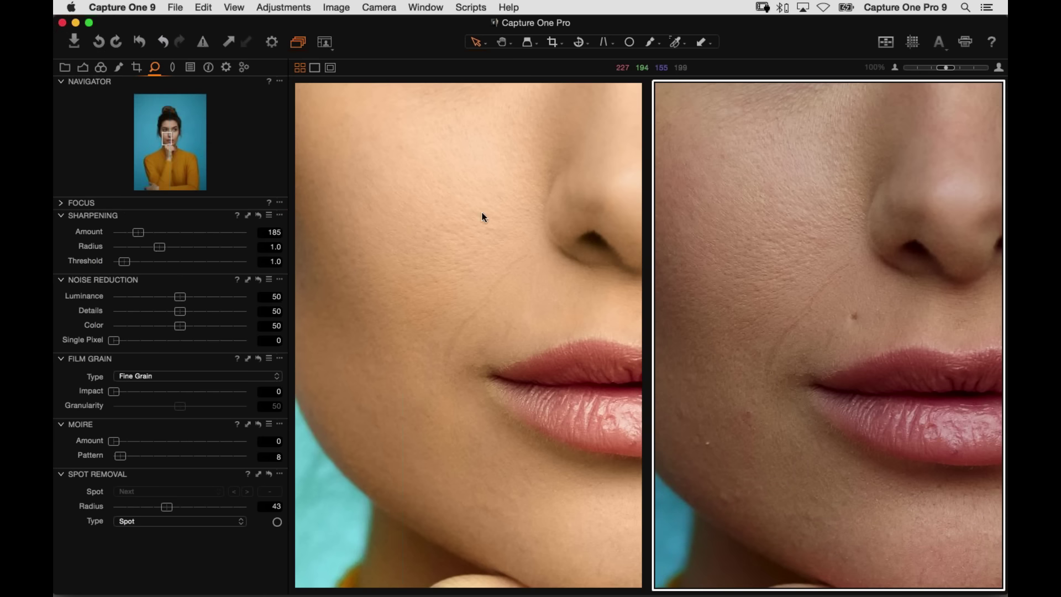
- Show the image browser and compare portrait variants 3 and 4 side by side, fitted to the view
{"action": "key", "text": "super+b"}
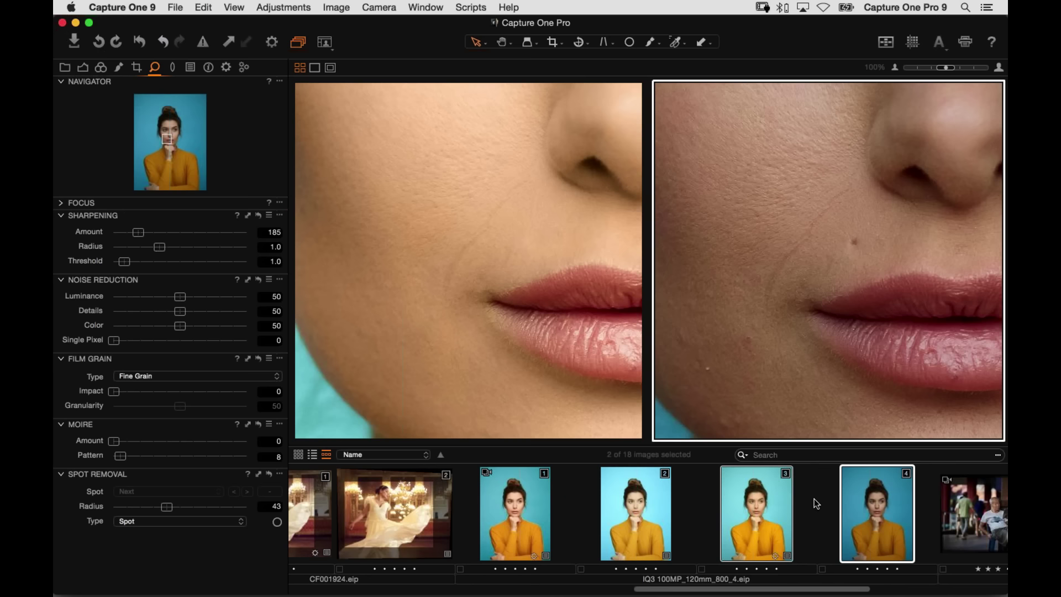
{"action": "left_click", "coordinate": [811, 507]}
{"action": "left_click", "coordinate": [746, 513]}
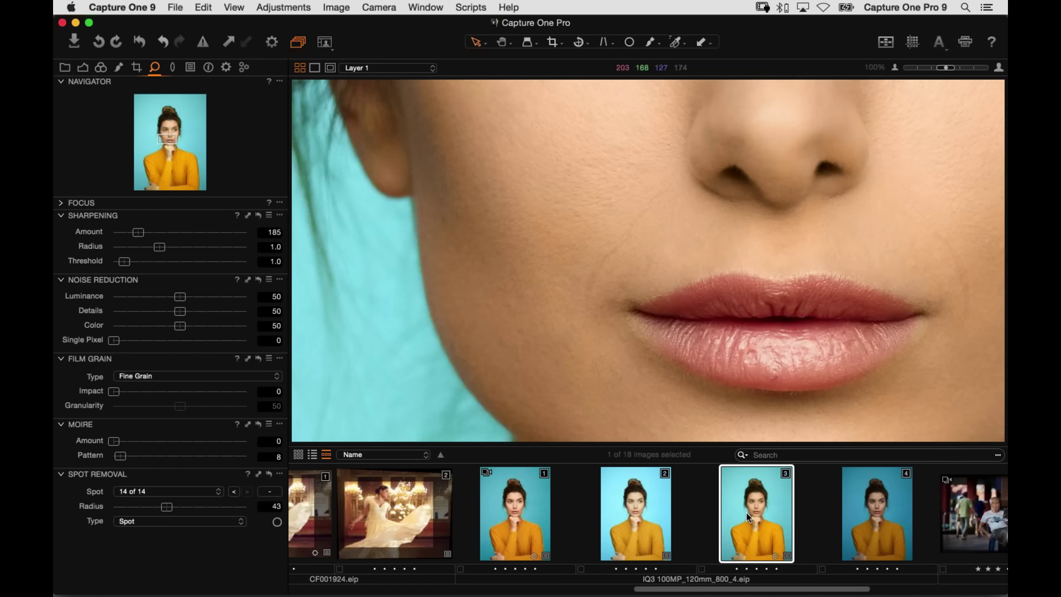
{"action": "key", "text": "super+0"}
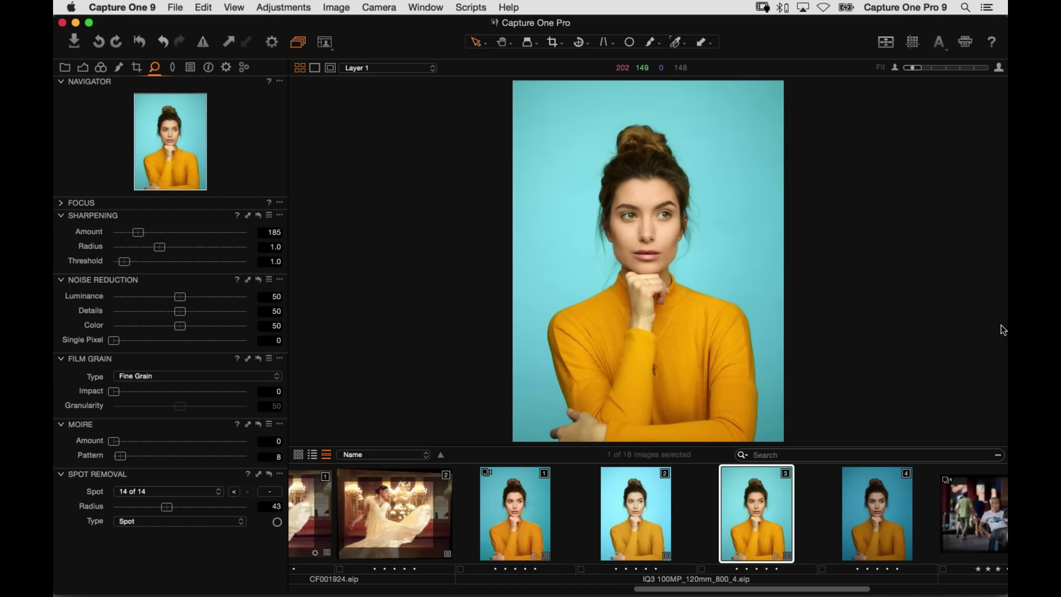
{"action": "left_click", "coordinate": [875, 538], "text": "super"}
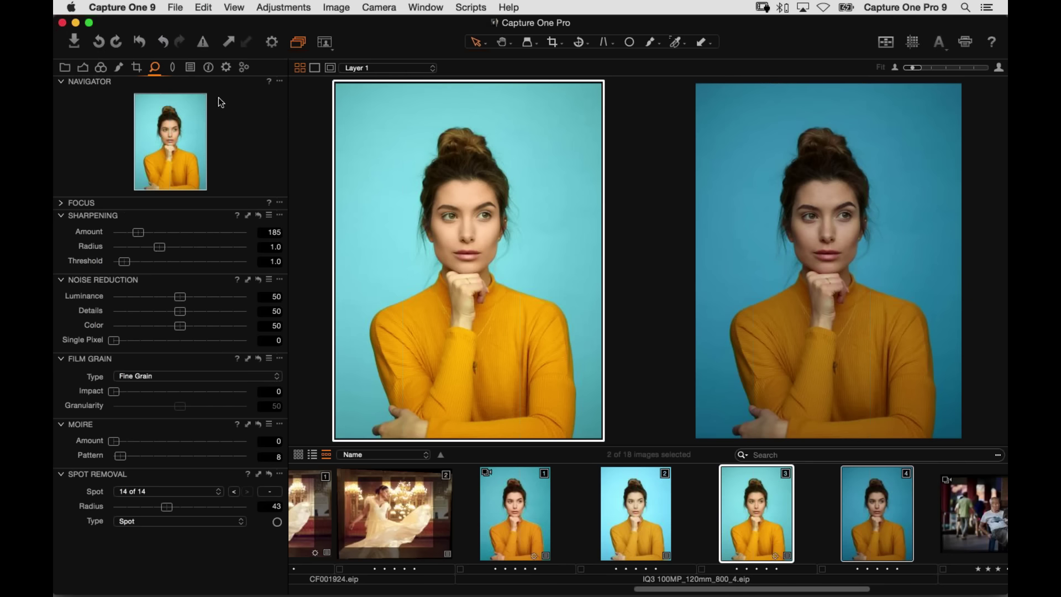
- Give the Generic Cloud Storage process recipe a Text watermark with the photographer's first name, and select the Hi Res recipe
{"action": "left_click", "coordinate": [226, 67]}
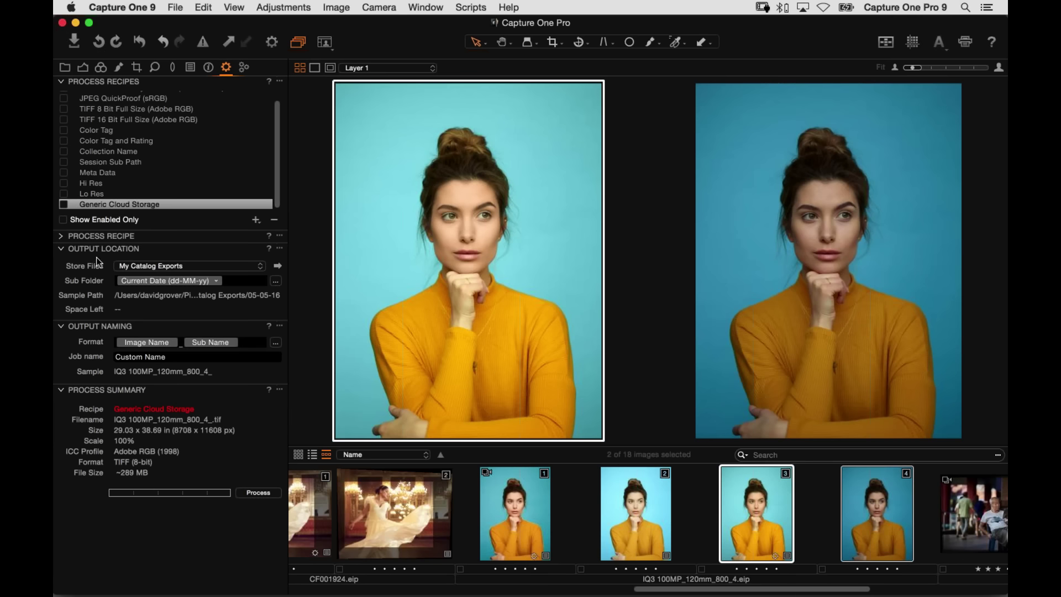
{"action": "left_click", "coordinate": [101, 236]}
{"action": "left_click", "coordinate": [264, 253]}
{"action": "left_click", "coordinate": [142, 271]}
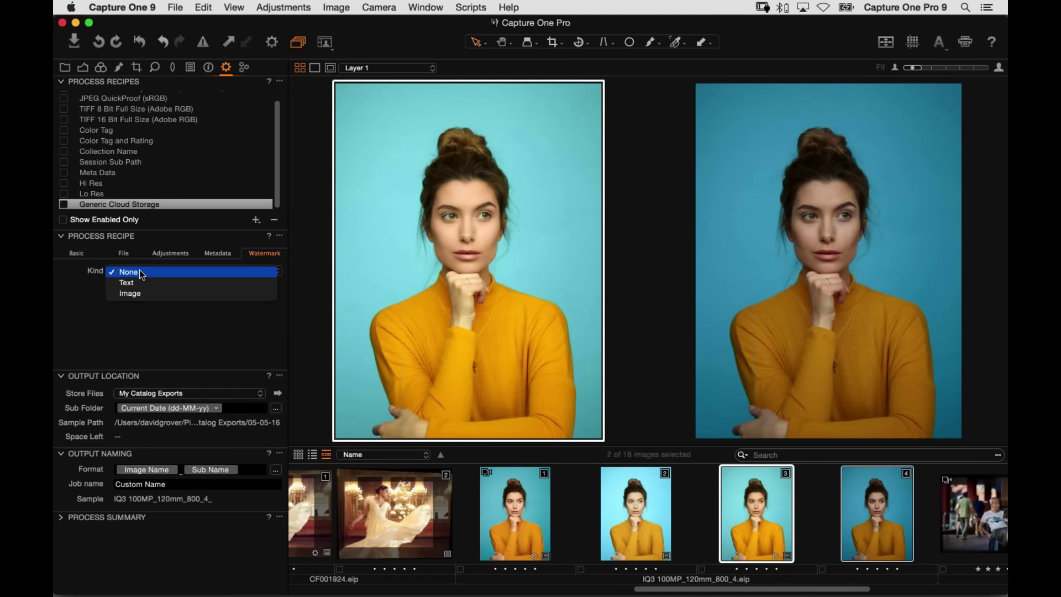
{"action": "left_click", "coordinate": [154, 282]}
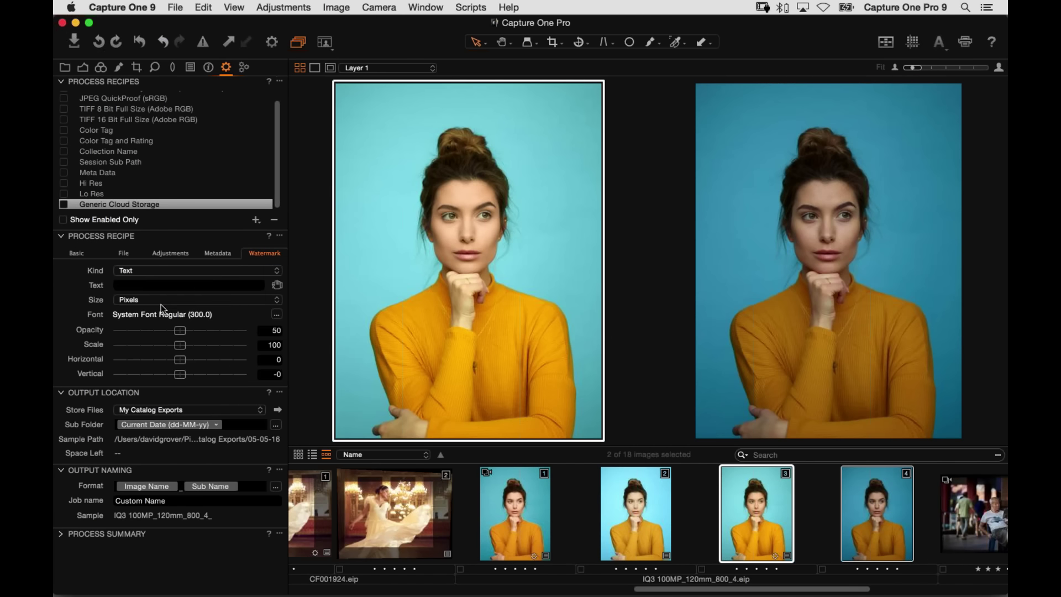
{"action": "left_click", "coordinate": [207, 285]}
{"action": "type", "text": "david"}
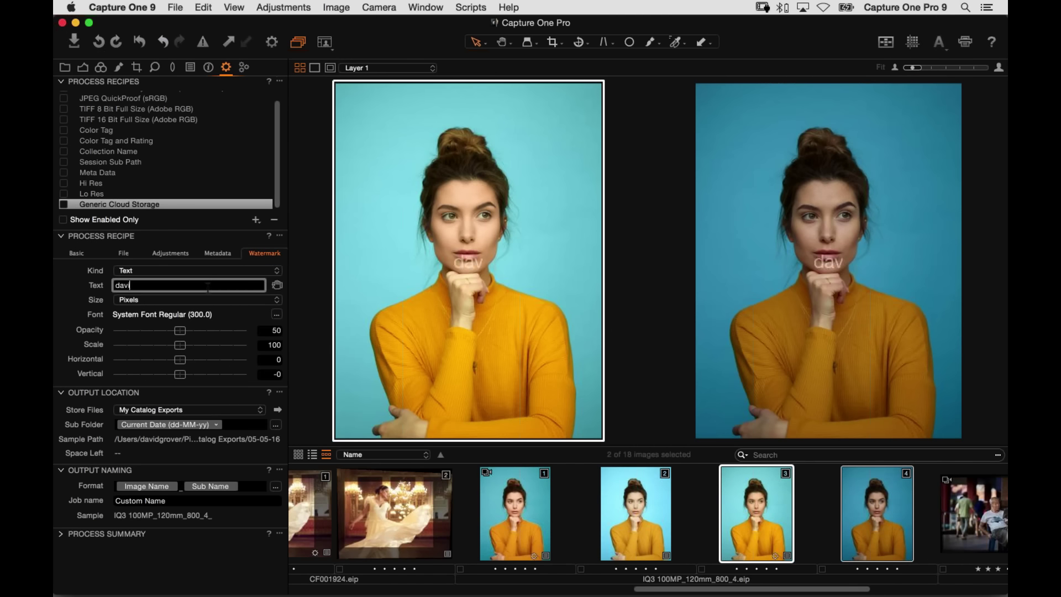
{"action": "key", "text": "Tab"}
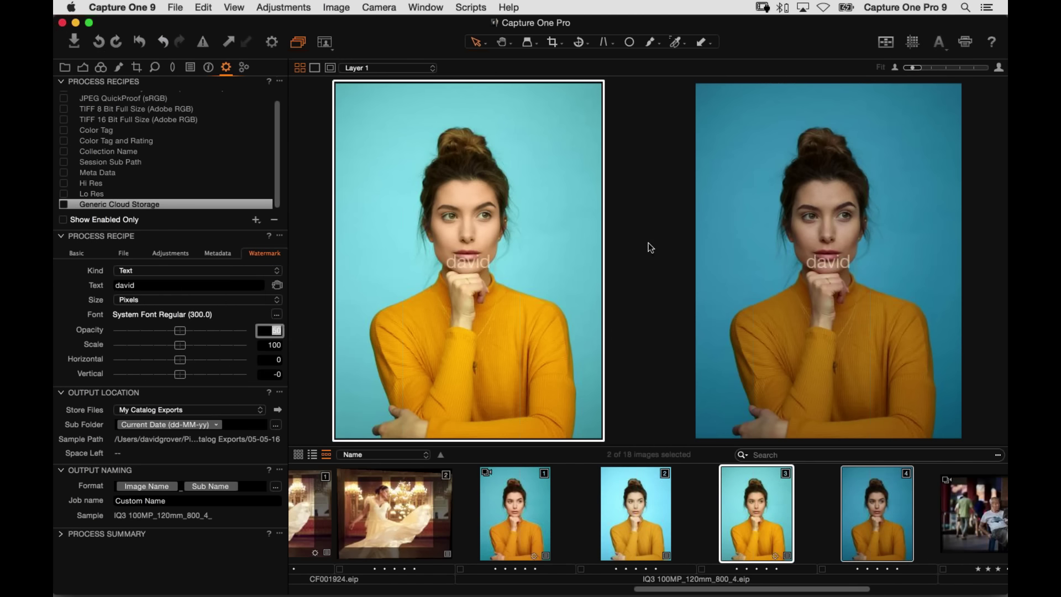
{"action": "left_click", "coordinate": [101, 194]}
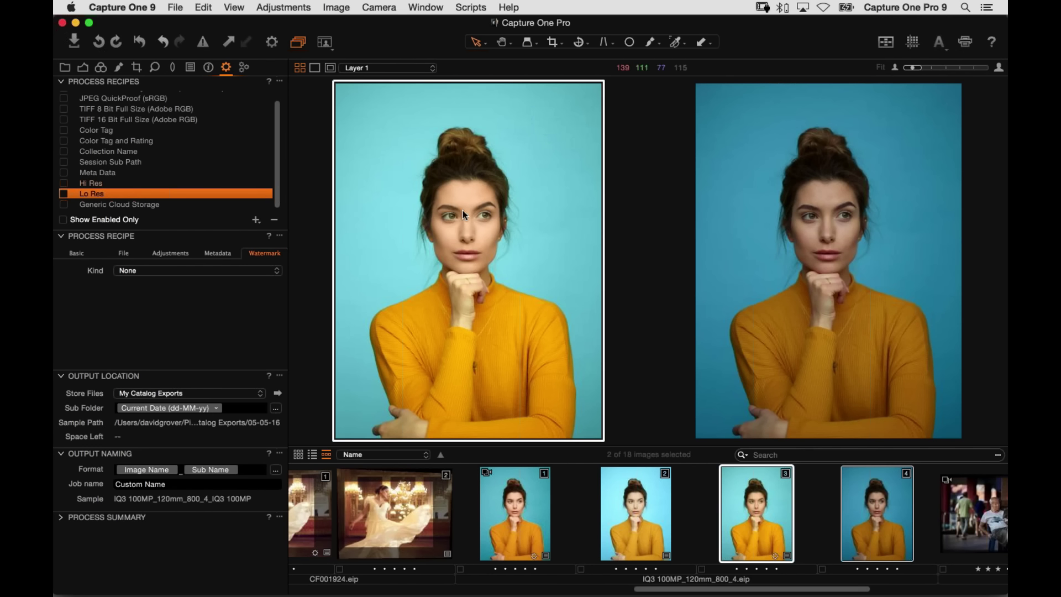
{"action": "key", "text": "Up"}
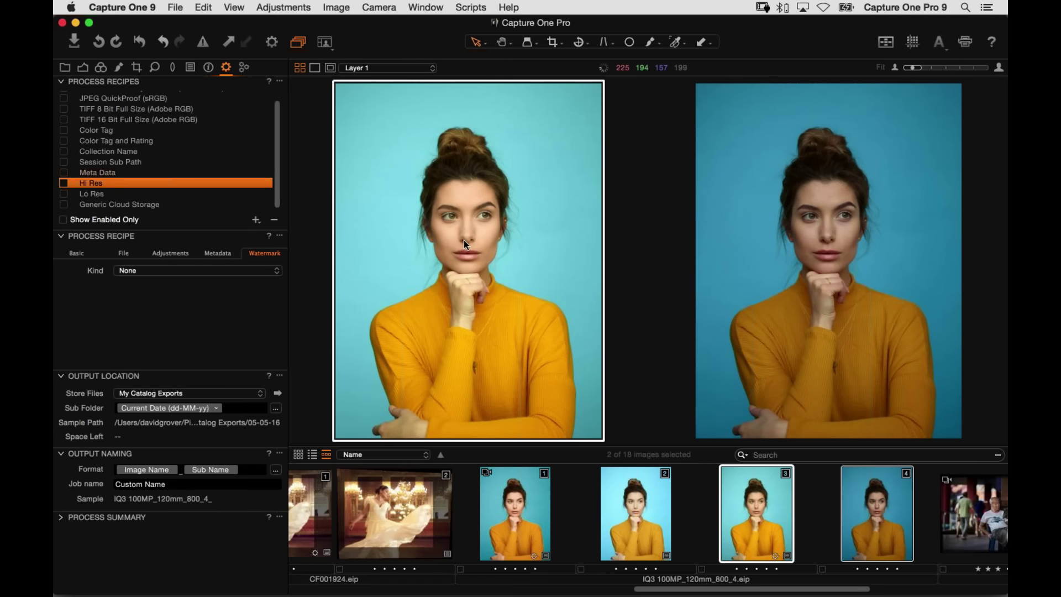
- Compare the mouth area of both portrait variants at 100% and look up the variant commands
{"action": "key", "text": "h"}
{"action": "left_click", "coordinate": [465, 234]}
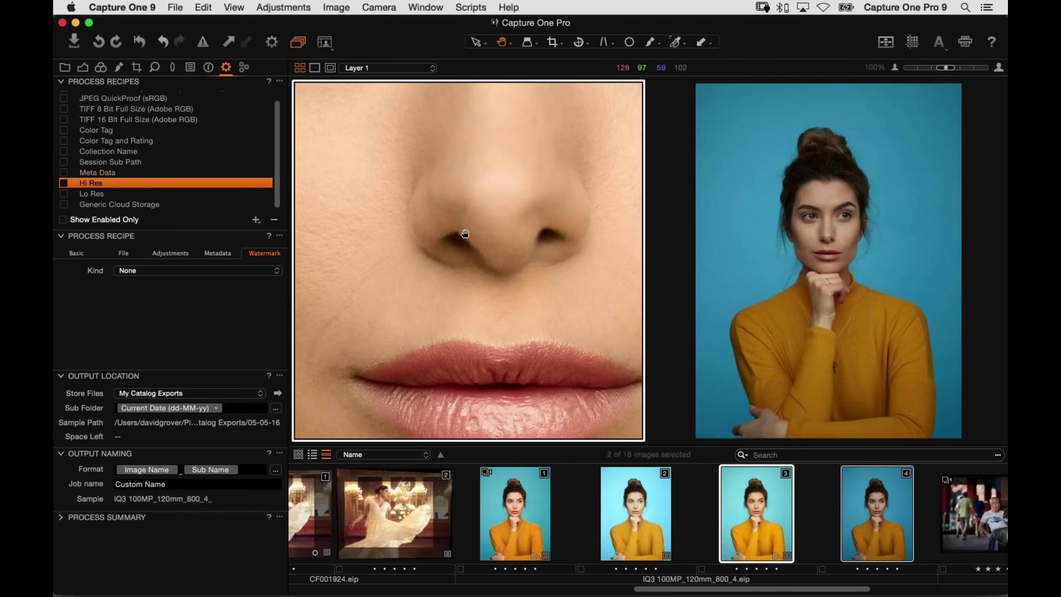
{"action": "left_click_drag", "start_coordinate": [465, 234], "coordinate": [567, 116]}
{"action": "left_click", "coordinate": [795, 231]}
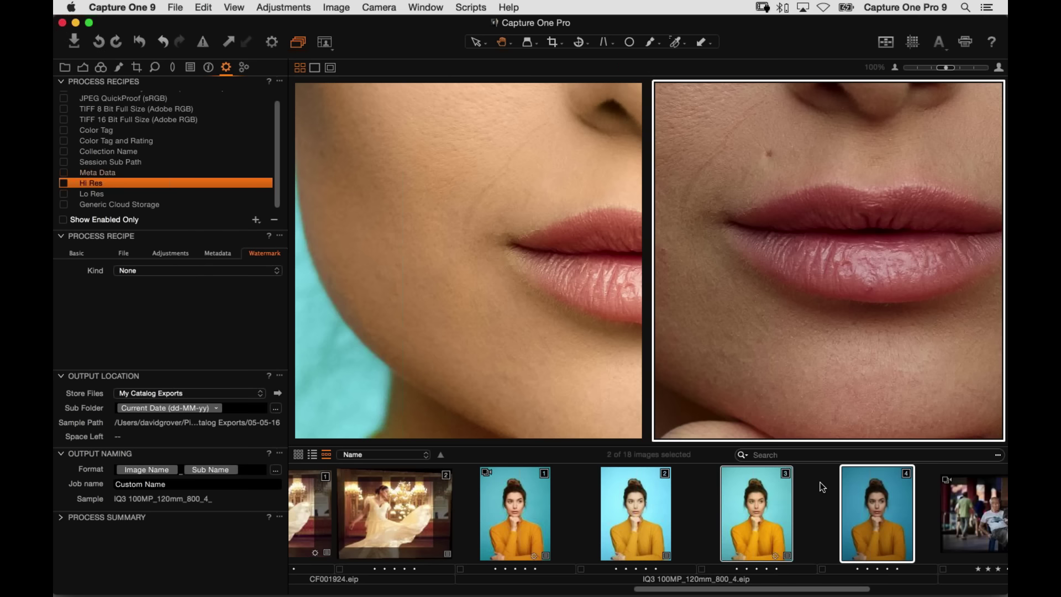
{"action": "left_click", "coordinate": [337, 7]}
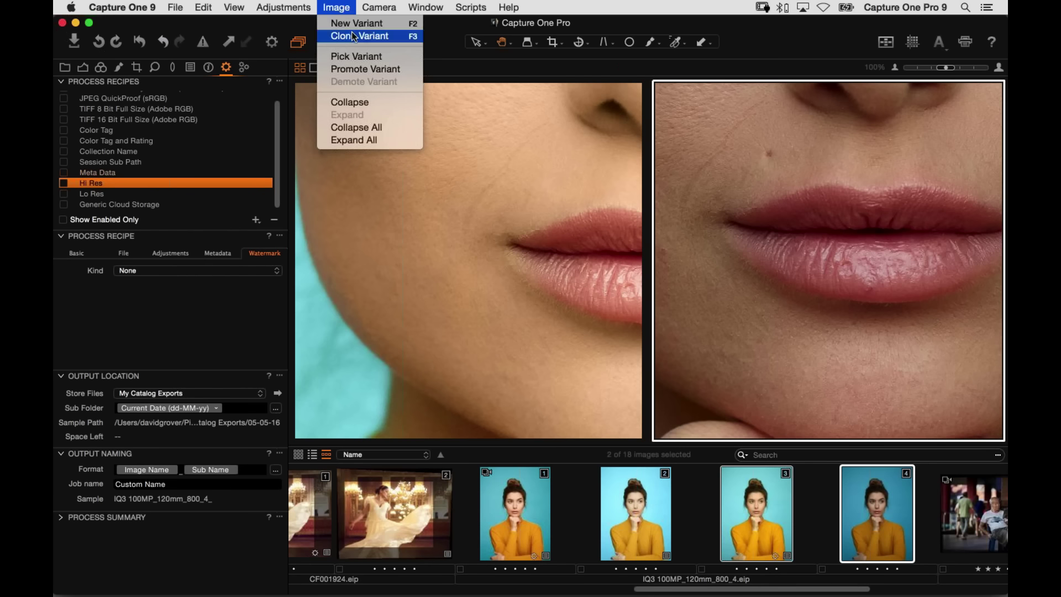
{"action": "key", "text": "Escape"}
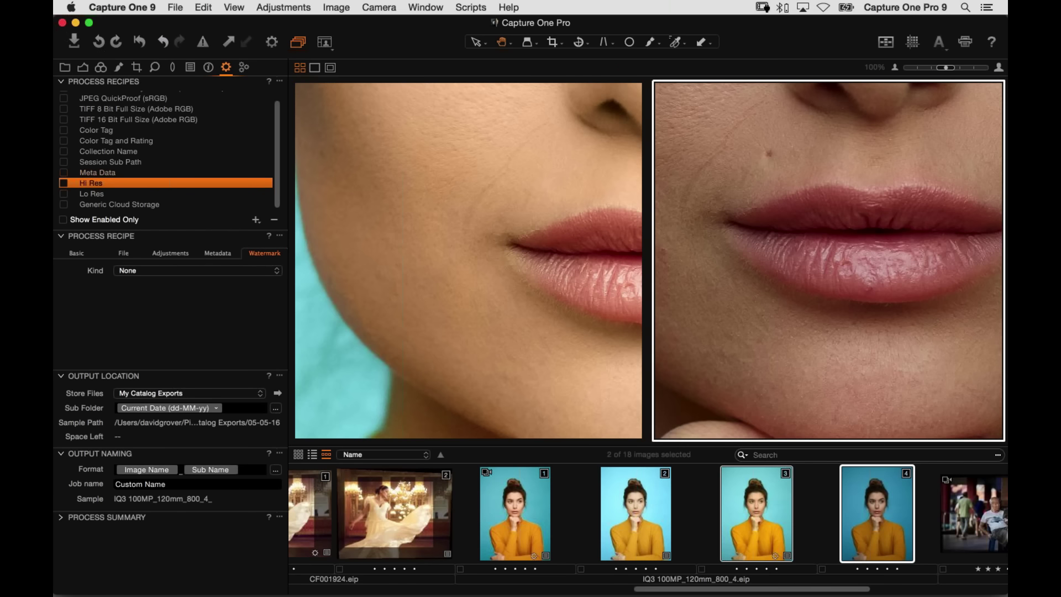
- Display the dark third variant of the mountain landscape CF000541.IIQ fitted to the view
{"action": "scroll", "coordinate": [615, 522], "scroll_direction": "right", "scroll_amount": 10}
{"action": "scroll", "coordinate": [822, 519], "scroll_direction": "left", "scroll_amount": 10}
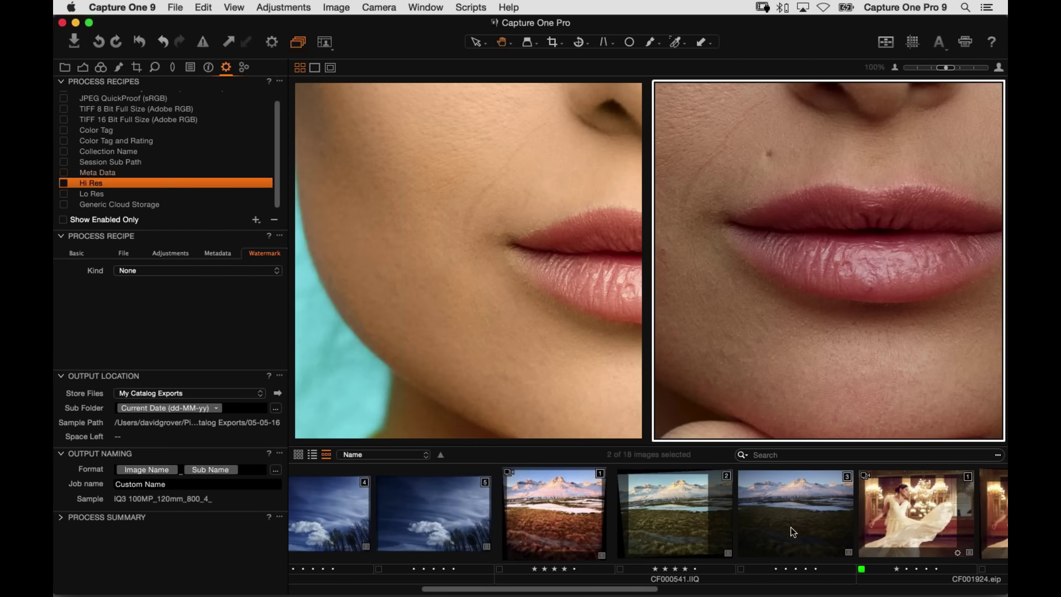
{"action": "left_click", "coordinate": [796, 522]}
{"action": "key", "text": "super+0"}
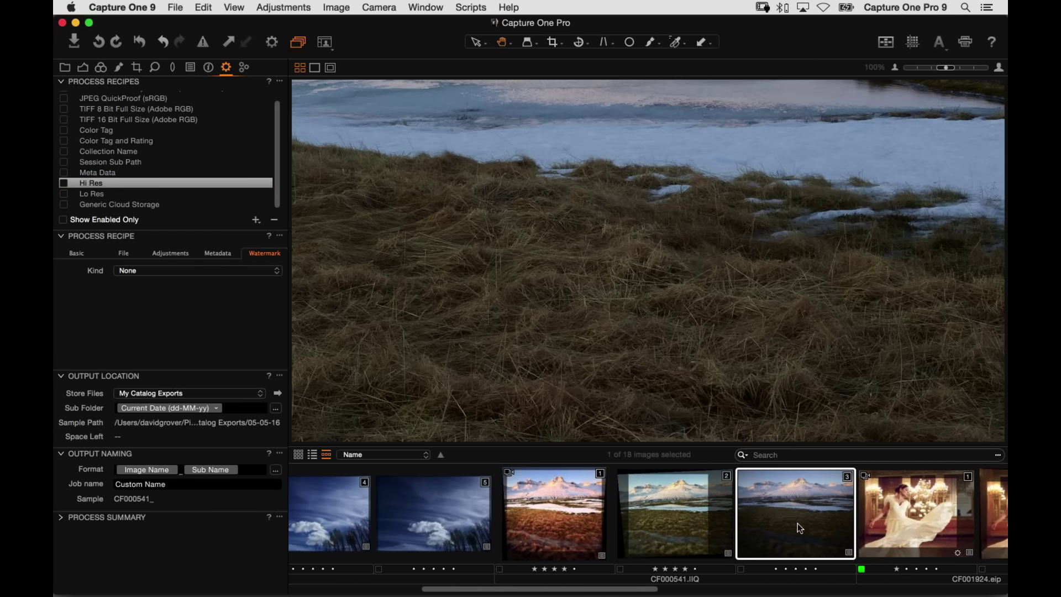
- Display the second variant of JW_B1922.CR2, the man reading a newspaper
{"action": "scroll", "coordinate": [771, 528], "scroll_direction": "right", "scroll_amount": 10}
{"action": "scroll", "coordinate": [702, 515], "scroll_direction": "right", "scroll_amount": 5}
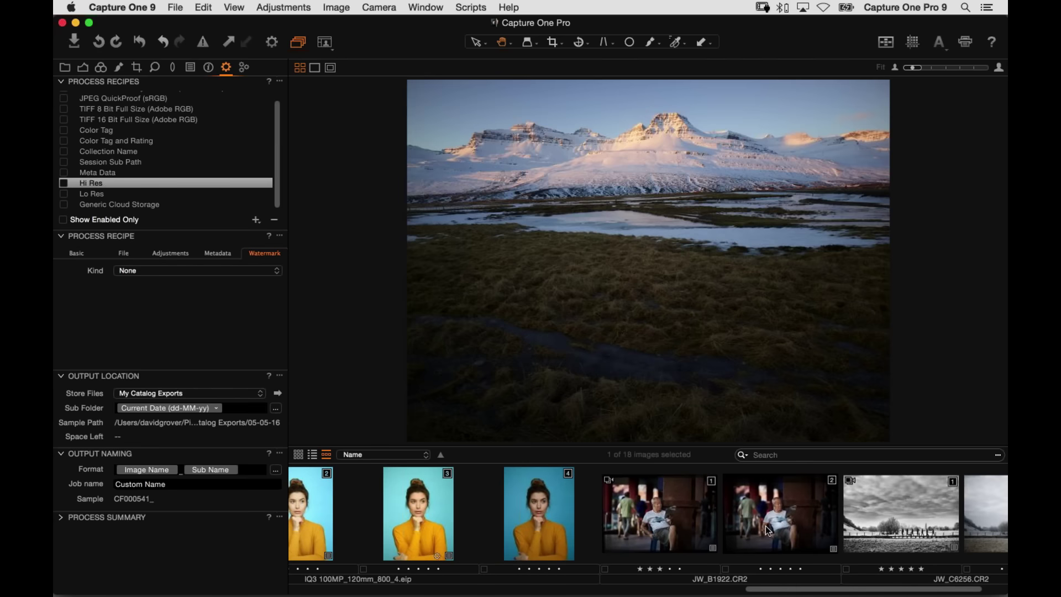
{"action": "left_click", "coordinate": [763, 523]}
- Return to the third variant of the mountain landscape CF000541.IIQ and show its exposure adjustments
{"action": "scroll", "coordinate": [566, 499], "scroll_direction": "left", "scroll_amount": 10}
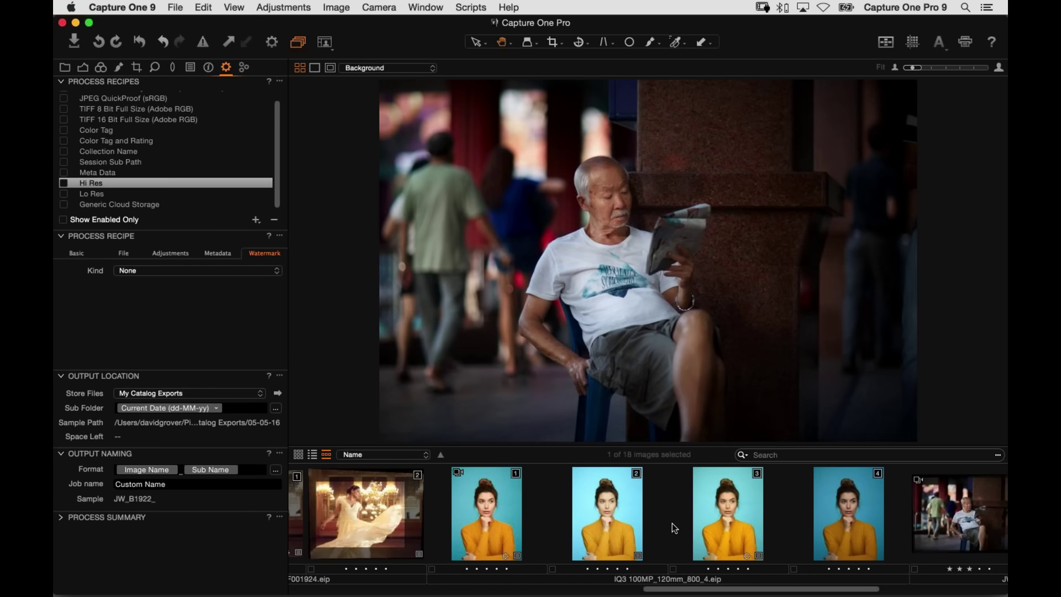
{"action": "scroll", "coordinate": [631, 510], "scroll_direction": "left", "scroll_amount": 8}
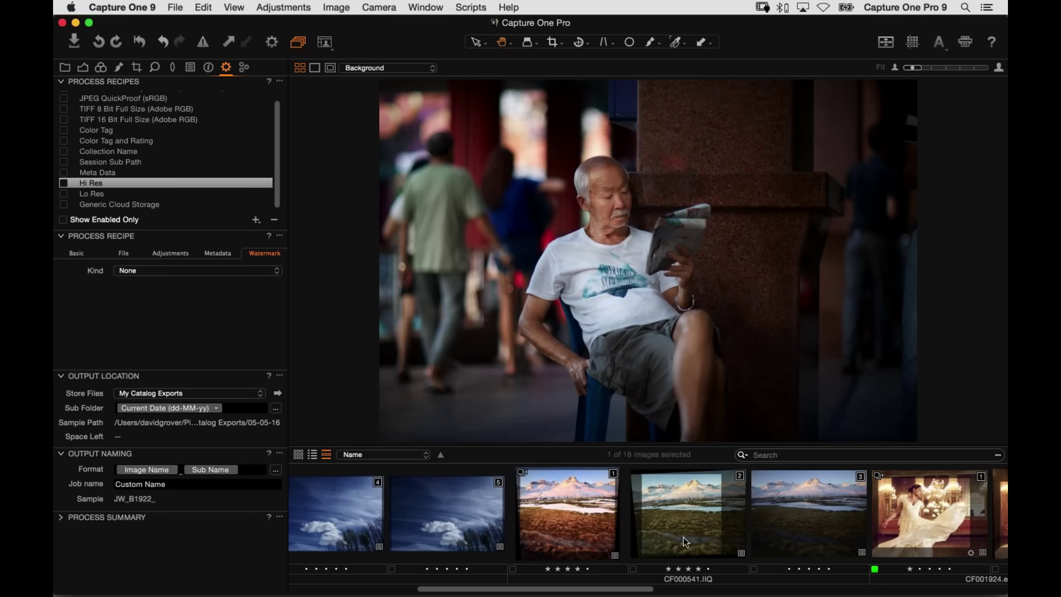
{"action": "left_click", "coordinate": [785, 530]}
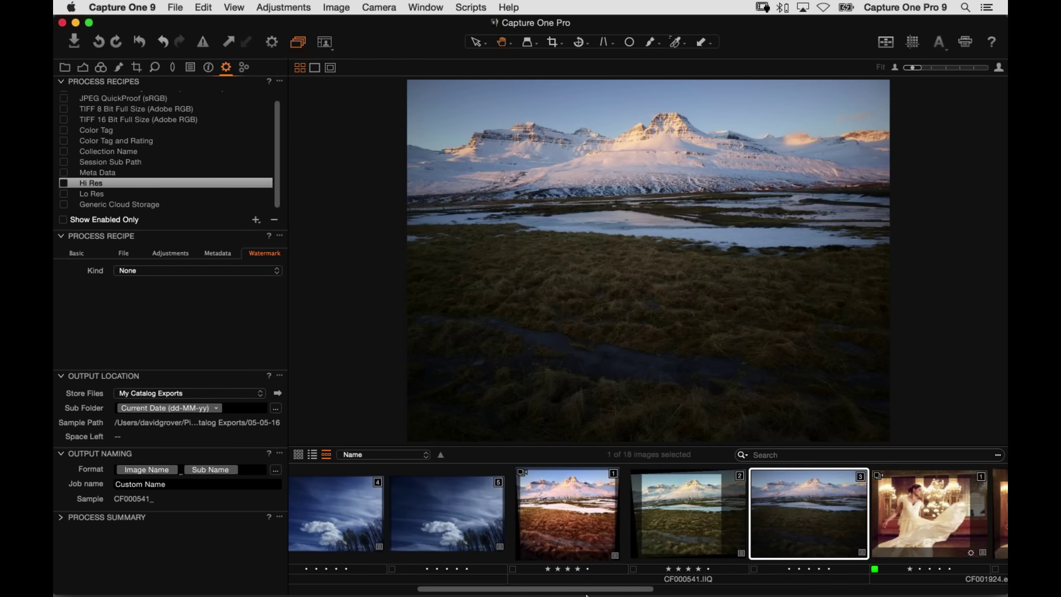
{"action": "left_click", "coordinate": [83, 67]}
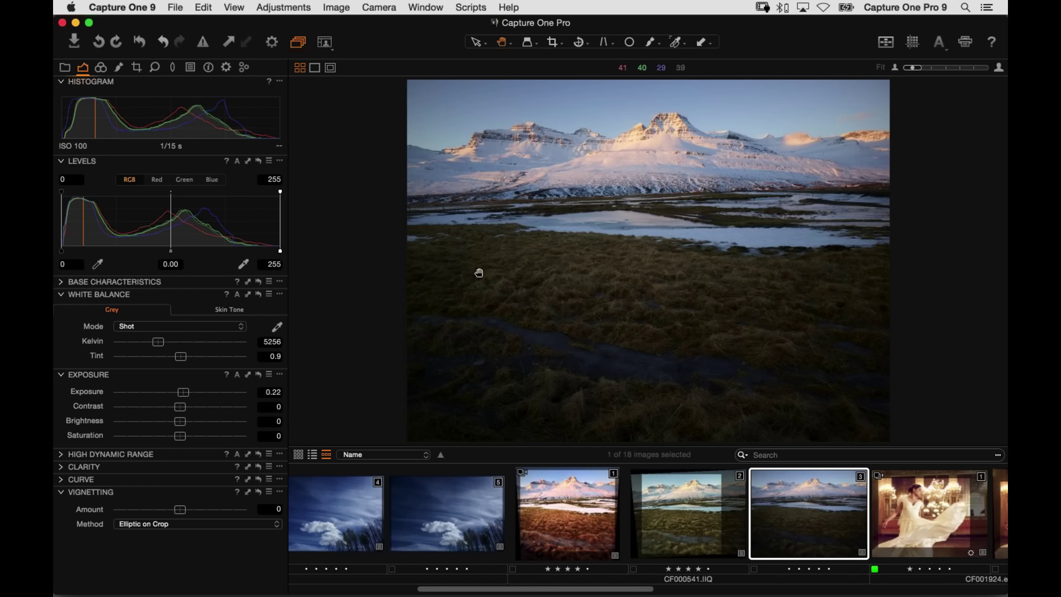
- Hide the image browser and examine the dark foreground grass of the landscape at 400% zoom
{"action": "left_click", "coordinate": [495, 332]}
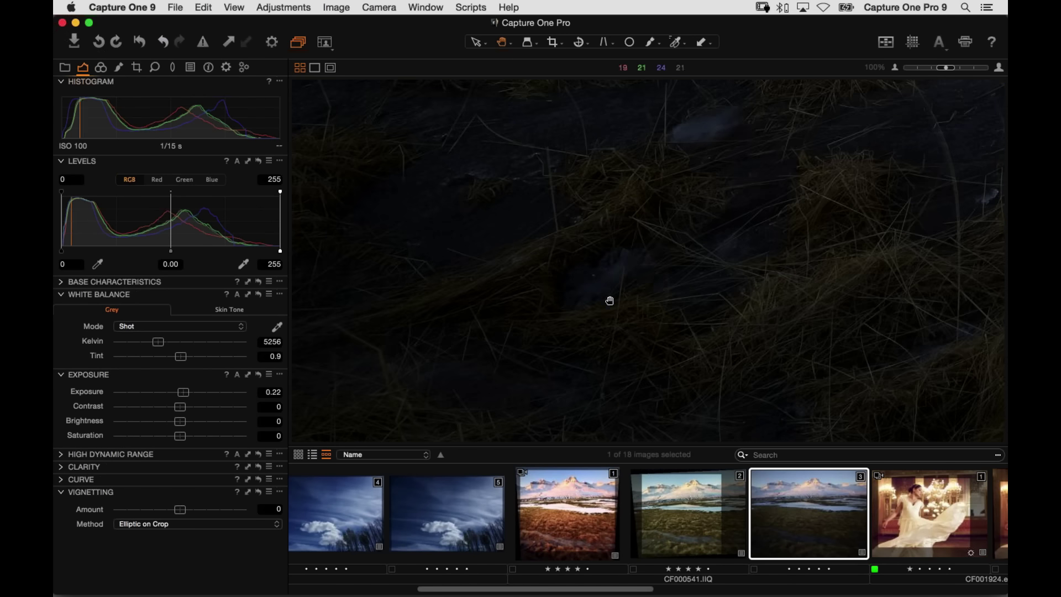
{"action": "key", "text": "super+b"}
{"action": "scroll", "coordinate": [538, 250], "scroll_direction": "up", "scroll_amount": 3}
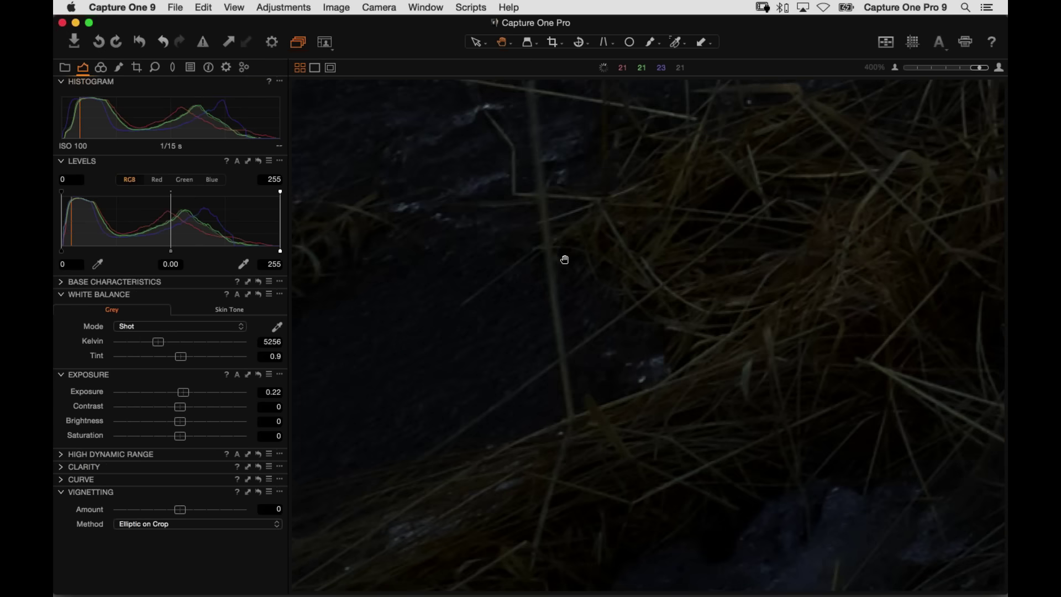
- Undo the landscape's exposure change and try strong exposure boosts of 2.92, 3.72 and 2.05 on the dark foreground at 100% zoom
{"action": "scroll", "coordinate": [575, 263], "scroll_direction": "down", "scroll_amount": 5}
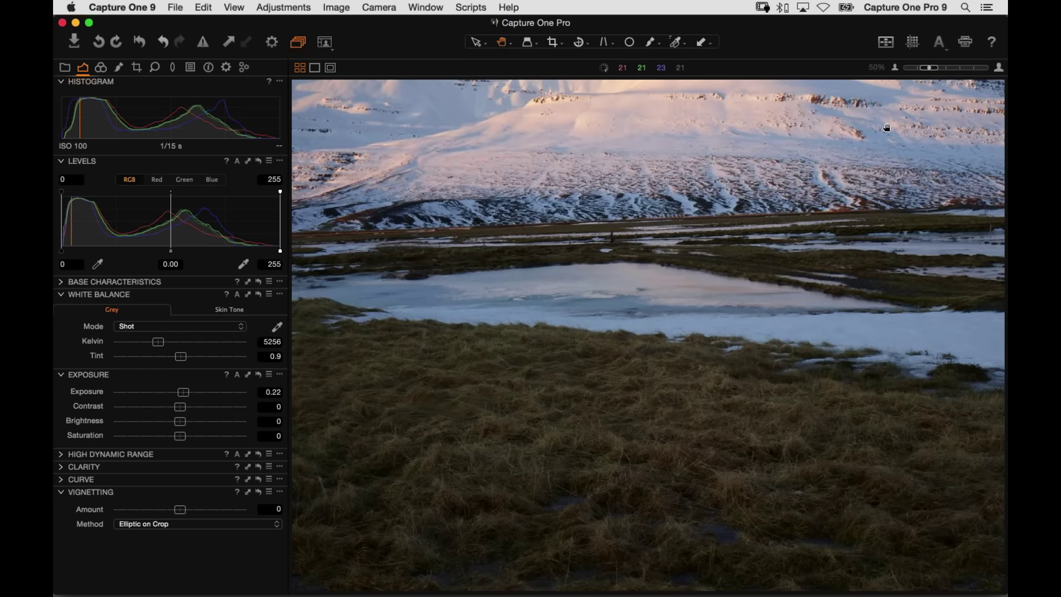
{"action": "scroll", "coordinate": [650, 312], "scroll_direction": "up", "scroll_amount": 2}
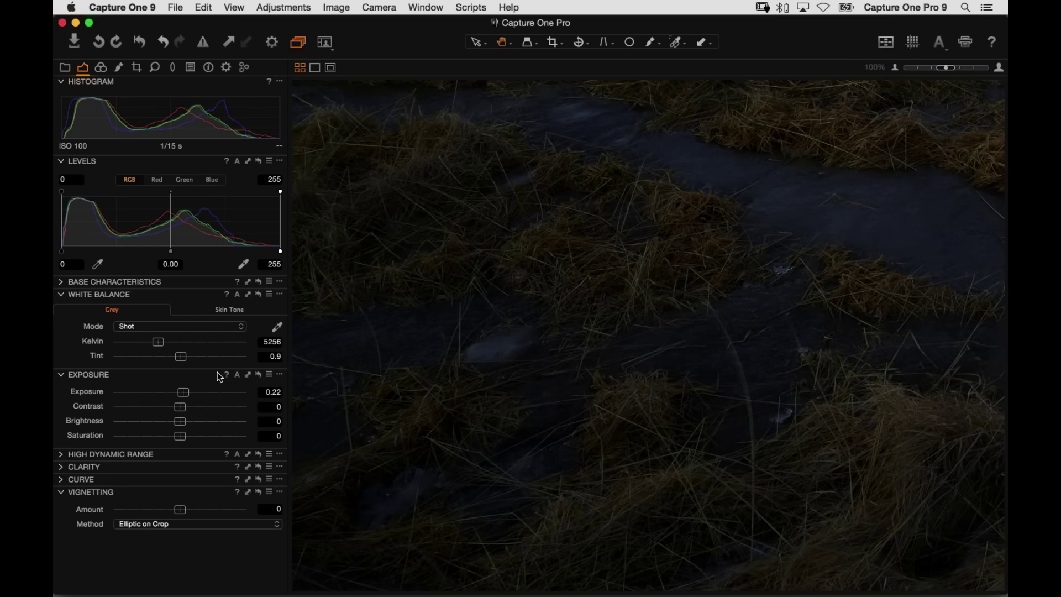
{"action": "key", "text": "super+z"}
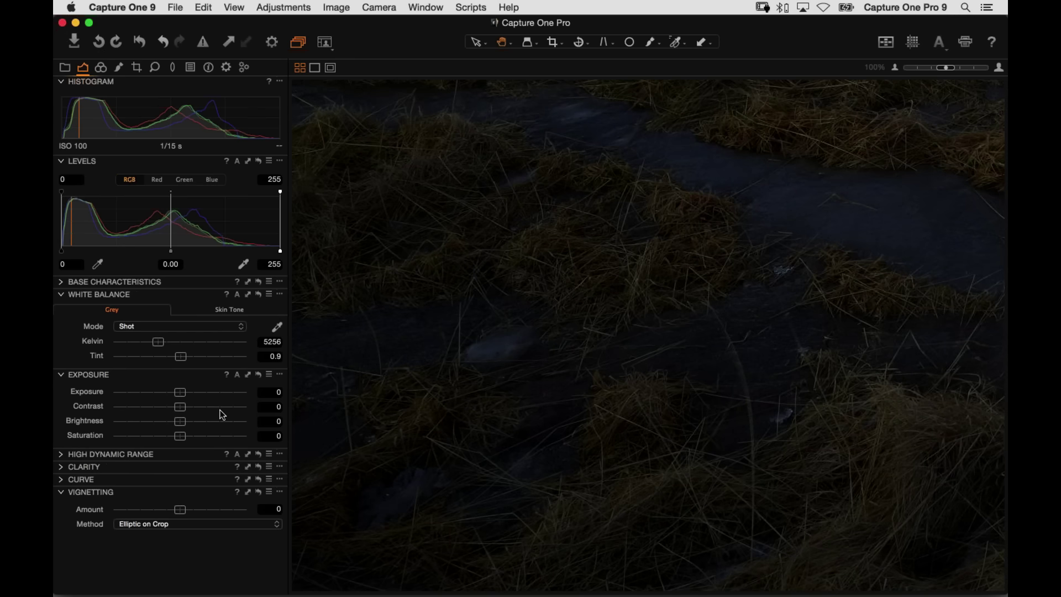
{"action": "scroll", "coordinate": [219, 392], "scroll_direction": "up", "scroll_amount": 2}
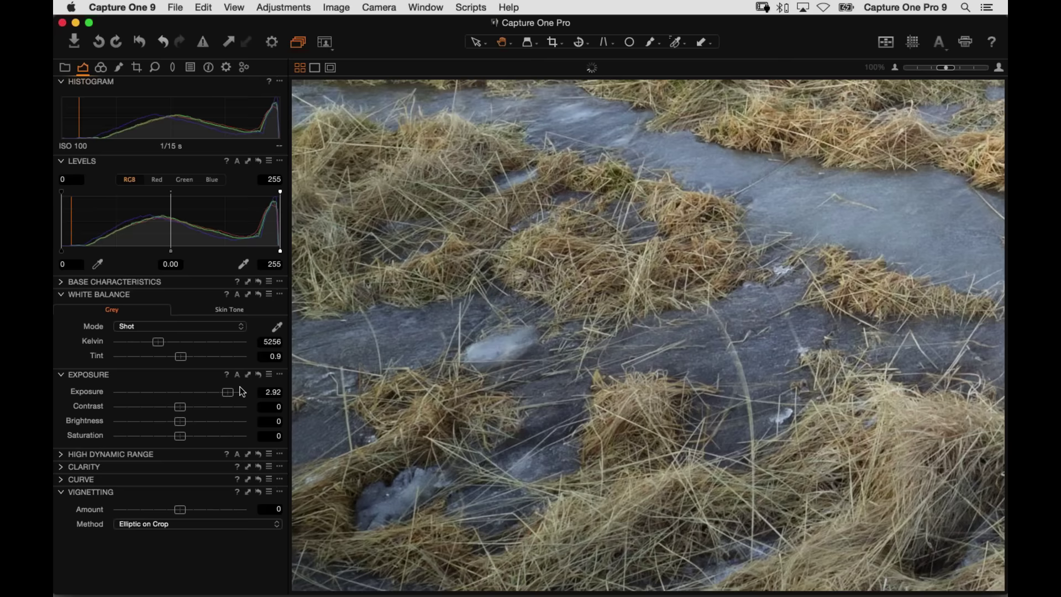
{"action": "left_click", "coordinate": [242, 391]}
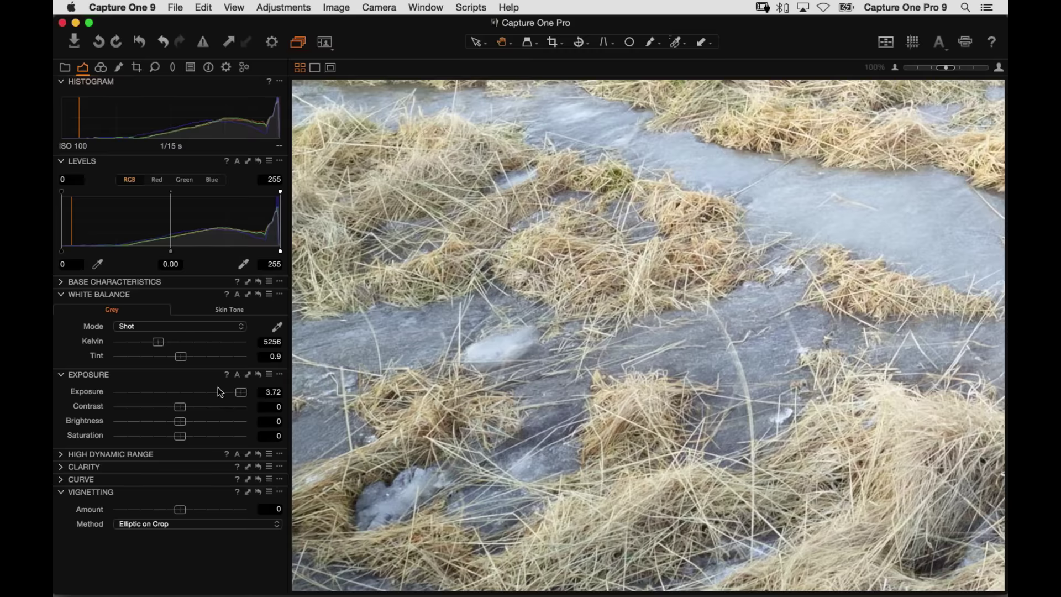
{"action": "left_click", "coordinate": [218, 390]}
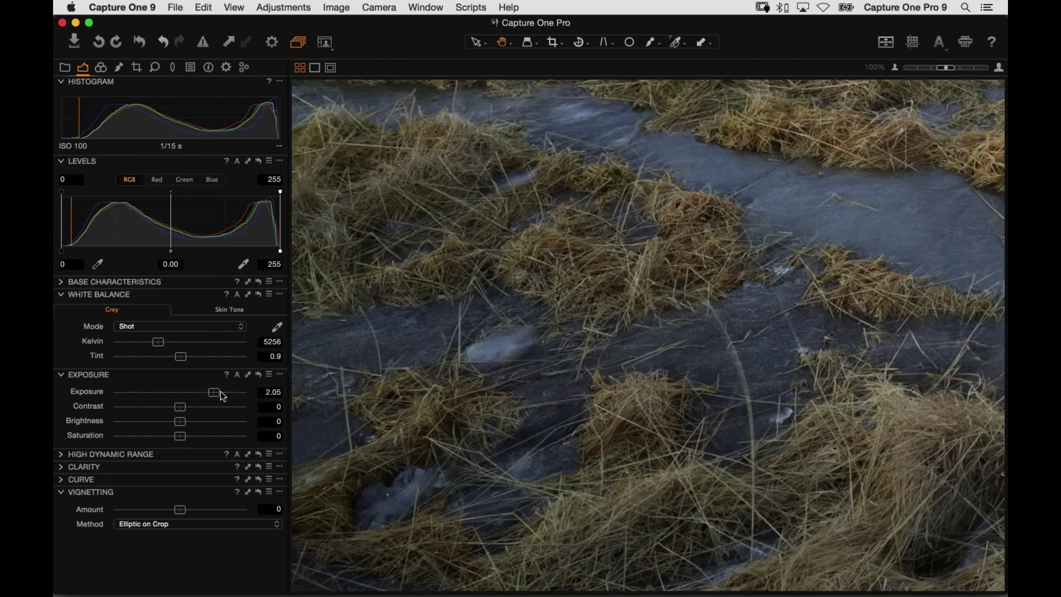
{"action": "left_click", "coordinate": [181, 392]}
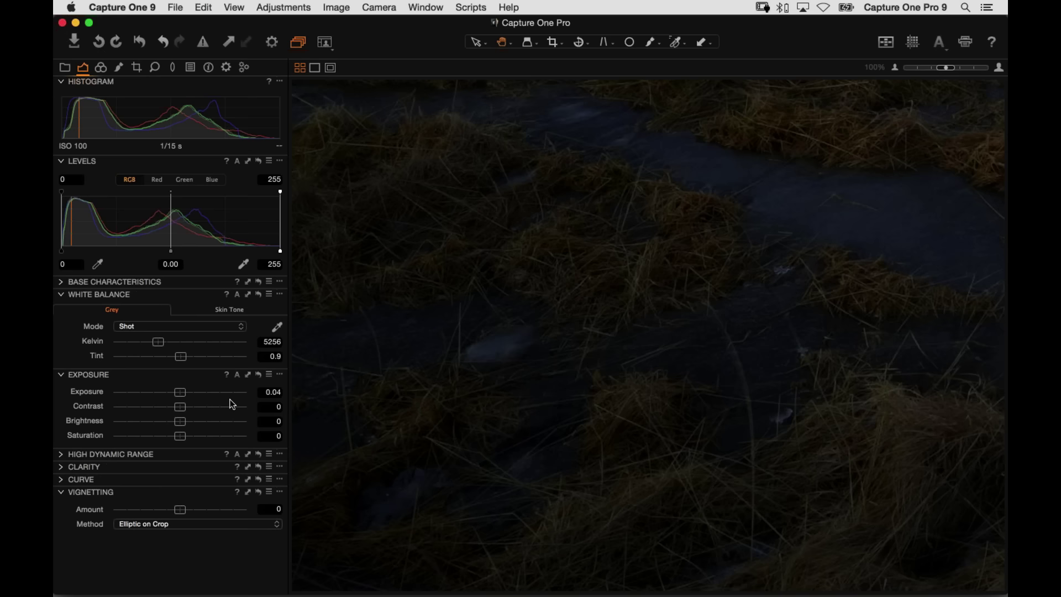
- Raise the exposure to 0.89 and fit the whole landscape in the view
{"action": "left_click", "coordinate": [230, 399]}
{"action": "left_click", "coordinate": [194, 393]}
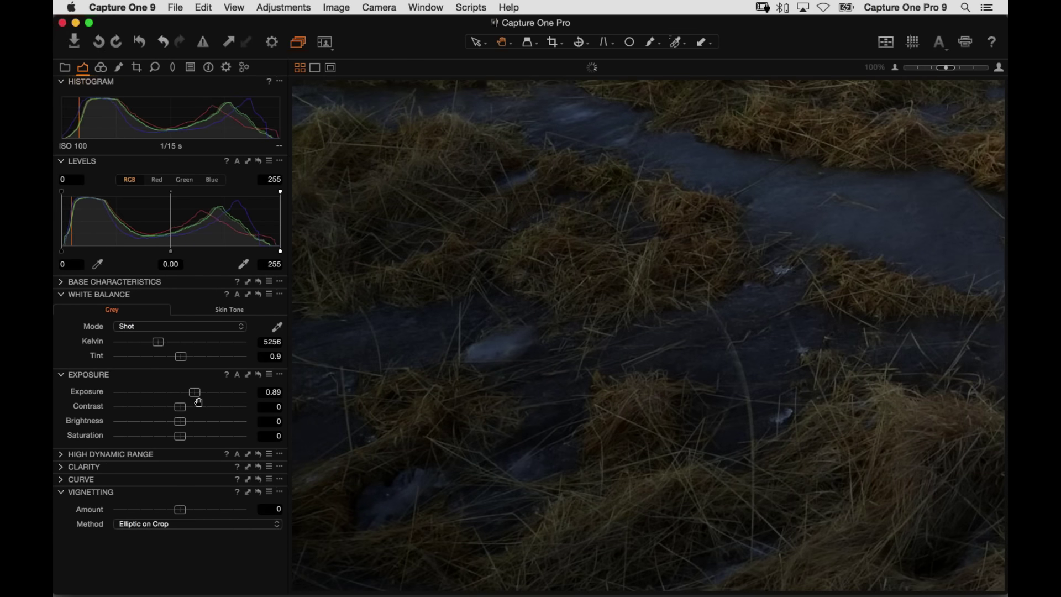
{"action": "left_click", "coordinate": [610, 330]}
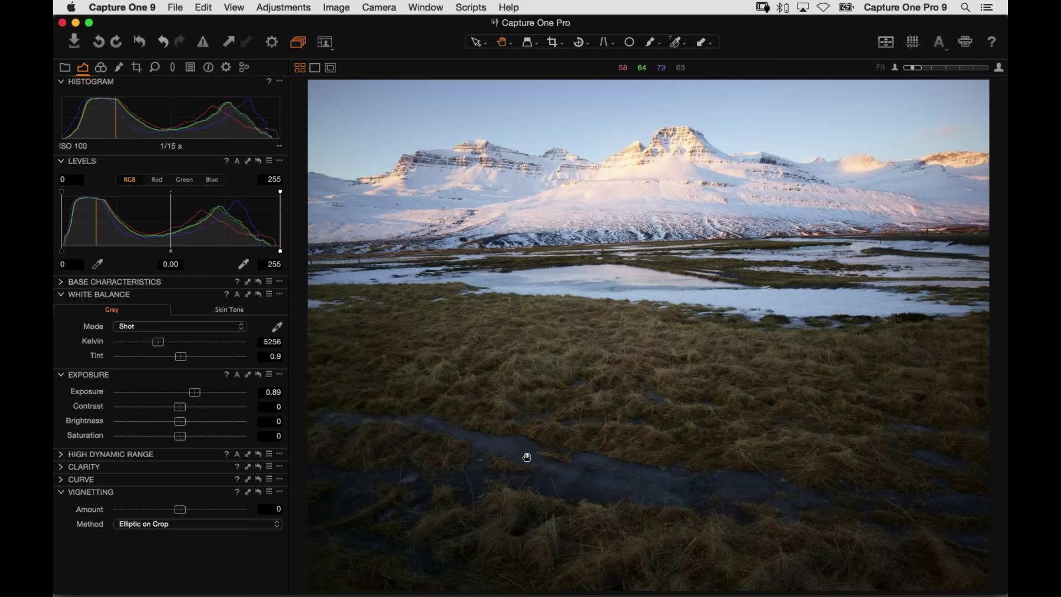
- Examine the landscape's metadata, including the camera, firmware and lens entries
{"action": "left_click", "coordinate": [209, 67]}
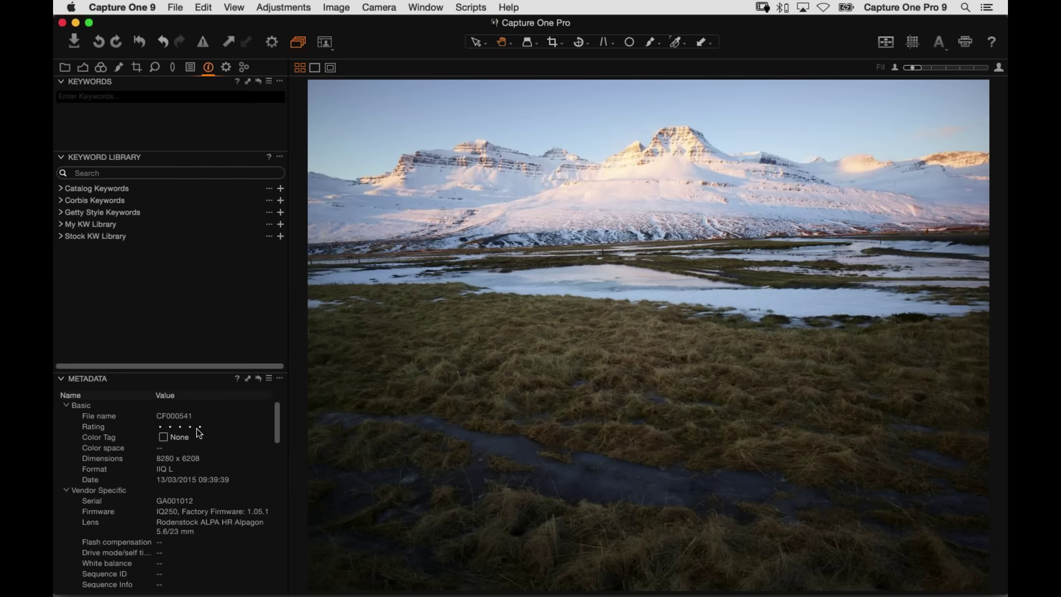
{"action": "scroll", "coordinate": [188, 447], "scroll_direction": "down", "scroll_amount": 5}
{"action": "scroll", "coordinate": [167, 475], "scroll_direction": "up", "scroll_amount": 3}
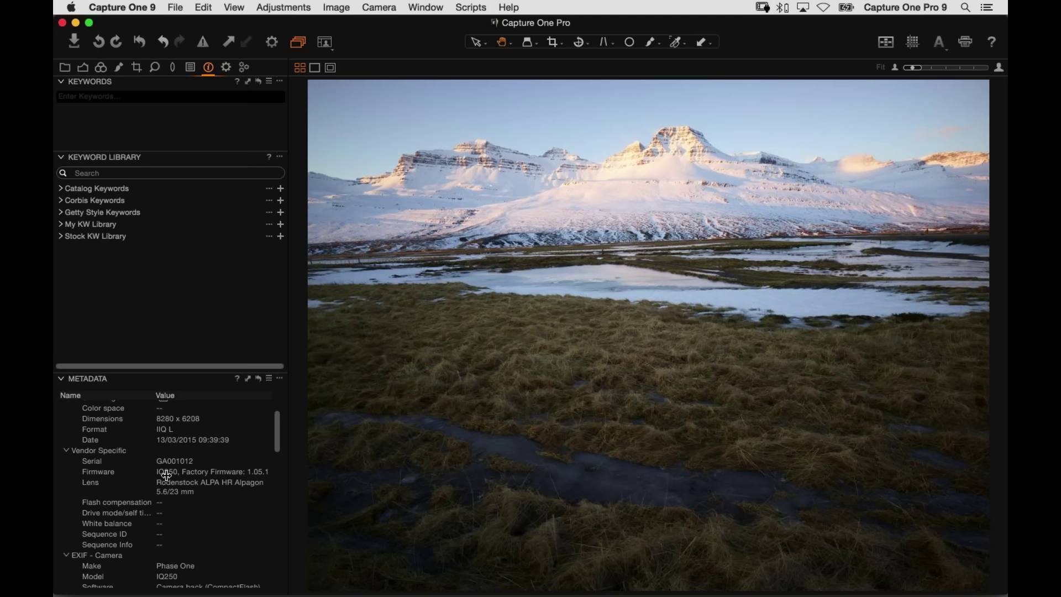
- Return to the exposure adjustments, reset the landscape's exposure, and set it to 0.8
{"action": "left_click", "coordinate": [83, 67]}
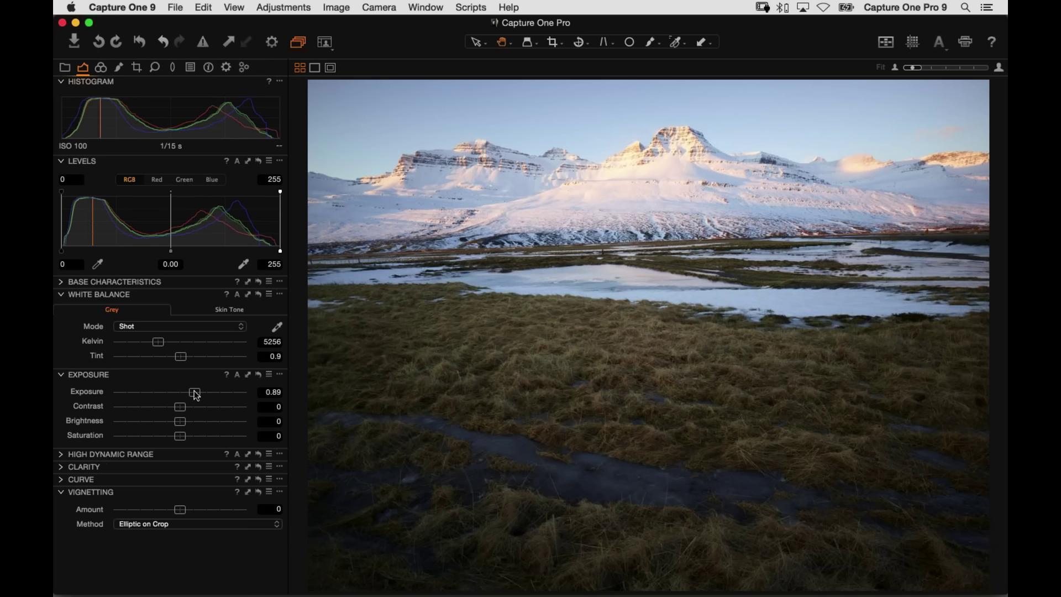
{"action": "left_click_drag", "start_coordinate": [196, 394], "coordinate": [198, 395]}
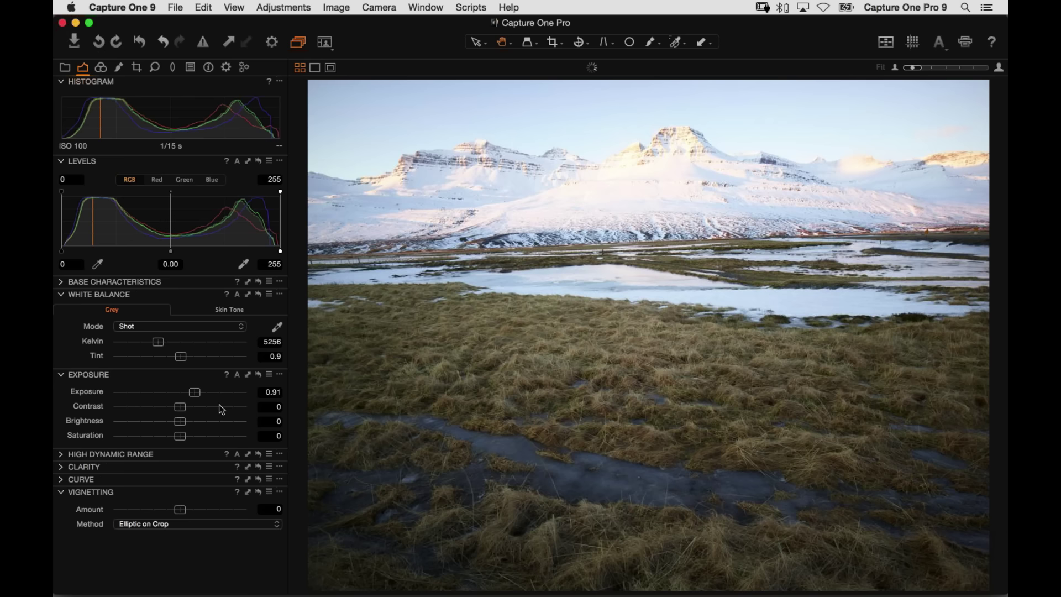
{"action": "double_click", "coordinate": [224, 394]}
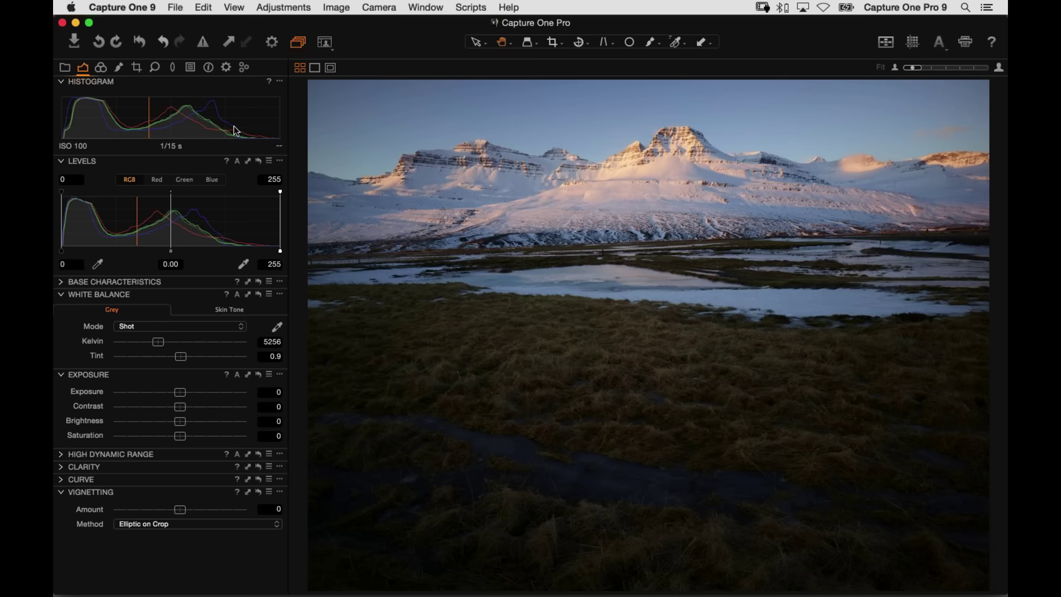
{"action": "left_click", "coordinate": [197, 398]}
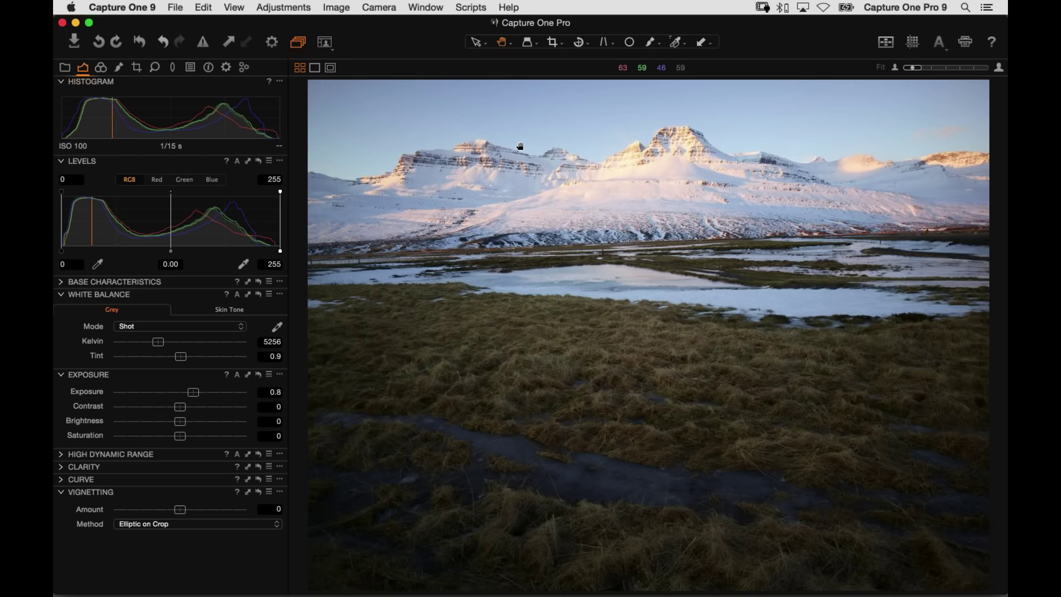
- Set the light falloff correction of the Rodenstock ALPA HR Alpagon lens profile to 75%
{"action": "left_click", "coordinate": [172, 68]}
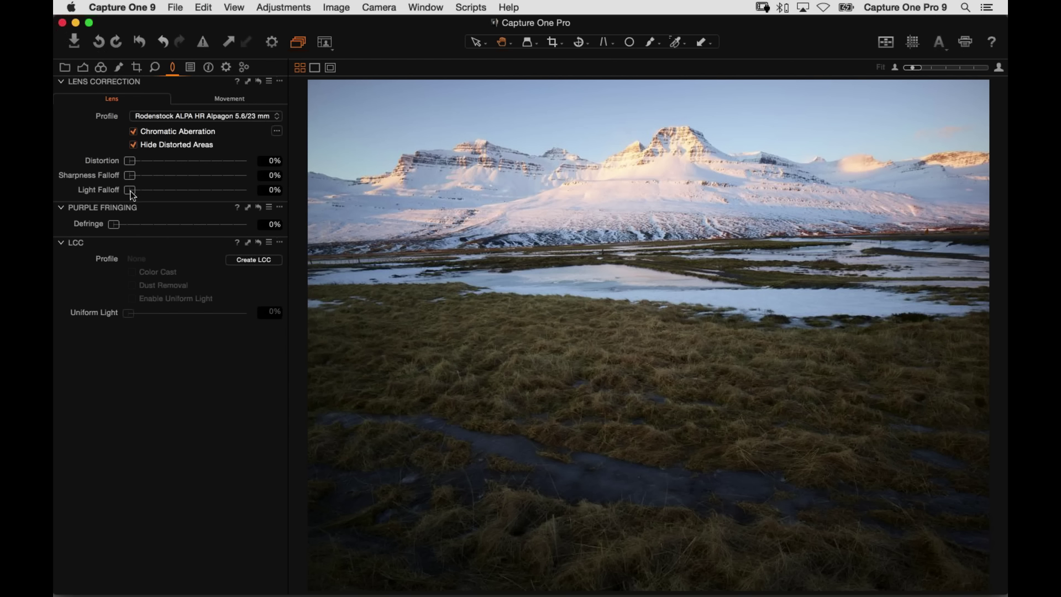
{"action": "left_click_drag", "start_coordinate": [130, 190], "coordinate": [174, 189]}
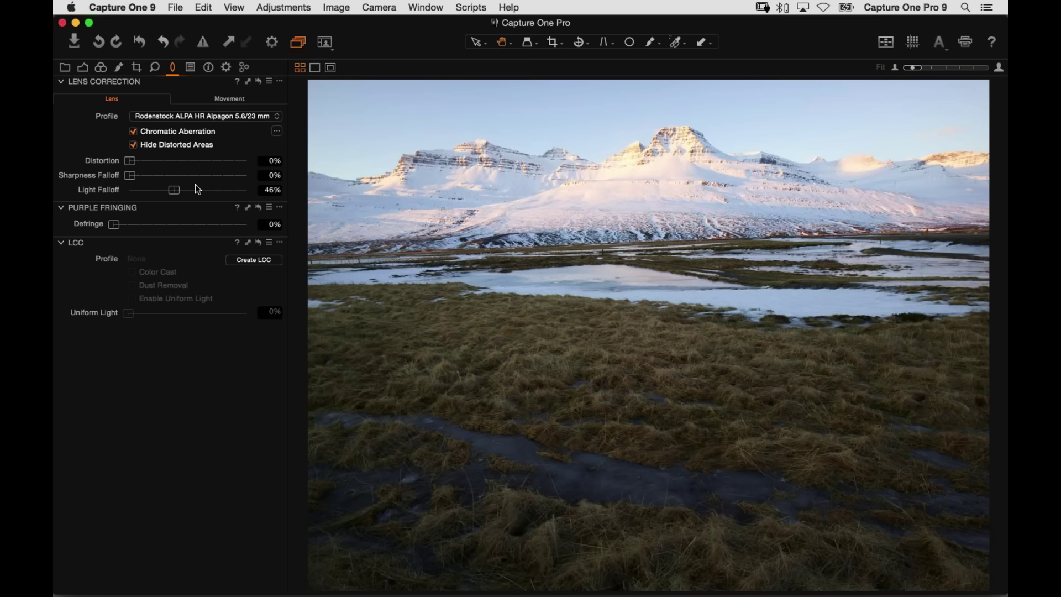
{"action": "left_click", "coordinate": [196, 189]}
{"action": "left_click", "coordinate": [205, 190]}
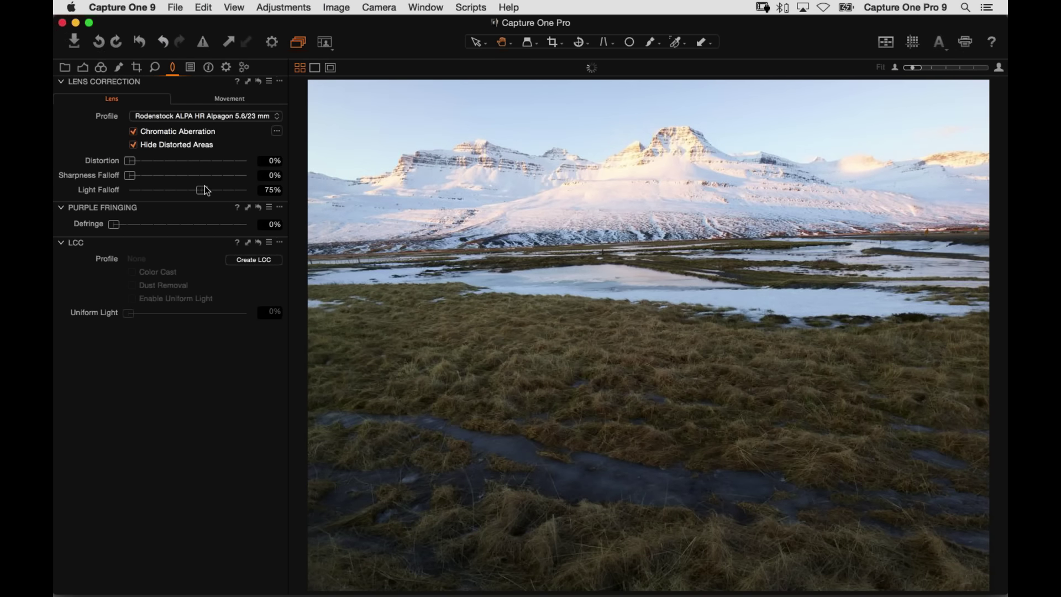
{"action": "left_click", "coordinate": [204, 190]}
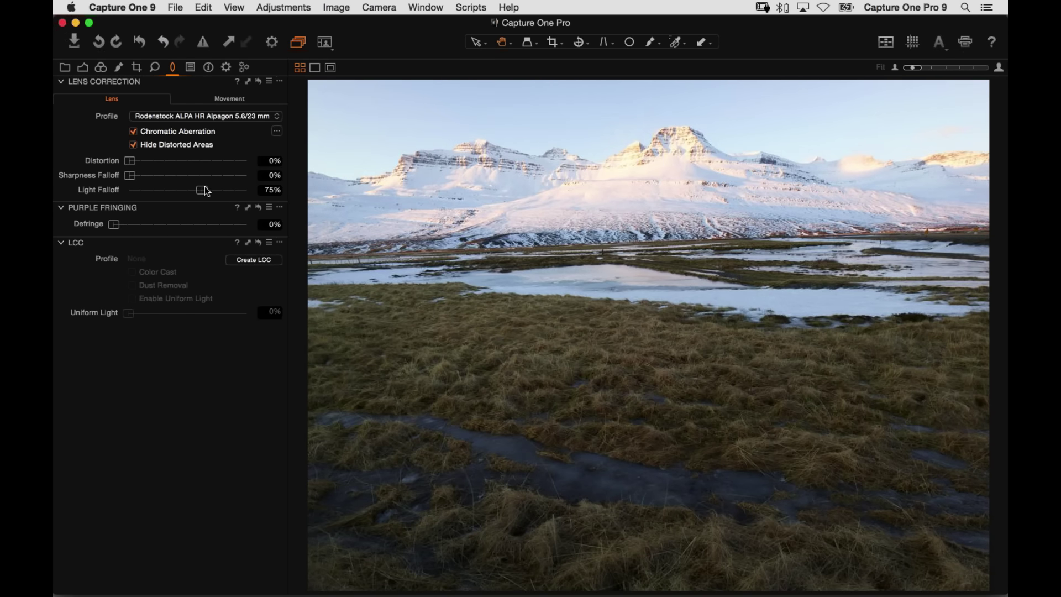
- Check the mountain peaks with the exposure warning, set High Dynamic Range Highlight to 17, and turn the warning off
{"action": "left_click", "coordinate": [83, 67]}
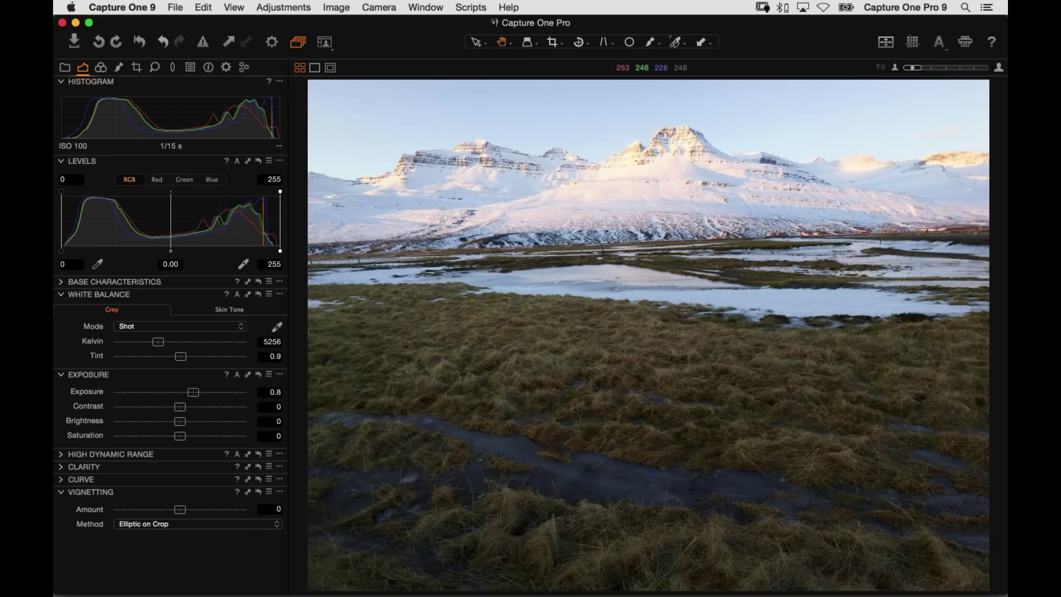
{"action": "key", "text": "super+e"}
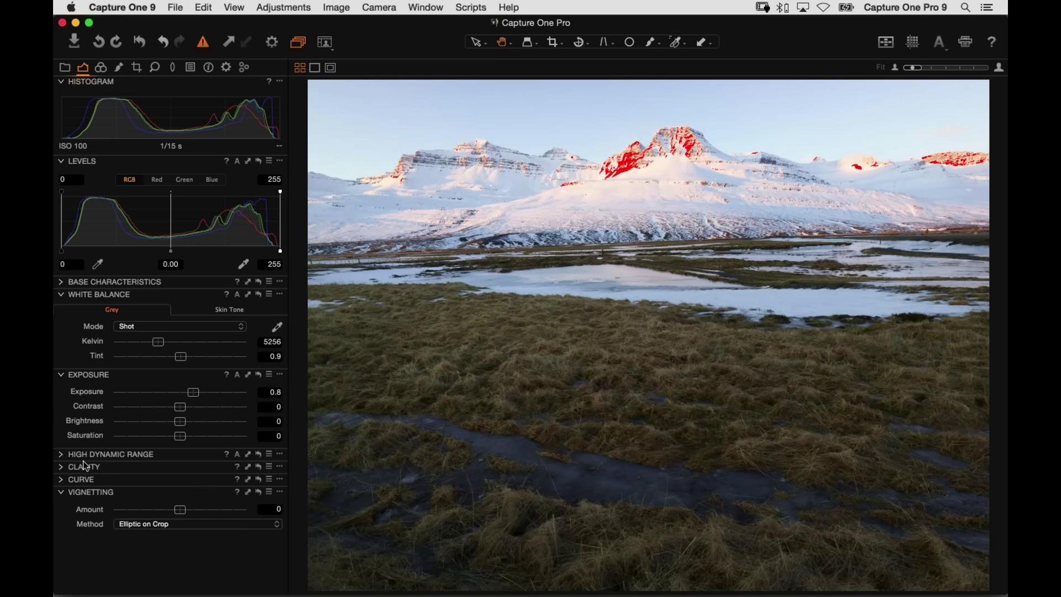
{"action": "left_click", "coordinate": [139, 457]}
{"action": "left_click", "coordinate": [134, 472]}
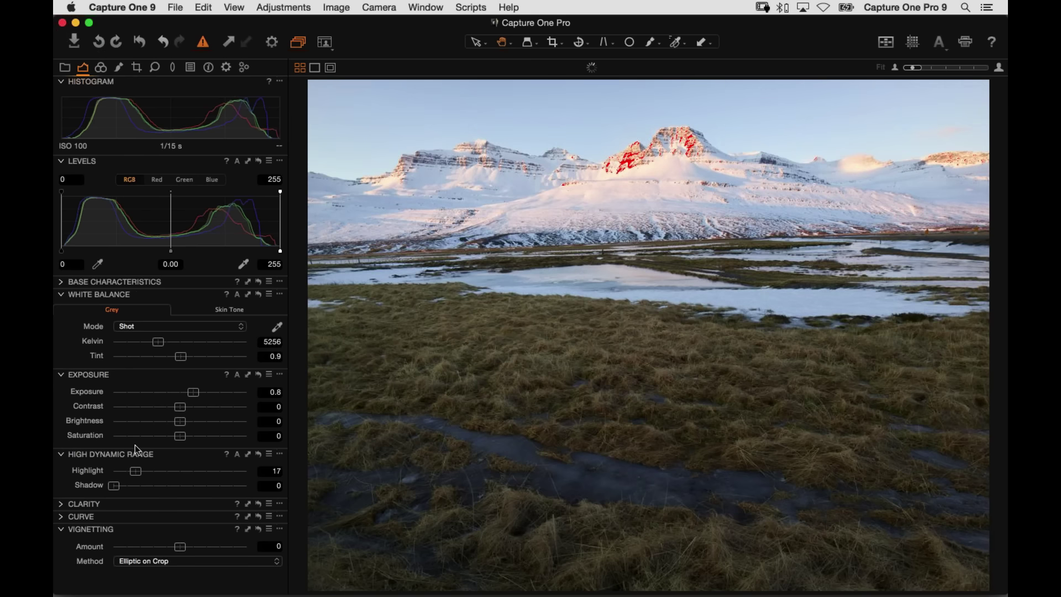
{"action": "key", "text": "super+e"}
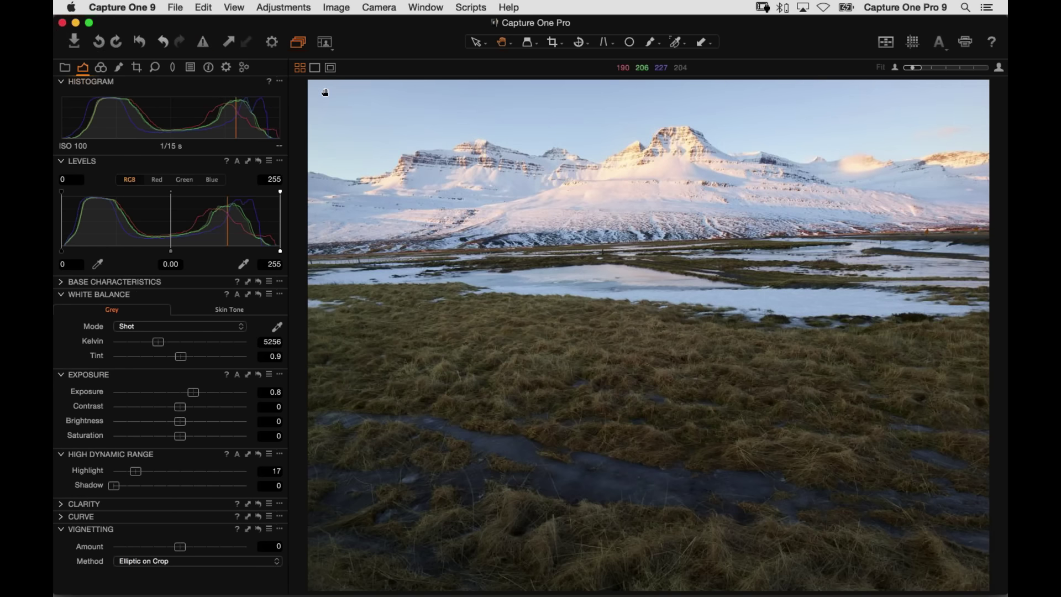
- Set the RGB levels midtone to -0.08 and the Clarity amount to 16 with the Natural method
{"action": "mouse_move", "coordinate": [178, 253]}
{"action": "left_mouse_down"}
{"action": "mouse_move", "coordinate": [167, 258]}
{"action": "mouse_move", "coordinate": [176, 263]}
{"action": "left_mouse_up"}
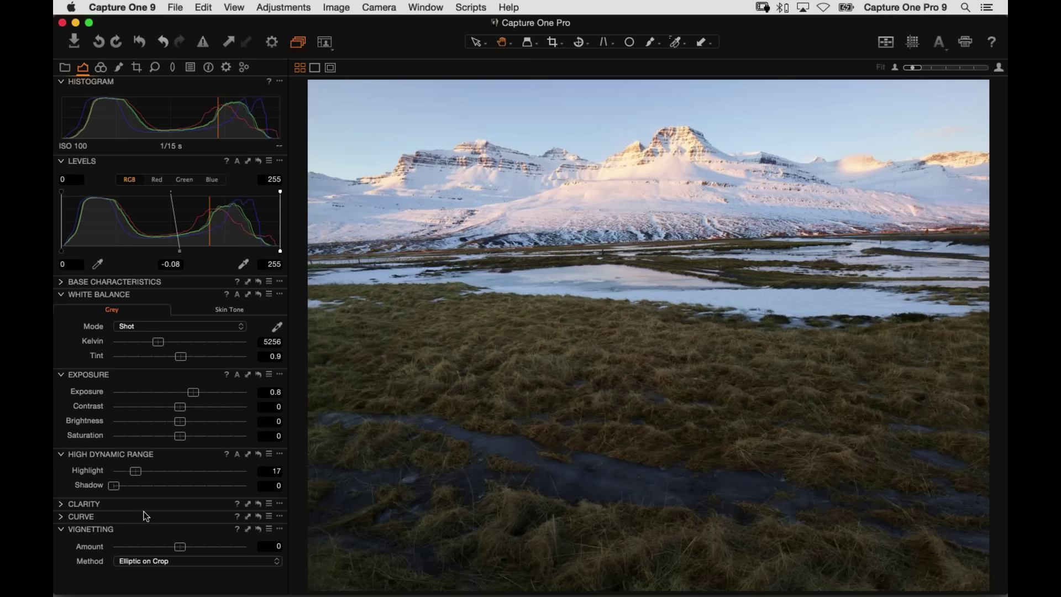
{"action": "left_click", "coordinate": [102, 503]}
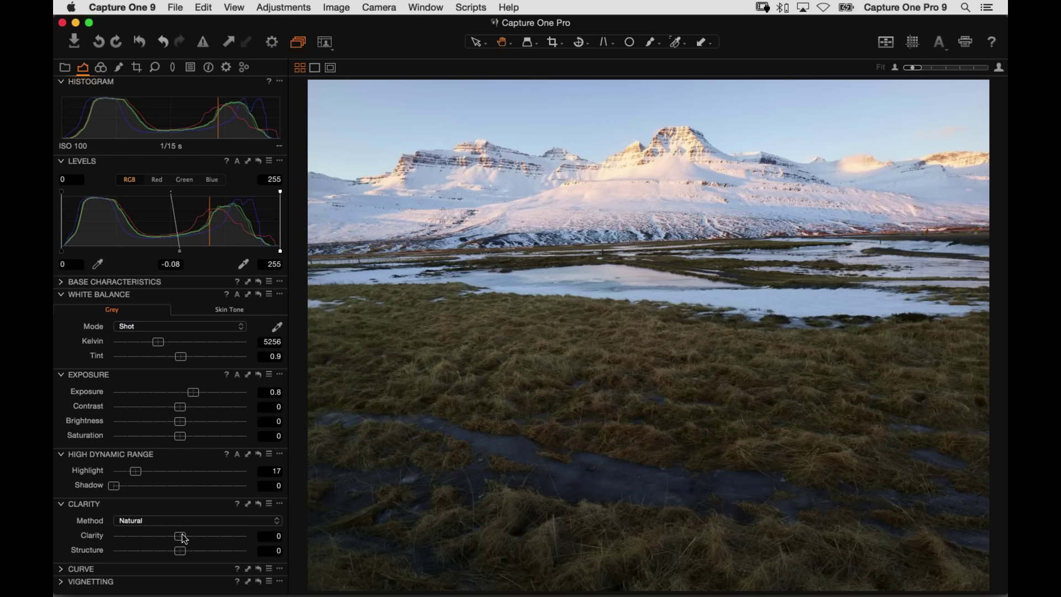
{"action": "left_click_drag", "start_coordinate": [180, 536], "coordinate": [192, 541]}
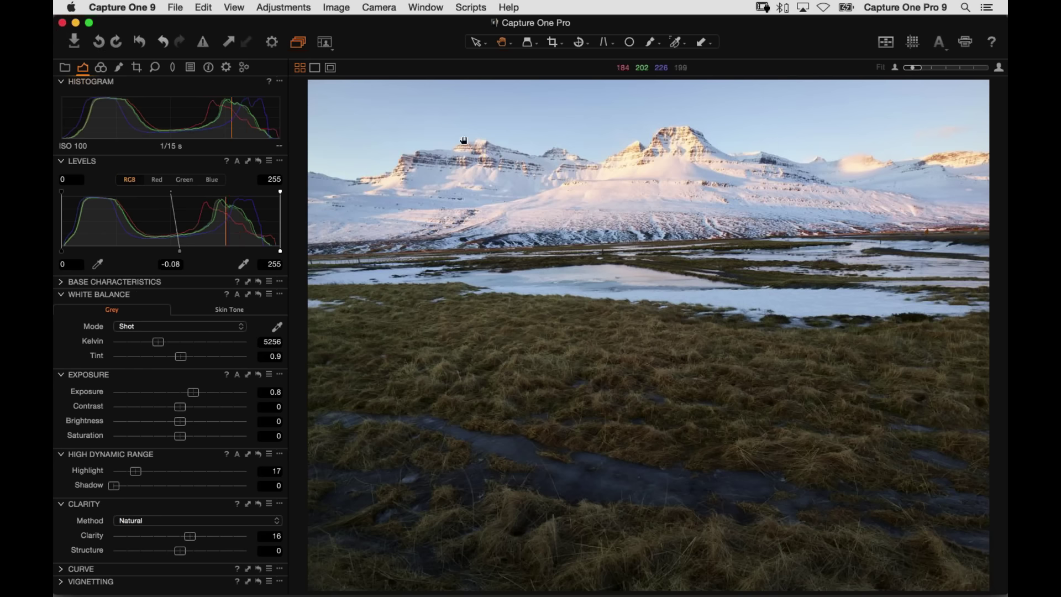
- Rotate the landscape to an angle of -2.09
{"action": "left_click", "coordinate": [580, 48]}
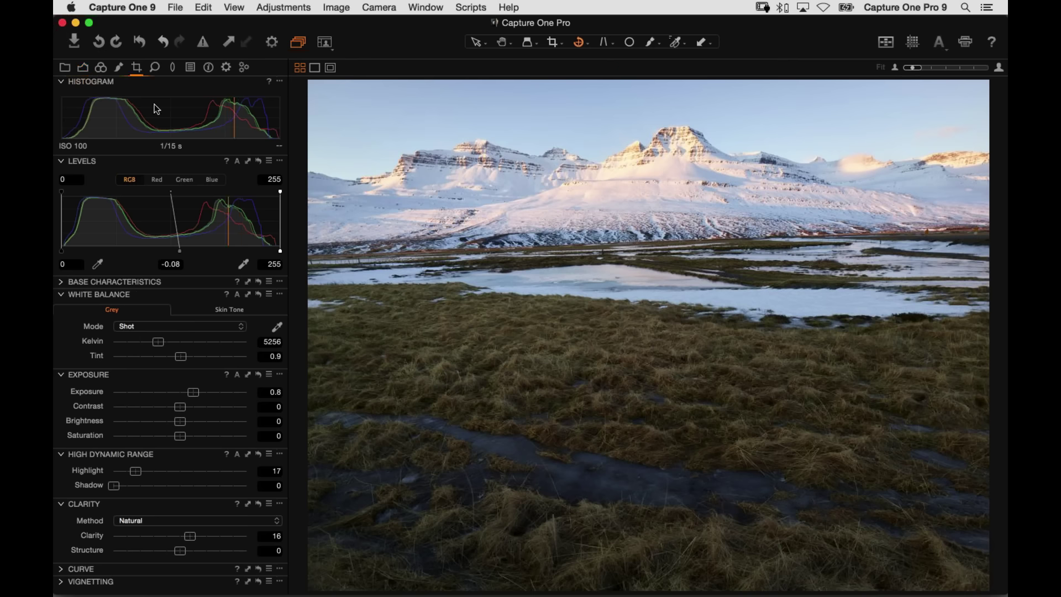
{"action": "left_click", "coordinate": [137, 67]}
{"action": "mouse_move", "coordinate": [181, 162]}
{"action": "left_mouse_down"}
{"action": "mouse_move", "coordinate": [175, 195]}
{"action": "mouse_move", "coordinate": [175, 167]}
{"action": "left_mouse_up"}
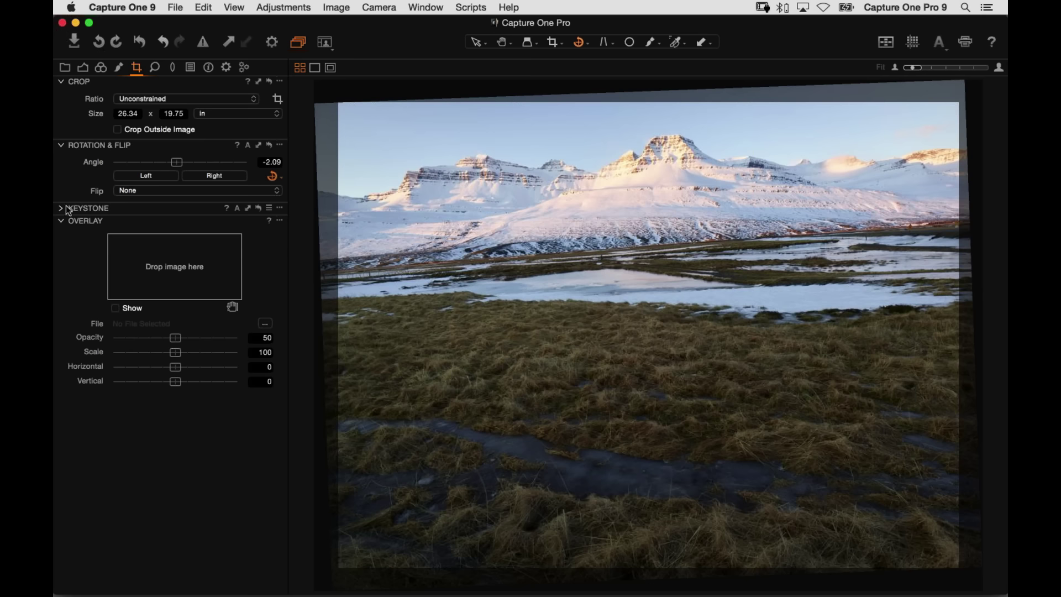
- Set the landscape's vertical keystone correction to 30
{"action": "left_click", "coordinate": [65, 206]}
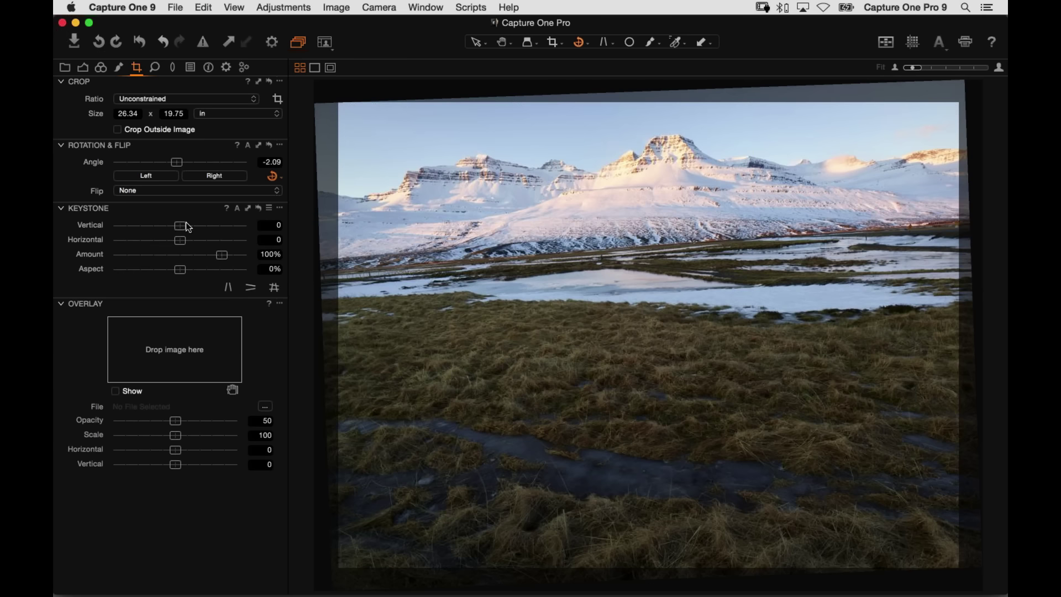
{"action": "left_click_drag", "start_coordinate": [187, 225], "coordinate": [210, 226]}
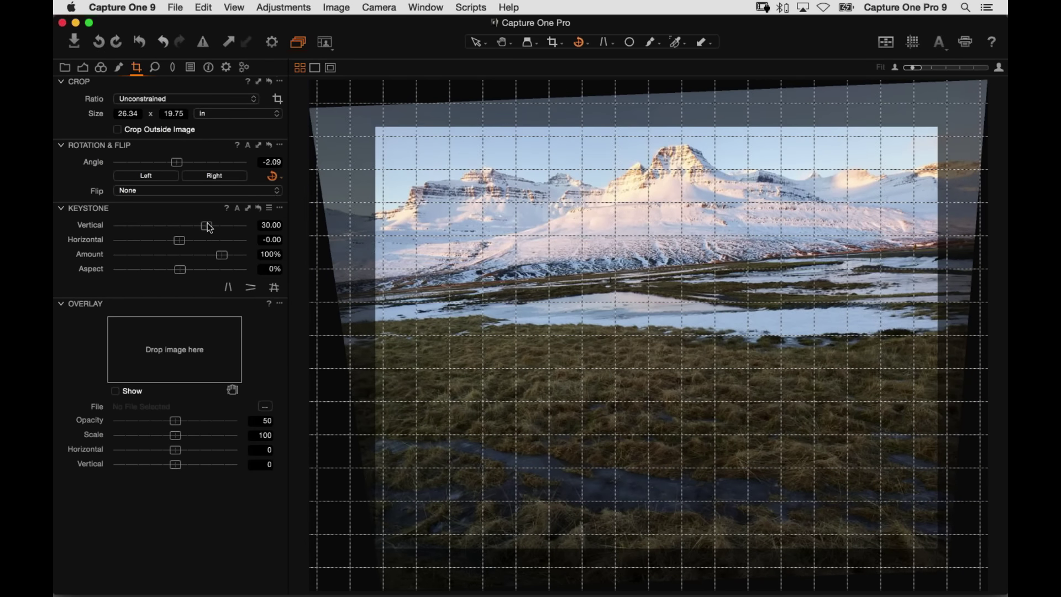
{"action": "left_click_drag", "start_coordinate": [209, 226], "coordinate": [208, 228]}
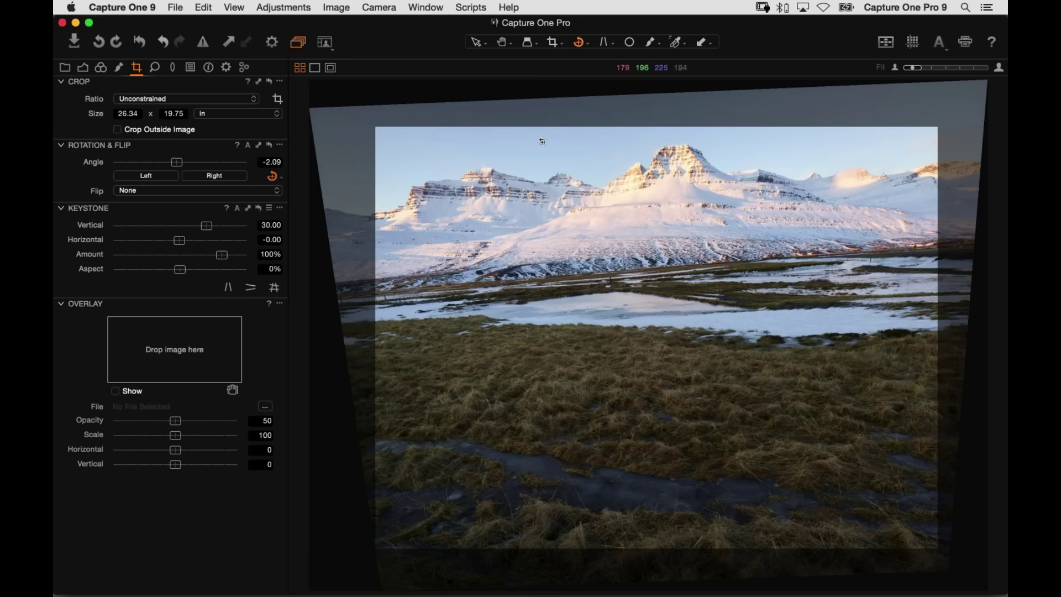
- Adjust and reposition the unconstrained crop to about 23.65 x 19.86 in, extending it further into the sky
{"action": "key", "text": "c"}
{"action": "left_click", "coordinate": [390, 122]}
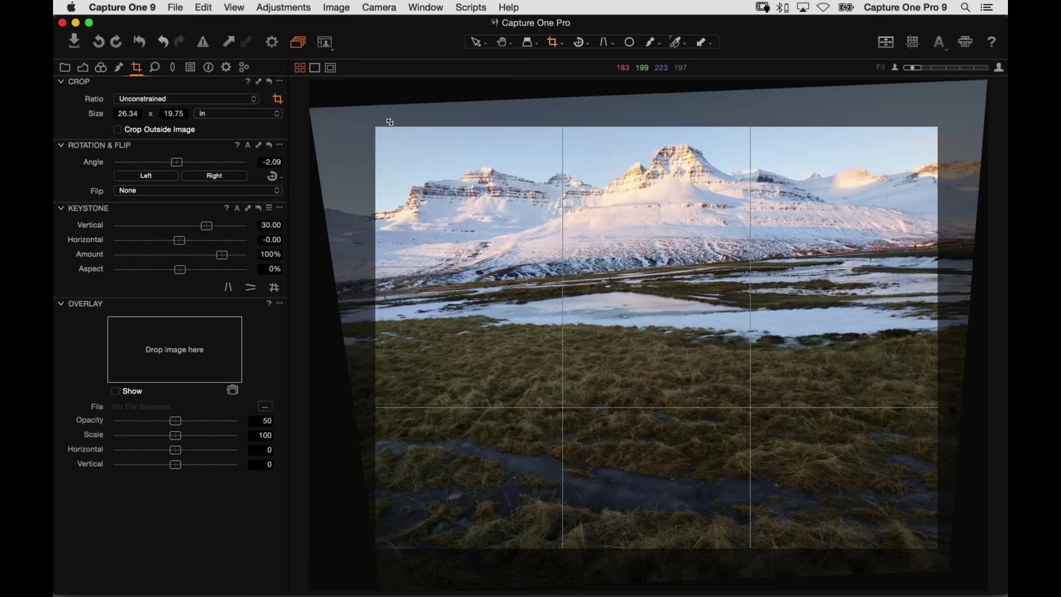
{"action": "left_click_drag", "start_coordinate": [390, 122], "coordinate": [408, 106]}
{"action": "left_click_drag", "start_coordinate": [670, 165], "coordinate": [642, 166]}
- Constrain the crop to a 1 x 1 ratio, size it to about 19.96 in square, and reposition it over the main peak
{"action": "left_click", "coordinate": [556, 42]}
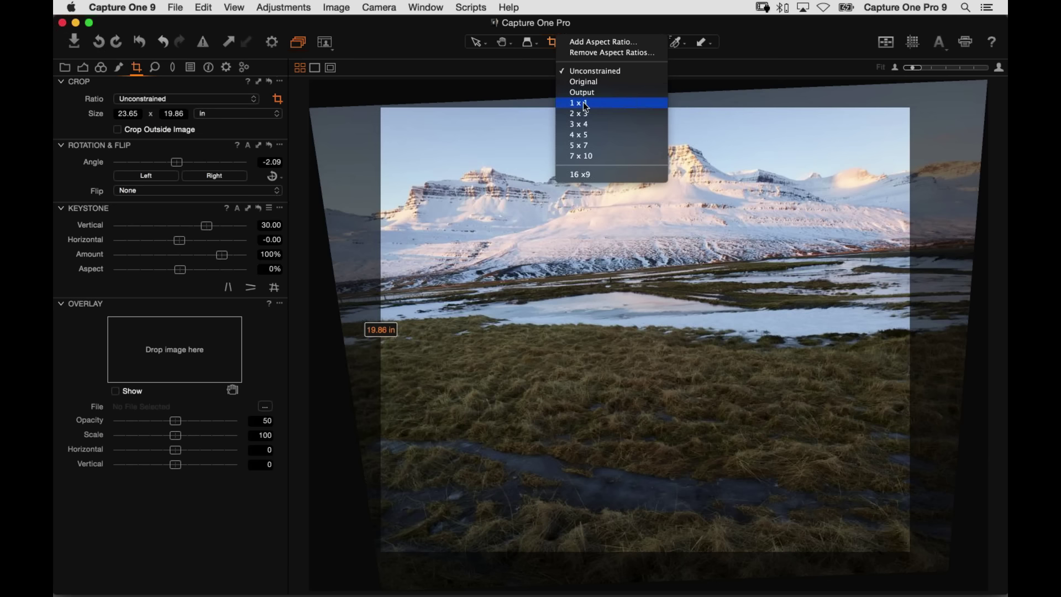
{"action": "left_click", "coordinate": [600, 105]}
{"action": "left_click_drag", "start_coordinate": [898, 116], "coordinate": [818, 118]}
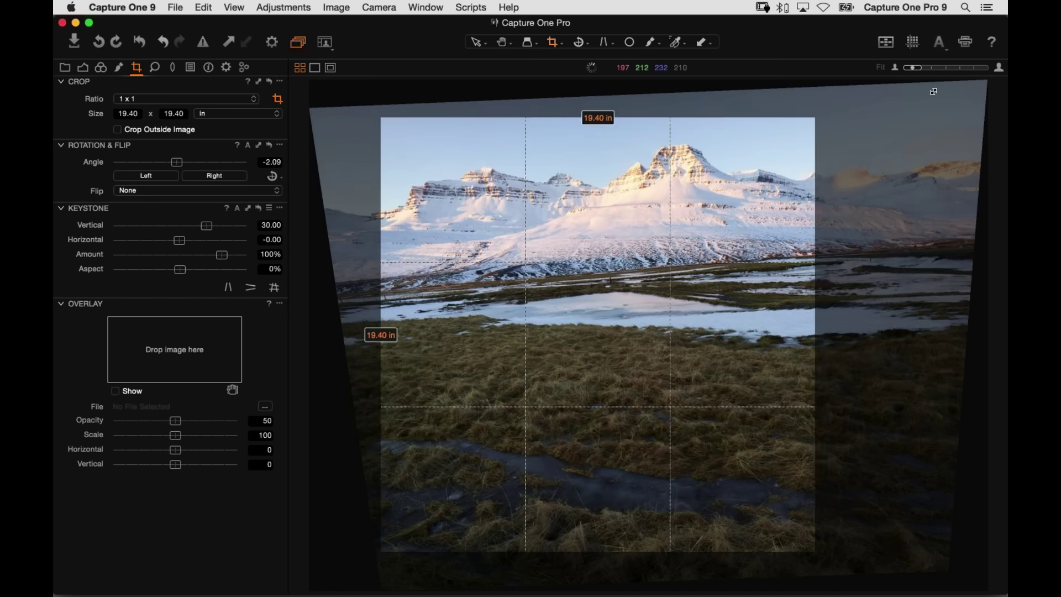
{"action": "left_click_drag", "start_coordinate": [738, 270], "coordinate": [761, 271]}
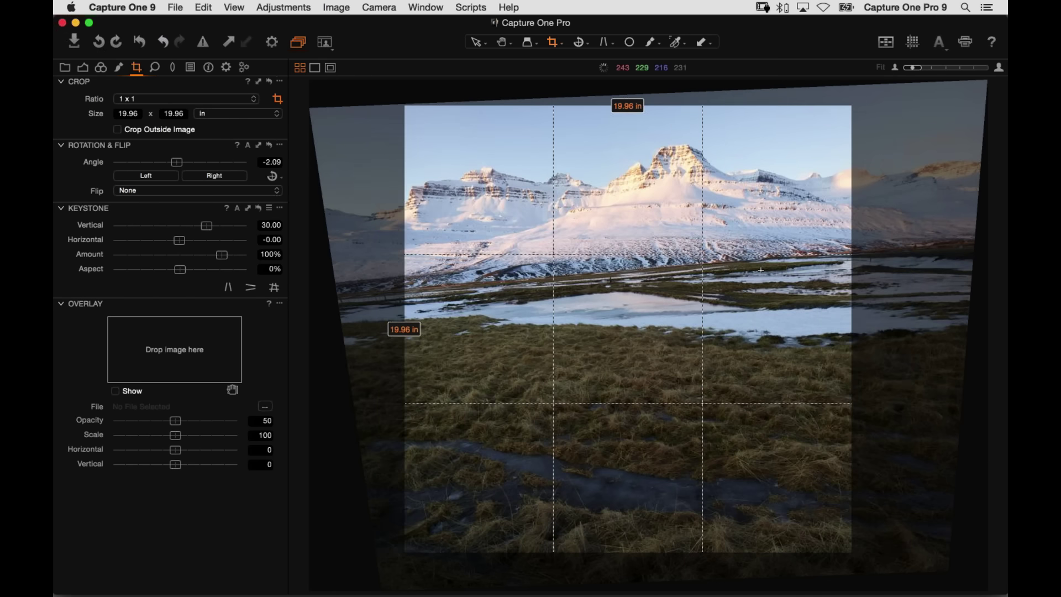
- Enlarge the square crop to about 20.91 in, allow cropping outside the image, shift it slightly past the sky's edge, and apply it
{"action": "left_click_drag", "start_coordinate": [872, 563], "coordinate": [889, 573]}
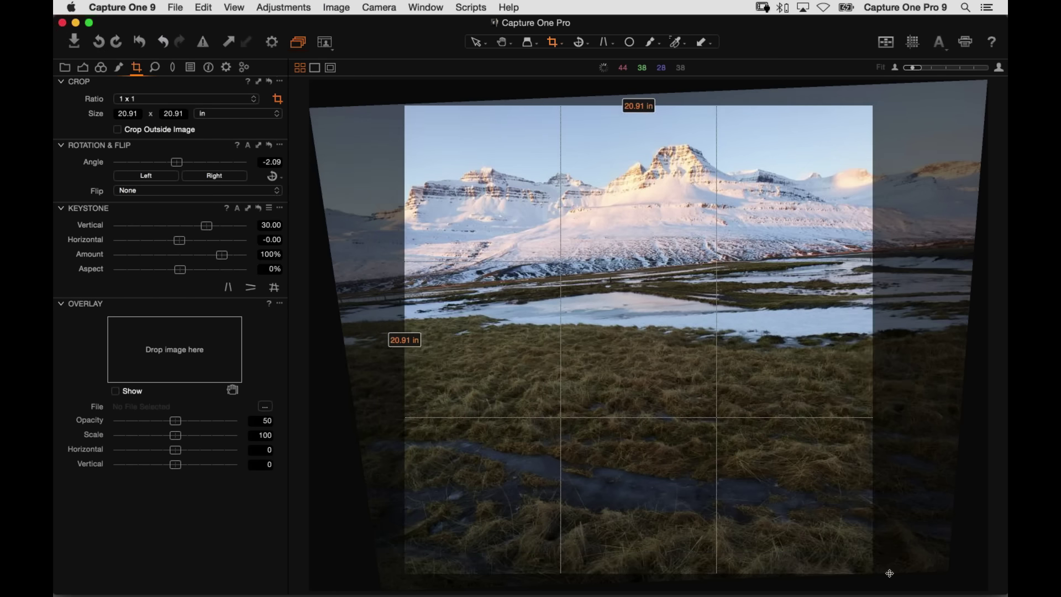
{"action": "left_click_drag", "start_coordinate": [735, 462], "coordinate": [737, 466]}
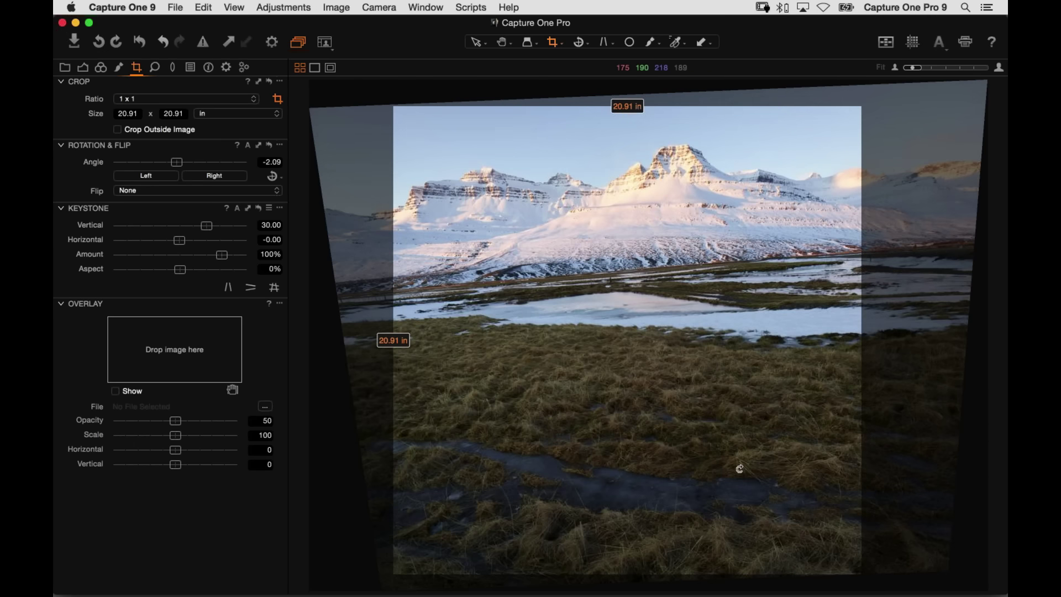
{"action": "left_click", "coordinate": [117, 130]}
{"action": "left_click_drag", "start_coordinate": [590, 227], "coordinate": [595, 227]}
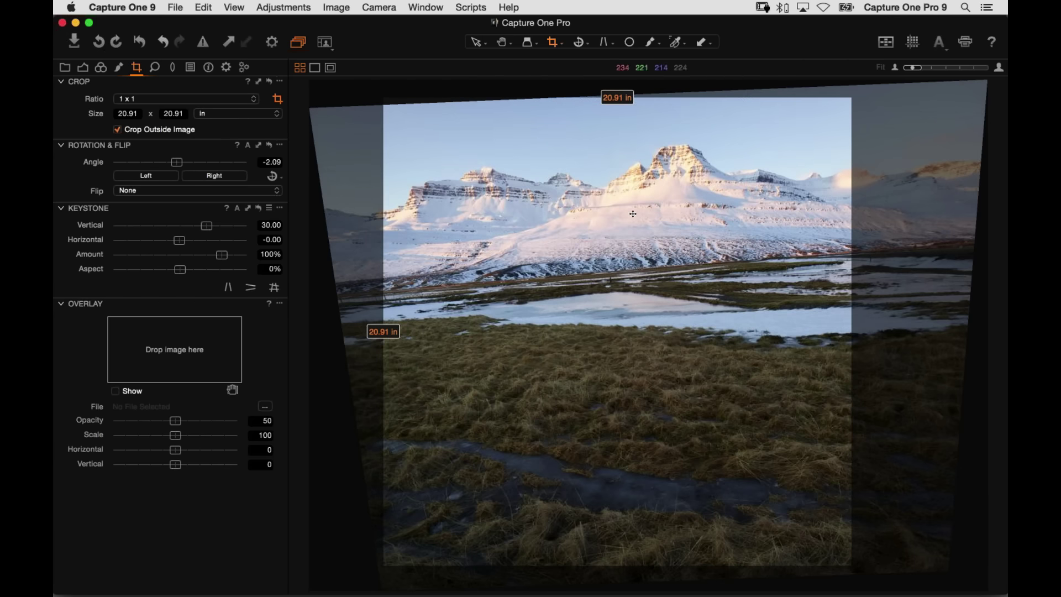
{"action": "left_click_drag", "start_coordinate": [626, 215], "coordinate": [630, 214]}
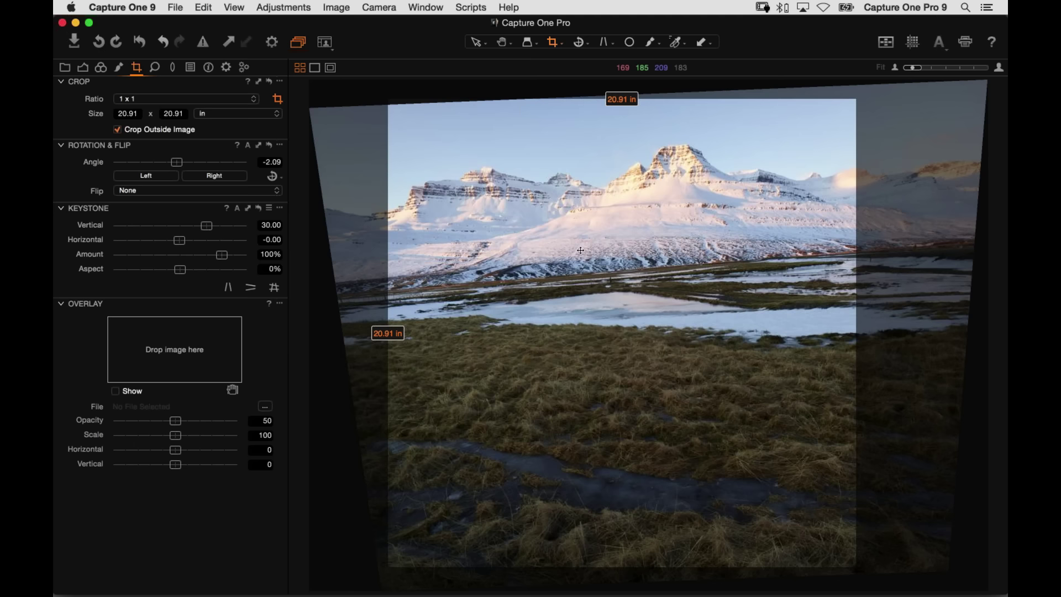
{"action": "key", "text": "v"}
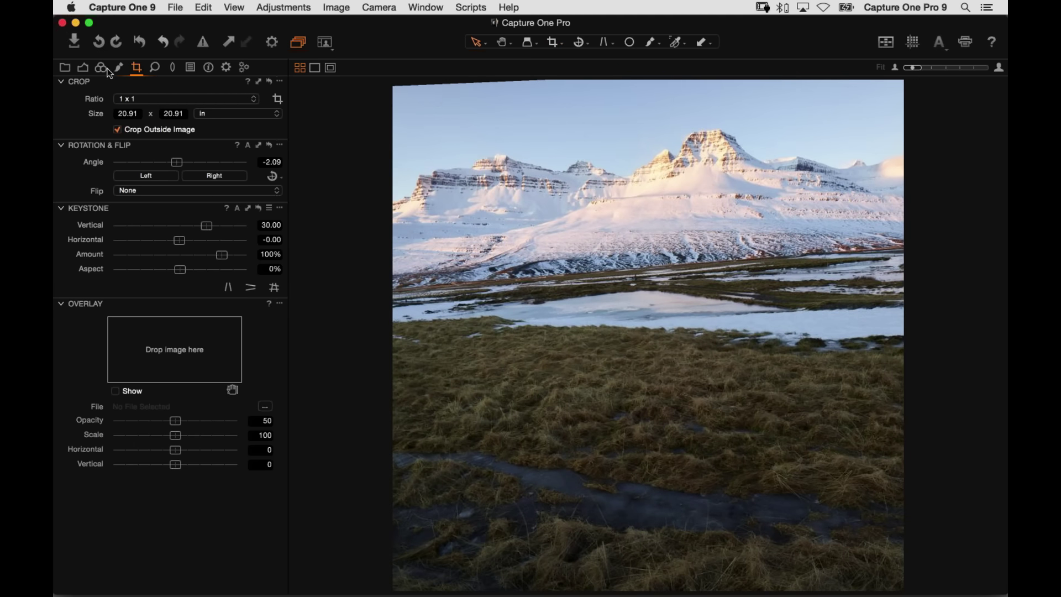
- Sample the blue sky in the advanced Color Editor and set its lightness to -20 and saturation to 11.1
{"action": "key", "text": "super+alt+3"}
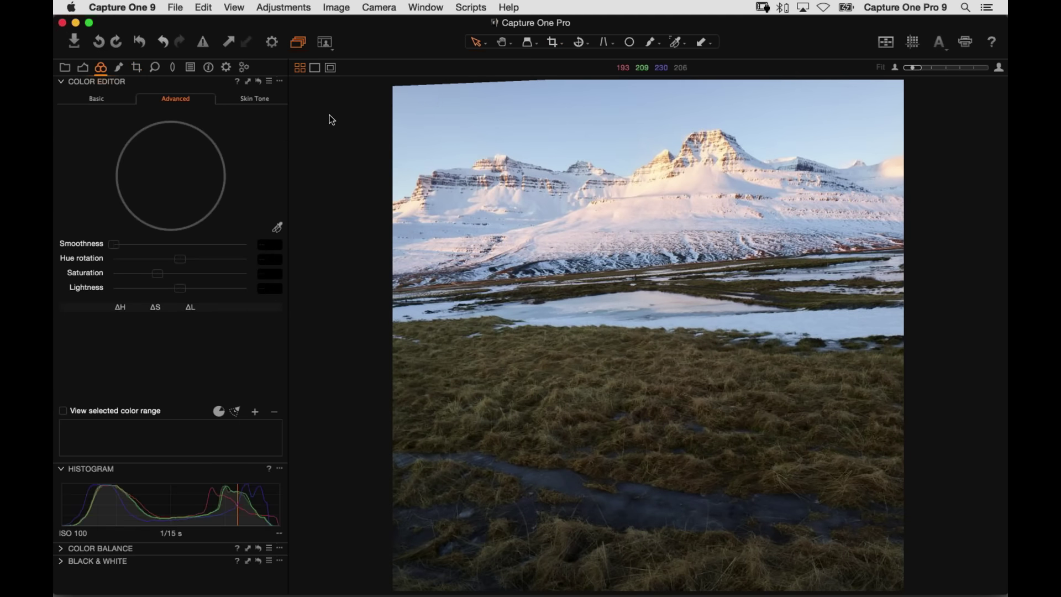
{"action": "left_click", "coordinate": [277, 228]}
{"action": "left_click", "coordinate": [620, 133]}
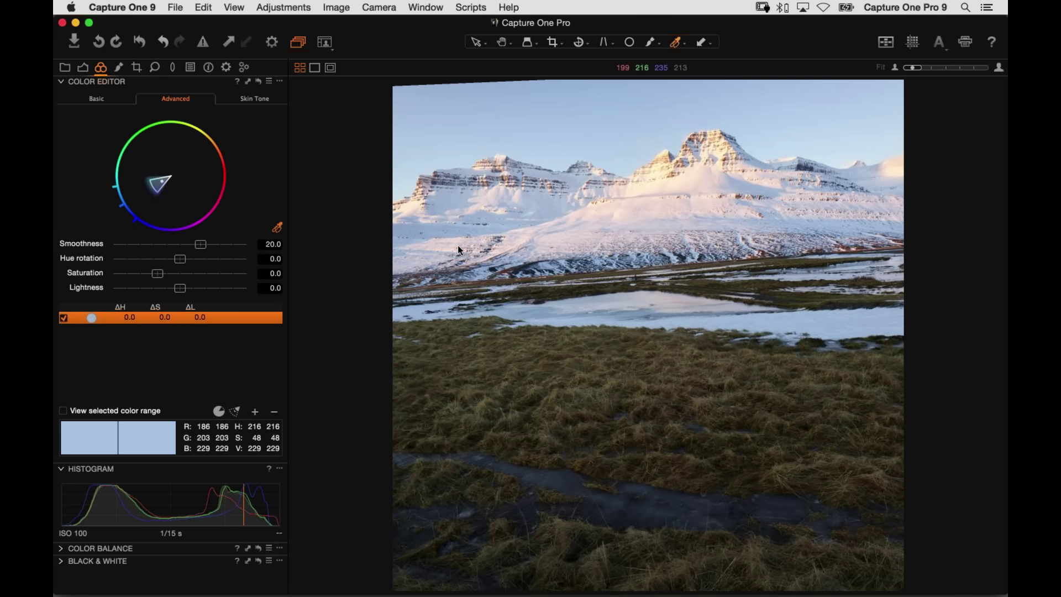
{"action": "left_click", "coordinate": [164, 289]}
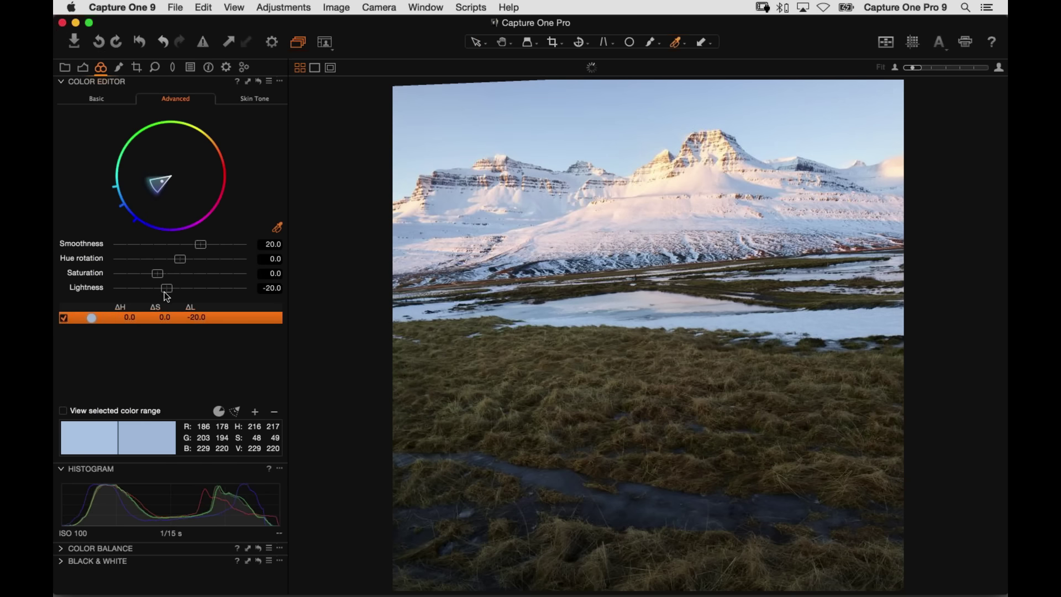
{"action": "left_click_drag", "start_coordinate": [158, 273], "coordinate": [161, 275]}
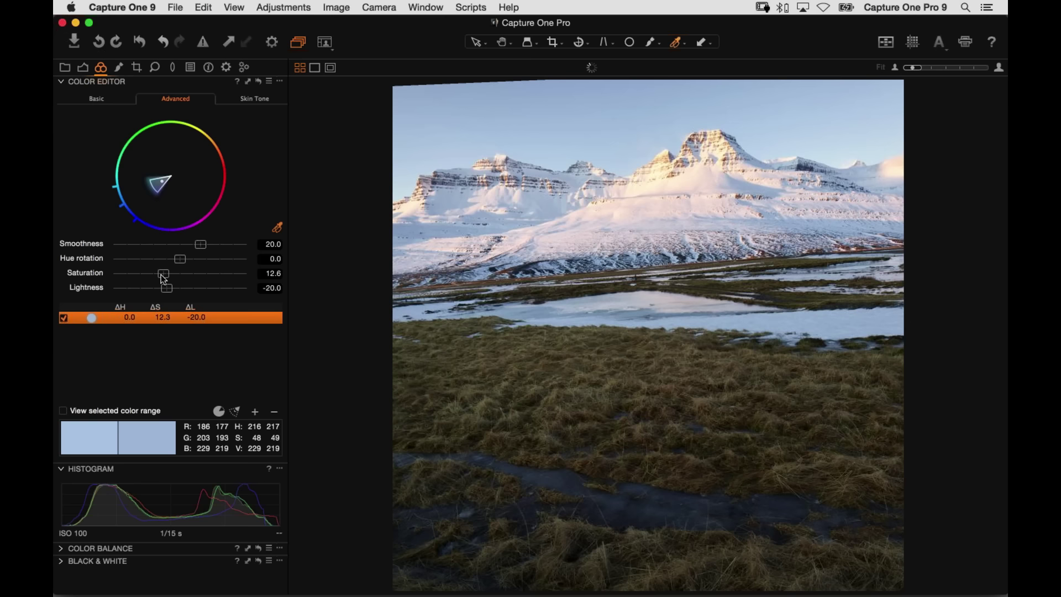
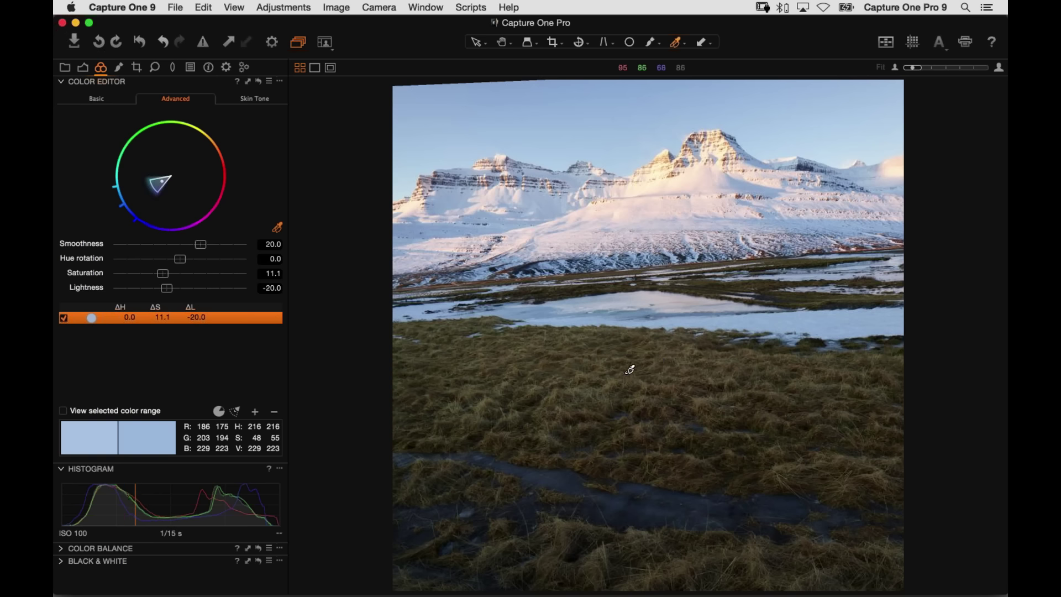
- Sample the foreground grass as a second color range and preview which parts of the image it covers
{"action": "left_click", "coordinate": [636, 384]}
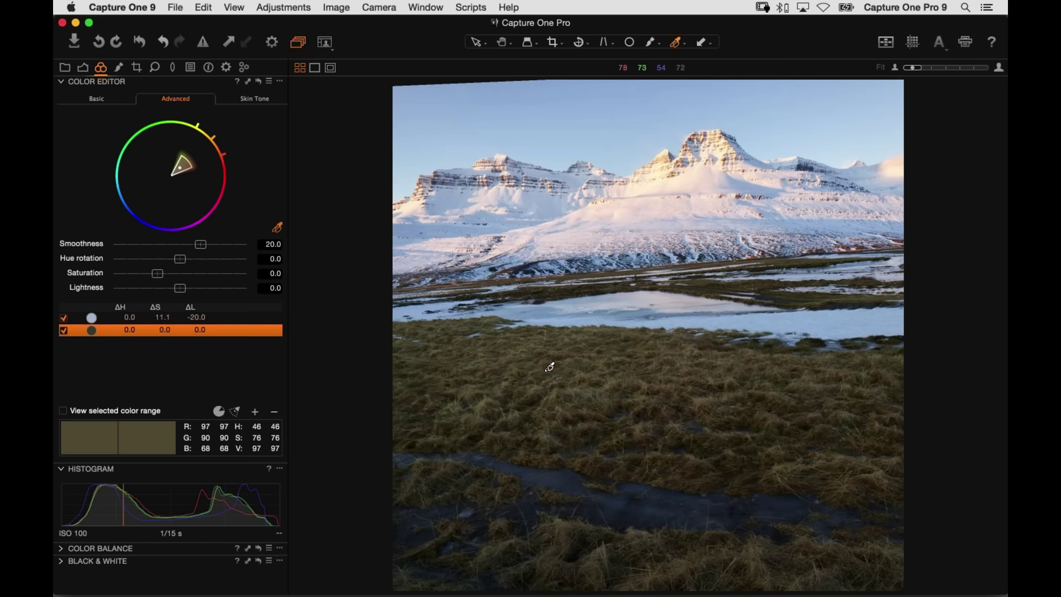
{"action": "left_click", "coordinate": [60, 414]}
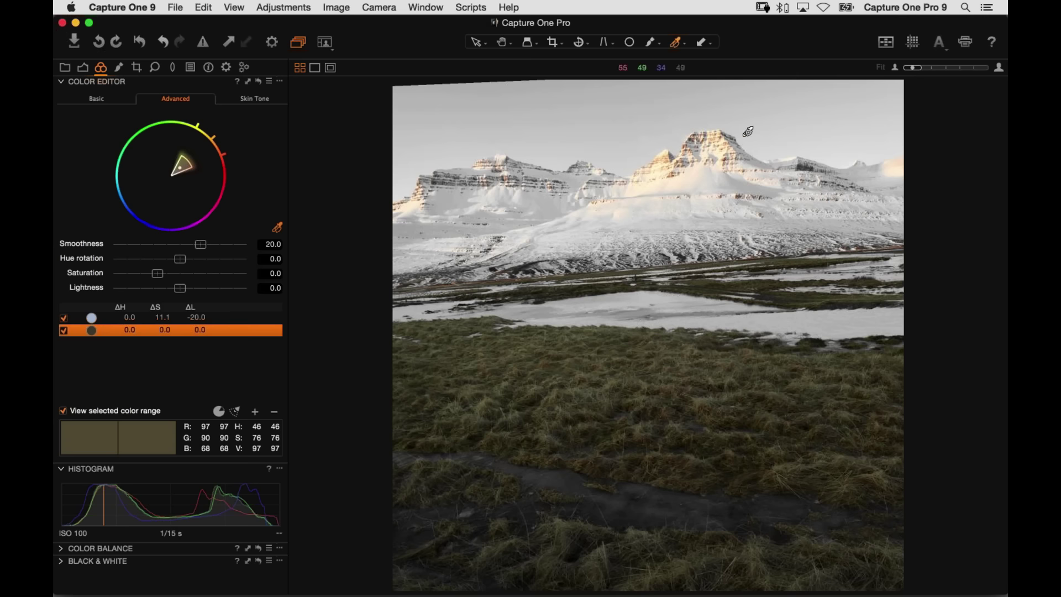
{"action": "left_click", "coordinate": [64, 330]}
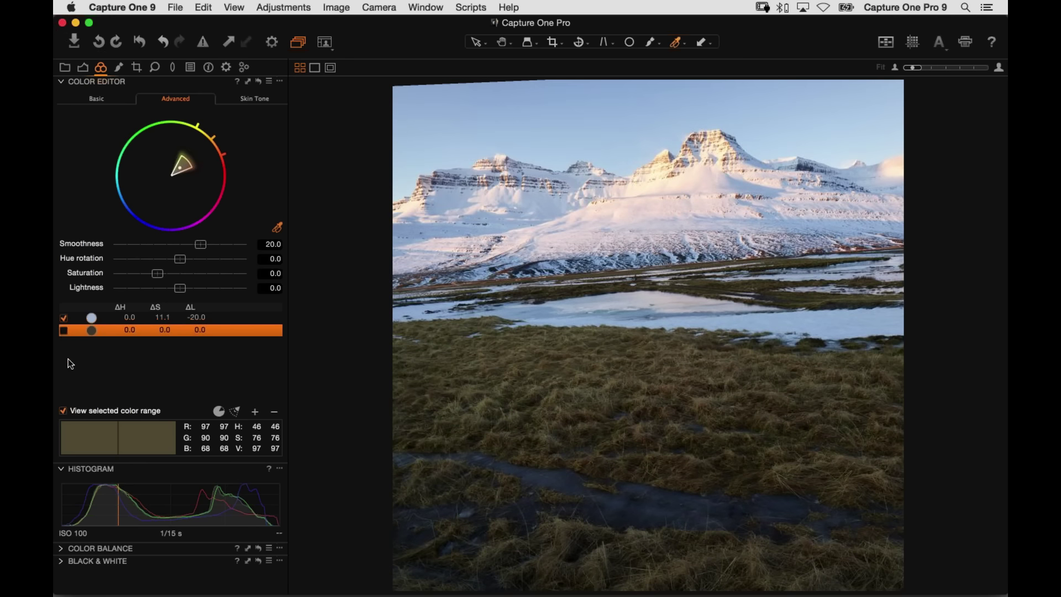
{"action": "left_click", "coordinate": [63, 411]}
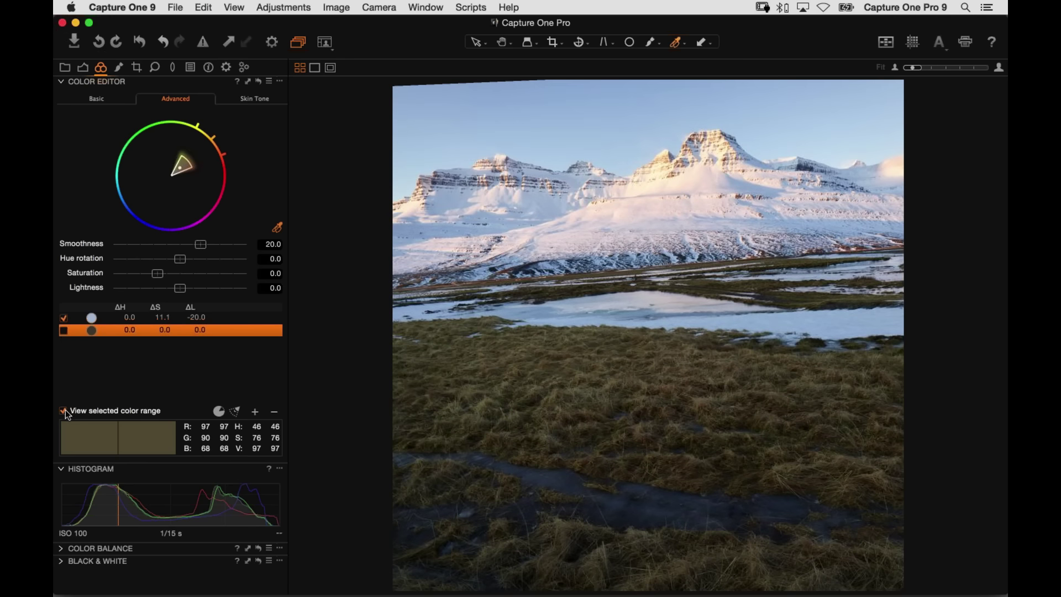
{"action": "left_click", "coordinate": [64, 330]}
- Create a masked layer from the grass color selection and inspect its mask up close around the stream
{"action": "left_click", "coordinate": [280, 81]}
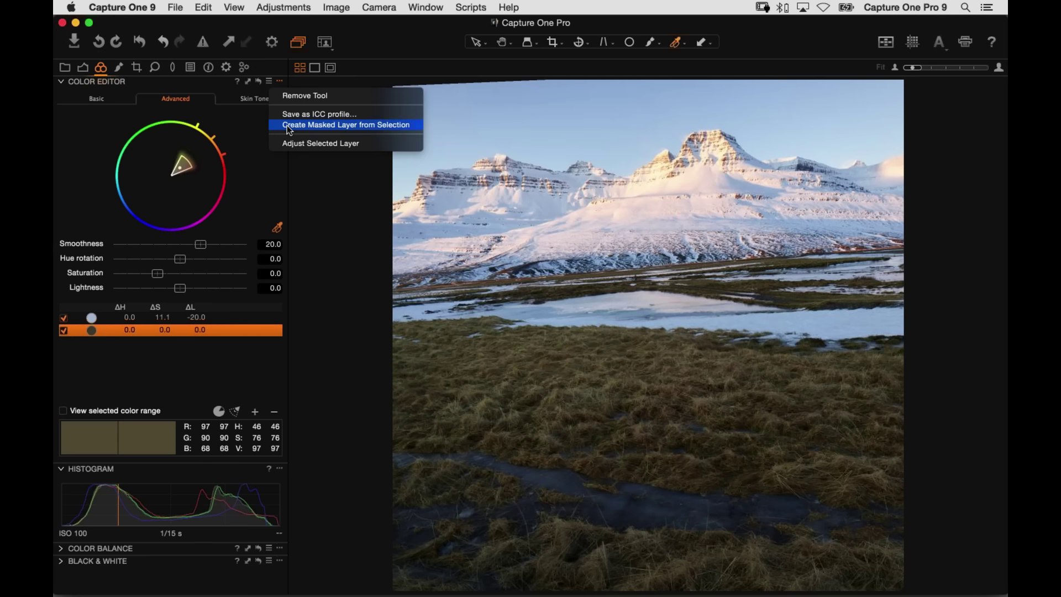
{"action": "left_click", "coordinate": [358, 131]}
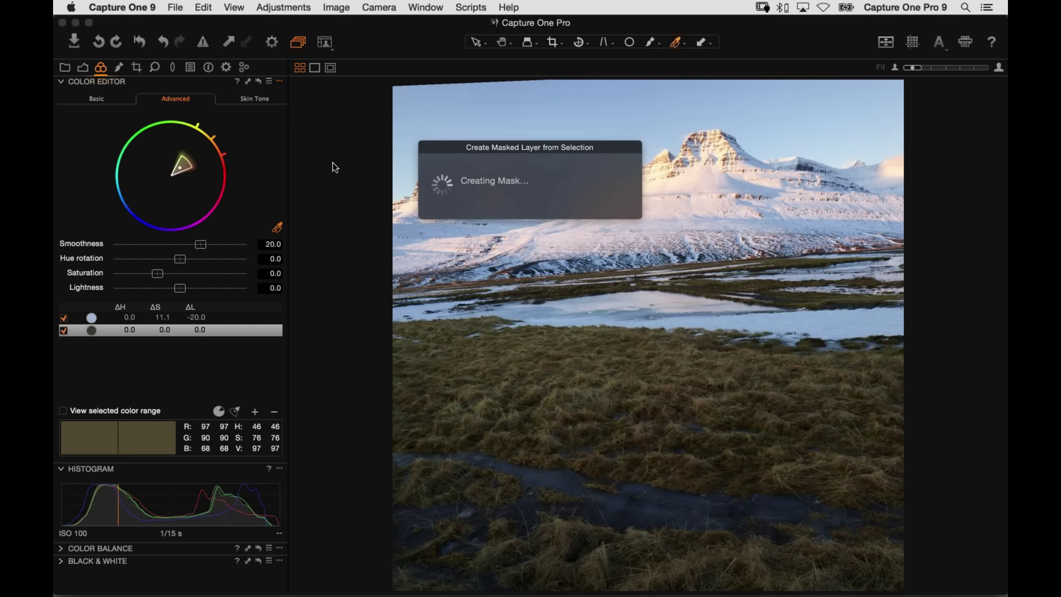
{"action": "left_click", "coordinate": [121, 66]}
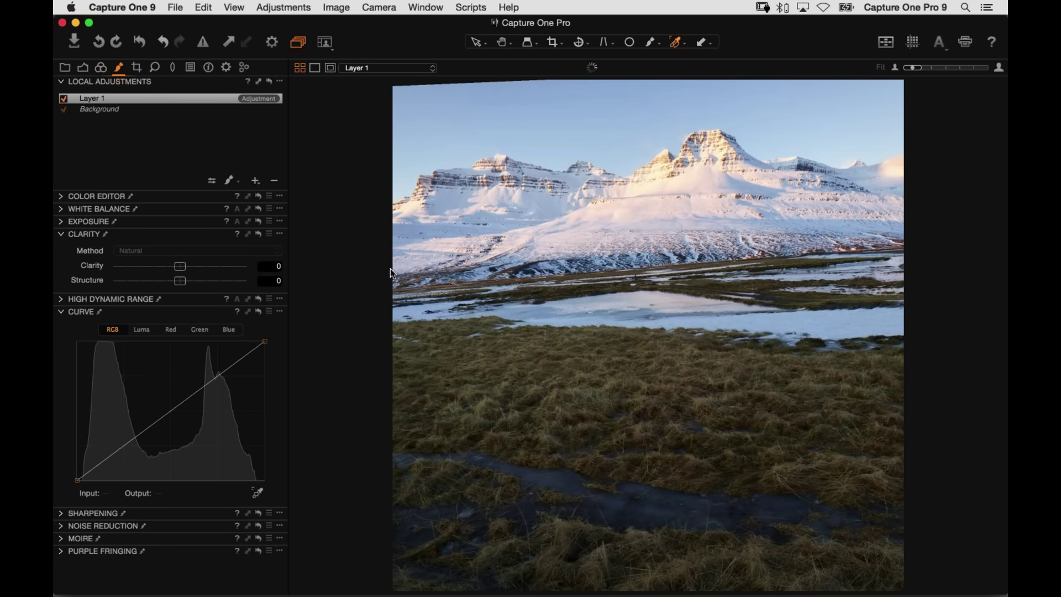
{"action": "key", "text": "m"}
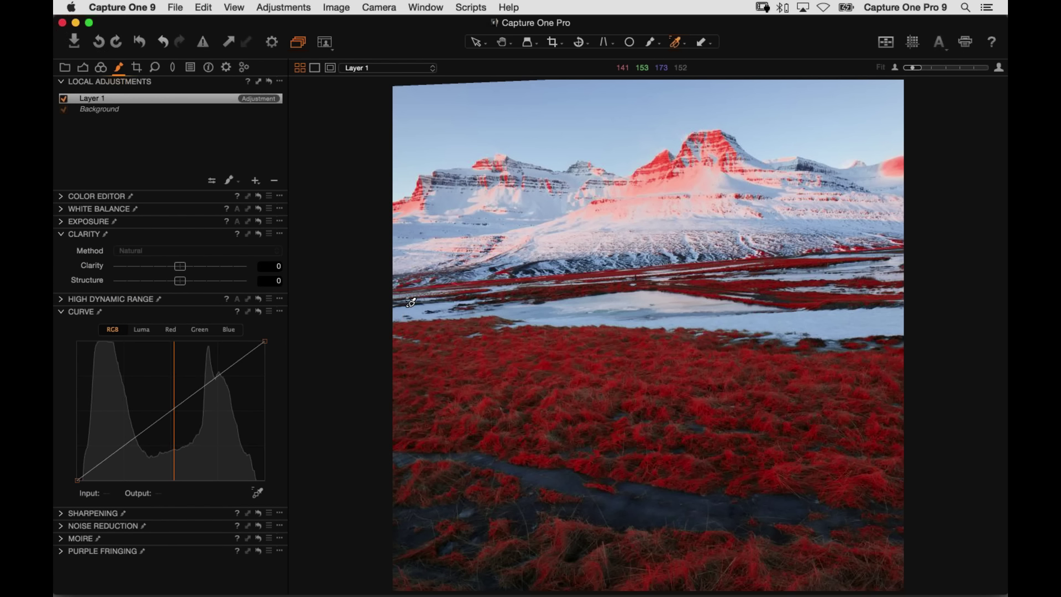
{"action": "key", "text": "h"}
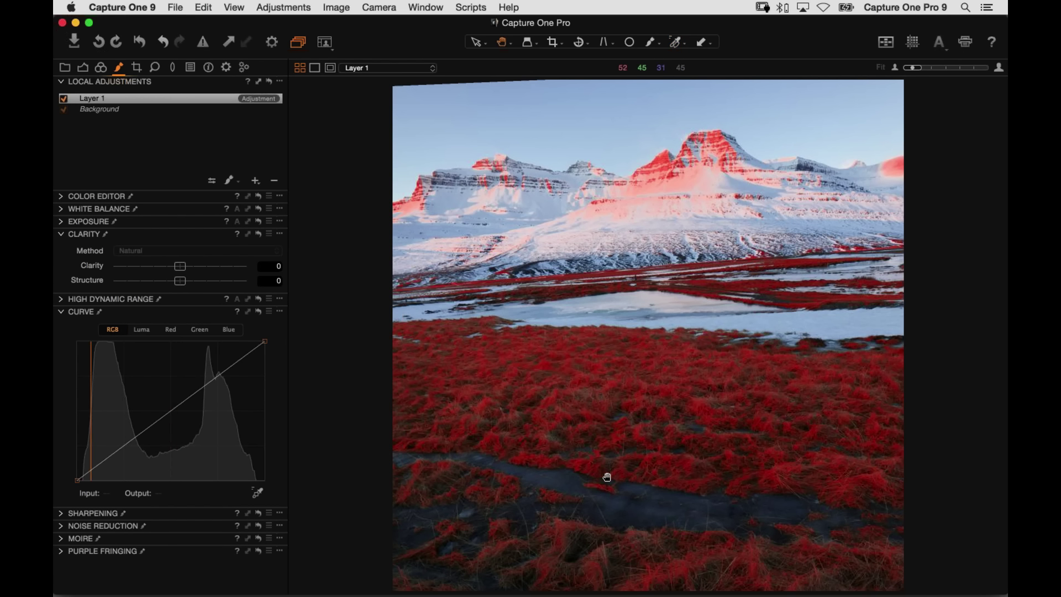
{"action": "left_click", "coordinate": [607, 476]}
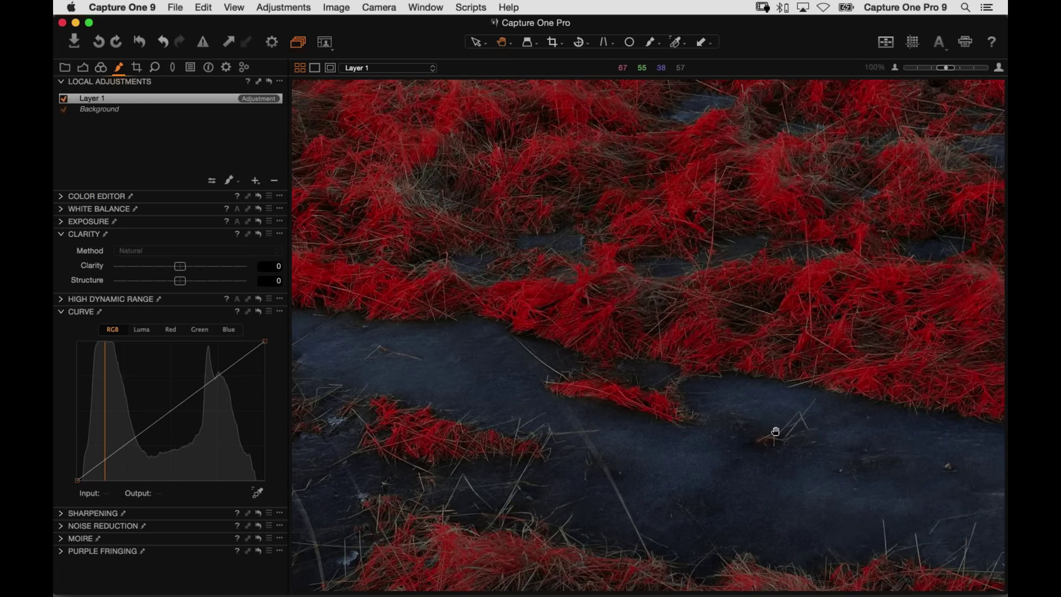
{"action": "left_click", "coordinate": [671, 387]}
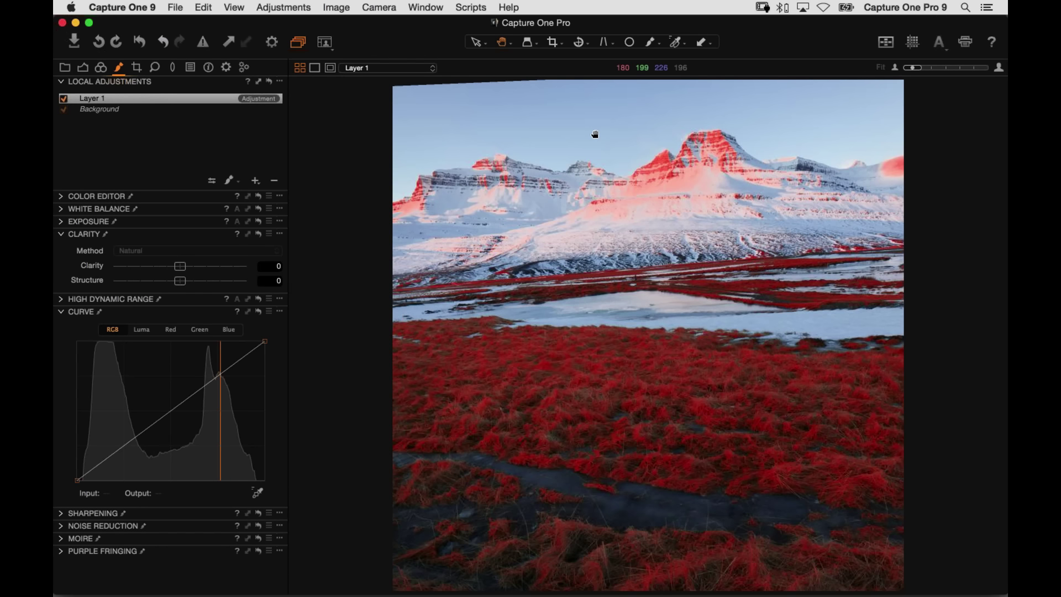
- Erase the layer mask over the mountains and distant ground, leaving the foreground grass masked, and hide the mask display
{"action": "key", "text": "b"}
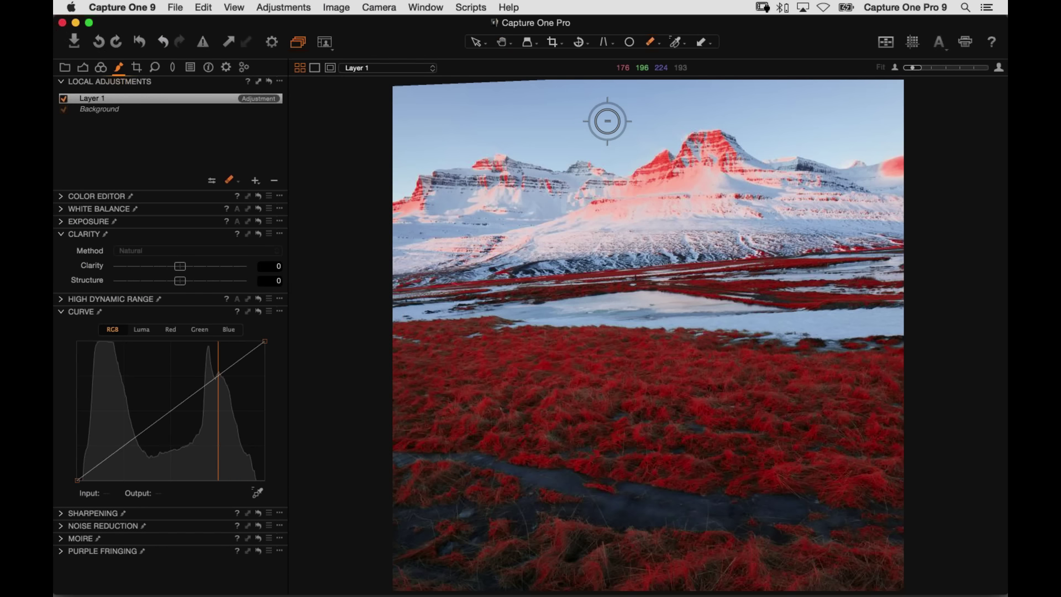
{"action": "right_click", "coordinate": [615, 147]}
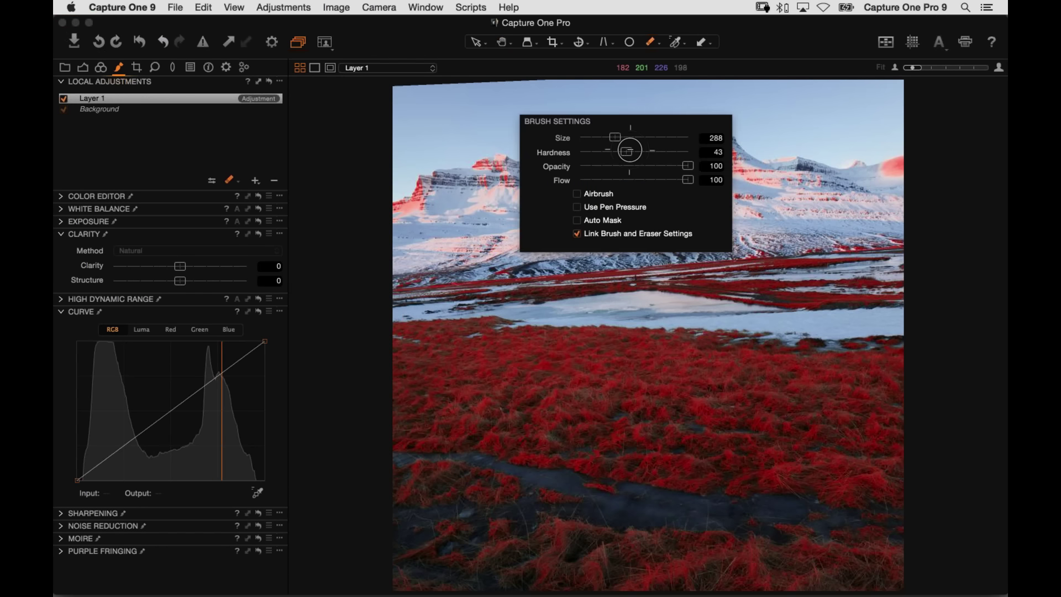
{"action": "mouse_move", "coordinate": [626, 151]}
{"action": "left_mouse_down"}
{"action": "mouse_move", "coordinate": [704, 149]}
{"action": "mouse_move", "coordinate": [625, 138]}
{"action": "left_mouse_up"}
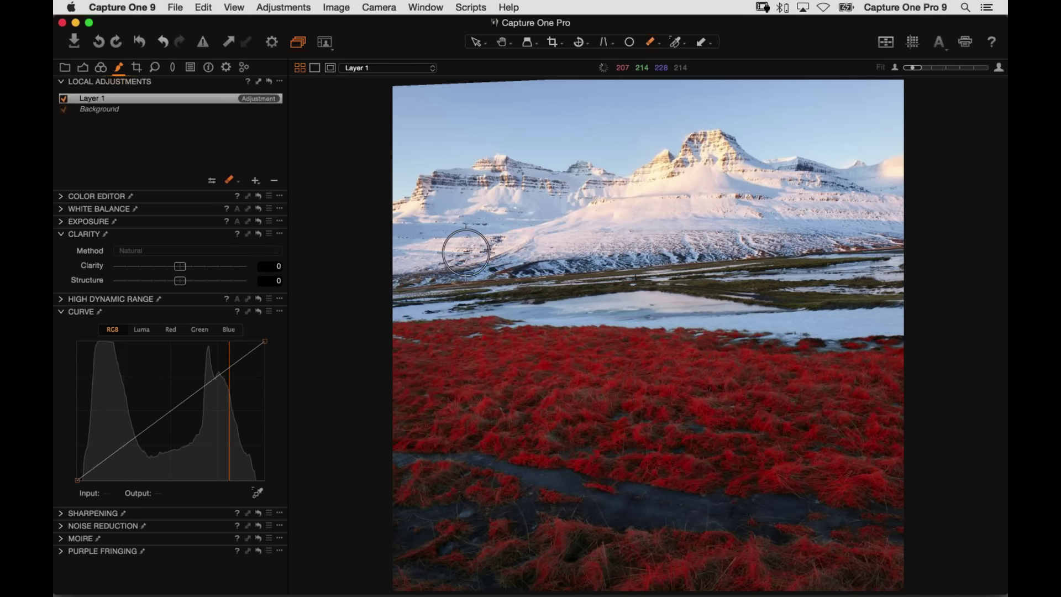
{"action": "key", "text": "super+alt+0"}
{"action": "key", "text": "super+0"}
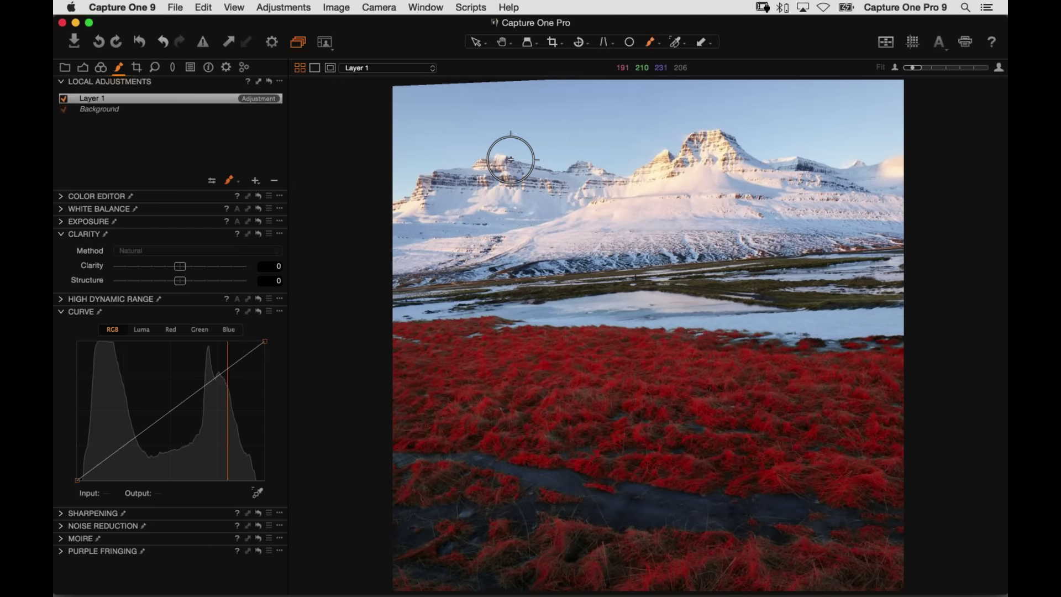
{"action": "key", "text": "m"}
{"action": "key", "text": "m"}
{"action": "key", "text": "m"}
{"action": "key", "text": "m"}
{"action": "key", "text": "m"}
{"action": "key", "text": "m"}
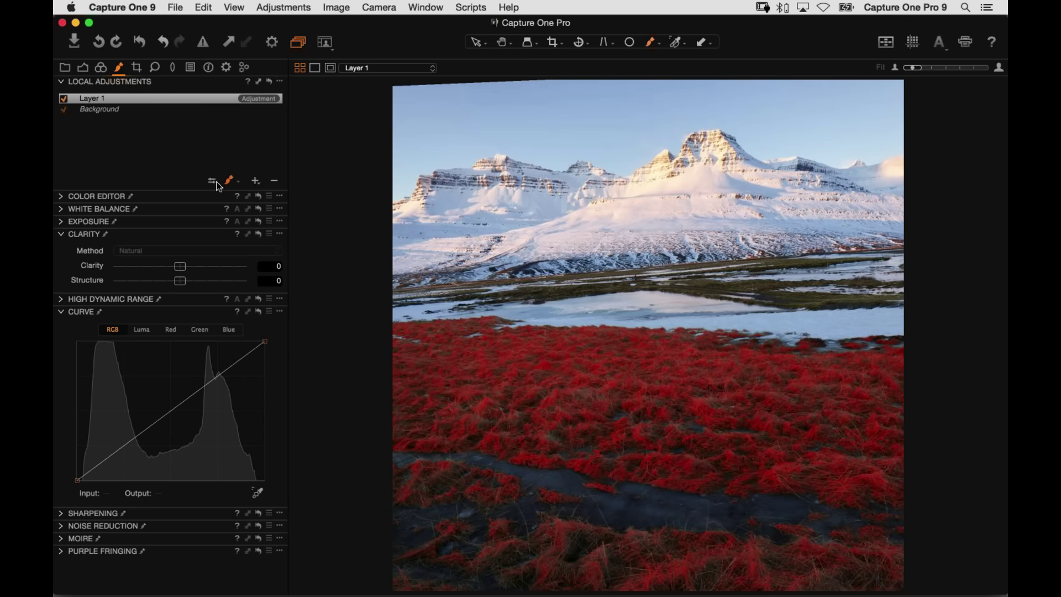
{"action": "key", "text": "m"}
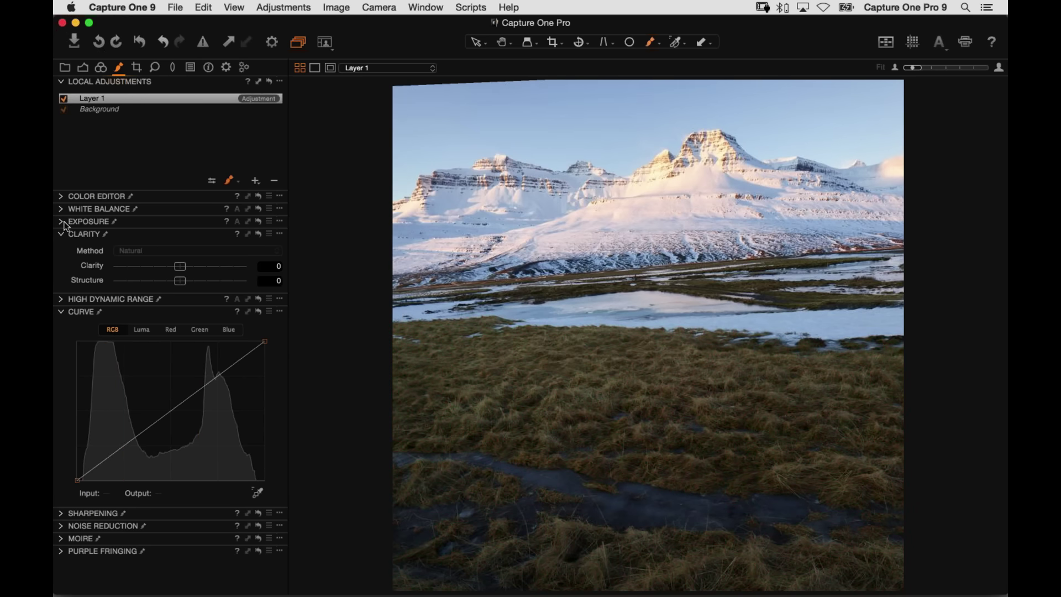
- Set the grass layer's exposure to 0.38, contrast to 21 and clarity to 40
{"action": "left_click", "coordinate": [88, 221]}
{"action": "left_click_drag", "start_coordinate": [188, 244], "coordinate": [207, 251]}
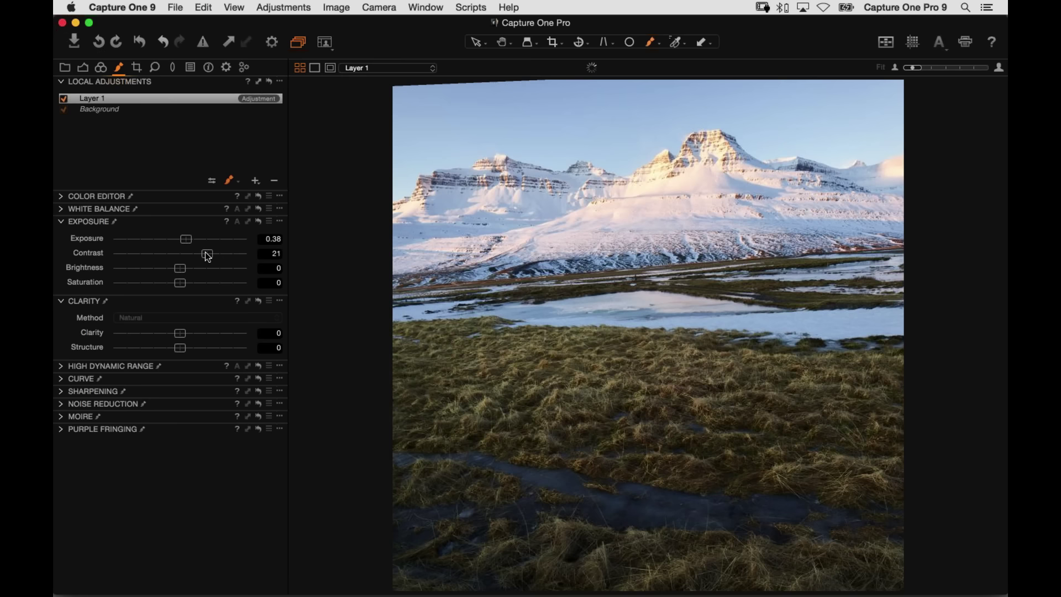
{"action": "left_click_drag", "start_coordinate": [197, 331], "coordinate": [218, 330]}
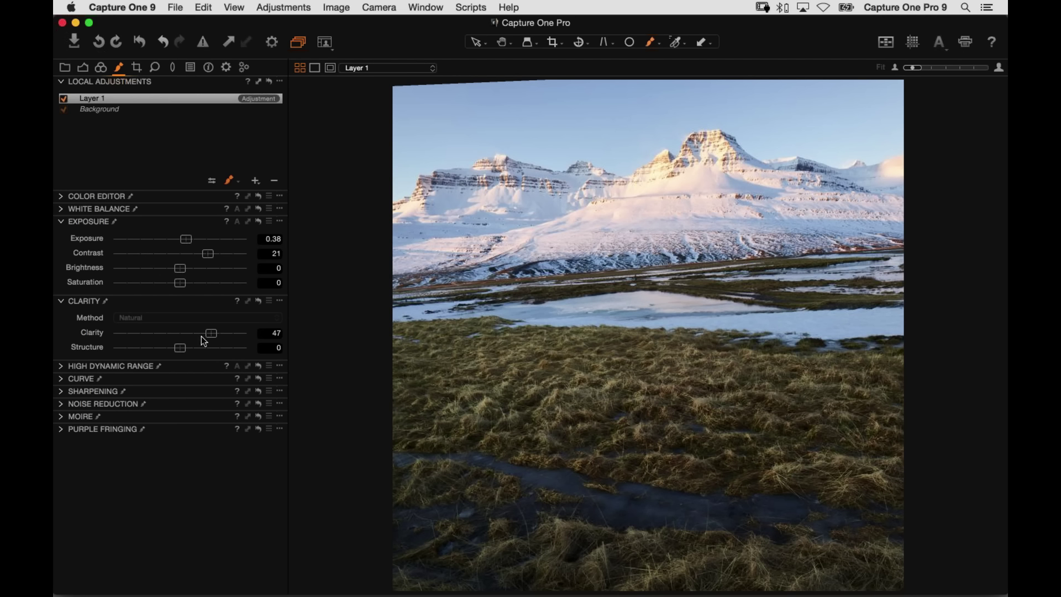
{"action": "left_click", "coordinate": [202, 335]}
- Set the grass layer's structure to 25 and raise its exposure to 0.53
{"action": "key", "text": "h"}
{"action": "left_click", "coordinate": [567, 393]}
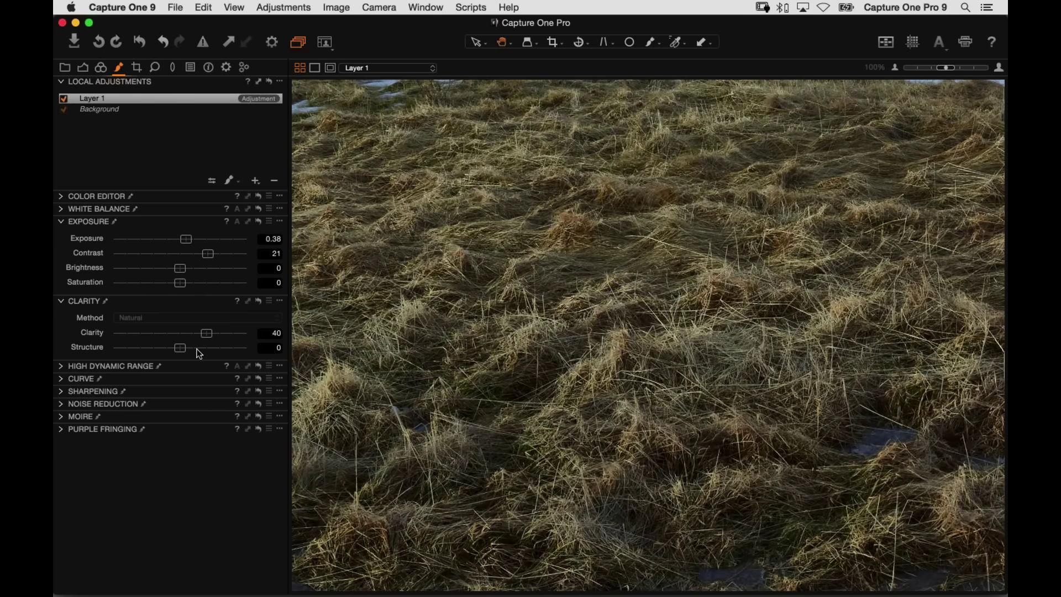
{"action": "mouse_move", "coordinate": [197, 349]}
{"action": "left_mouse_down"}
{"action": "mouse_move", "coordinate": [237, 352]}
{"action": "mouse_move", "coordinate": [201, 352]}
{"action": "left_mouse_up"}
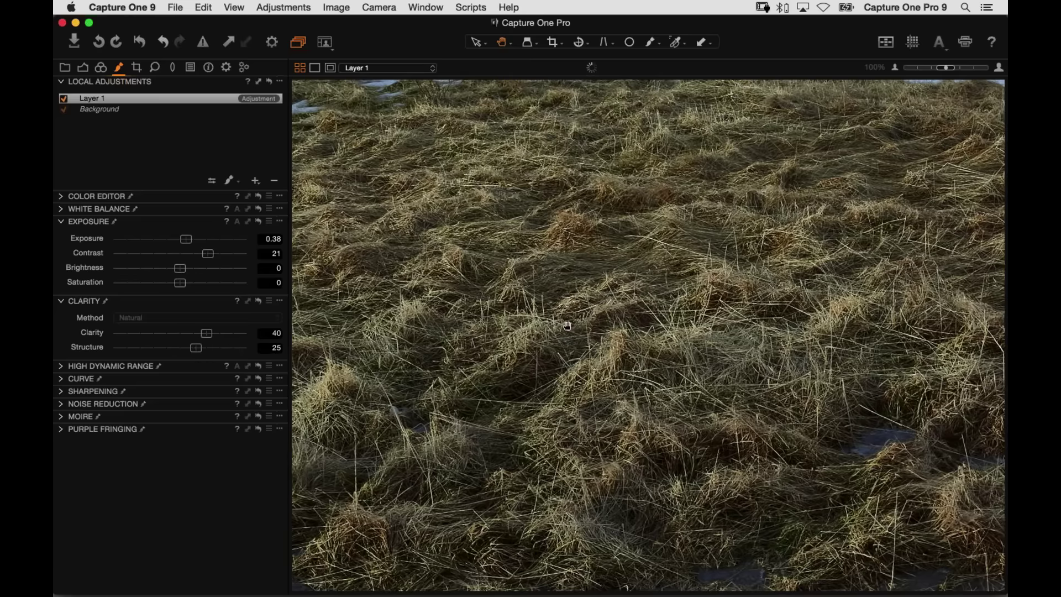
{"action": "key", "text": "super+0"}
{"action": "left_click_drag", "start_coordinate": [186, 238], "coordinate": [189, 242]}
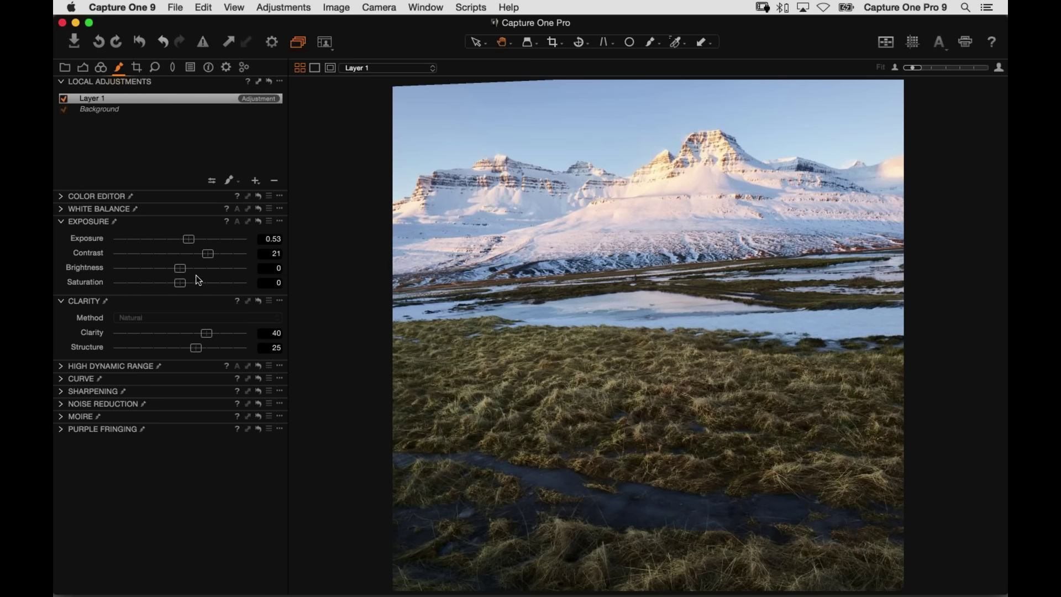
- Compare the landscape with and without the grass layer, and return to the Color Editor adjustments
{"action": "left_click", "coordinate": [64, 100]}
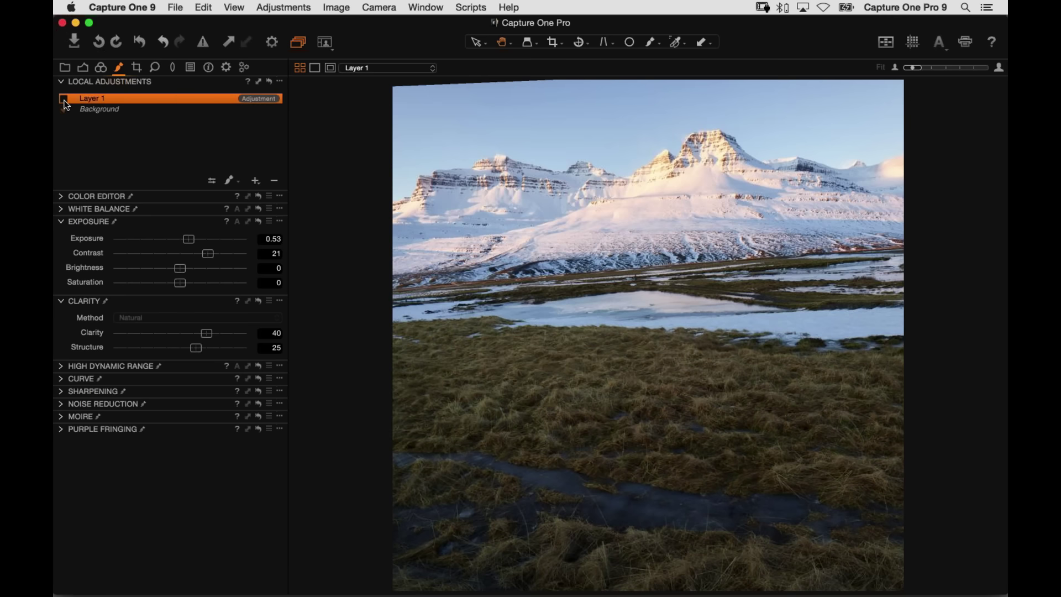
{"action": "left_click", "coordinate": [64, 100]}
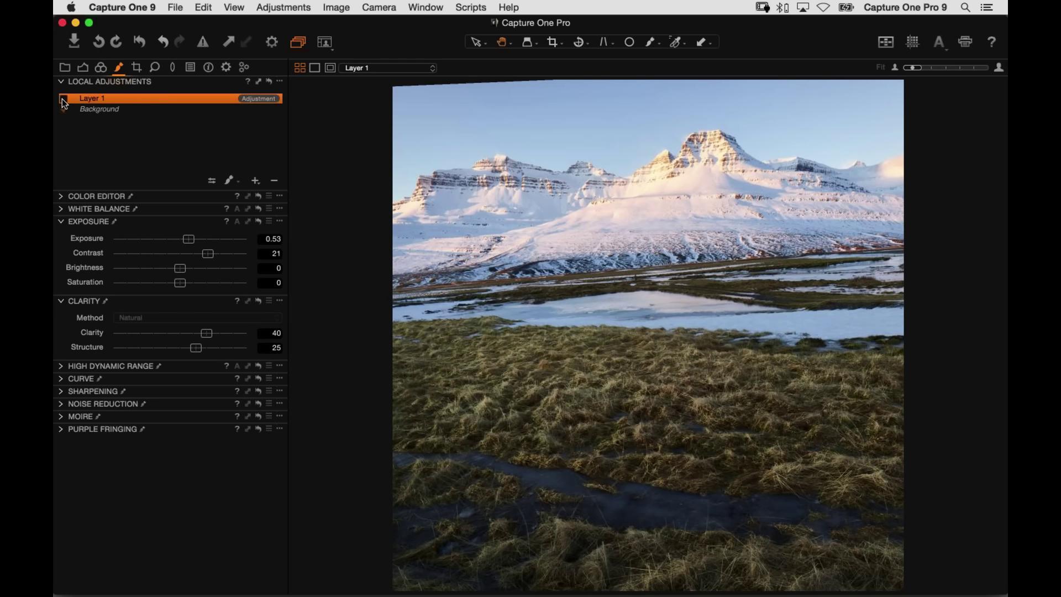
{"action": "left_click", "coordinate": [63, 100]}
{"action": "left_click", "coordinate": [101, 67]}
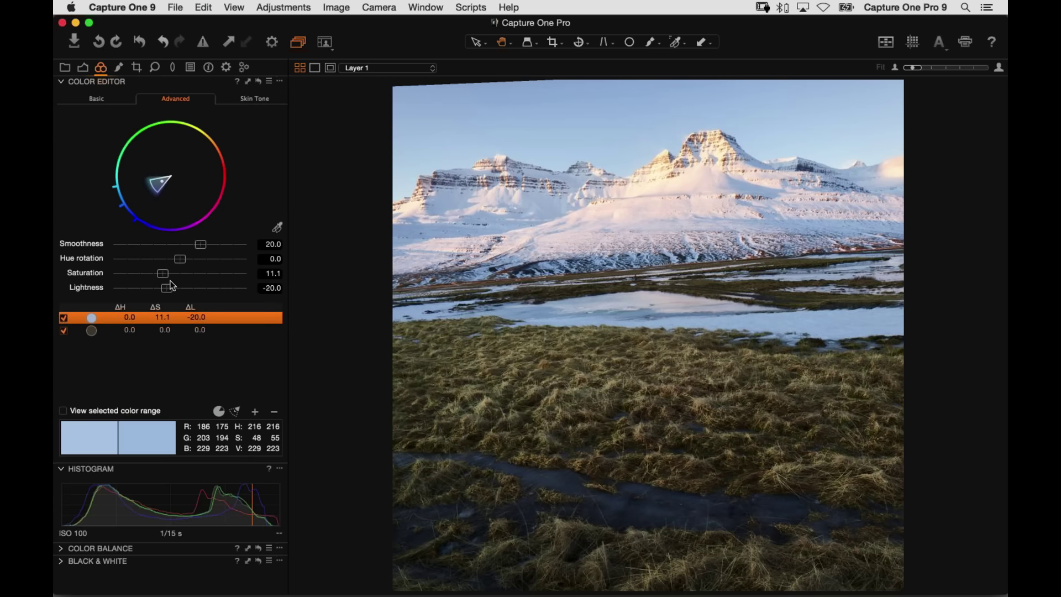
- Select the grass color range, view the Color Editor's option for creating a masked layer from it, and return to the local adjustments
{"action": "left_click", "coordinate": [115, 330]}
{"action": "left_click", "coordinate": [280, 82]}
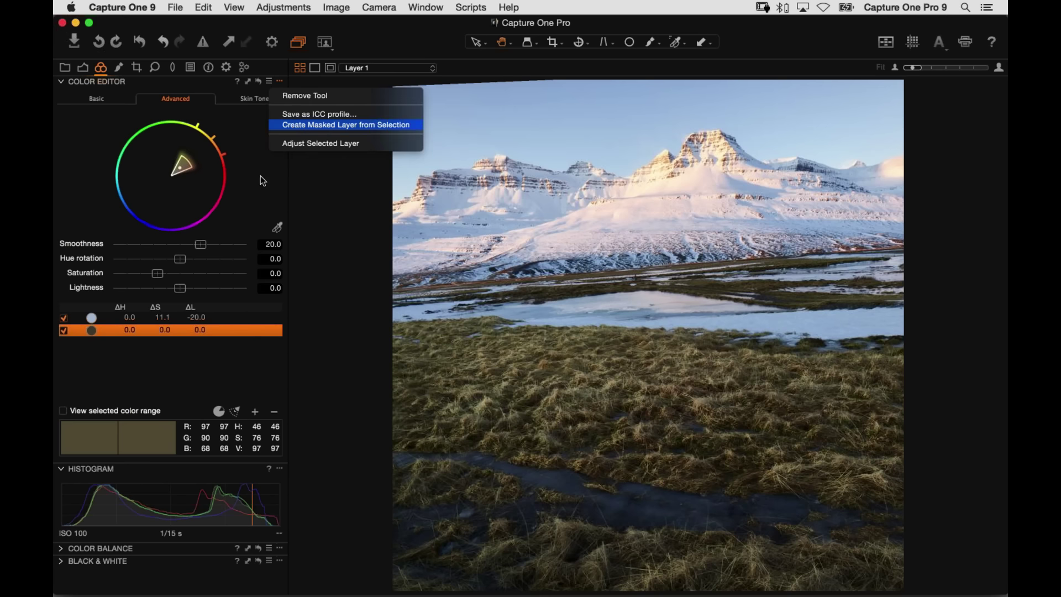
{"action": "key", "text": "Down"}
{"action": "key", "text": "Return"}
{"action": "left_click", "coordinate": [119, 65]}
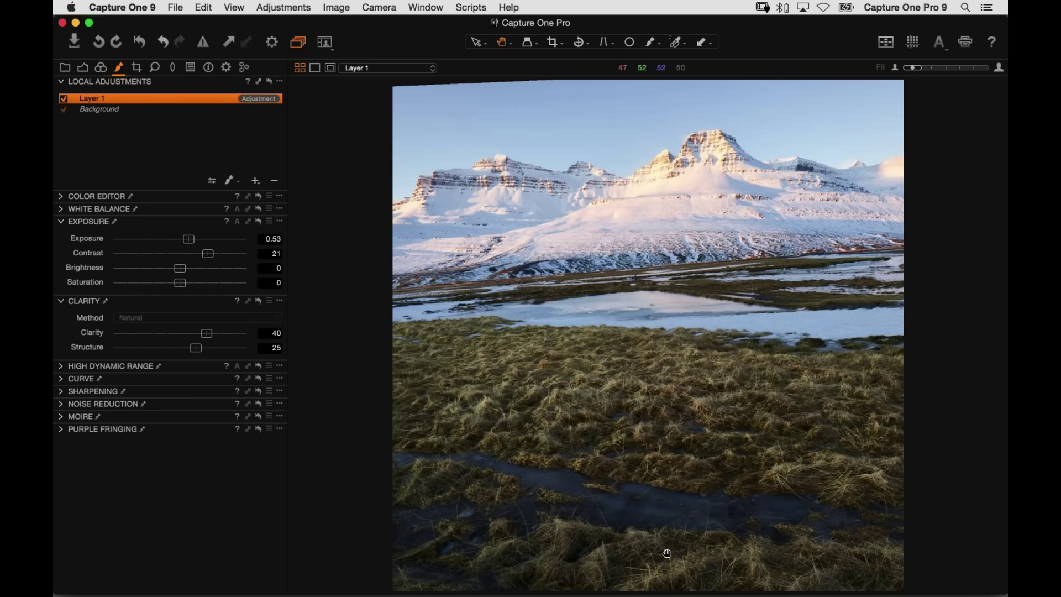
- Adjust the mask brush's size and lower its hardness, opacity and flow for softer strokes
{"action": "left_click", "coordinate": [234, 188]}
{"action": "right_click", "coordinate": [540, 514]}
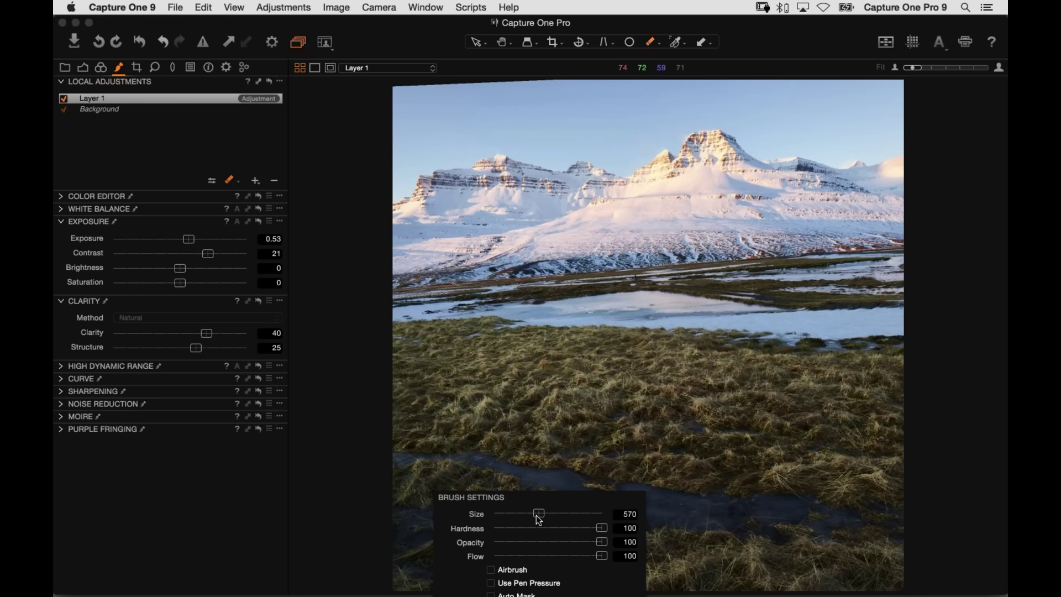
{"action": "left_click_drag", "start_coordinate": [539, 515], "coordinate": [541, 515]}
{"action": "left_click_drag", "start_coordinate": [601, 527], "coordinate": [541, 541]}
{"action": "left_click", "coordinate": [530, 542]}
{"action": "left_click_drag", "start_coordinate": [532, 548], "coordinate": [530, 548]}
{"action": "left_click", "coordinate": [503, 555]}
{"action": "left_click_drag", "start_coordinate": [505, 556], "coordinate": [501, 552]}
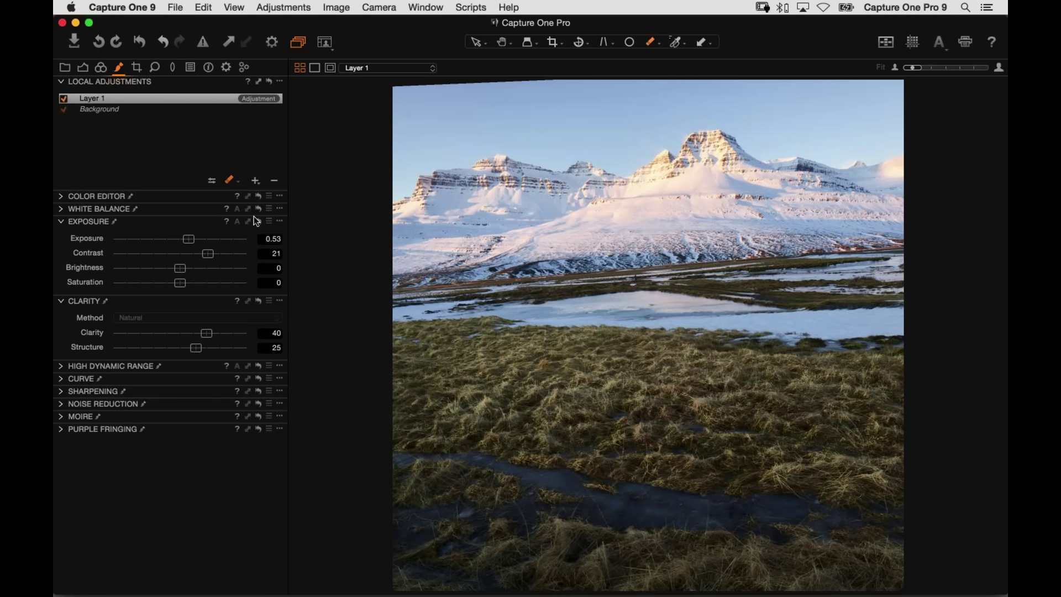
- Add an adjustment layer named Darken and set its exposure to -1.6
{"action": "type", "text": "Da"}
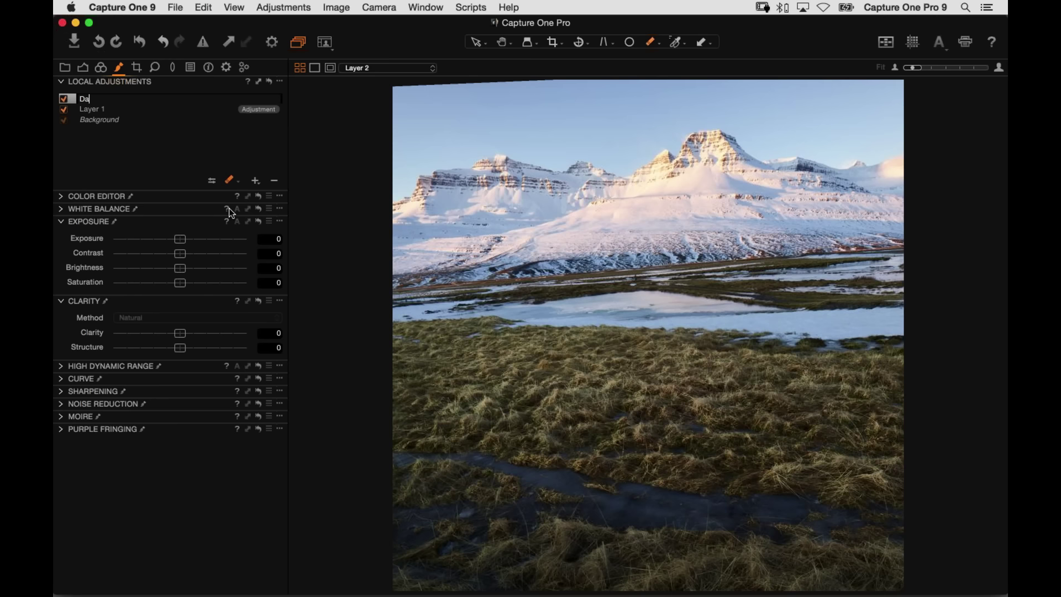
{"action": "type", "text": "rken"}
{"action": "key", "text": "Return"}
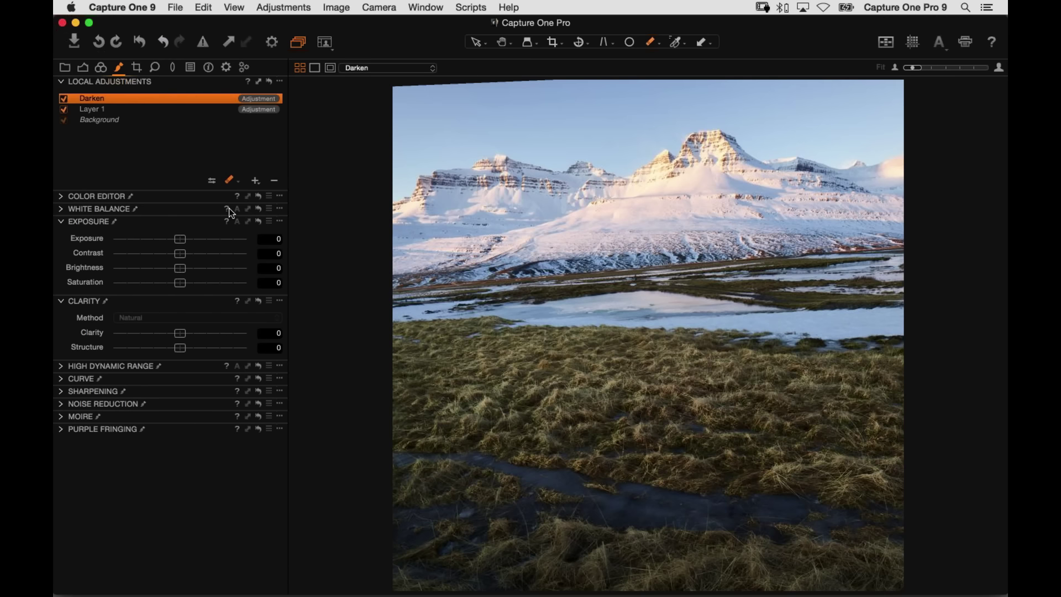
{"action": "left_click_drag", "start_coordinate": [179, 244], "coordinate": [146, 242]}
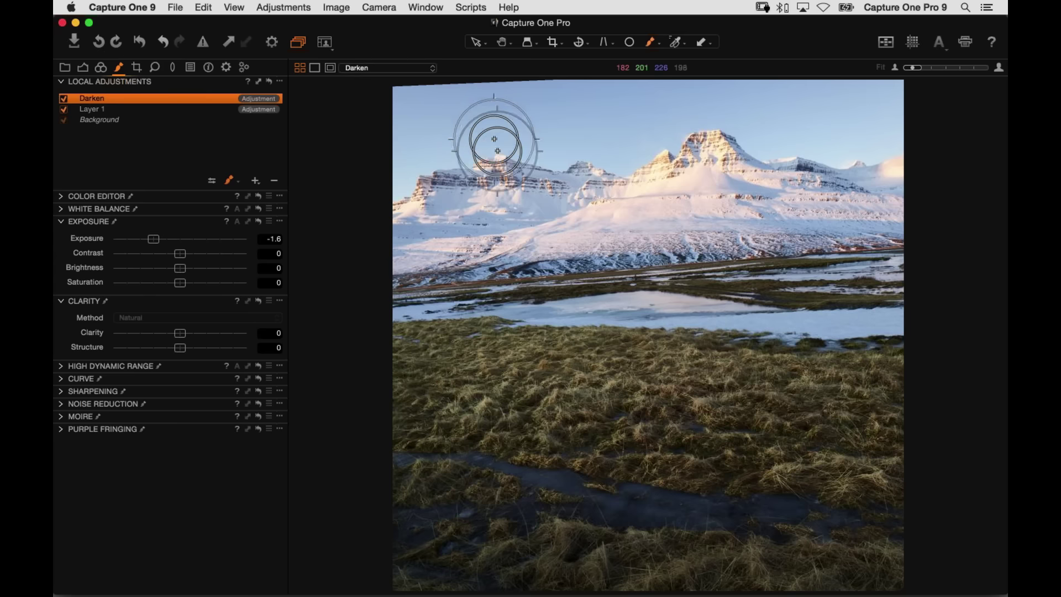
{"action": "right_click", "coordinate": [478, 205]}
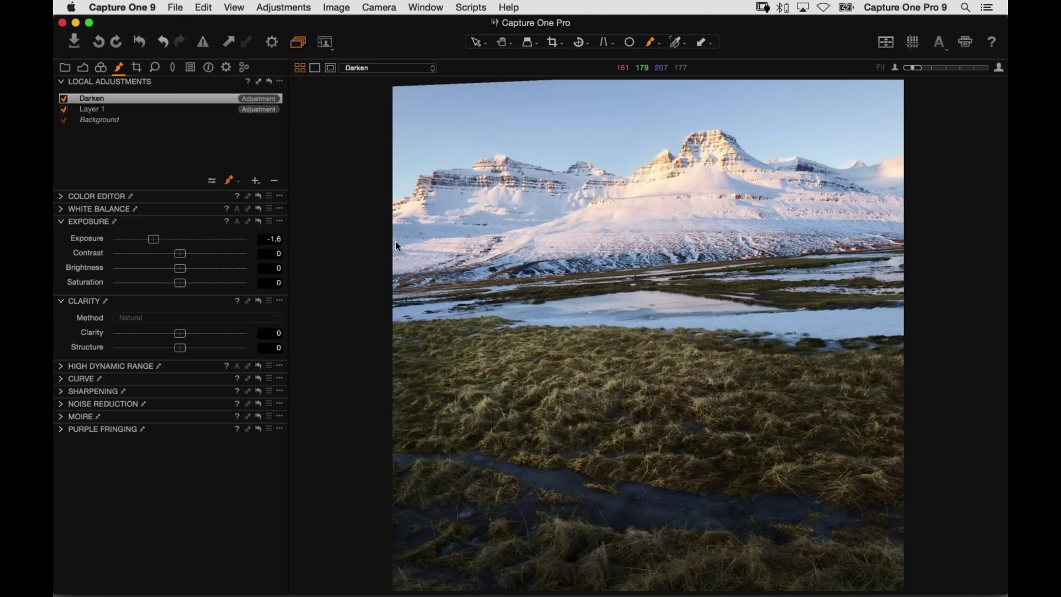
- Show the image browser and compare landscape variants 2 and 3 by switching between them
{"action": "key", "text": "super+shift+b"}
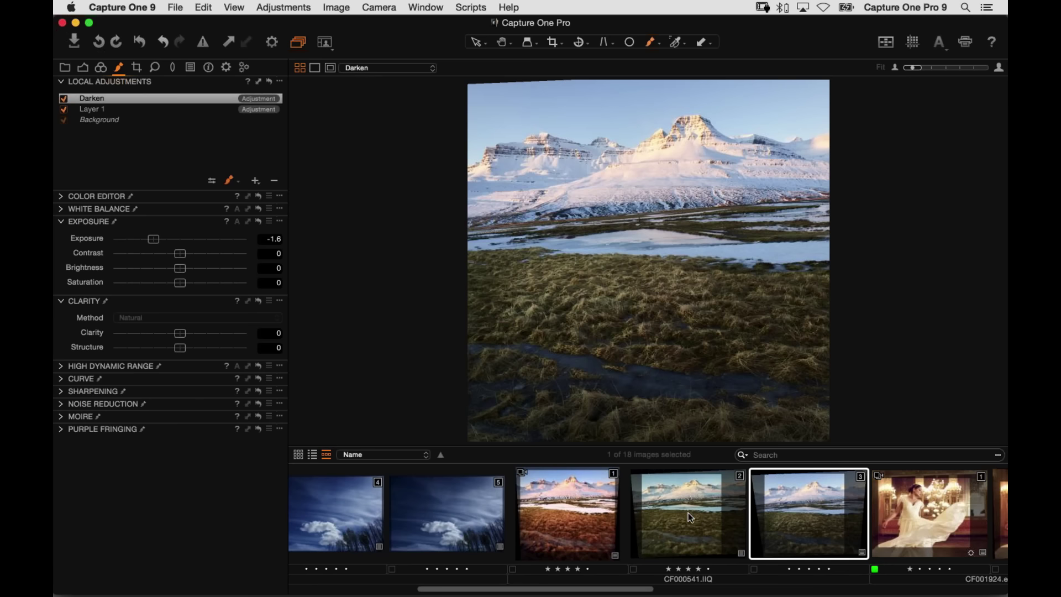
{"action": "left_click", "coordinate": [691, 509]}
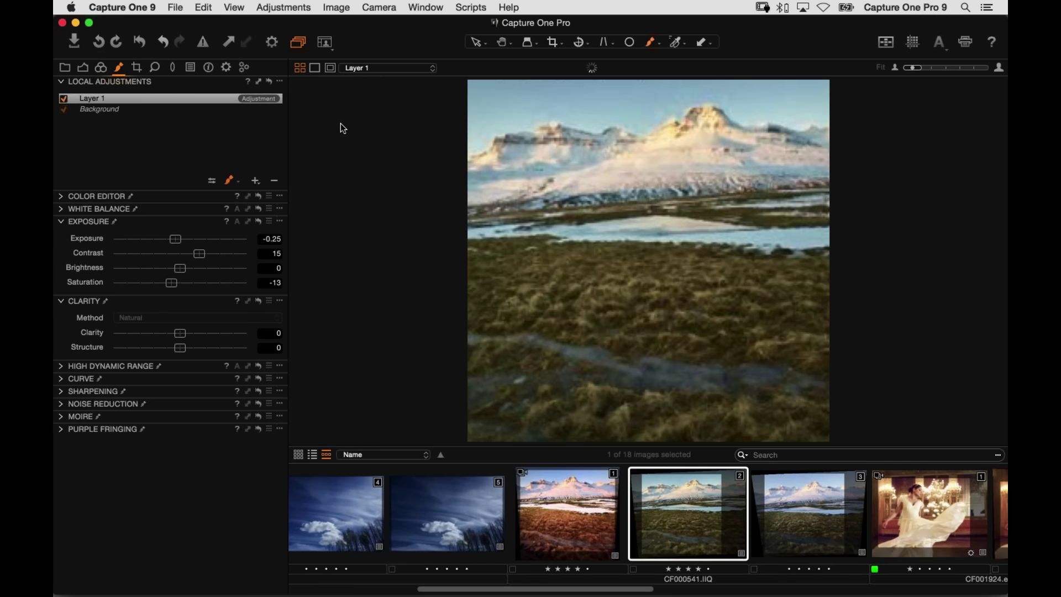
{"action": "left_click", "coordinate": [808, 517]}
{"action": "left_click", "coordinate": [710, 521]}
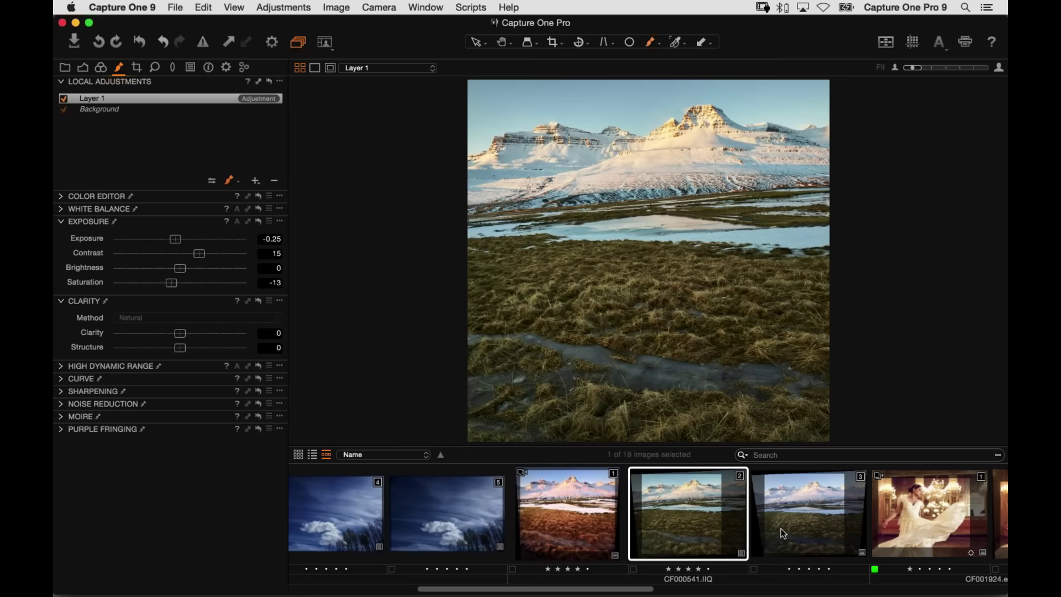
{"action": "left_click", "coordinate": [781, 528]}
{"action": "left_click", "coordinate": [692, 516]}
{"action": "left_click", "coordinate": [799, 551]}
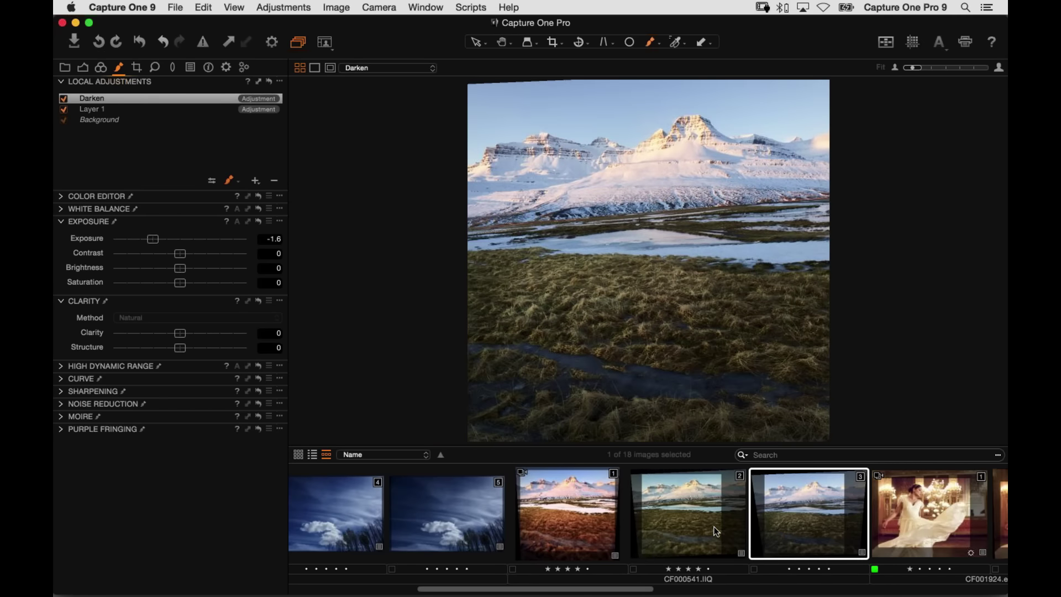
{"action": "left_click", "coordinate": [712, 528]}
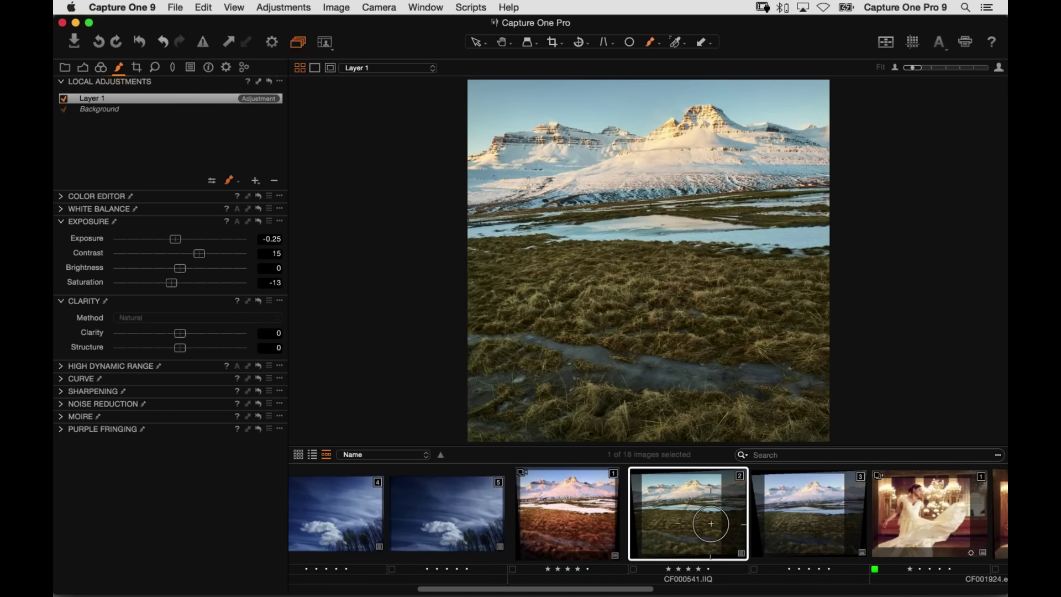
- Reset all adjustments on landscape variant 2 and display it side by side with variant 3
{"action": "left_click", "coordinate": [141, 42]}
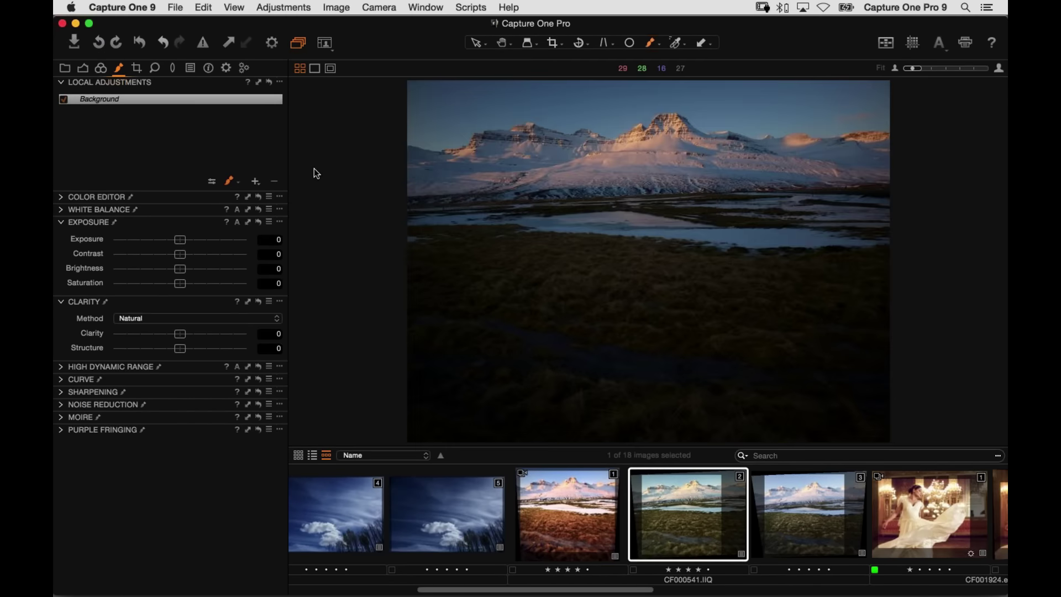
{"action": "key", "text": "shift+Right"}
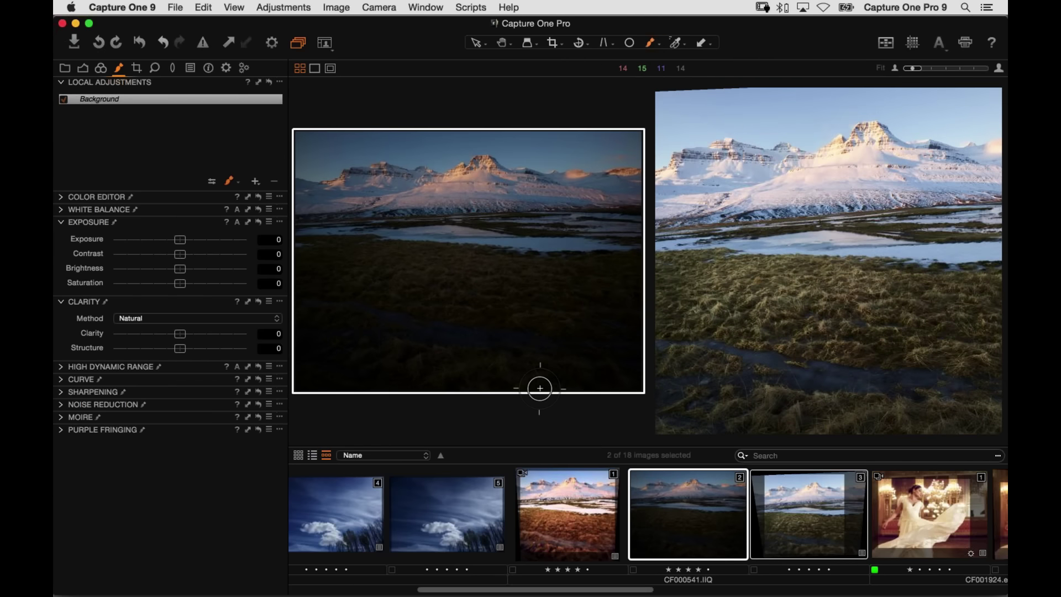
{"action": "key", "text": "]"}
{"action": "key", "text": "v"}
- Set variant 2's exposure to 0.9, highlight recovery to 44 and shadow recovery to 41
{"action": "left_click", "coordinate": [83, 67]}
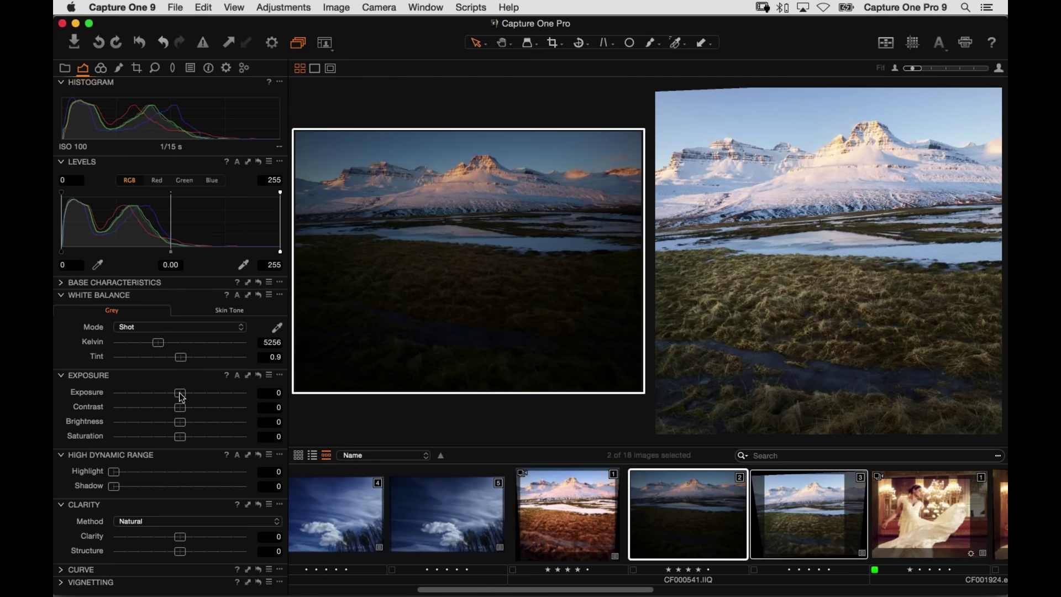
{"action": "mouse_move", "coordinate": [181, 393]}
{"action": "left_mouse_down"}
{"action": "mouse_move", "coordinate": [205, 400]}
{"action": "mouse_move", "coordinate": [194, 397]}
{"action": "left_mouse_up"}
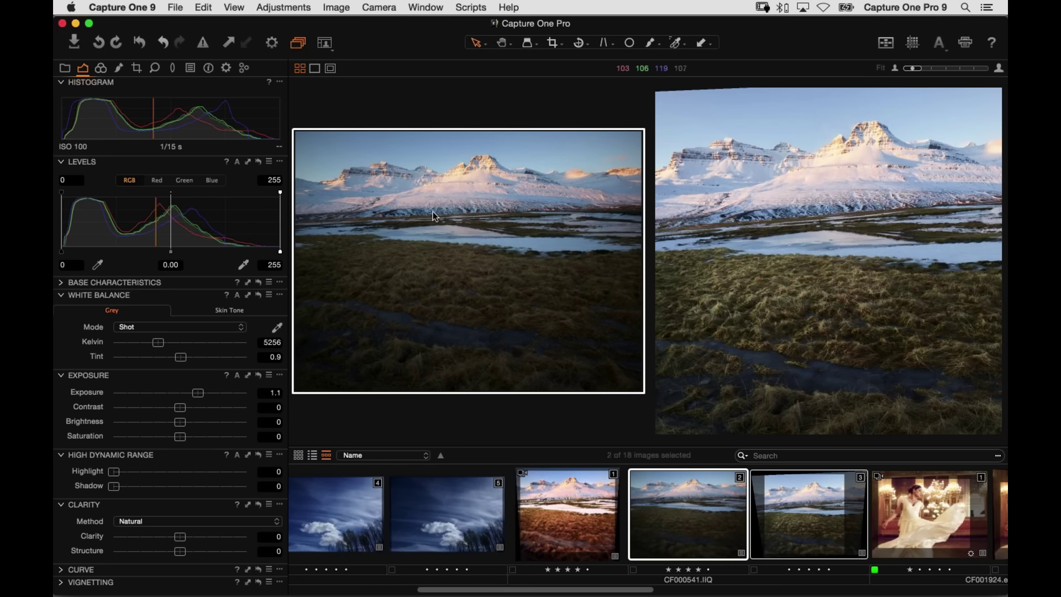
{"action": "left_click_drag", "start_coordinate": [115, 486], "coordinate": [167, 486]}
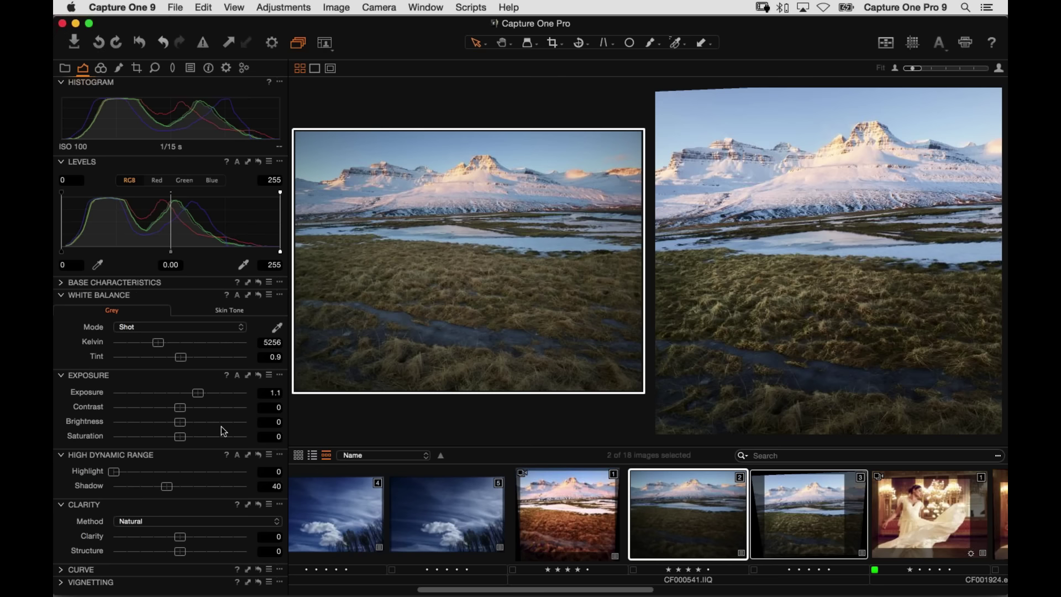
{"action": "left_click_drag", "start_coordinate": [200, 401], "coordinate": [211, 403]}
{"action": "left_click_drag", "start_coordinate": [114, 472], "coordinate": [173, 473]}
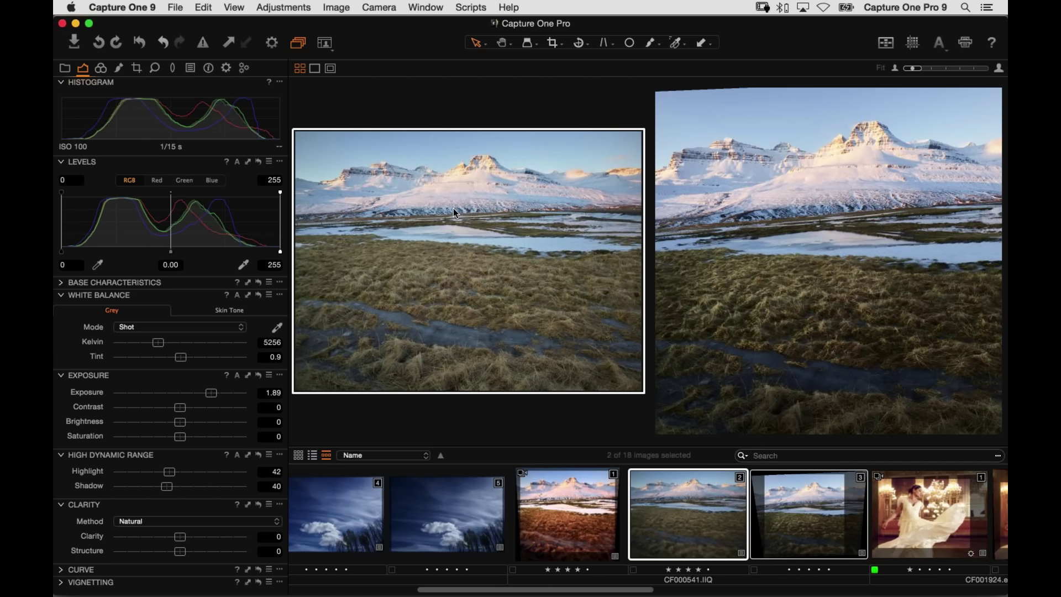
{"action": "left_click_drag", "start_coordinate": [166, 487], "coordinate": [178, 486]}
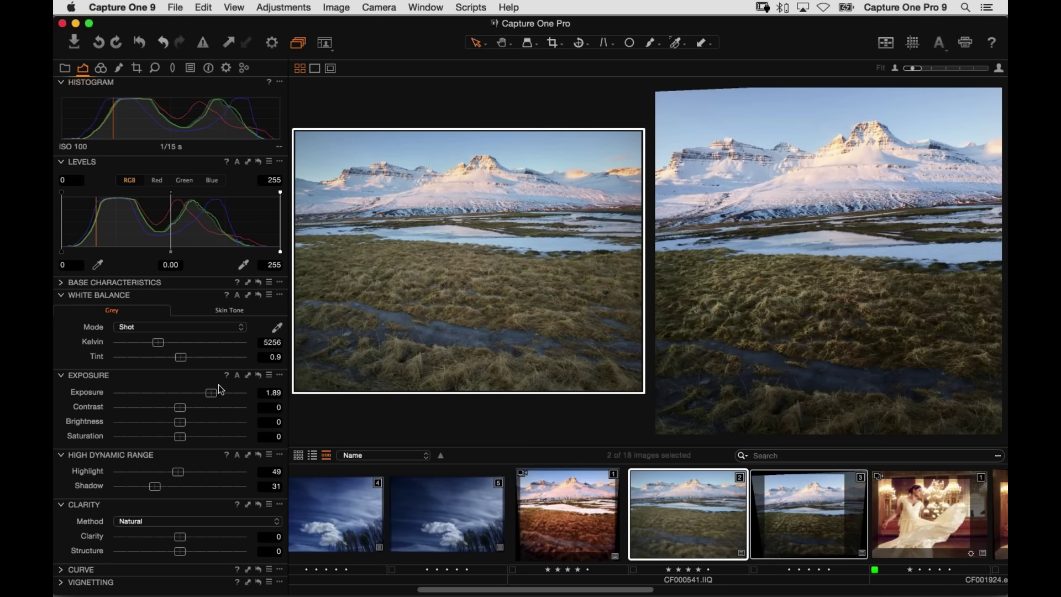
{"action": "left_click_drag", "start_coordinate": [220, 390], "coordinate": [200, 399]}
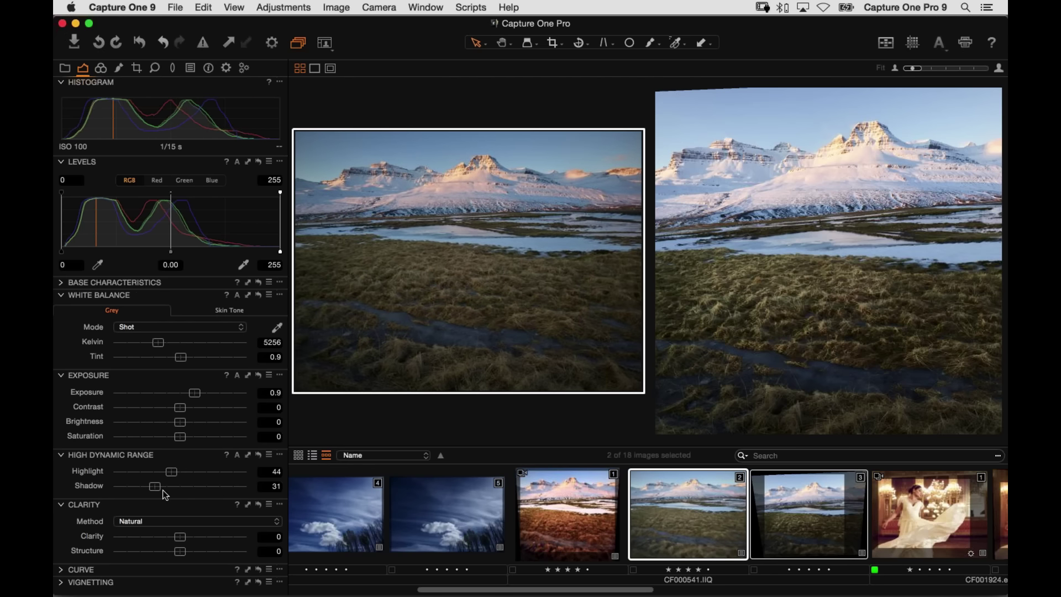
{"action": "left_click_drag", "start_coordinate": [163, 488], "coordinate": [168, 486]}
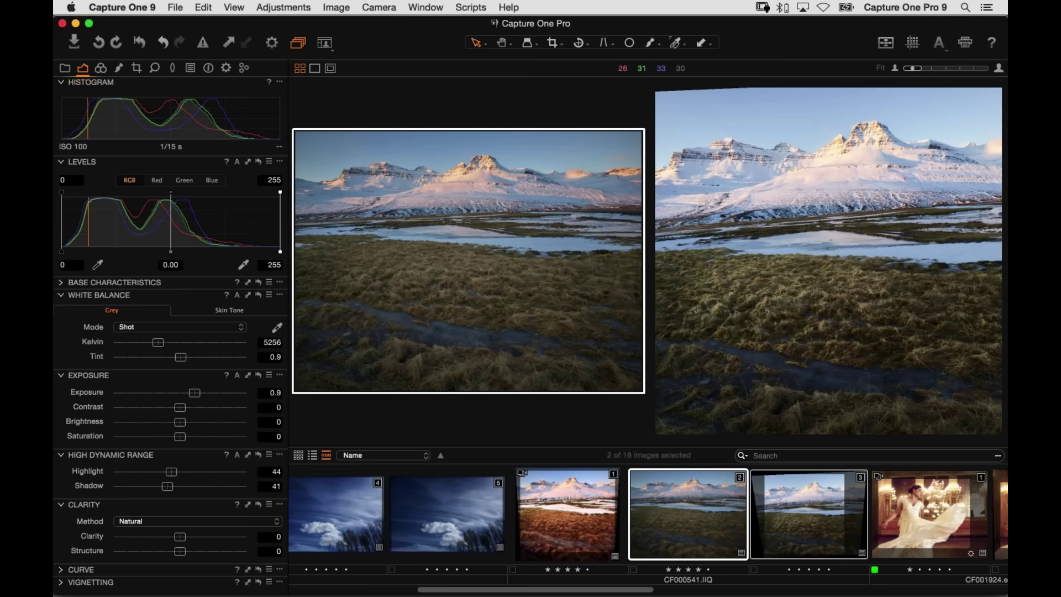
- Select only landscape variant 3, reset its adjustments, and undo the reset
{"action": "left_click", "coordinate": [818, 542]}
{"action": "key", "text": "super+r"}
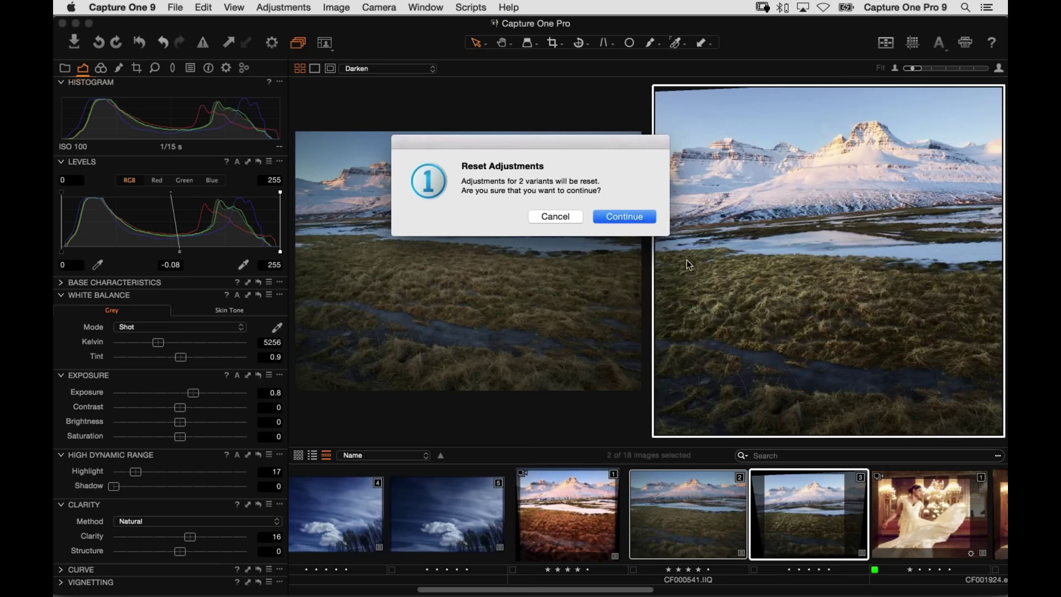
{"action": "left_click", "coordinate": [554, 217]}
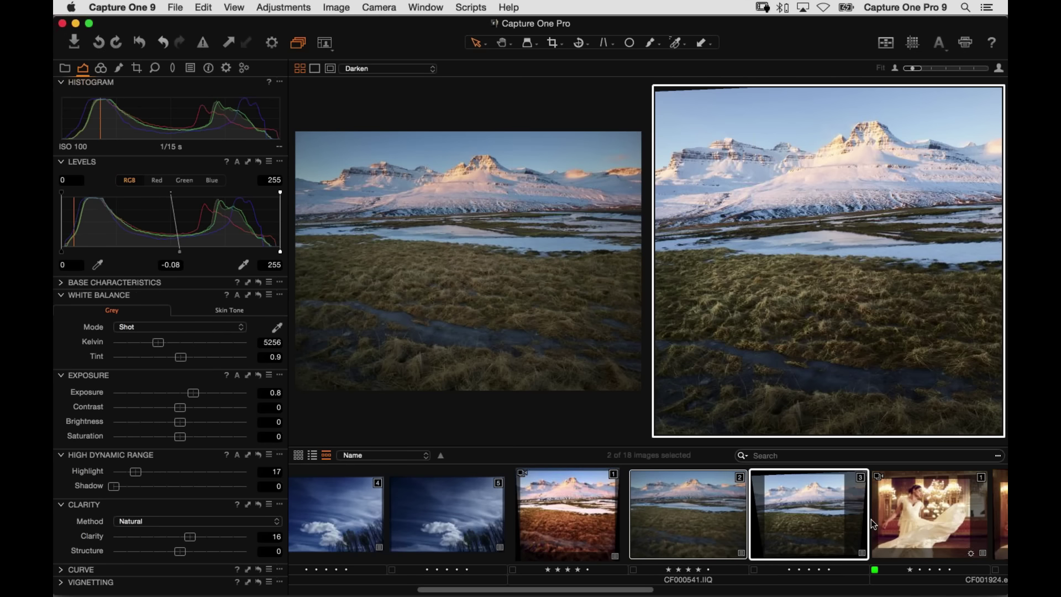
{"action": "left_click", "coordinate": [815, 530]}
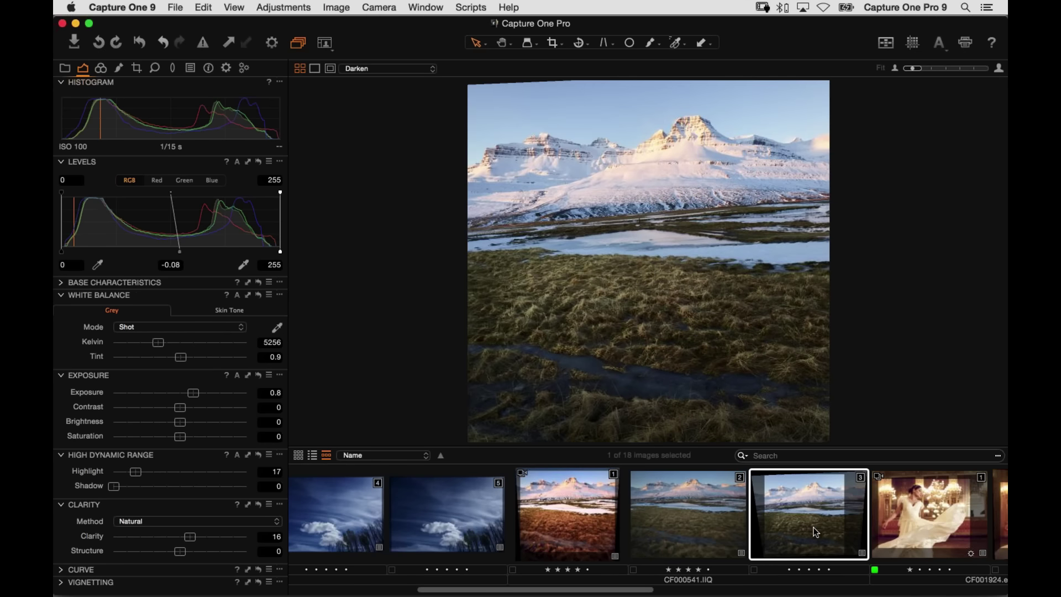
{"action": "key", "text": "super+r"}
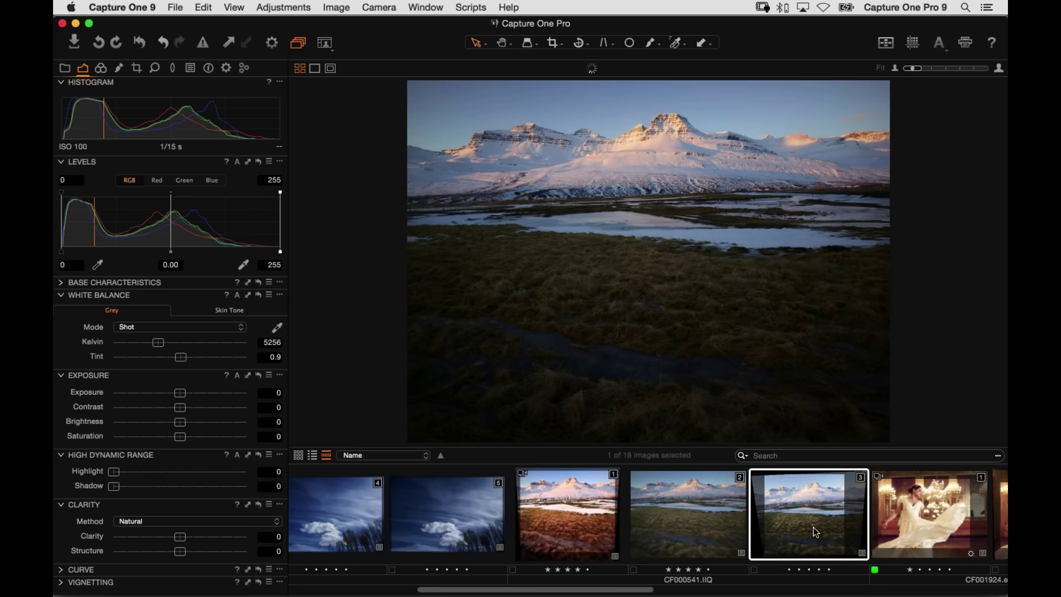
{"action": "key", "text": "super+z"}
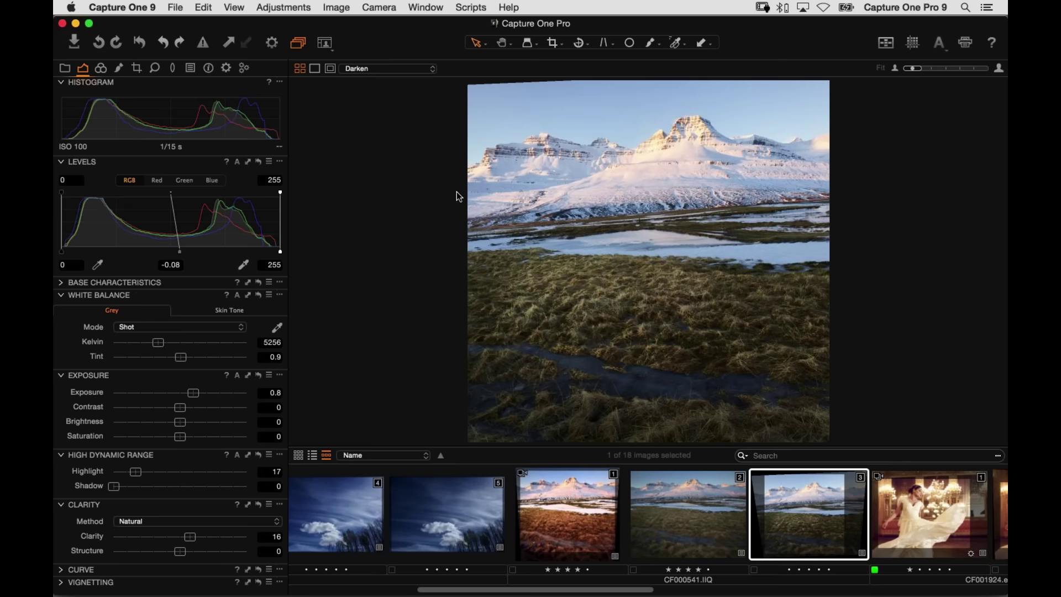
- Tighten variant 3's square crop to 20.38 in and set the crop grid type preference to Golden Ratio
{"action": "key", "text": "c"}
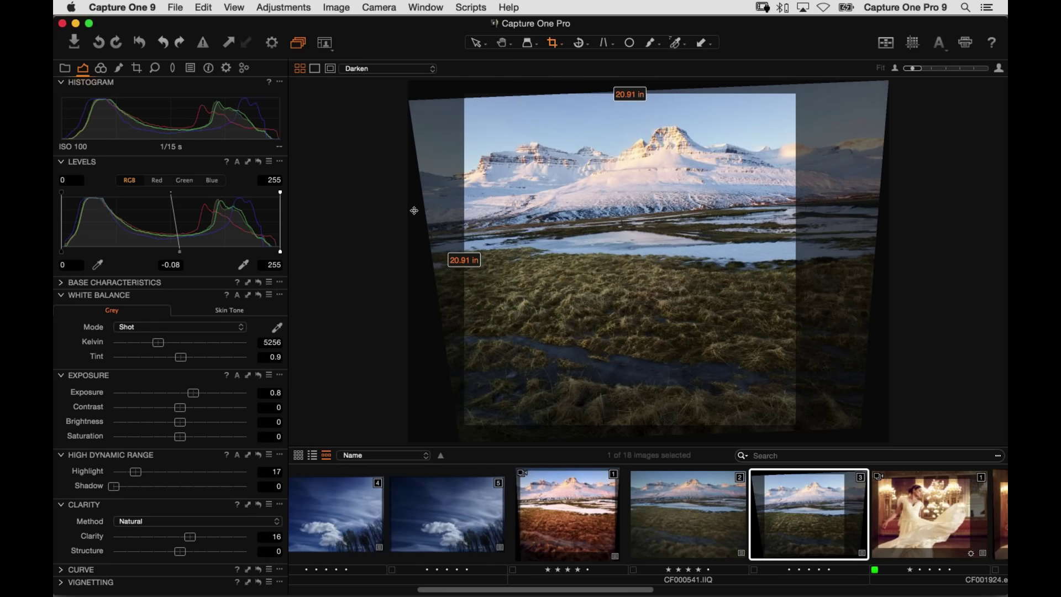
{"action": "left_click_drag", "start_coordinate": [473, 101], "coordinate": [481, 109]}
{"action": "left_click", "coordinate": [157, 7]}
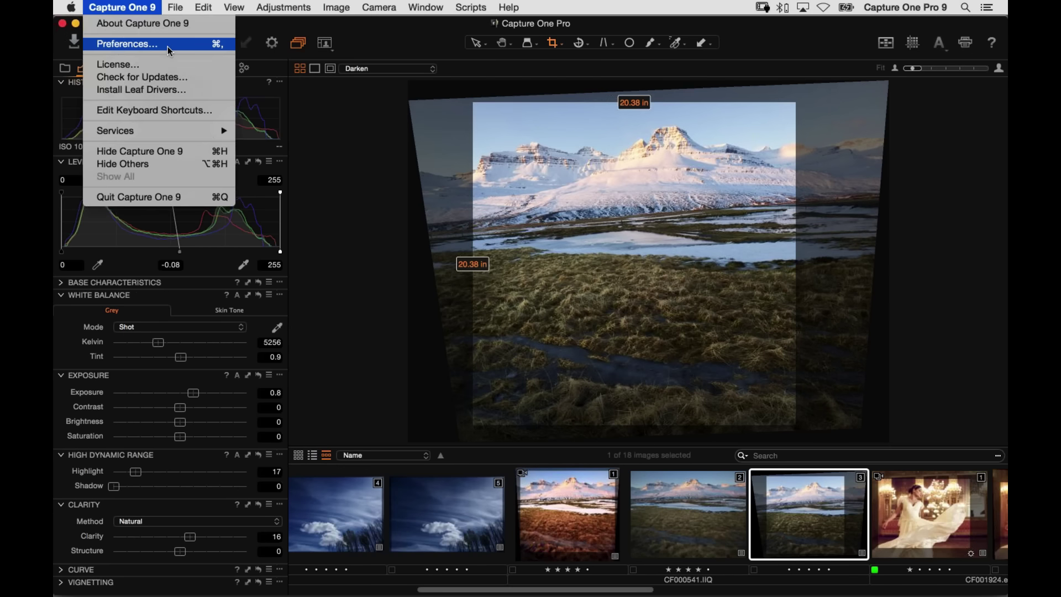
{"action": "left_click", "coordinate": [167, 44]}
{"action": "left_click", "coordinate": [508, 130]}
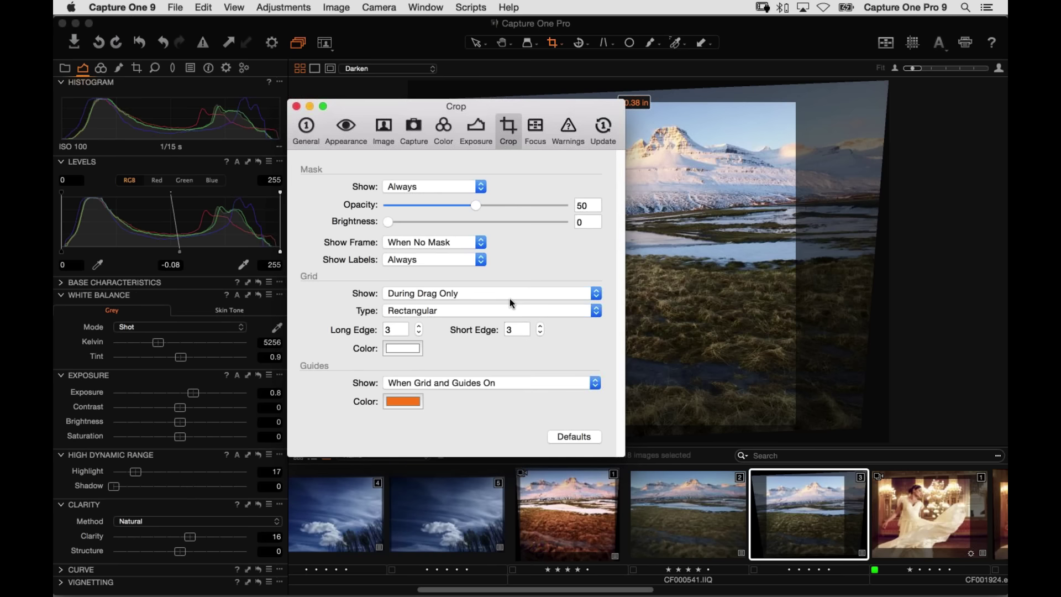
{"action": "left_click", "coordinate": [430, 310]}
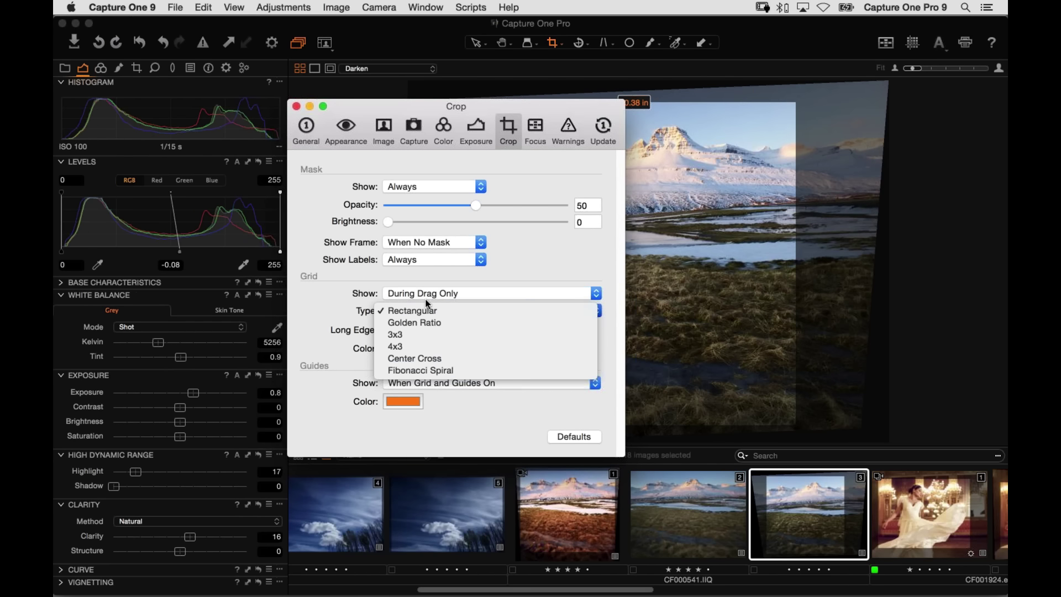
{"action": "left_click", "coordinate": [420, 322]}
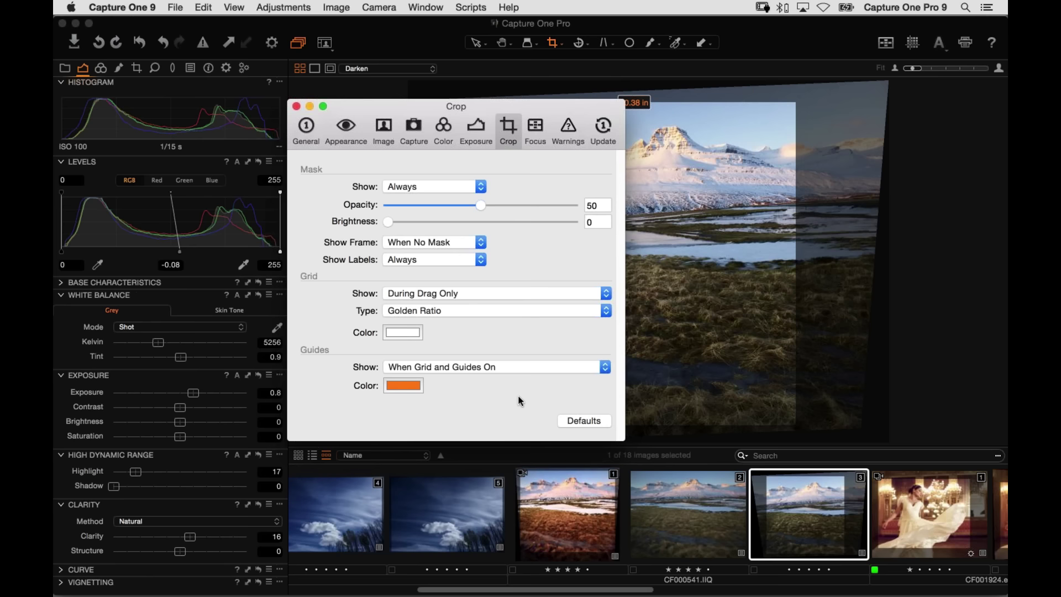
{"action": "left_click", "coordinate": [297, 106]}
- Resize the landscape's square crop to 20.30 in and leave cropping to view the cropped image
{"action": "left_click_drag", "start_coordinate": [473, 103], "coordinate": [464, 92]}
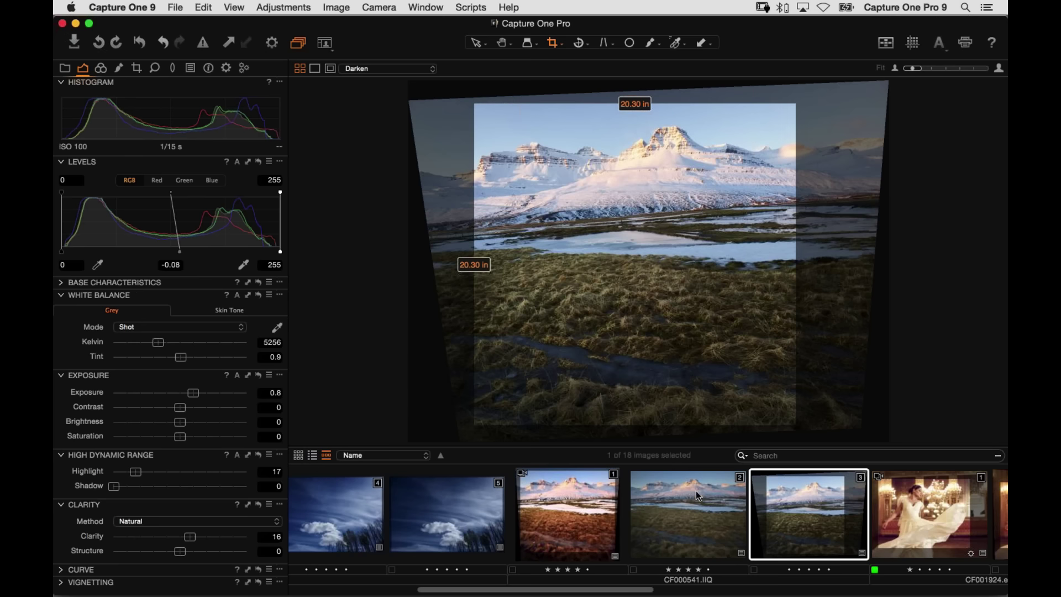
{"action": "left_click", "coordinate": [476, 45]}
{"action": "left_click", "coordinate": [519, 46]}
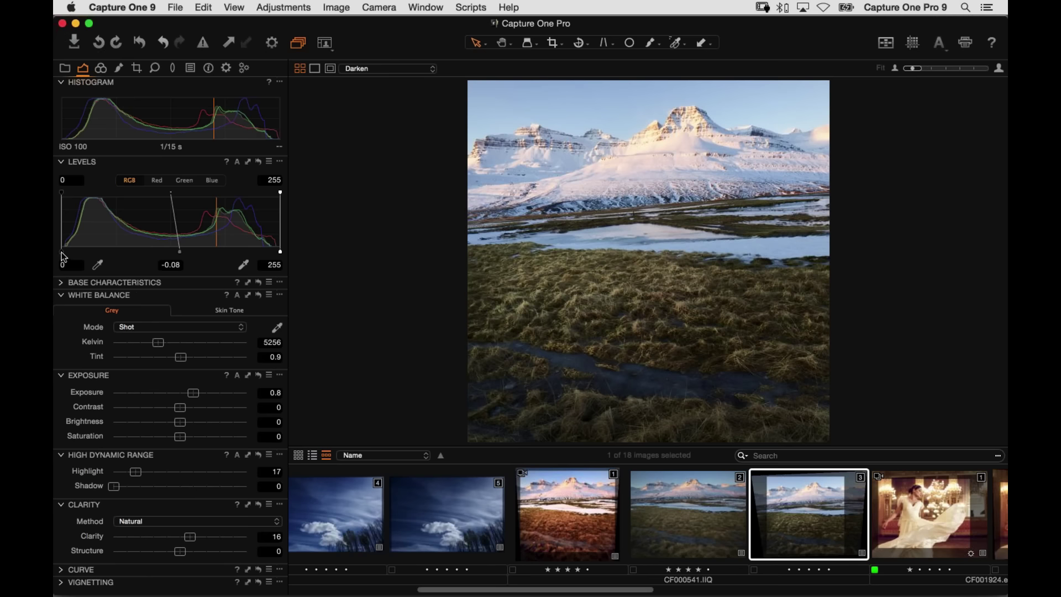
- Try darker and lighter shadows in the three-way color balance, and return the shadow lightness to neutral
{"action": "mouse_move", "coordinate": [61, 253]}
{"action": "left_mouse_down"}
{"action": "mouse_move", "coordinate": [70, 251]}
{"action": "mouse_move", "coordinate": [61, 252]}
{"action": "left_mouse_up"}
{"action": "left_click", "coordinate": [101, 69]}
{"action": "left_click", "coordinate": [62, 82]}
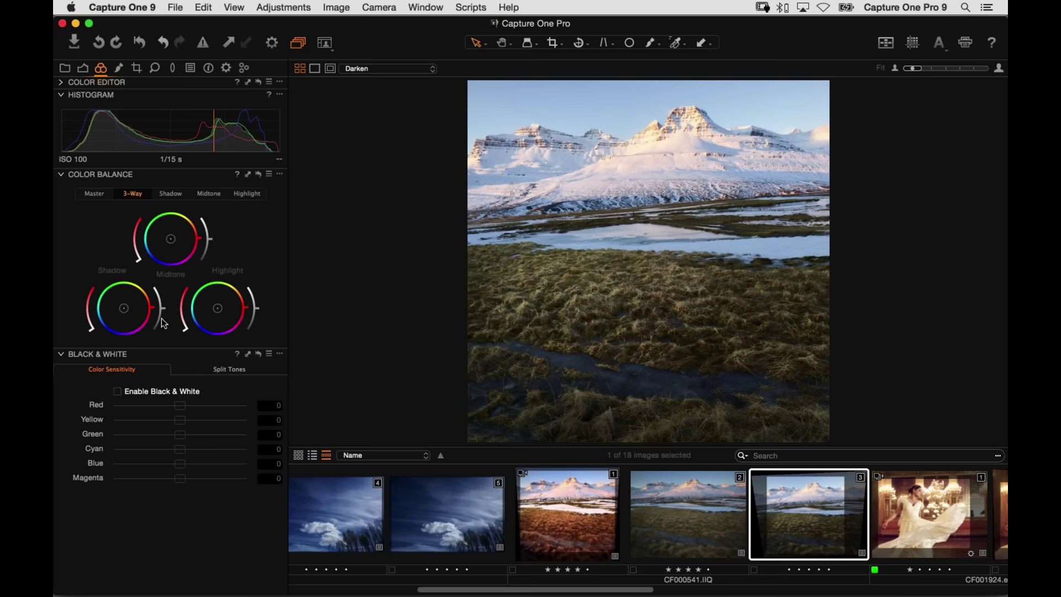
{"action": "left_click_drag", "start_coordinate": [164, 324], "coordinate": [158, 323]}
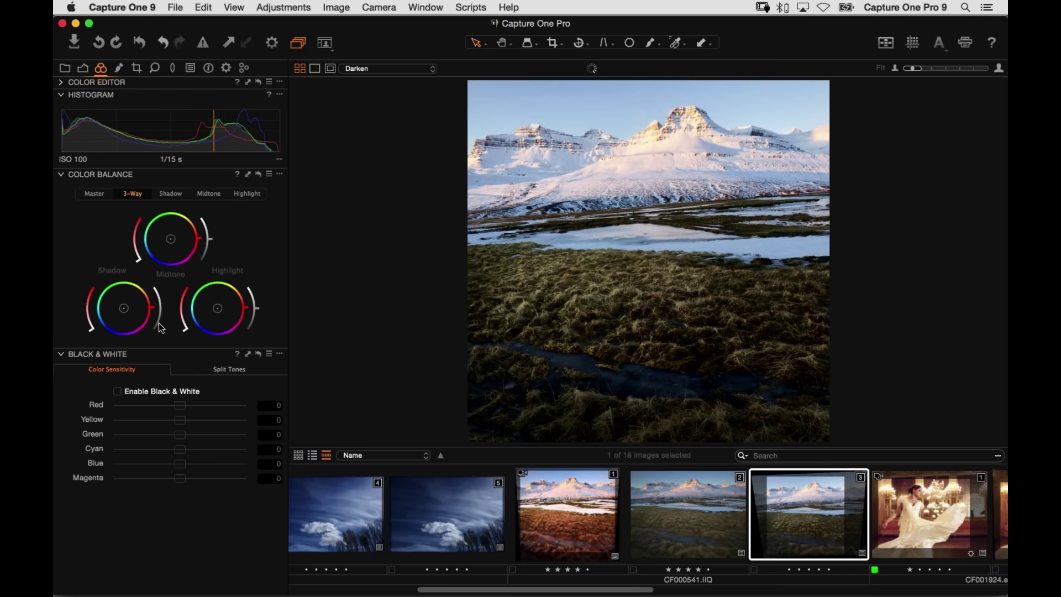
{"action": "left_click", "coordinate": [155, 285]}
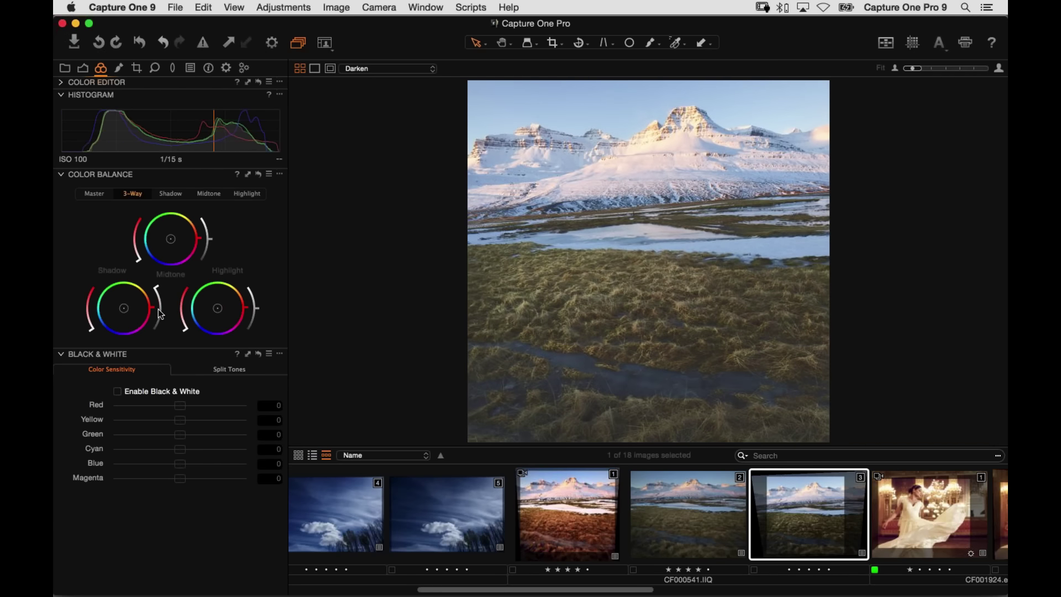
{"action": "left_click_drag", "start_coordinate": [158, 309], "coordinate": [158, 314]}
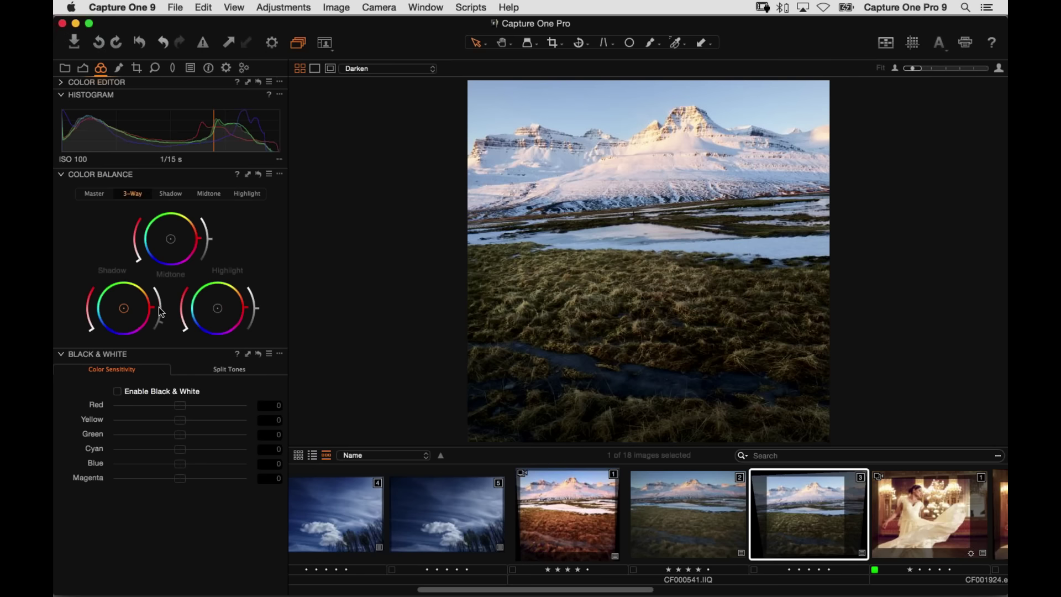
{"action": "left_click_drag", "start_coordinate": [161, 313], "coordinate": [164, 305]}
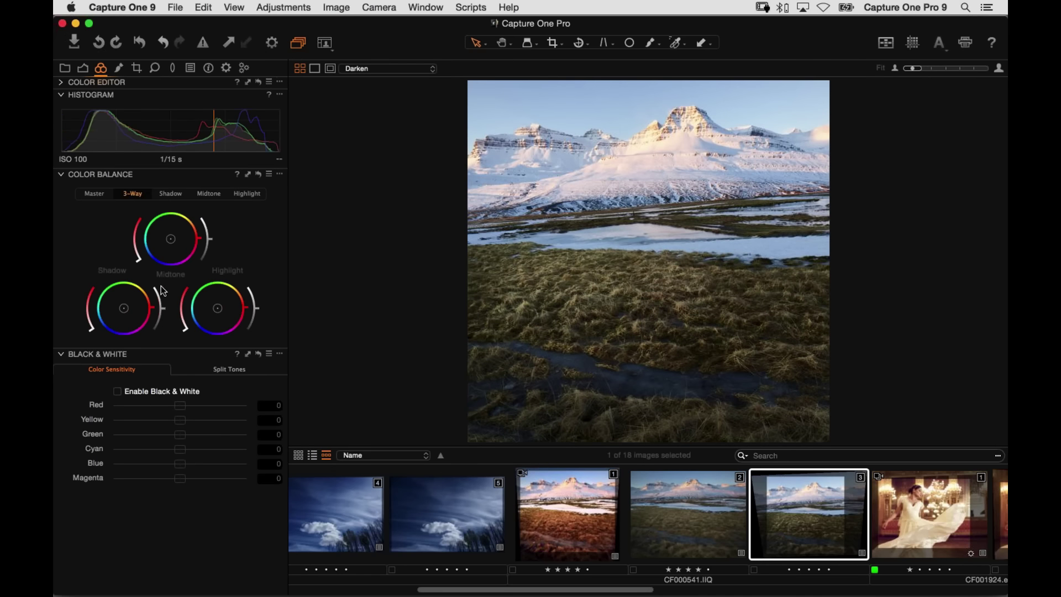
- Add a local adjustment layer named sky and draw a gradient mask from the photo's upper edge down to the frozen water
{"action": "left_click", "coordinate": [83, 69]}
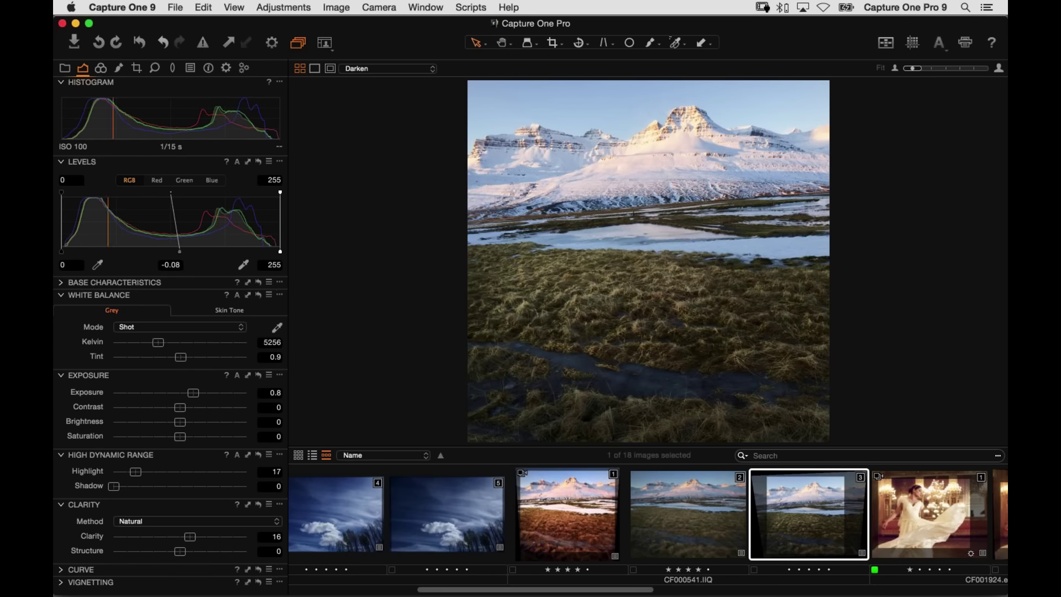
{"action": "left_click", "coordinate": [118, 68]}
{"action": "left_click", "coordinate": [256, 181]}
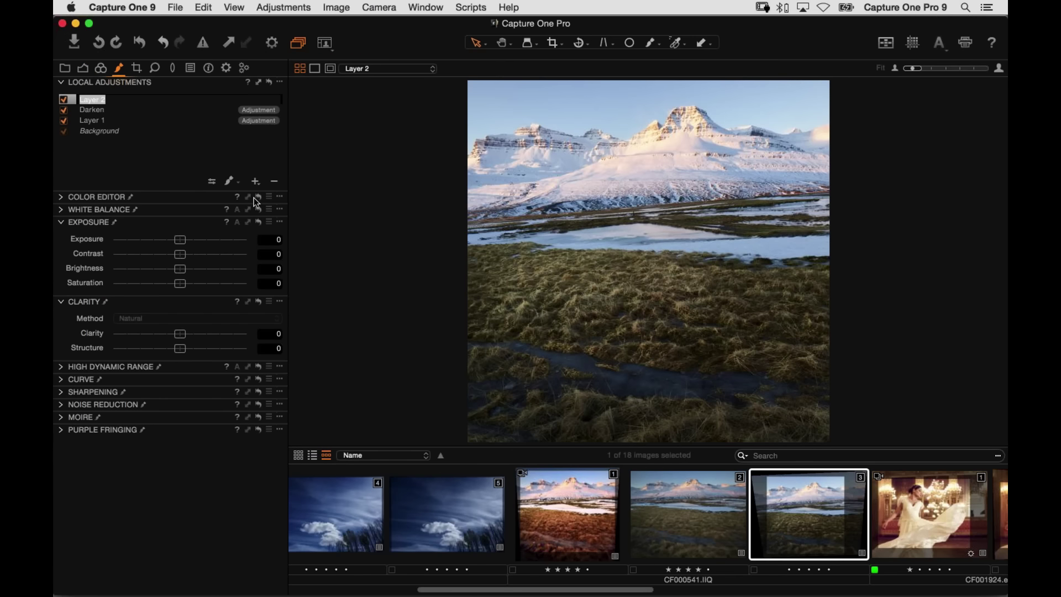
{"action": "type", "text": "sky"}
{"action": "key", "text": "Return"}
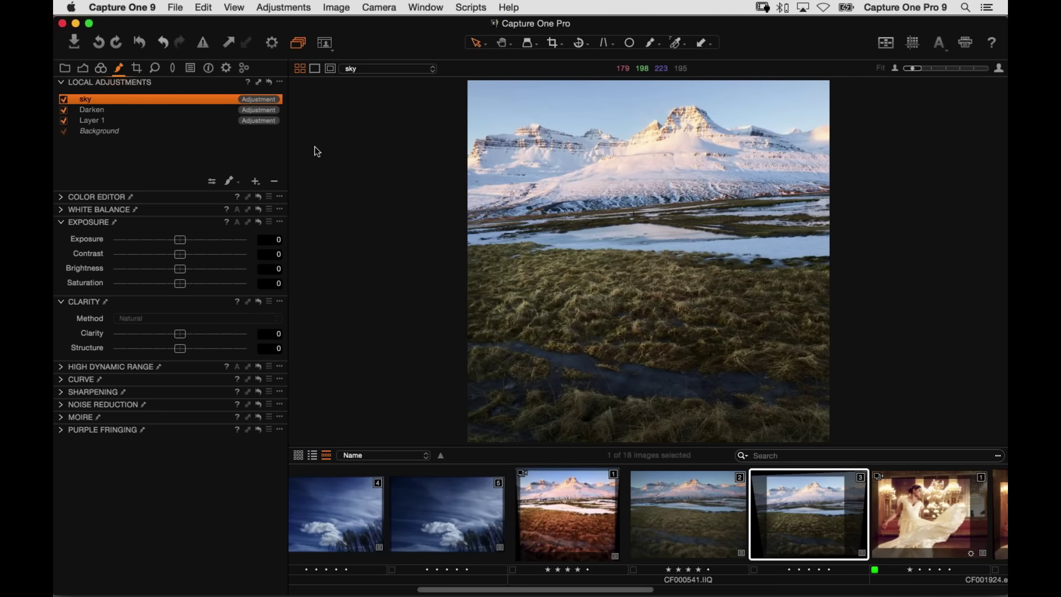
{"action": "left_click", "coordinate": [230, 181]}
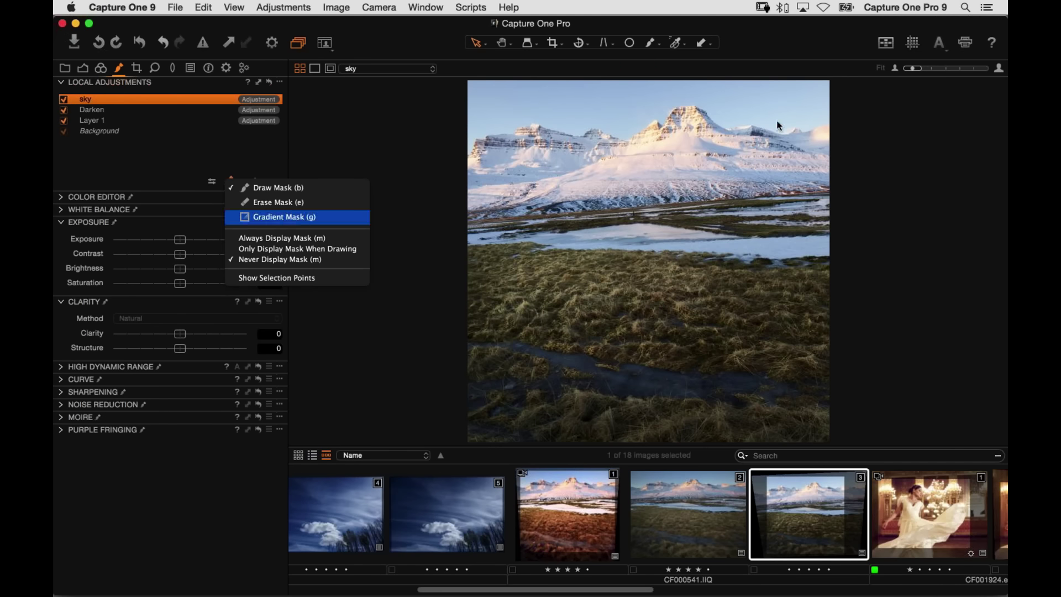
{"action": "left_click", "coordinate": [299, 215]}
{"action": "left_click_drag", "start_coordinate": [631, 83], "coordinate": [633, 226]}
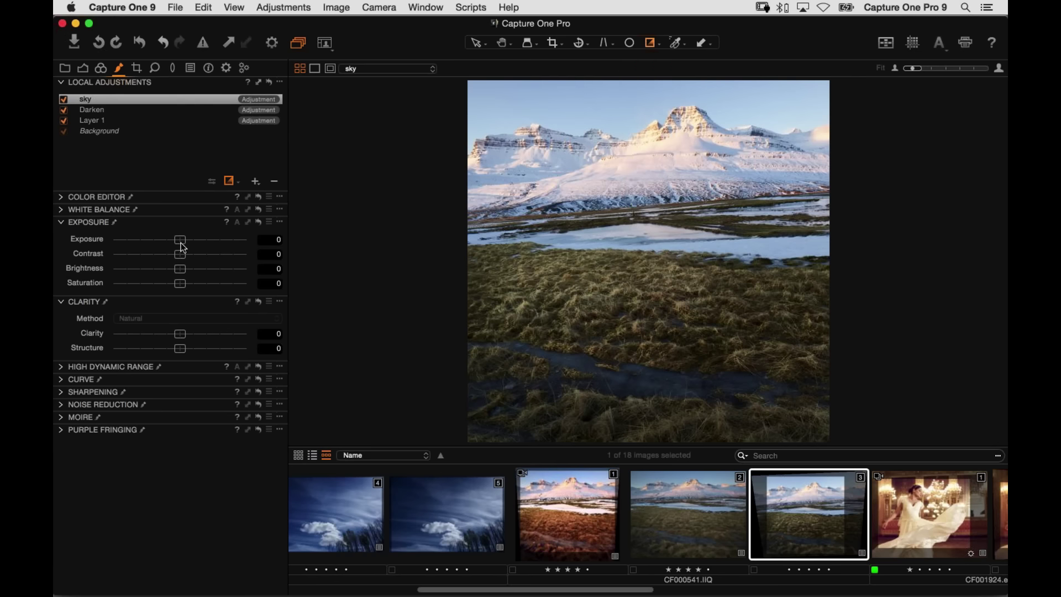
- Set the sky layer's exposure to -0.63 and saturation to 20, and check its effect on the image
{"action": "left_click_drag", "start_coordinate": [181, 243], "coordinate": [173, 243]}
{"action": "left_click_drag", "start_coordinate": [185, 283], "coordinate": [195, 280]}
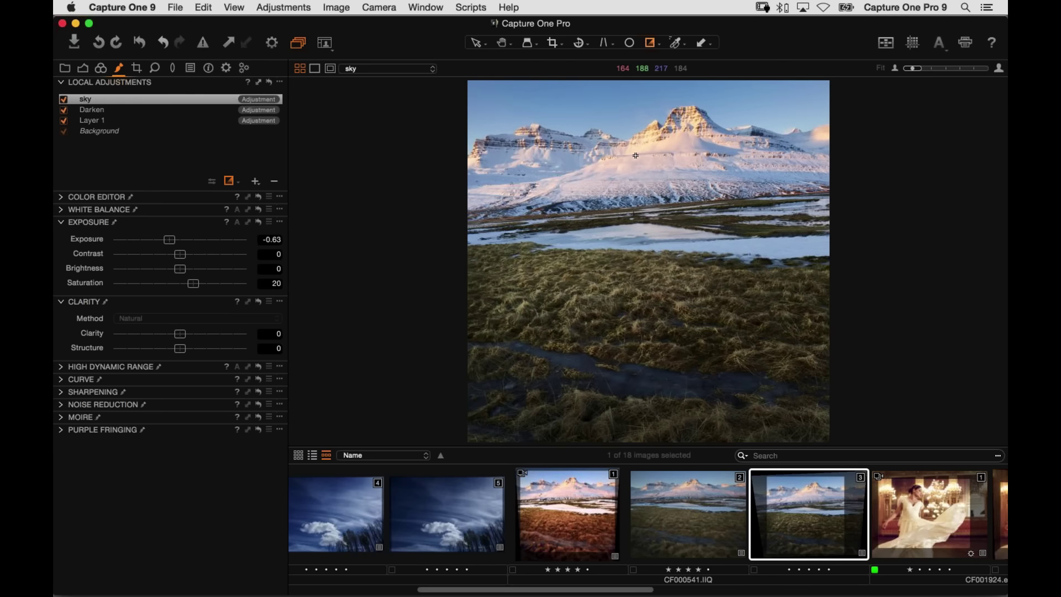
{"action": "left_click", "coordinate": [63, 100]}
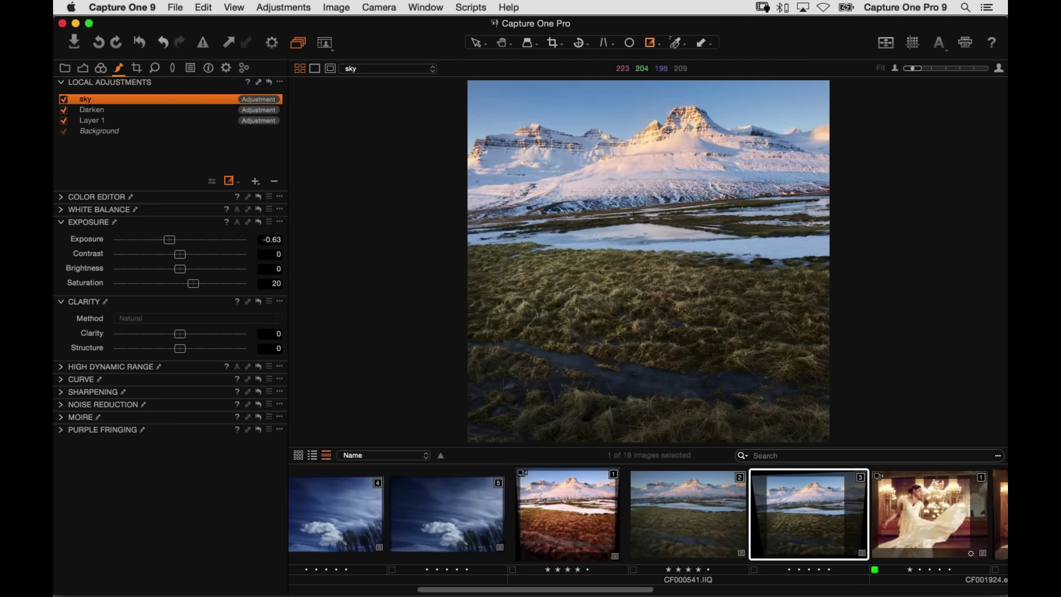
- Erase the sky layer's mask over the snowy mountains and check the eraser's brush settings
{"action": "left_click", "coordinate": [231, 181]}
{"action": "left_click", "coordinate": [277, 202]}
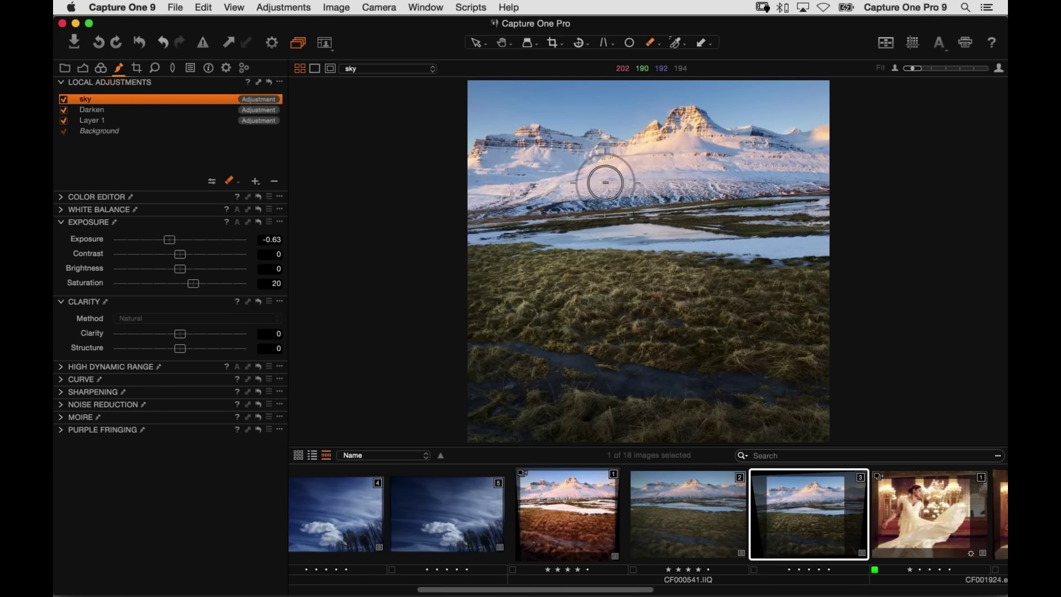
{"action": "right_click", "coordinate": [605, 182]}
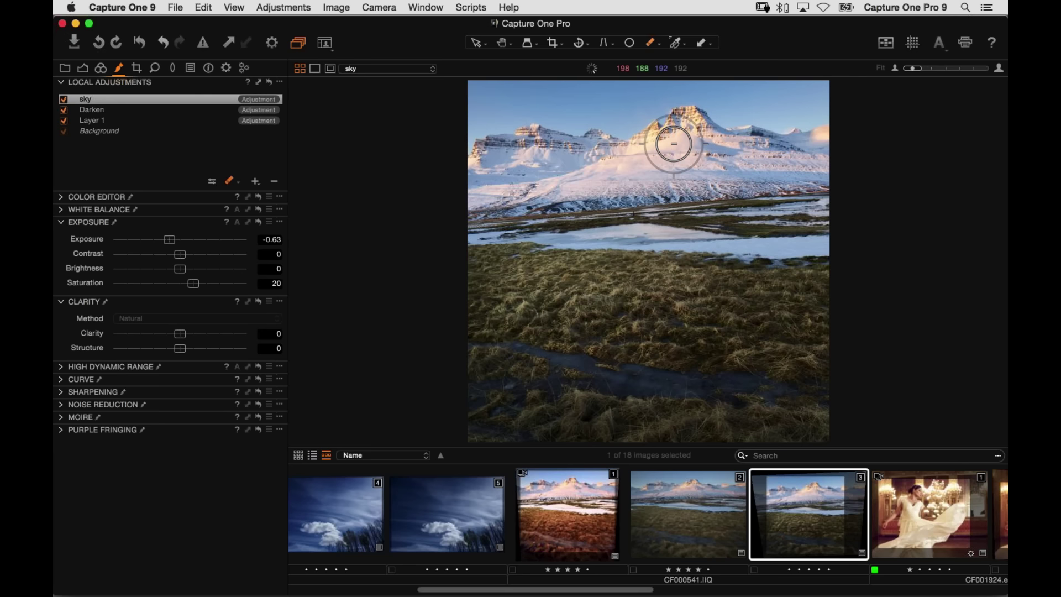
{"action": "left_click", "coordinate": [64, 103]}
{"action": "left_click", "coordinate": [64, 101]}
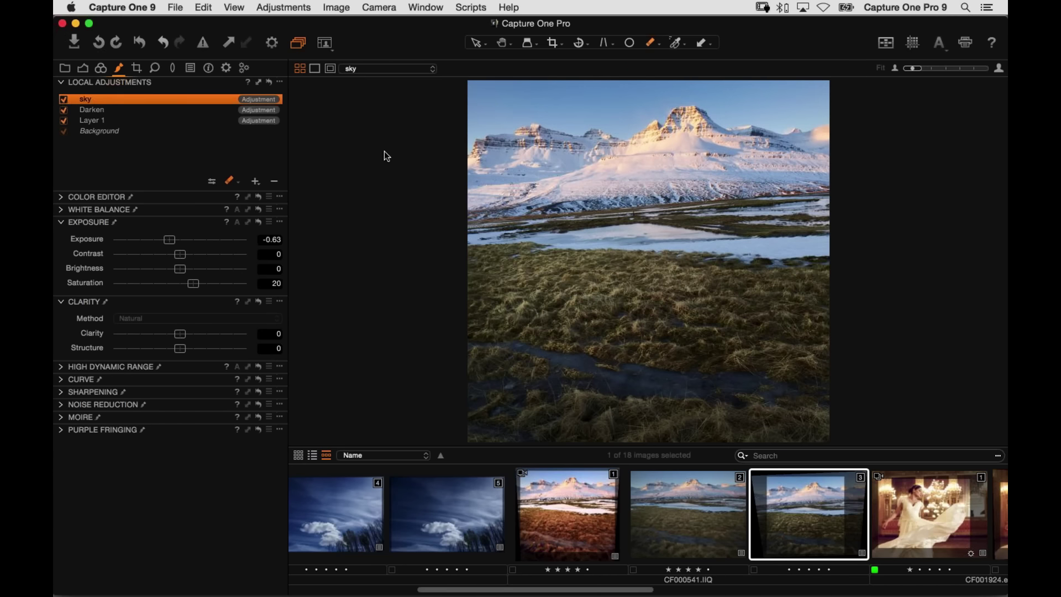
{"action": "right_click", "coordinate": [605, 243]}
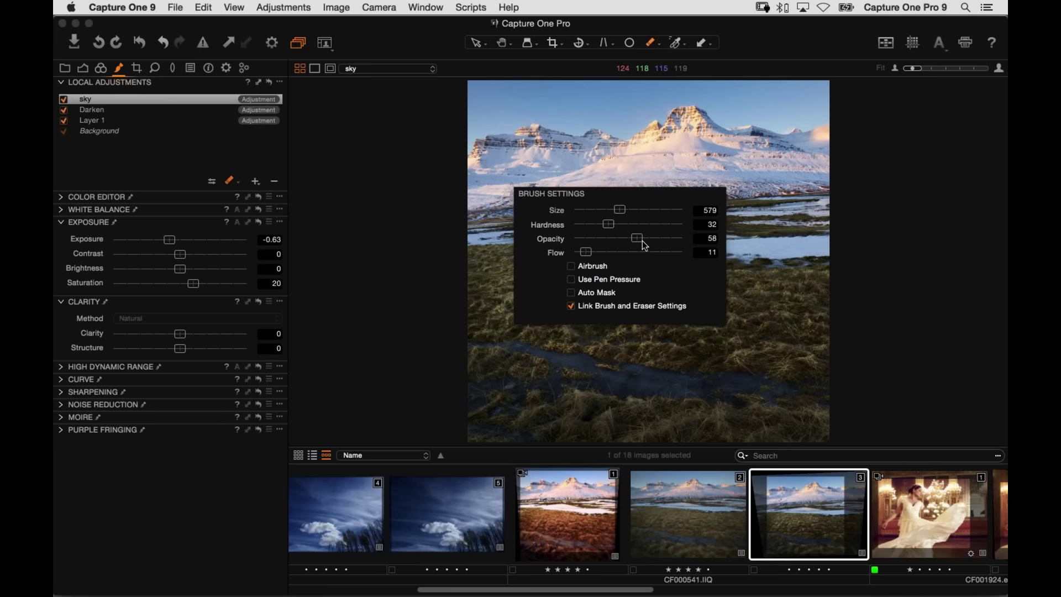
{"action": "left_click", "coordinate": [669, 230]}
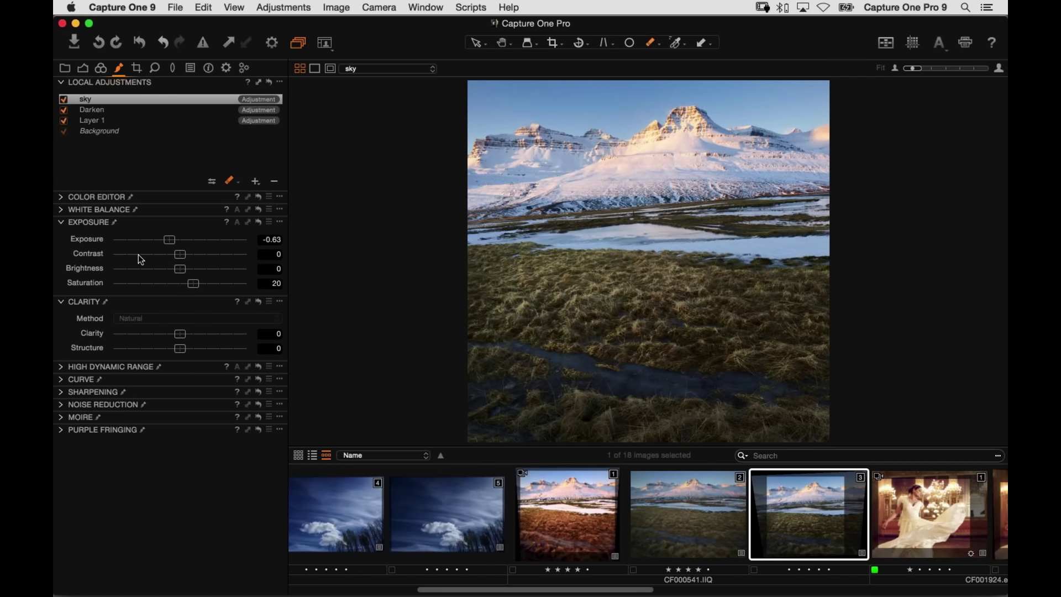
- Try extreme saturation on the sky layer, settle on 68, and check the layer's effect
{"action": "left_click_drag", "start_coordinate": [191, 282], "coordinate": [257, 286]}
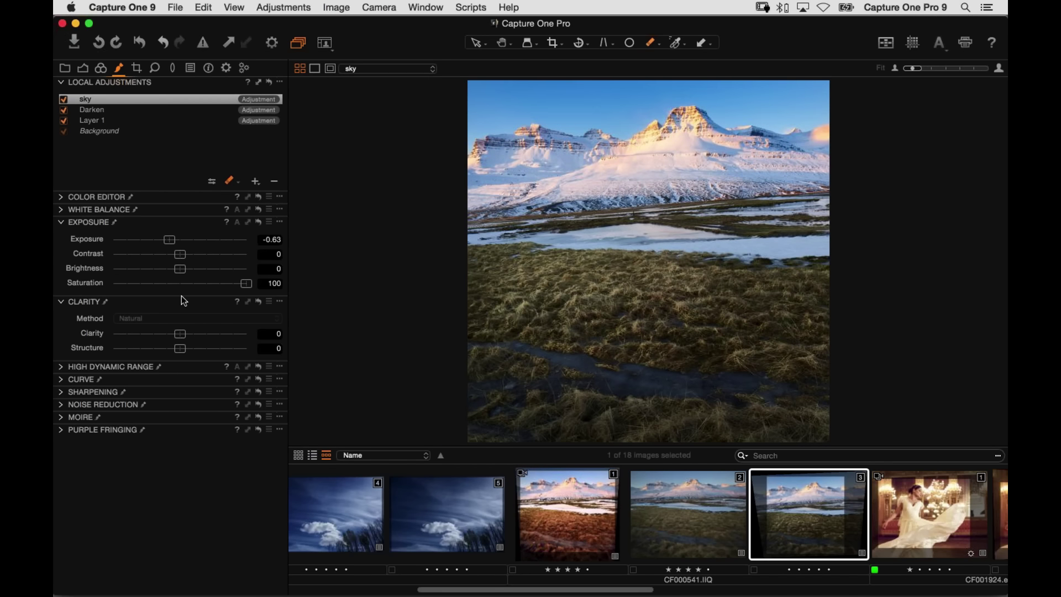
{"action": "left_click_drag", "start_coordinate": [182, 297], "coordinate": [284, 334]}
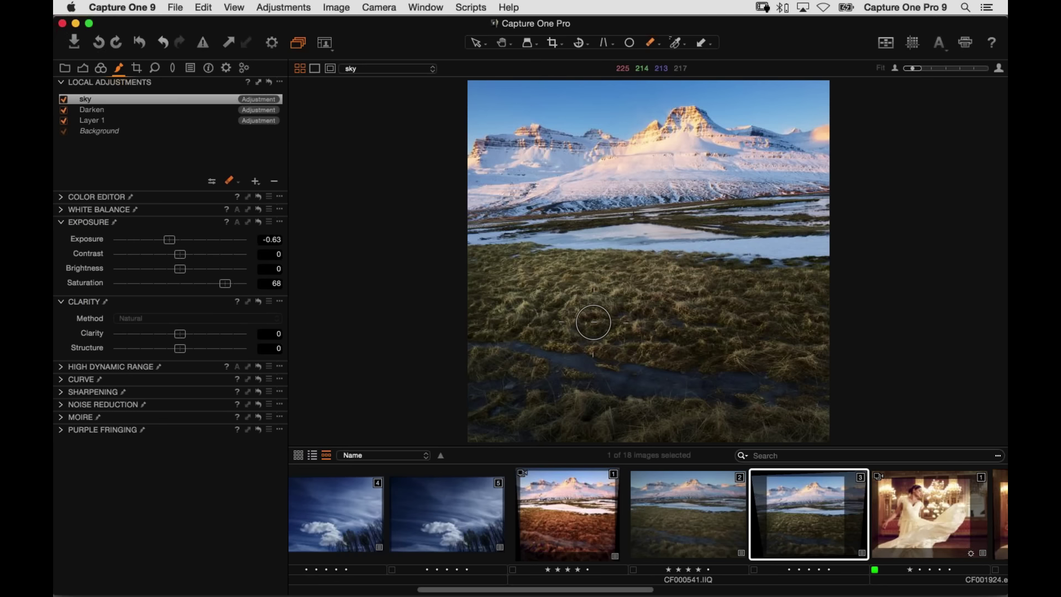
{"action": "left_click", "coordinate": [67, 100]}
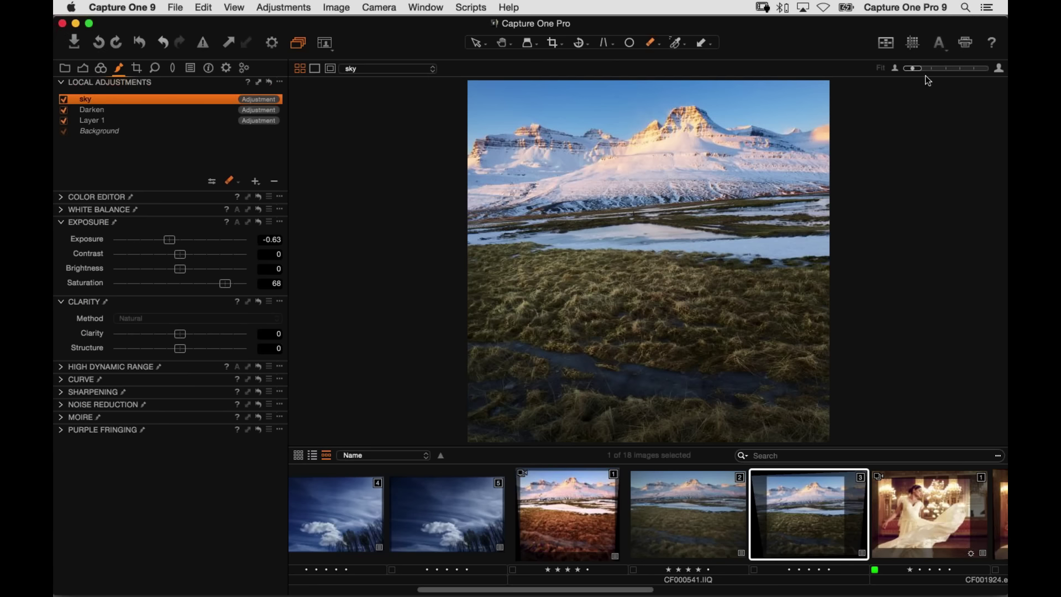
- Examine which adjustments are included in the auto adjust options, leaving the selection as it is
{"action": "left_click", "coordinate": [940, 44]}
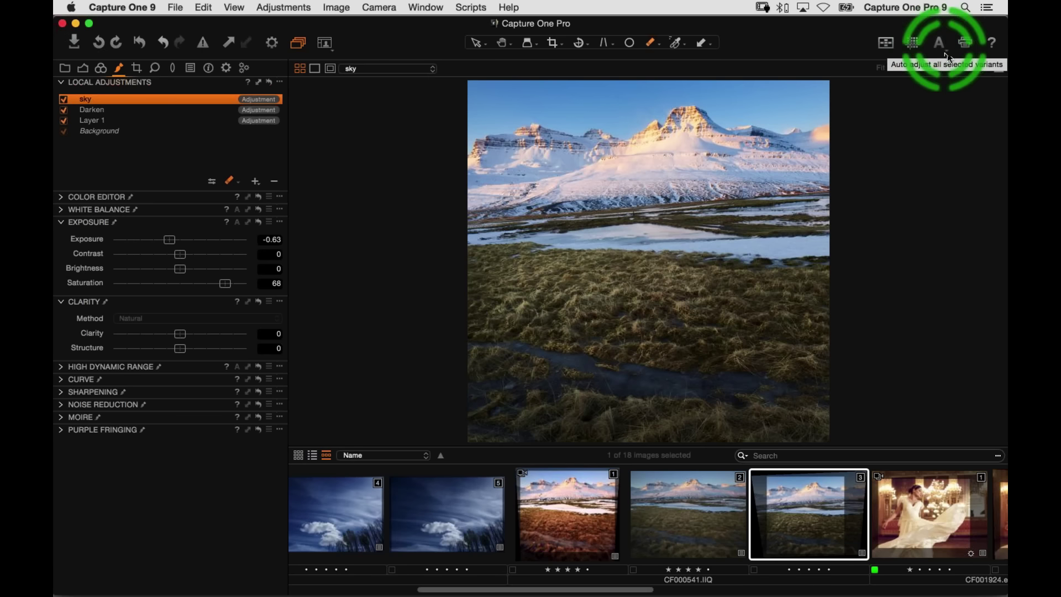
{"action": "left_click", "coordinate": [945, 49]}
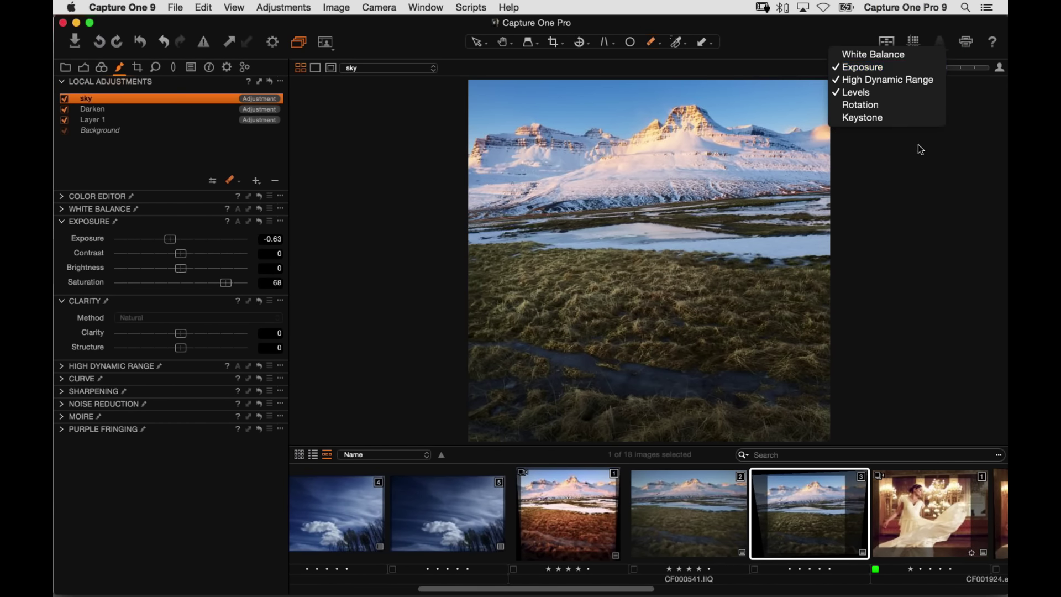
{"action": "left_click", "coordinate": [960, 57]}
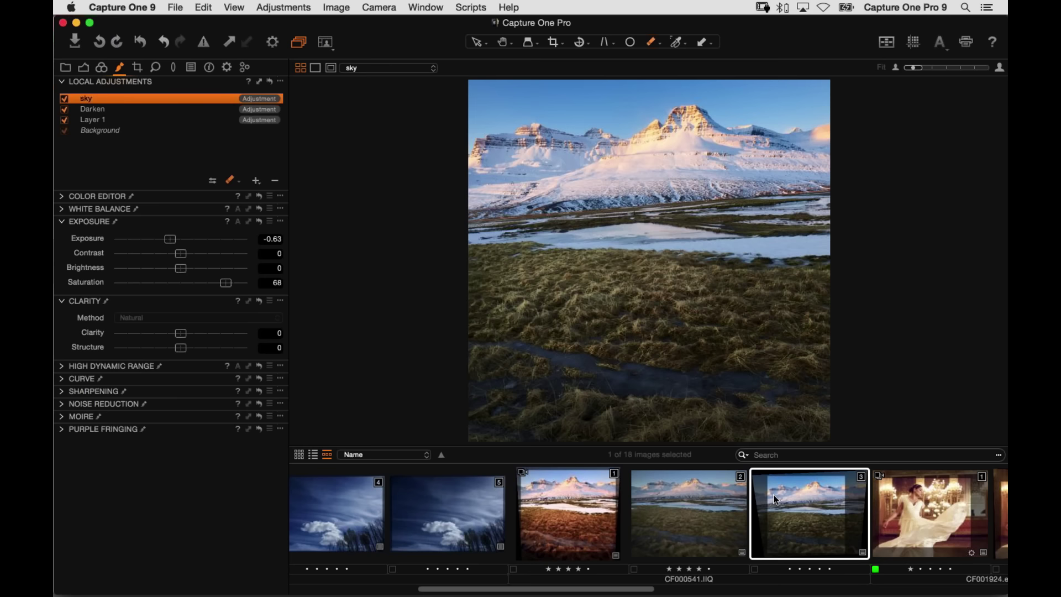
- Select the second variant of JW_B1922.CR2, the seated man reading, and create a new unedited variant of it
{"action": "scroll", "coordinate": [596, 502], "scroll_direction": "right", "scroll_amount": 10}
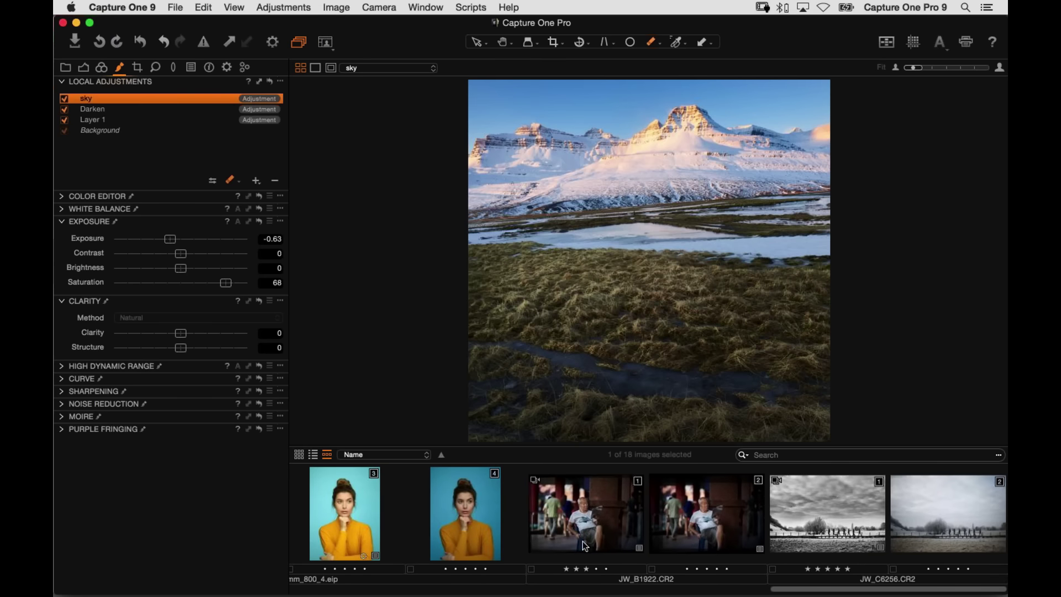
{"action": "left_click", "coordinate": [570, 535]}
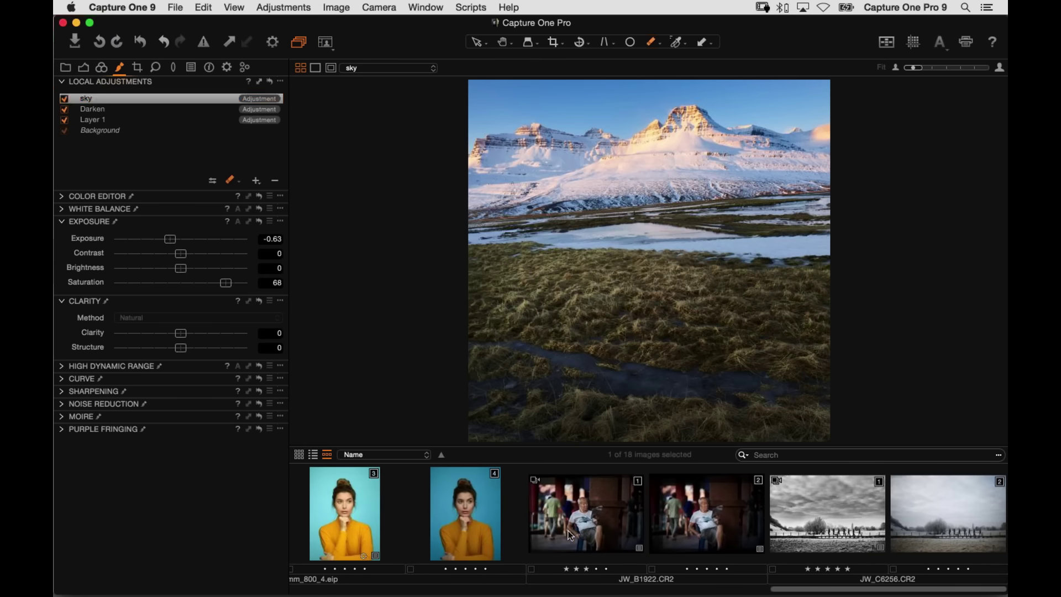
{"action": "key", "text": "Right"}
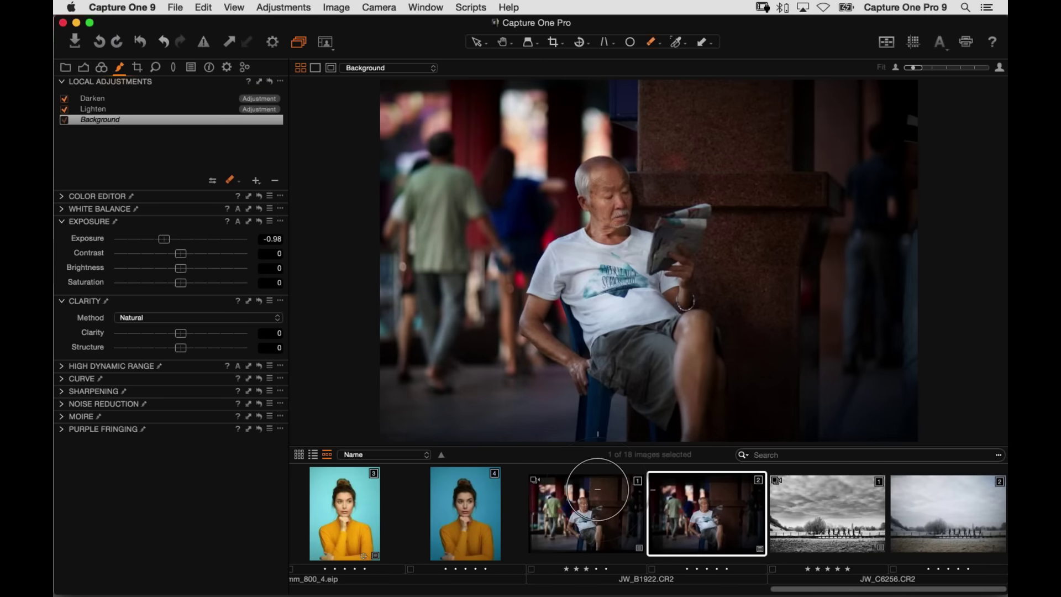
{"action": "left_click", "coordinate": [336, 7]}
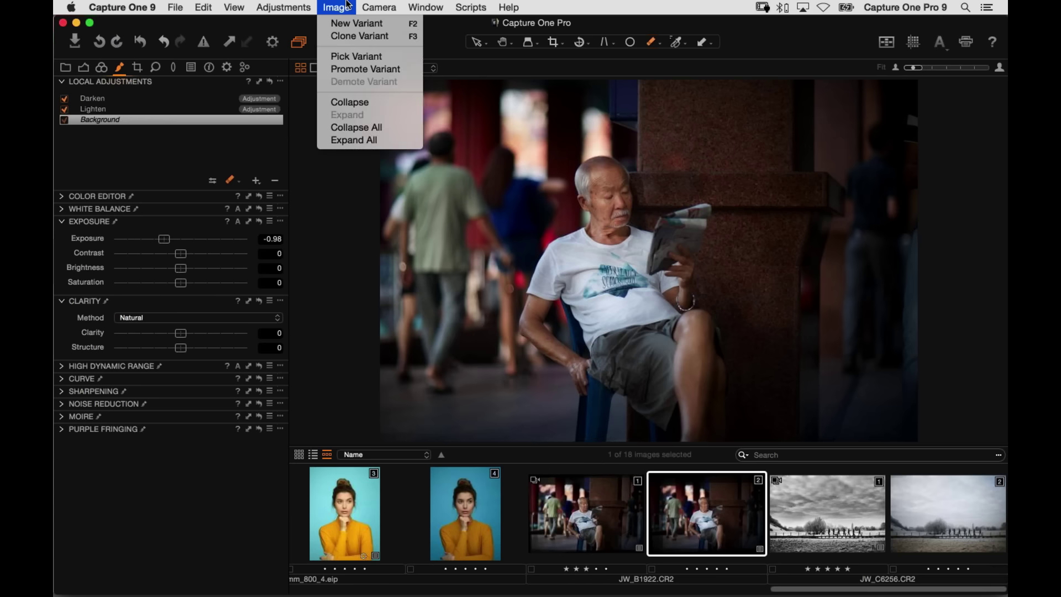
{"action": "left_click", "coordinate": [356, 23]}
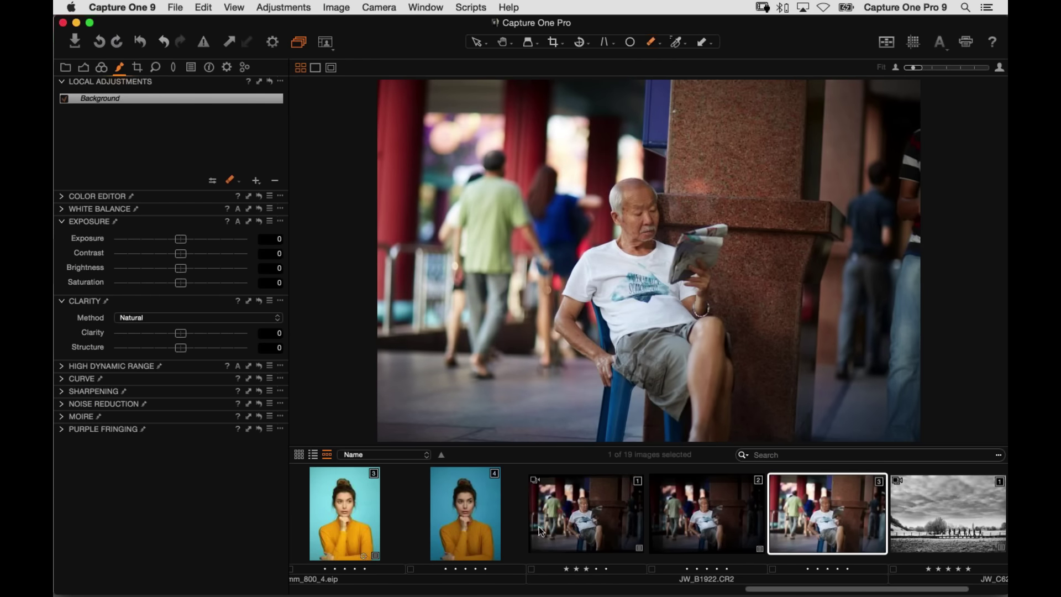
- Compare the edited variant 2 of the seated man with the new variant 3
{"action": "scroll", "coordinate": [539, 526], "scroll_direction": "right", "scroll_amount": 3}
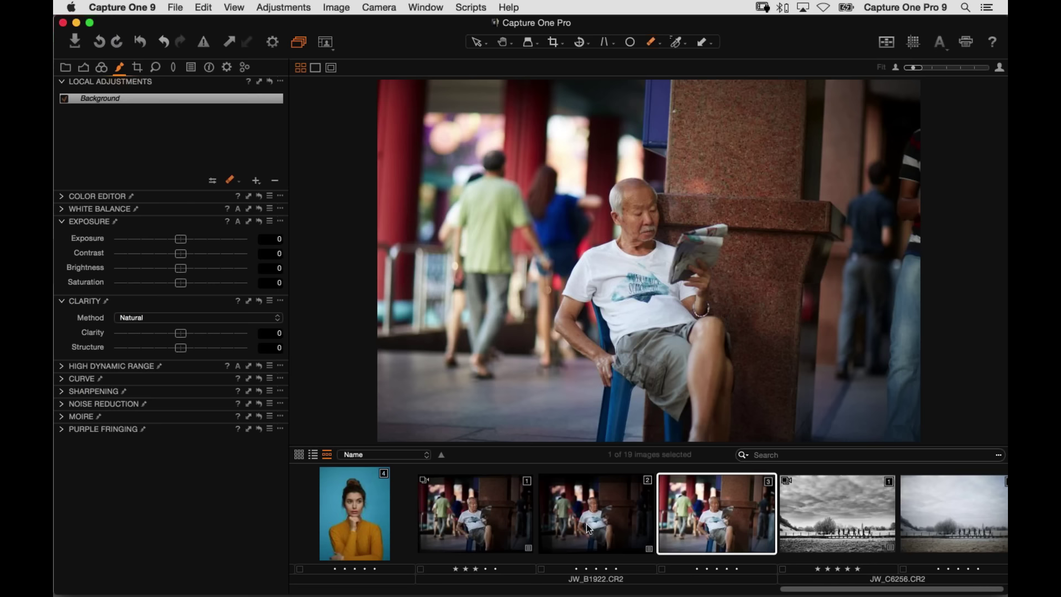
{"action": "left_click", "coordinate": [564, 545]}
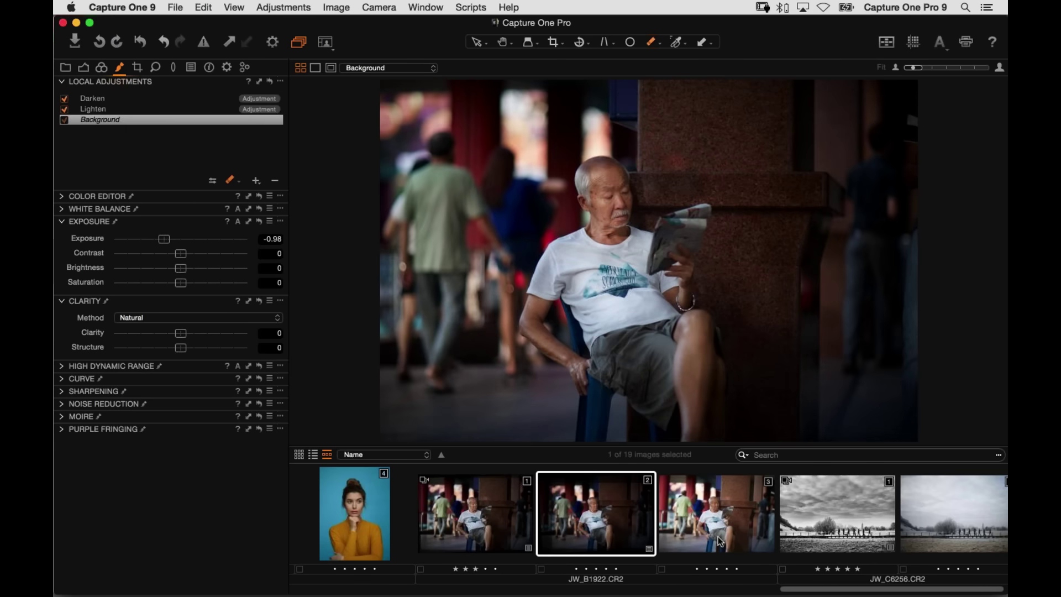
{"action": "left_click", "coordinate": [723, 511]}
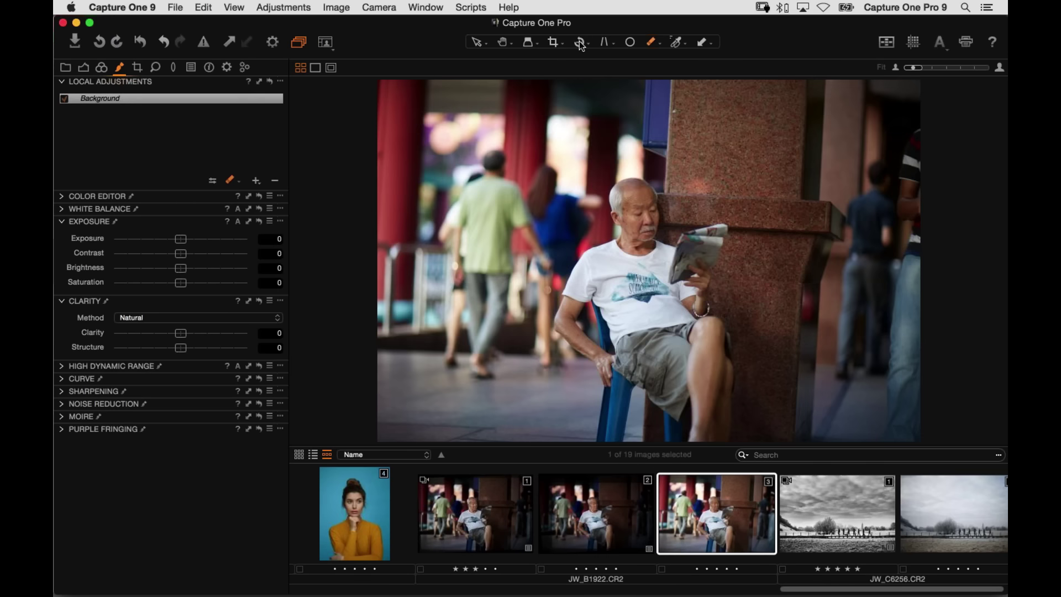
- Rotate variant 3 of the seated man's photo freehand, slightly counterclockwise, to straighten the stone pillar
{"action": "left_click", "coordinate": [580, 42]}
{"action": "left_click", "coordinate": [617, 48]}
{"action": "left_click_drag", "start_coordinate": [919, 204], "coordinate": [786, 200]}
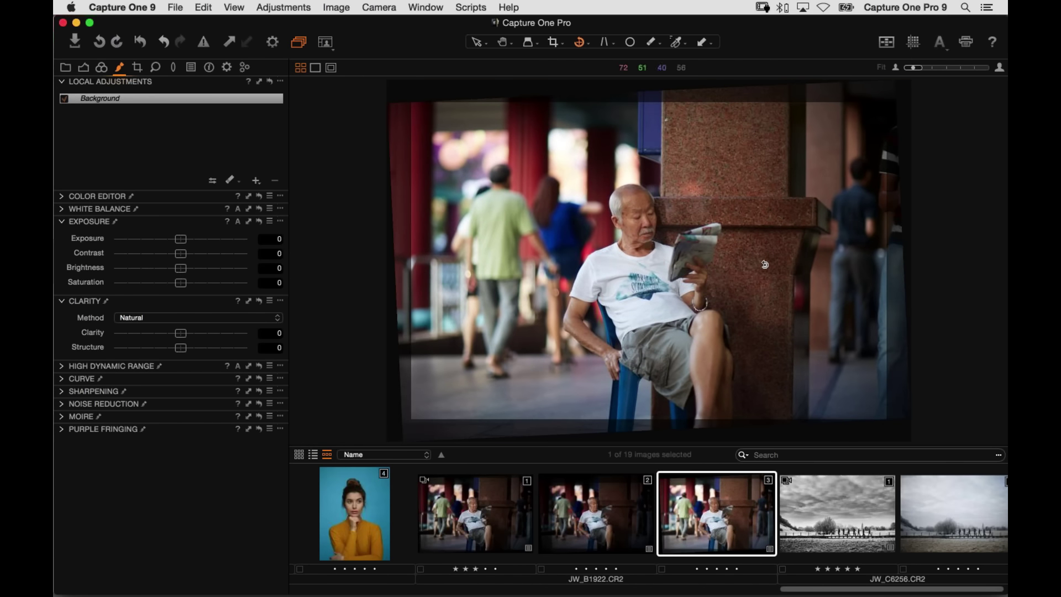
- Try a square crop on the seated man's photo, and change it to a landscape crop of about 17.14 by 11.18 in
{"action": "key", "text": "c"}
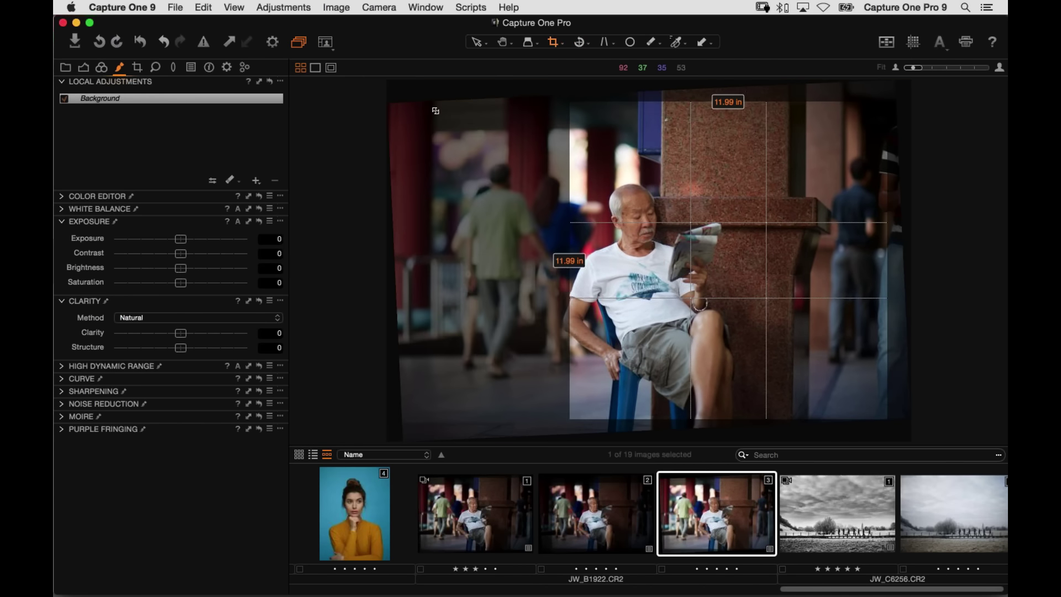
{"action": "left_click_drag", "start_coordinate": [436, 110], "coordinate": [437, 109]}
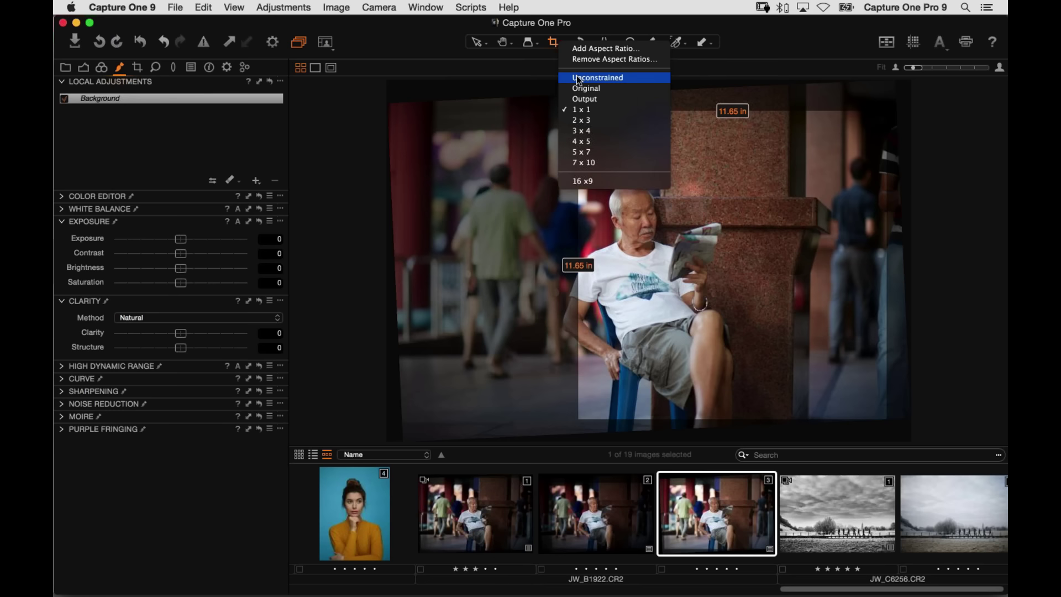
{"action": "left_click", "coordinate": [599, 119]}
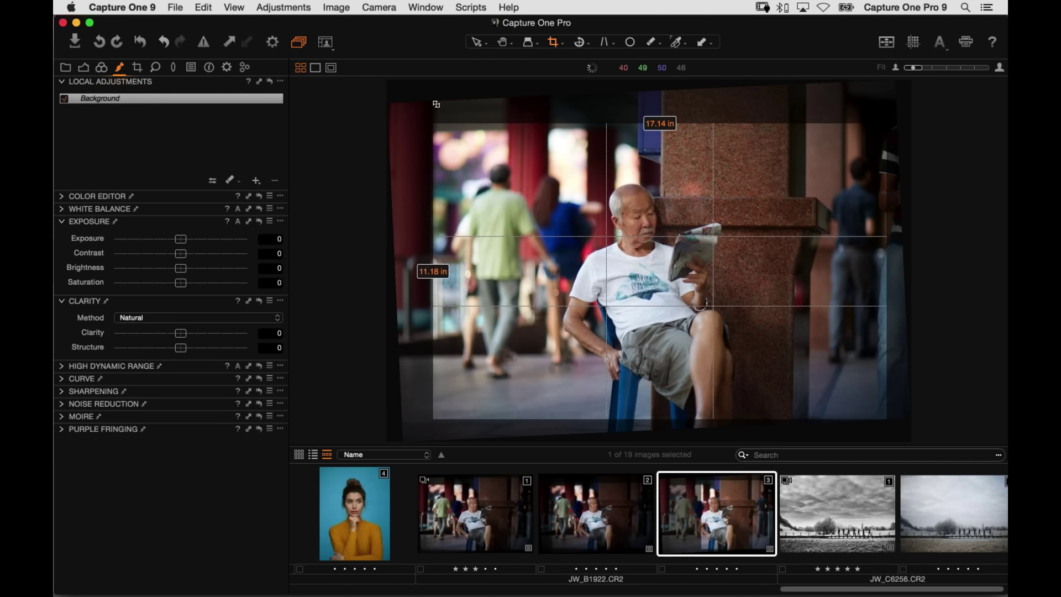
- Extend the crop on the seated man's photo to about 17.16 by 11.74 in and set the exposure to -1.14
{"action": "left_click_drag", "start_coordinate": [436, 104], "coordinate": [423, 109]}
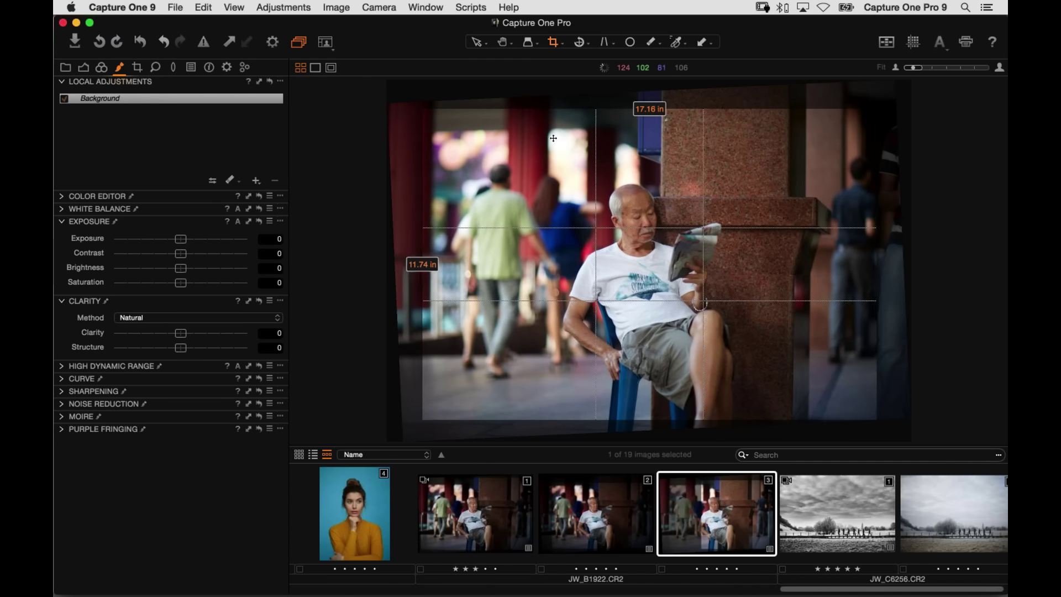
{"action": "left_click_drag", "start_coordinate": [553, 138], "coordinate": [554, 138]}
{"action": "key", "text": "super+alt+2"}
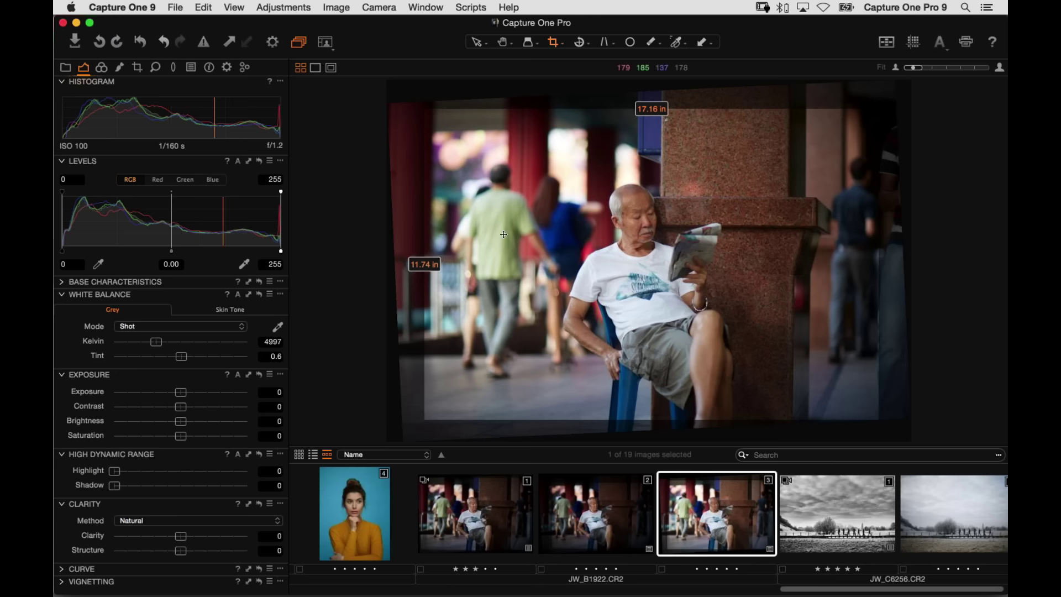
{"action": "key", "text": "v"}
{"action": "left_click", "coordinate": [172, 393]}
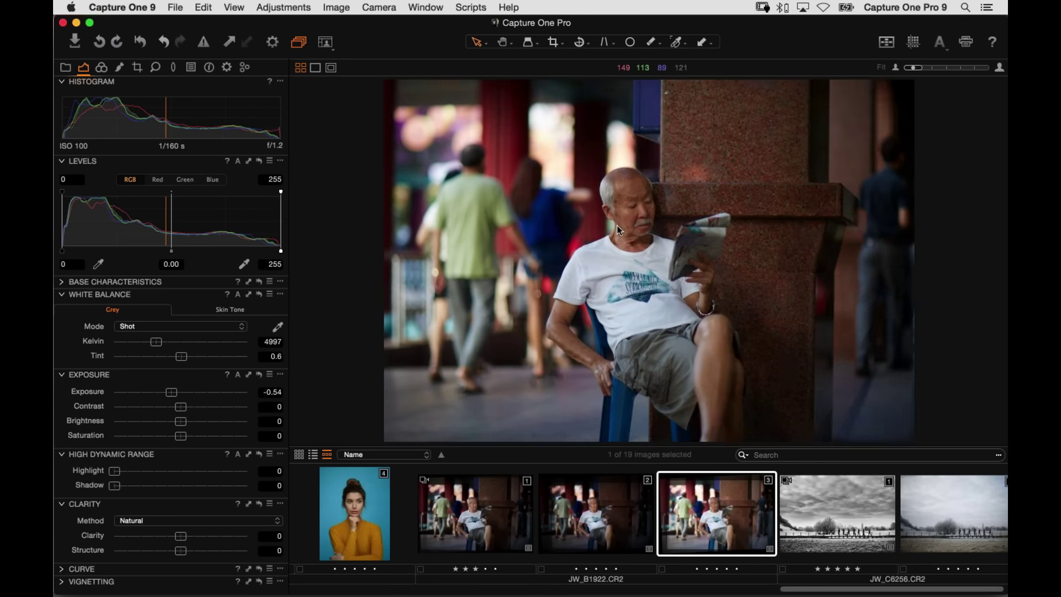
{"action": "left_click_drag", "start_coordinate": [172, 393], "coordinate": [162, 393]}
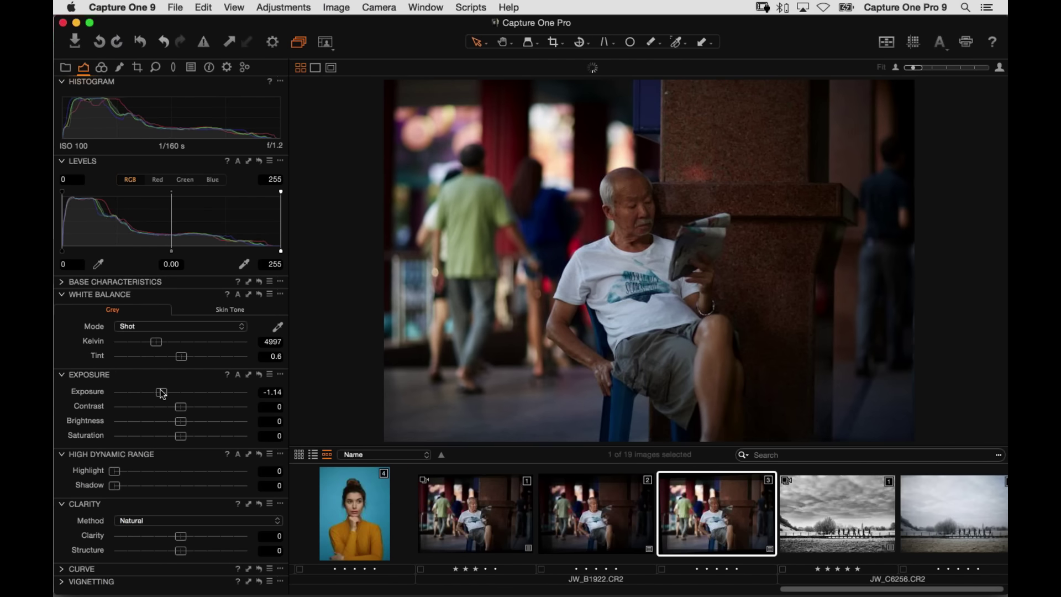
- Pick the walking man's green shirt colour in the advanced Color Editor and set its saturation to -70
{"action": "left_click", "coordinate": [101, 67]}
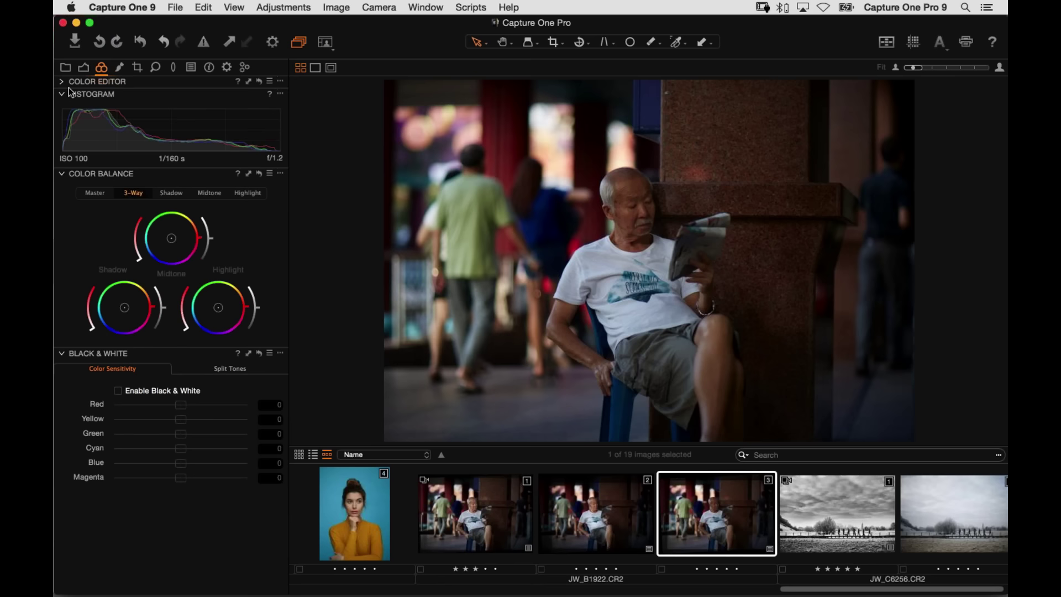
{"action": "left_click", "coordinate": [97, 81]}
{"action": "left_click", "coordinate": [278, 228]}
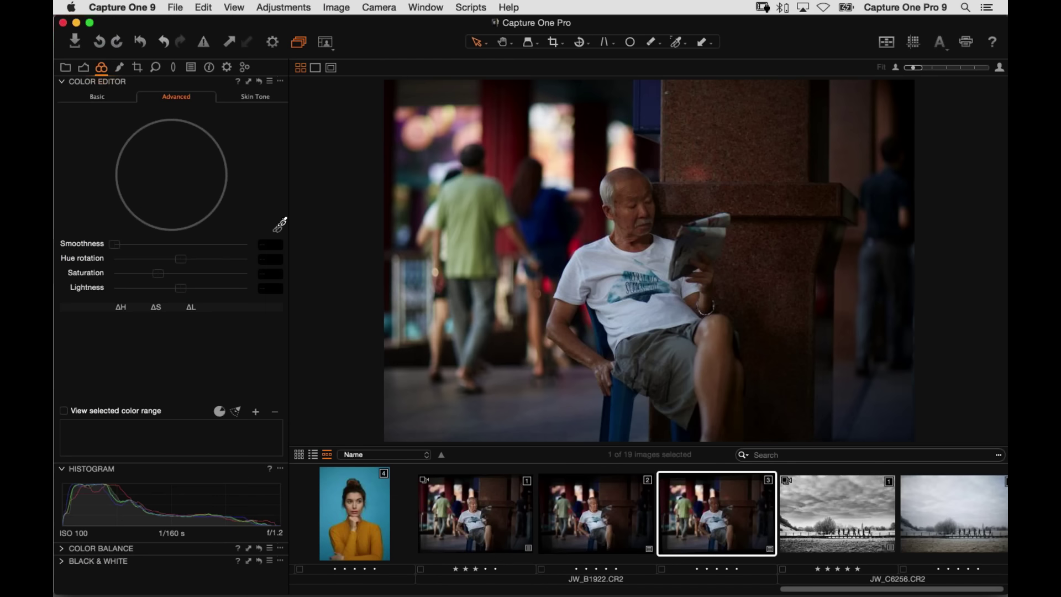
{"action": "left_click", "coordinate": [472, 231]}
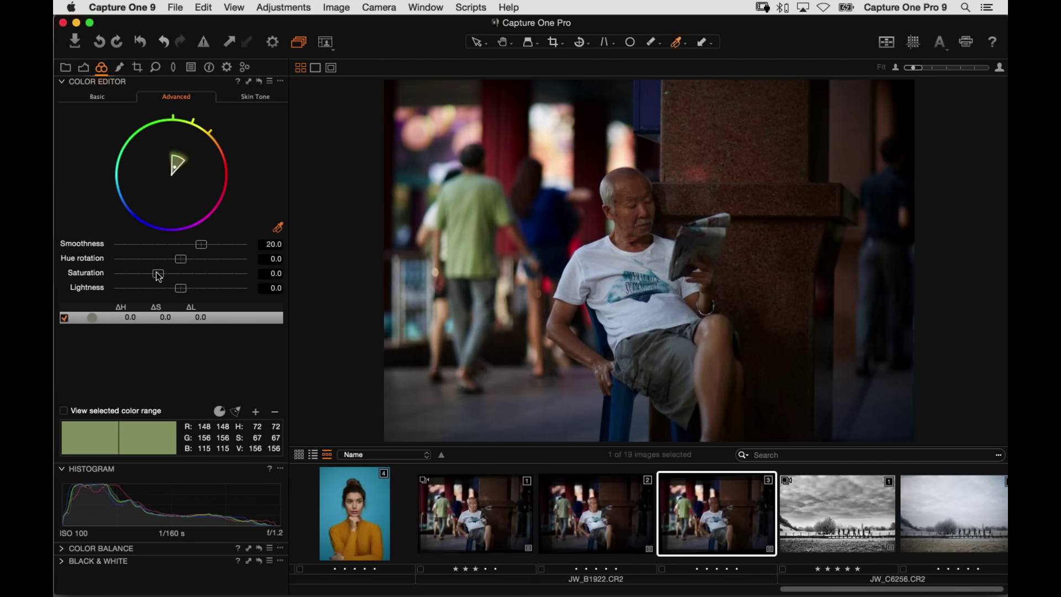
{"action": "left_click_drag", "start_coordinate": [159, 274], "coordinate": [125, 278]}
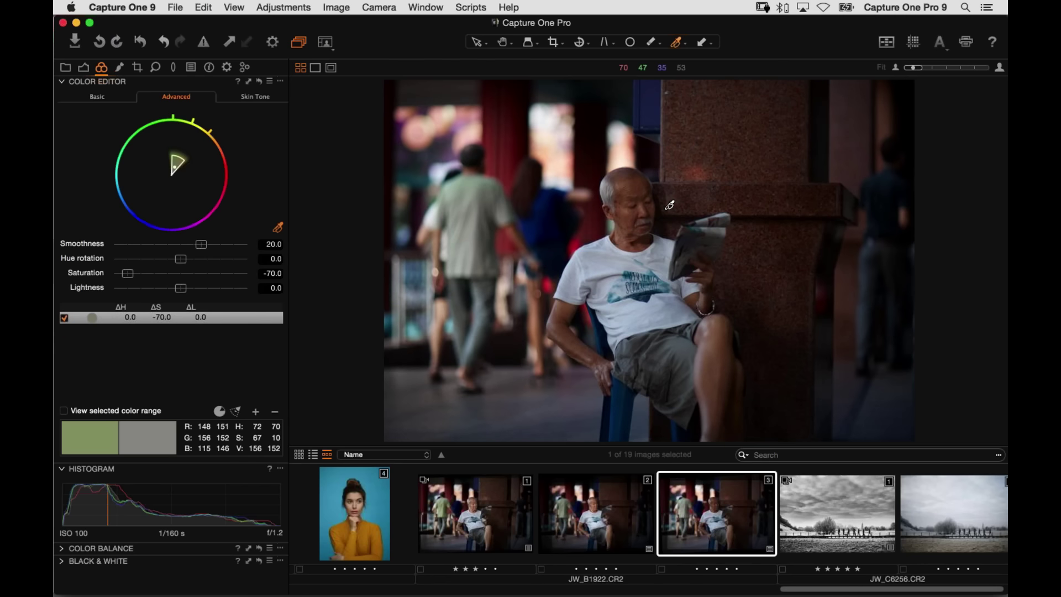
- Narrow the crop on the seated man's photo to about 15.37 by 11.74 in
{"action": "key", "text": "c"}
{"action": "left_click_drag", "start_coordinate": [422, 237], "coordinate": [483, 236]}
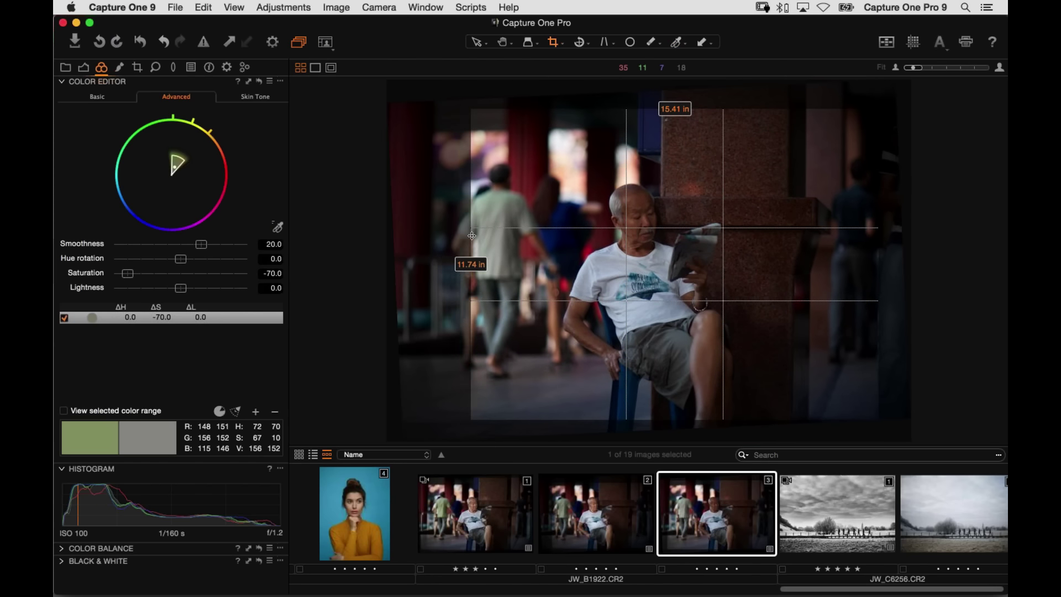
{"action": "left_click_drag", "start_coordinate": [570, 238], "coordinate": [571, 239]}
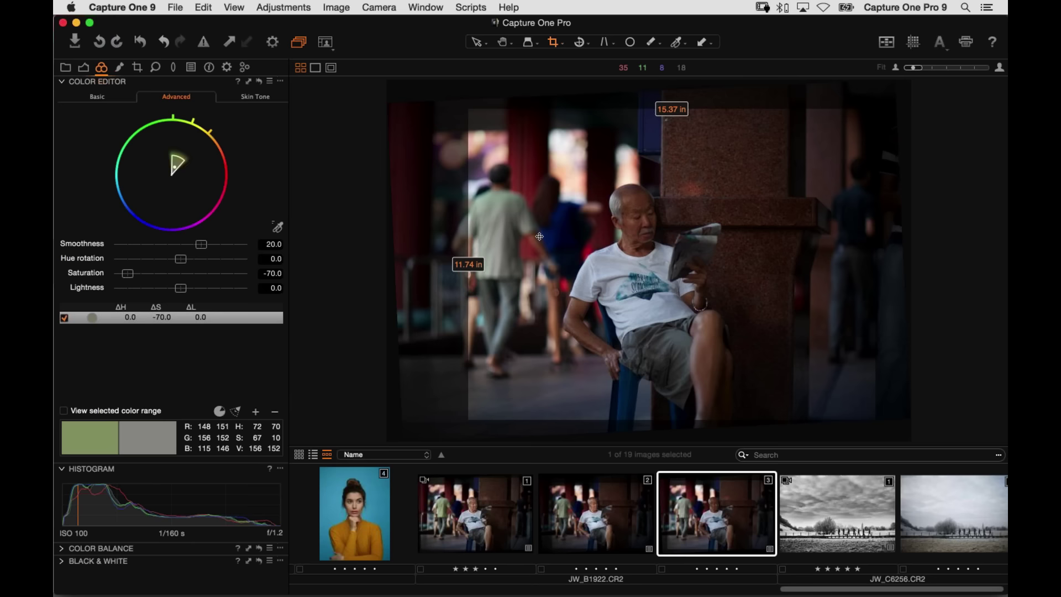
{"action": "key", "text": "v"}
- Add a local adjustment layer named Lighten and set its exposure to 1.87
{"action": "left_click", "coordinate": [119, 68]}
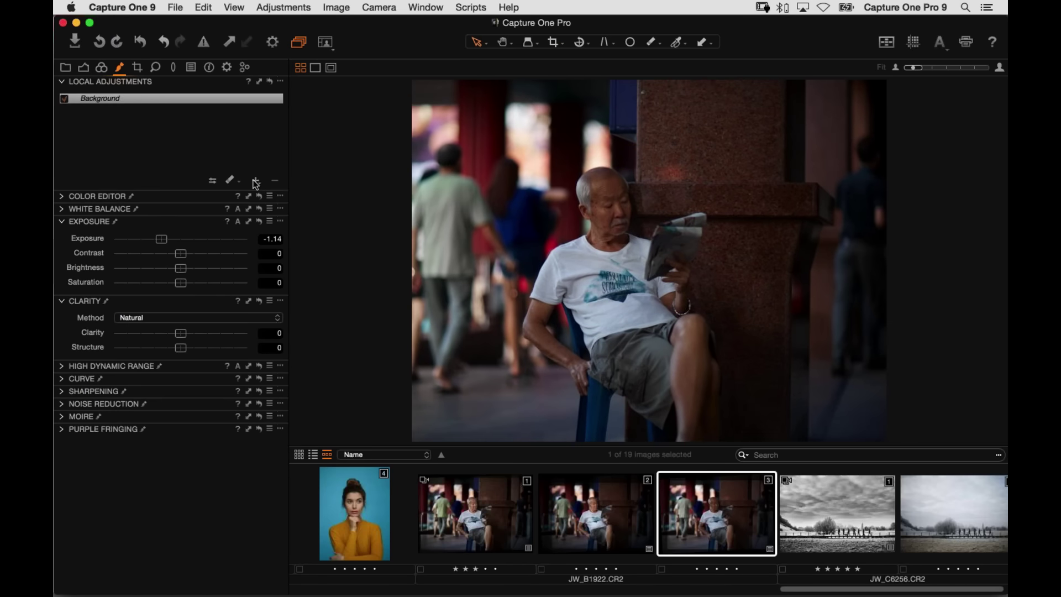
{"action": "left_click", "coordinate": [256, 181]}
{"action": "type", "text": "Lig"}
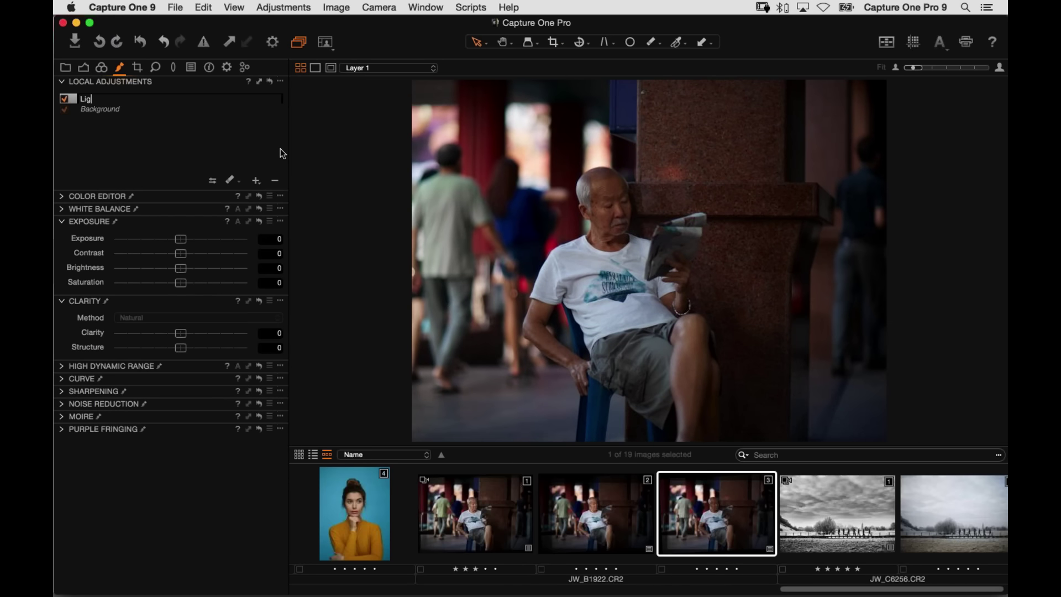
{"action": "type", "text": "hten"}
{"action": "key", "text": "Return"}
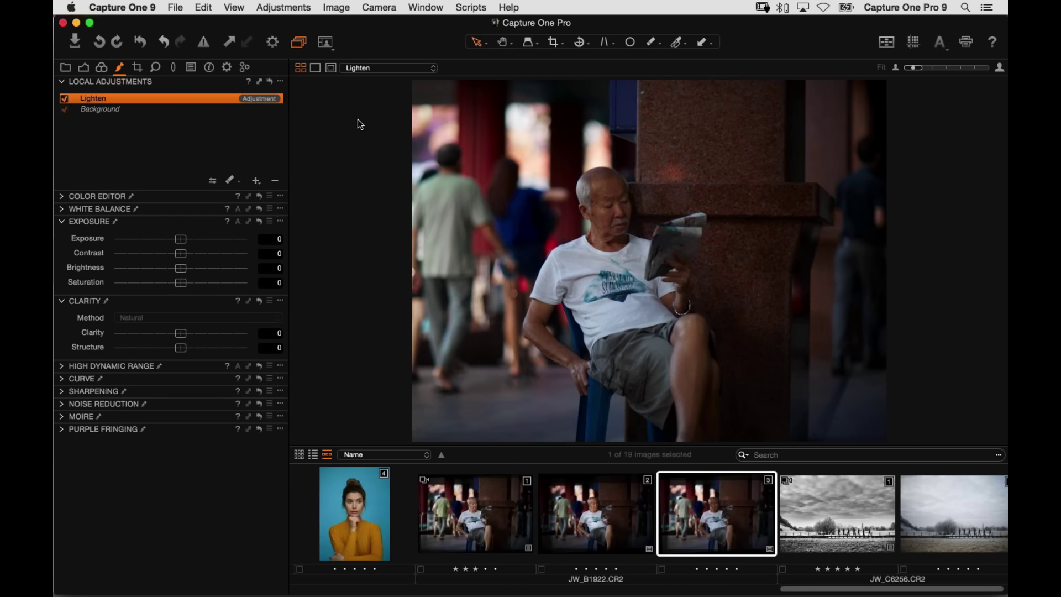
{"action": "left_click_drag", "start_coordinate": [186, 244], "coordinate": [217, 244]}
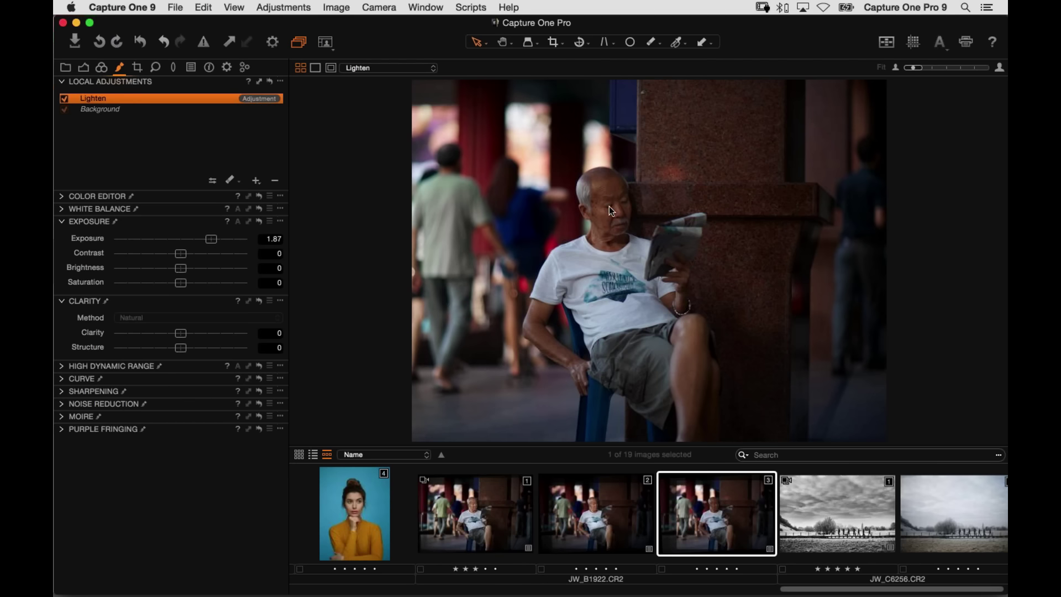
- Set the brush to size 366 and opacity 47, and paint the Lighten layer over the seated man's face
{"action": "key", "text": "b"}
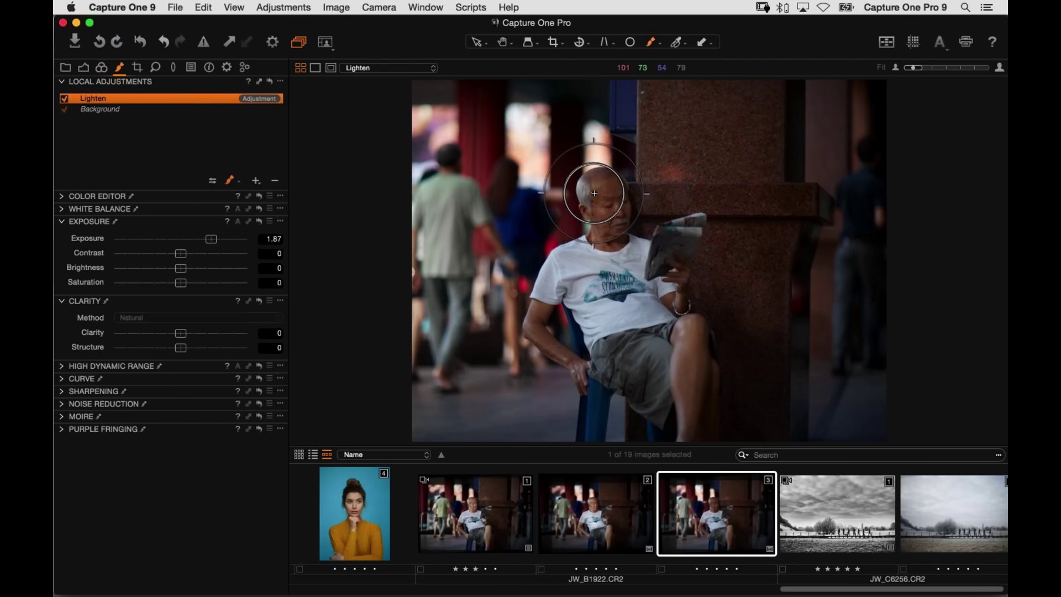
{"action": "right_click", "coordinate": [558, 158]}
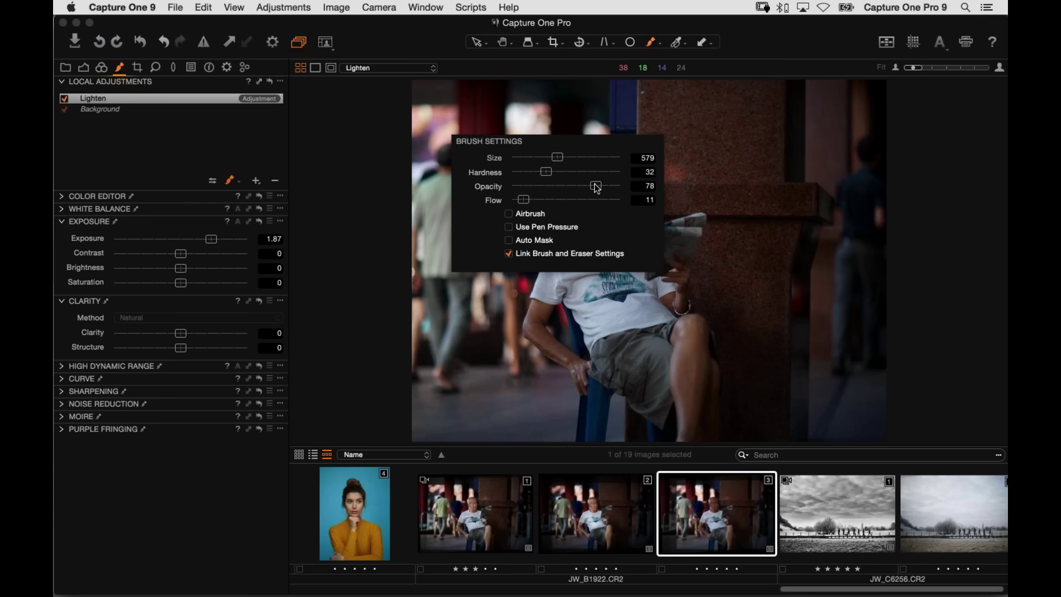
{"action": "left_click_drag", "start_coordinate": [601, 195], "coordinate": [561, 194]}
{"action": "key", "text": "Escape"}
{"action": "right_click", "coordinate": [571, 223]}
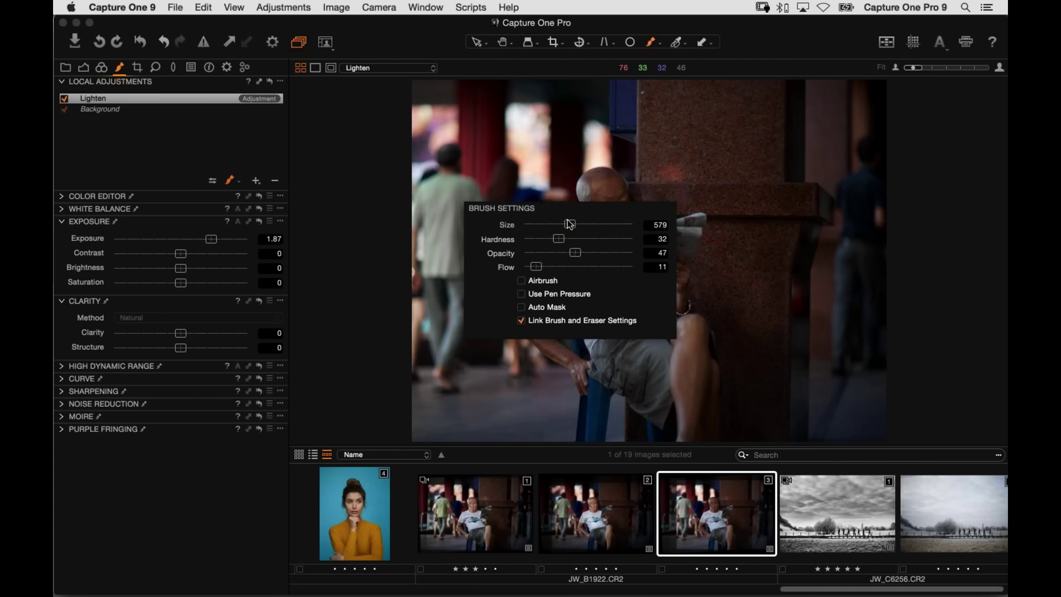
{"action": "key", "text": "Escape"}
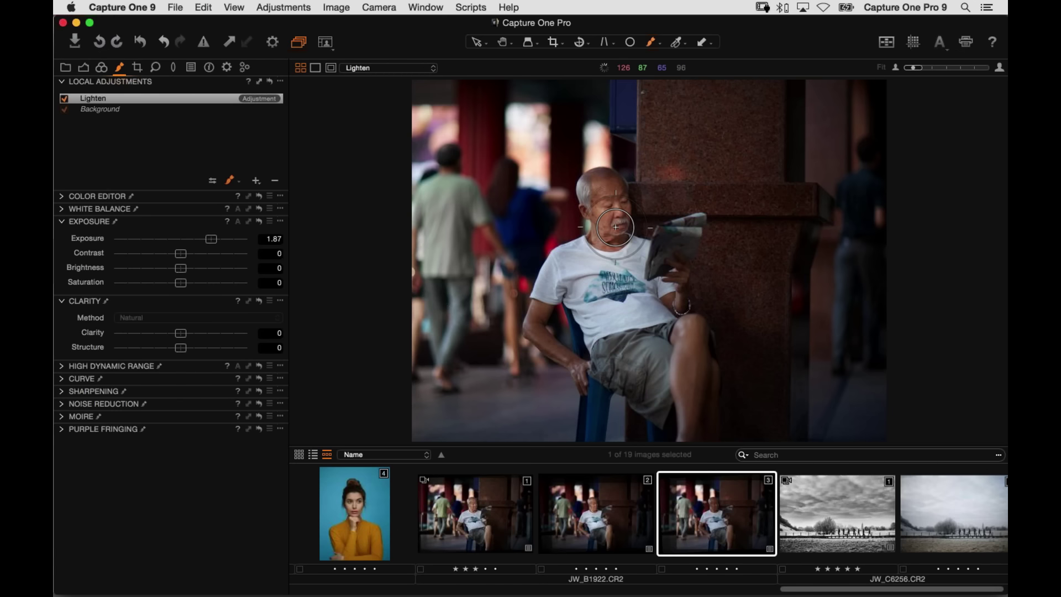
- Paint the Lighten mask over the seated man's shirt, arms and legs
{"action": "right_click", "coordinate": [558, 293]}
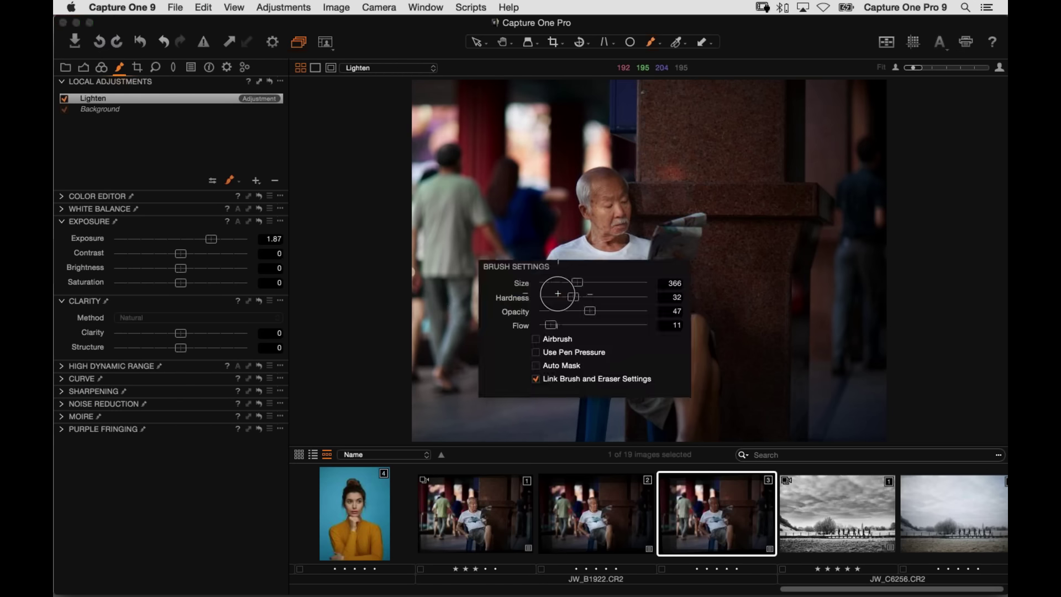
{"action": "left_click", "coordinate": [537, 326]}
{"action": "mouse_move", "coordinate": [536, 326]}
{"action": "left_mouse_down"}
{"action": "mouse_move", "coordinate": [670, 355]}
{"action": "mouse_move", "coordinate": [688, 366]}
{"action": "mouse_move", "coordinate": [684, 399]}
{"action": "mouse_move", "coordinate": [683, 333]}
{"action": "mouse_move", "coordinate": [646, 300]}
{"action": "mouse_move", "coordinate": [614, 231]}
{"action": "mouse_move", "coordinate": [629, 262]}
{"action": "mouse_move", "coordinate": [664, 245]}
{"action": "mouse_move", "coordinate": [658, 273]}
{"action": "mouse_move", "coordinate": [622, 253]}
{"action": "mouse_move", "coordinate": [606, 177]}
{"action": "mouse_move", "coordinate": [583, 188]}
{"action": "mouse_move", "coordinate": [626, 191]}
{"action": "mouse_move", "coordinate": [588, 217]}
{"action": "mouse_move", "coordinate": [655, 314]}
{"action": "left_mouse_up"}
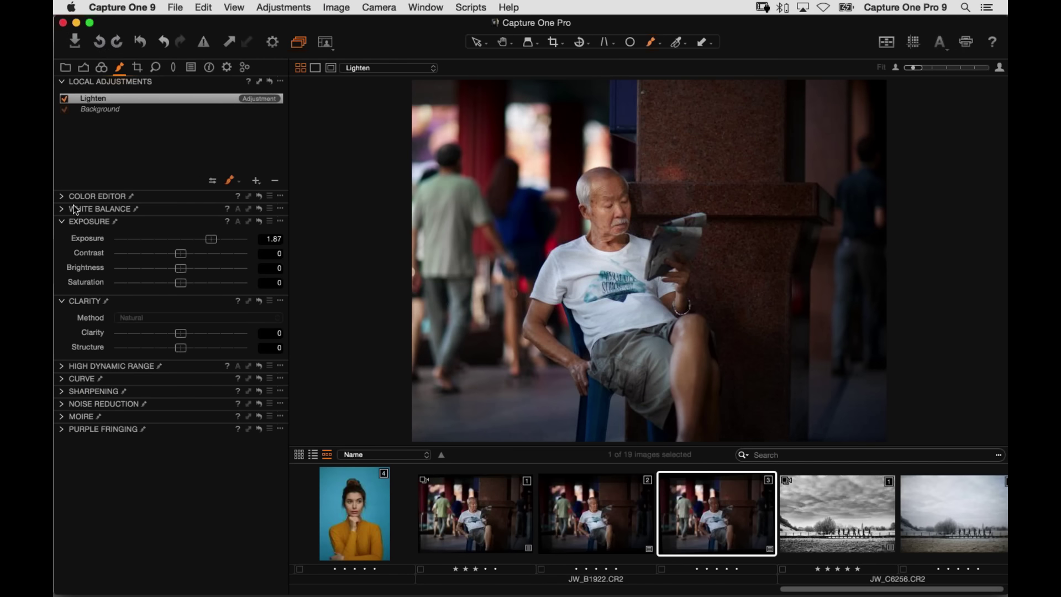
- Set the Background exposure to -1.41 and the Lighten layer's exposure to 2.12
{"action": "left_click_drag", "start_coordinate": [211, 238], "coordinate": [213, 239]}
{"action": "left_click", "coordinate": [135, 110]}
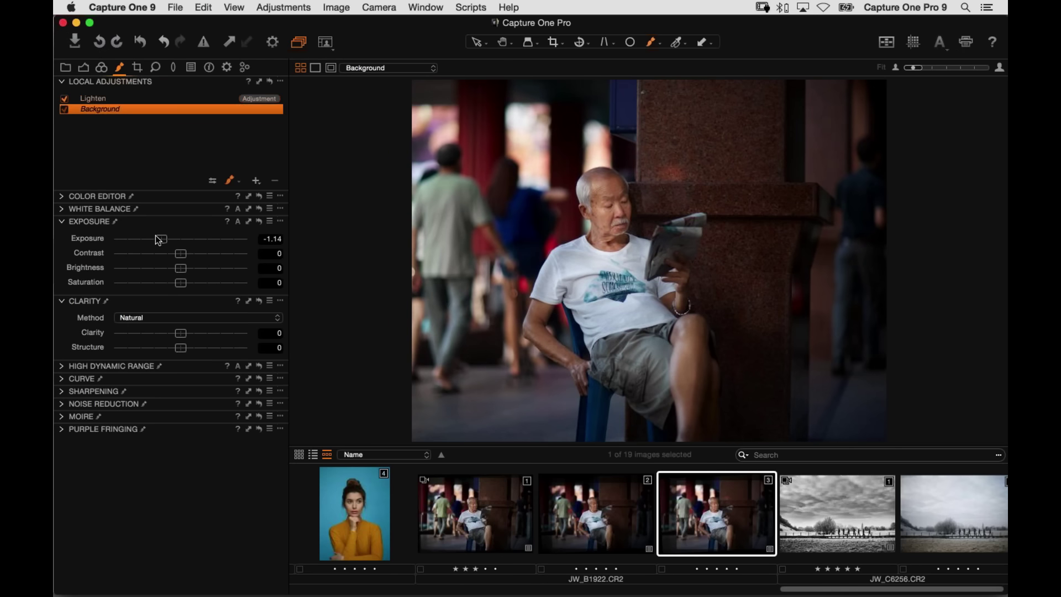
{"action": "left_click_drag", "start_coordinate": [159, 238], "coordinate": [154, 238]}
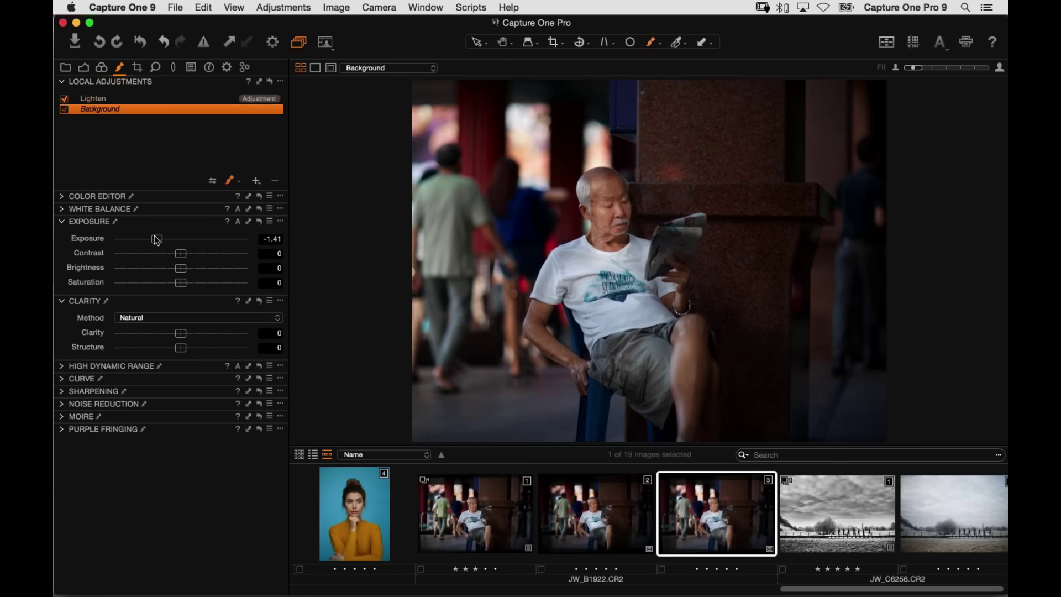
{"action": "left_click", "coordinate": [107, 100]}
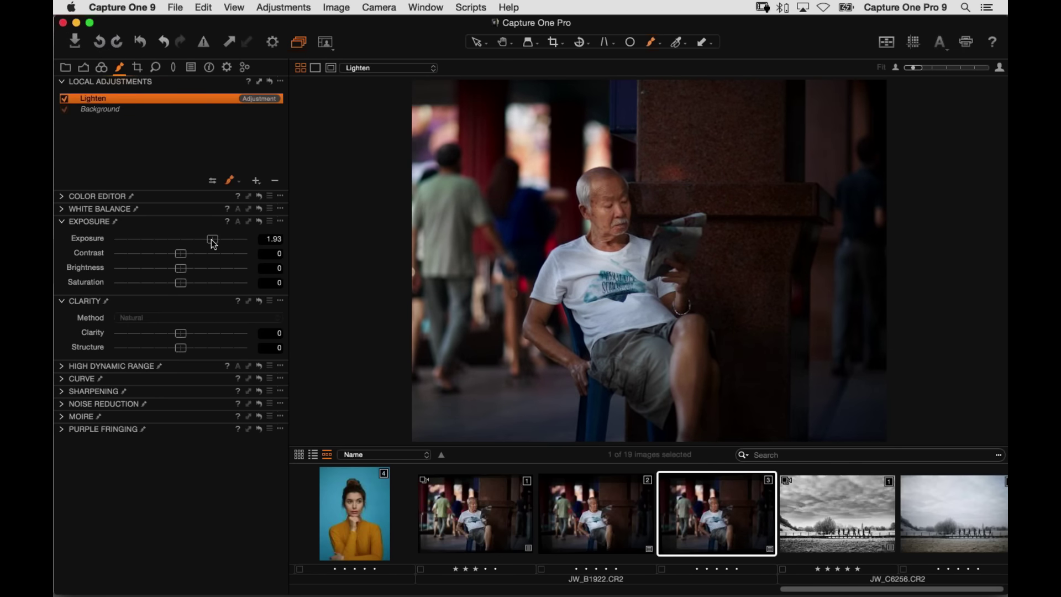
{"action": "mouse_move", "coordinate": [213, 239]}
{"action": "left_mouse_down"}
{"action": "mouse_move", "coordinate": [219, 247]}
{"action": "mouse_move", "coordinate": [214, 241]}
{"action": "left_mouse_up"}
- Refine the Lighten layer's mask along the seated man's raised knee and lower leg
{"action": "left_click_drag", "start_coordinate": [684, 440], "coordinate": [696, 335]}
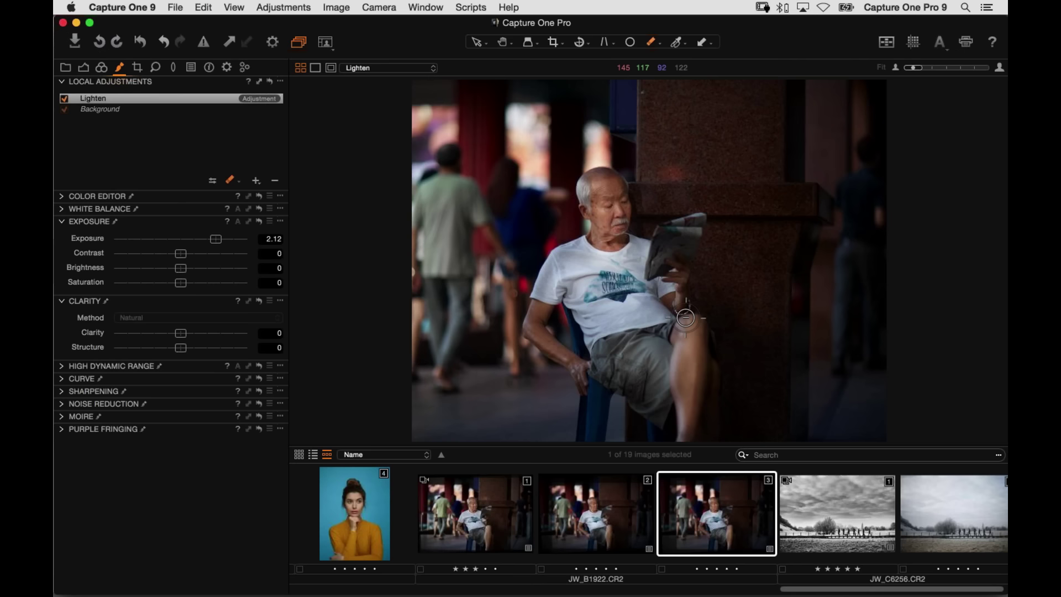
{"action": "left_click_drag", "start_coordinate": [689, 326], "coordinate": [690, 380]}
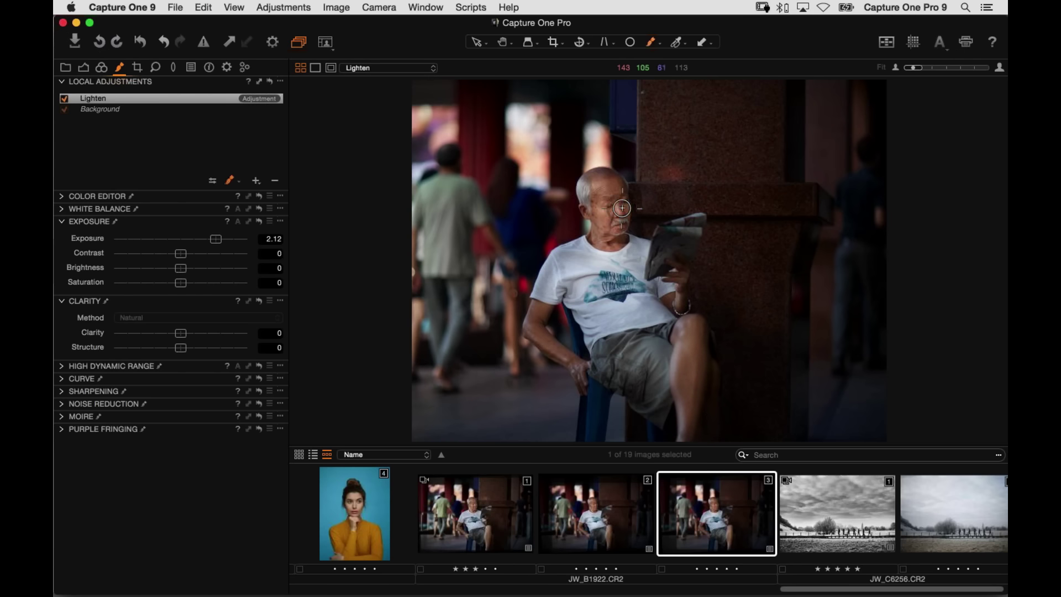
{"action": "key", "text": "b"}
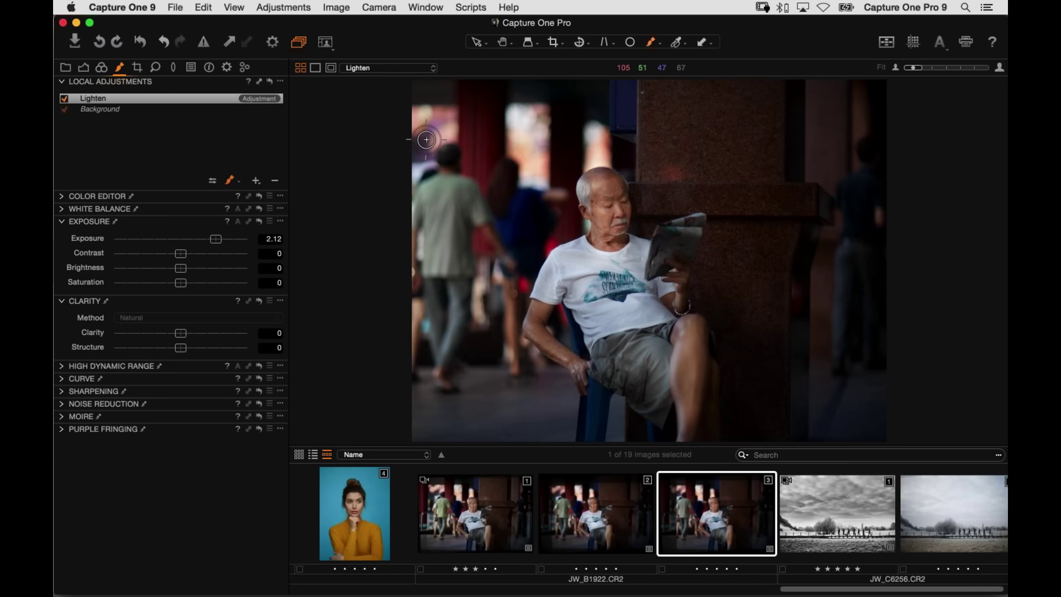
- Add a second local adjustment layer named darken and set its exposure to -1.6
{"action": "left_click", "coordinate": [256, 181]}
{"action": "type", "text": "darken"}
{"action": "key", "text": "Return"}
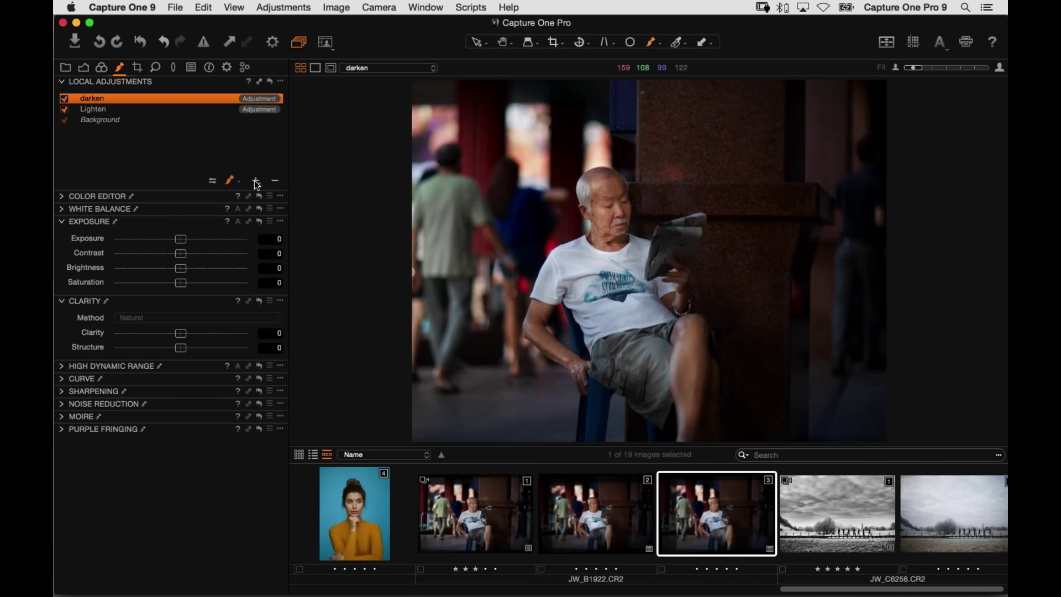
{"action": "left_click_drag", "start_coordinate": [181, 239], "coordinate": [154, 238]}
- Paint the darken mask over the walking man in green, the standing man at far right and the stone pillar
{"action": "mouse_move", "coordinate": [452, 160]}
{"action": "left_mouse_down"}
{"action": "mouse_move", "coordinate": [434, 192]}
{"action": "mouse_move", "coordinate": [456, 201]}
{"action": "mouse_move", "coordinate": [425, 254]}
{"action": "mouse_move", "coordinate": [441, 347]}
{"action": "left_mouse_up"}
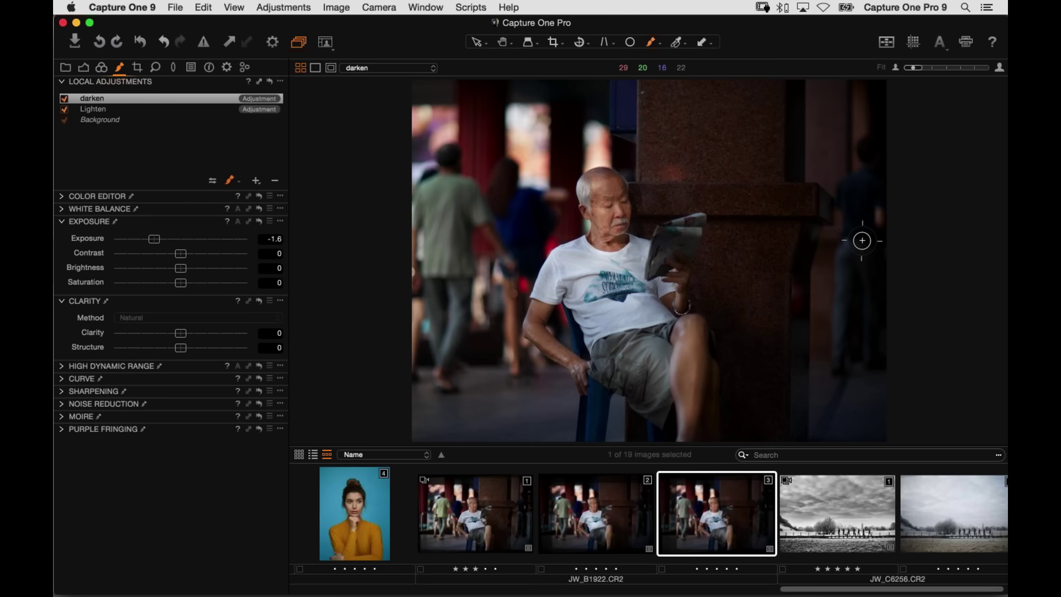
{"action": "left_click_drag", "start_coordinate": [851, 245], "coordinate": [861, 244]}
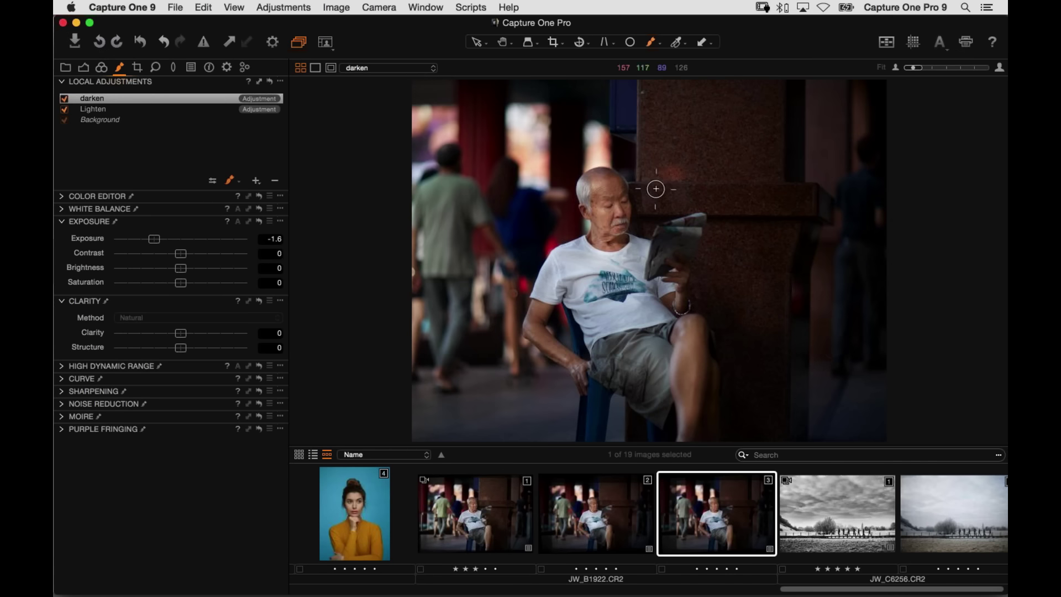
{"action": "right_click", "coordinate": [712, 129]}
{"action": "left_click_drag", "start_coordinate": [710, 123], "coordinate": [715, 124]}
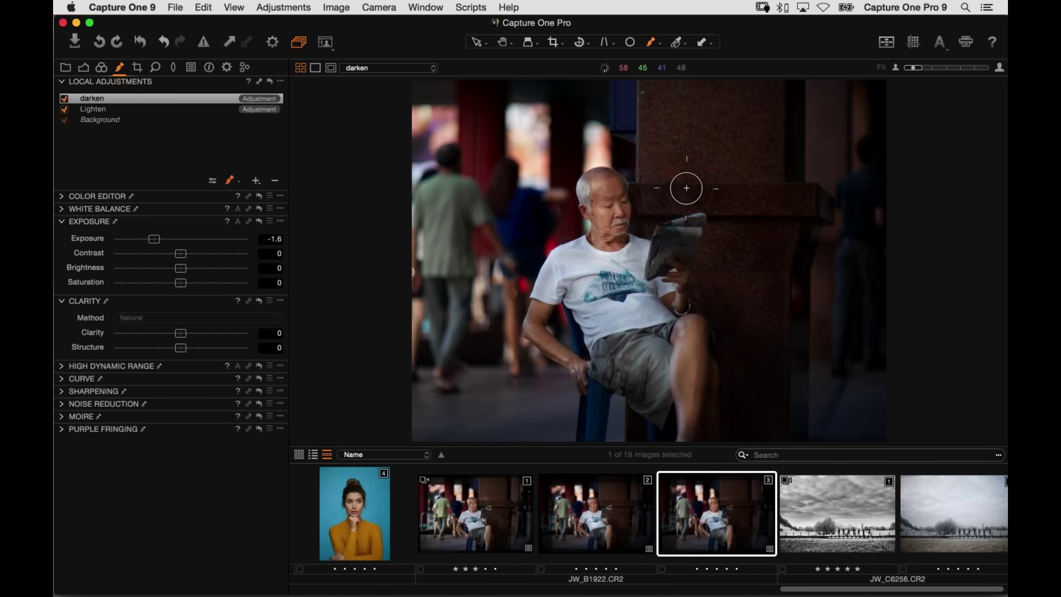
- Create a new unedited variant of the seated man's photo and show it beside variant 3 for comparison
{"action": "left_click", "coordinate": [340, 6]}
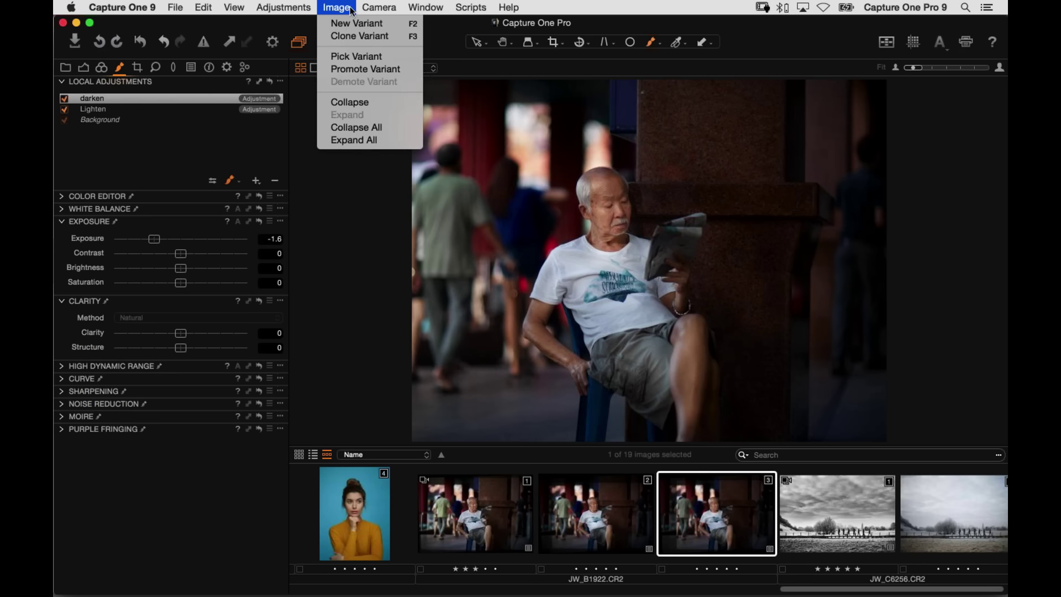
{"action": "left_click", "coordinate": [551, 109]}
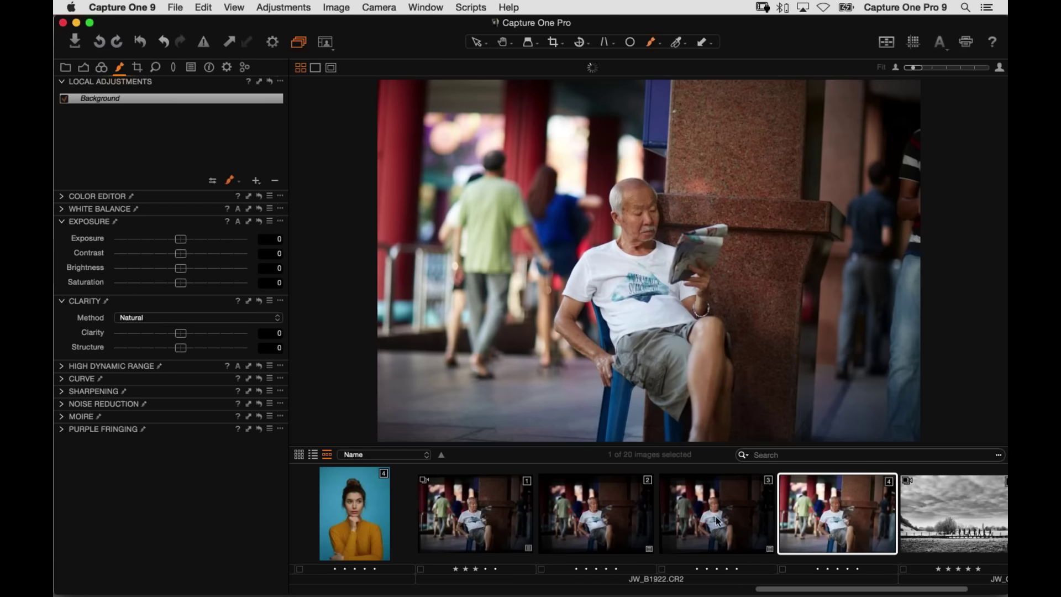
{"action": "left_click", "coordinate": [725, 529], "text": "super"}
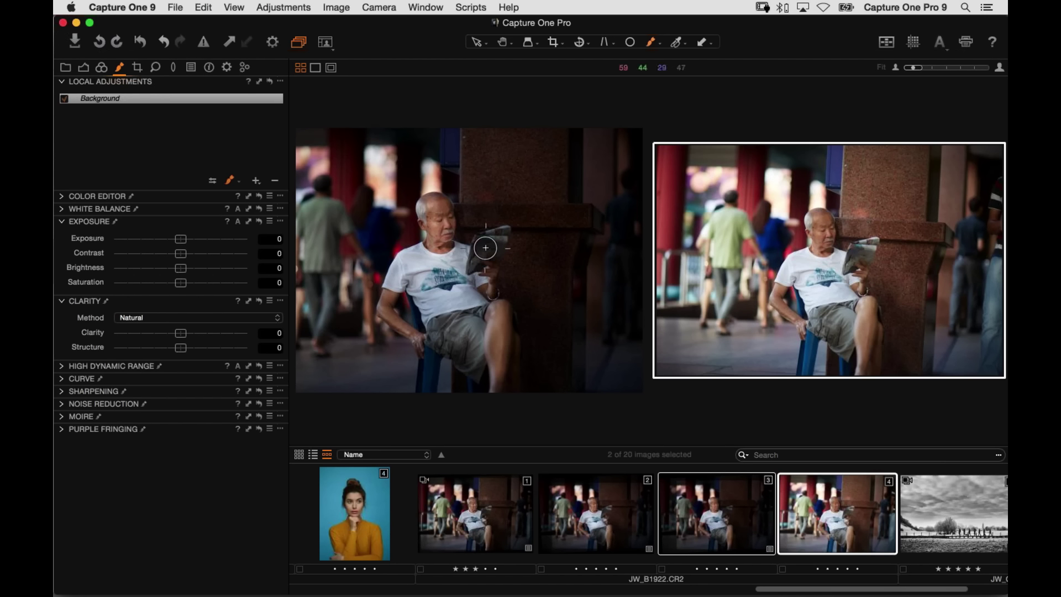
- Paint more of variant 3's Lighten mask over the seated man's shirt and shorts
{"action": "left_click", "coordinate": [380, 262]}
{"action": "left_click", "coordinate": [404, 270]}
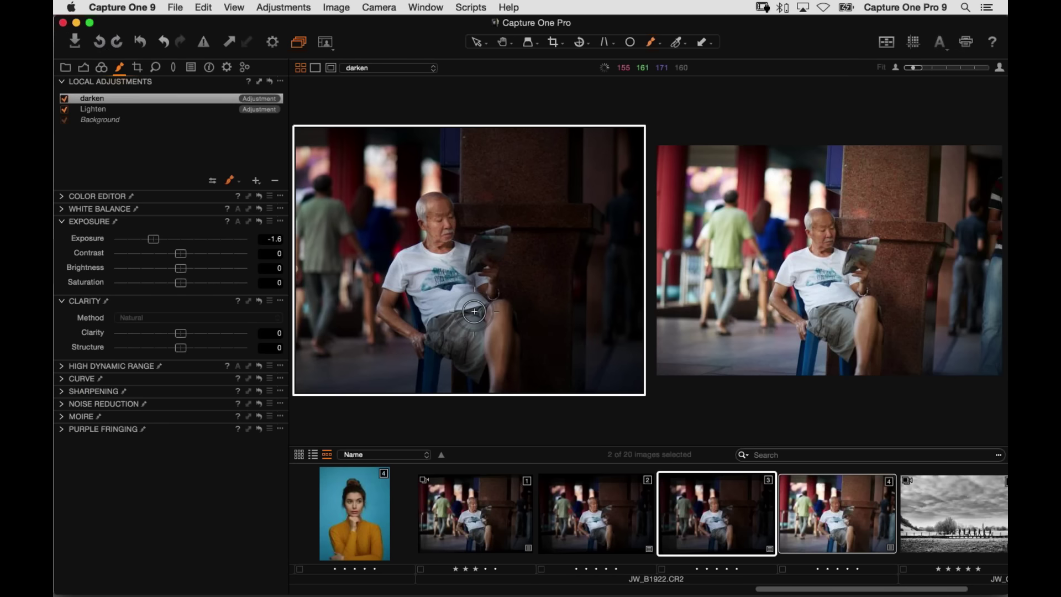
{"action": "left_click", "coordinate": [203, 110]}
{"action": "left_click_drag", "start_coordinate": [452, 283], "coordinate": [475, 343]}
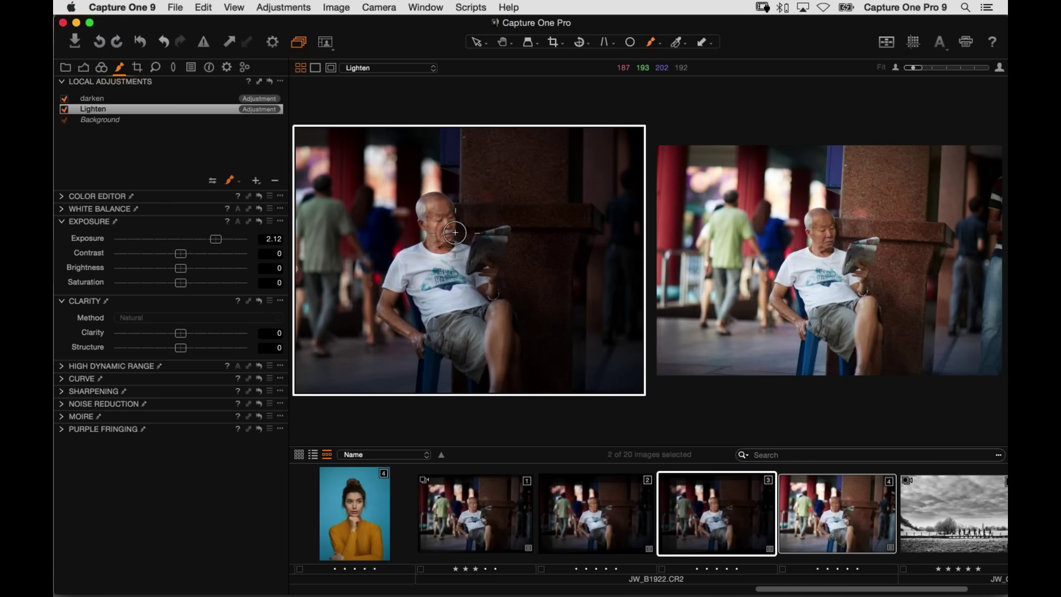
- Brush the Lighten mask of variant 3 over the seated man's chin and neck
{"action": "mouse_move", "coordinate": [454, 233]}
{"action": "left_mouse_down"}
{"action": "mouse_move", "coordinate": [450, 207]}
{"action": "mouse_move", "coordinate": [454, 252]}
{"action": "left_mouse_up"}
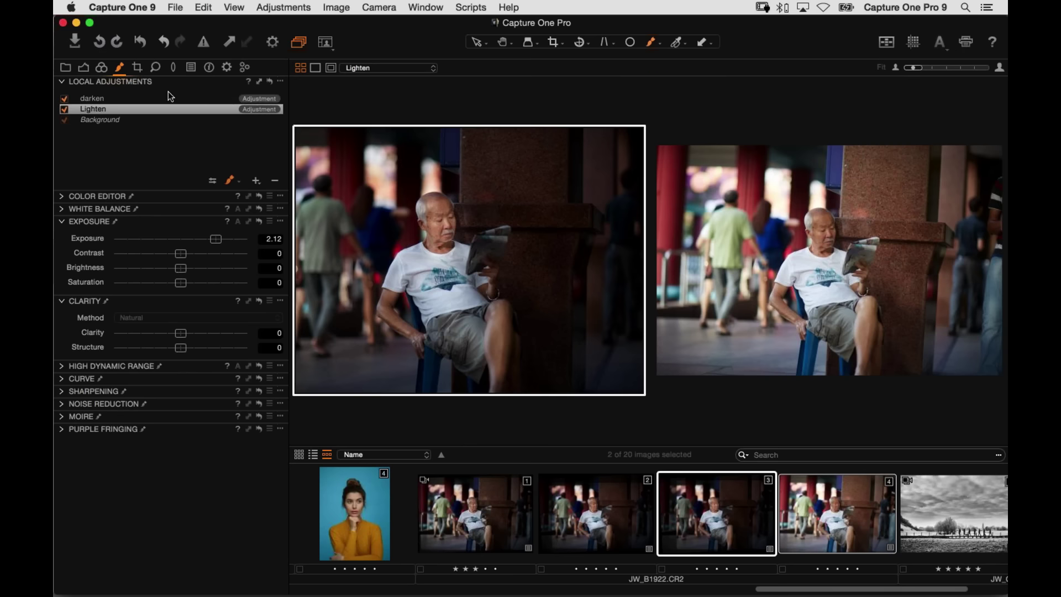
- Set variant 3's sharpening amount to 333 while checking the seated man's face at 100%, and return to the full view
{"action": "left_click", "coordinate": [173, 67]}
{"action": "left_click", "coordinate": [155, 67]}
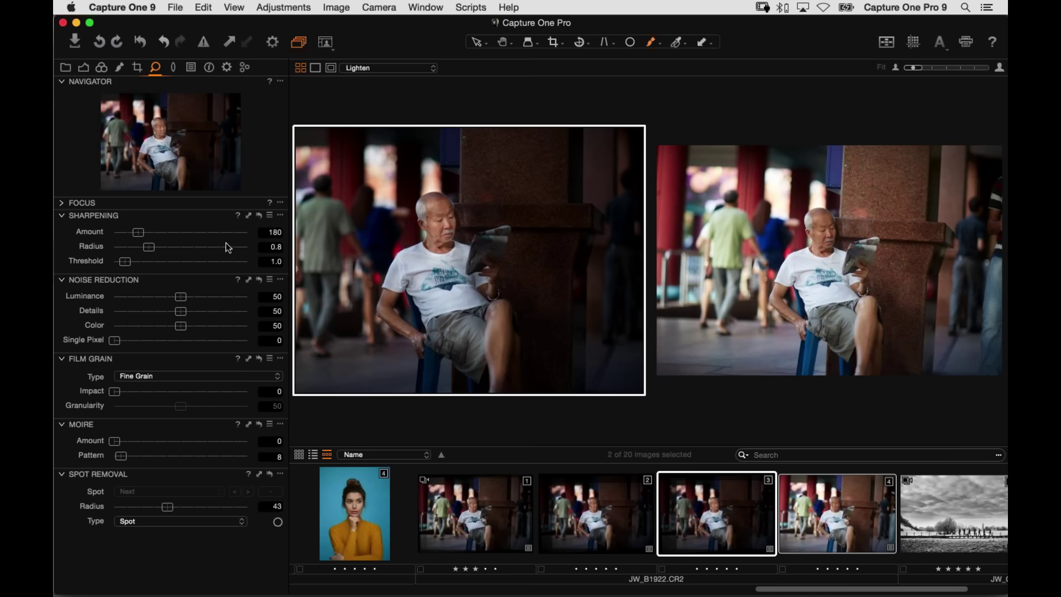
{"action": "left_click", "coordinate": [440, 227]}
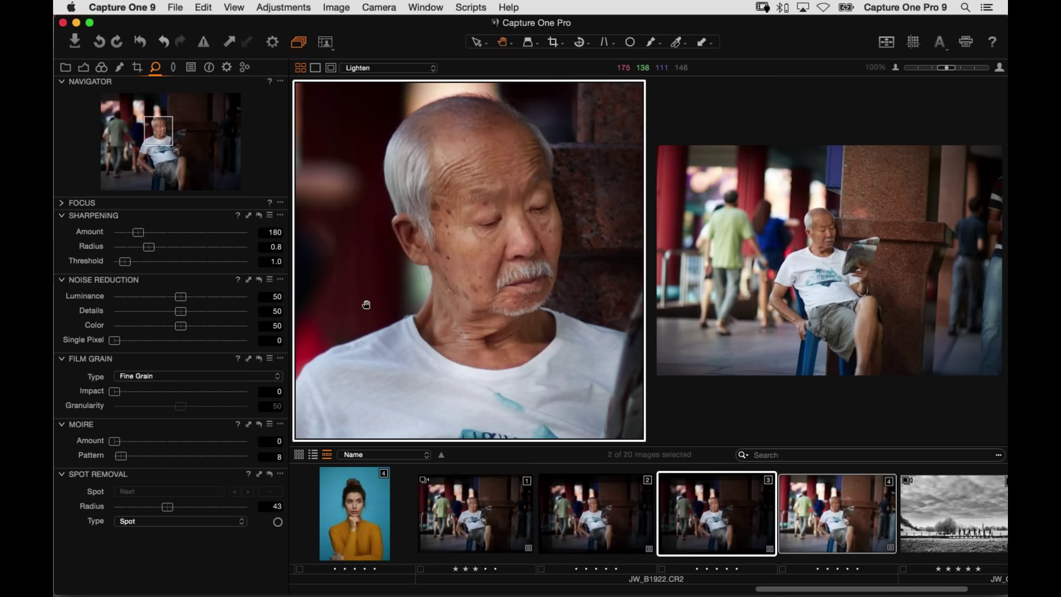
{"action": "left_click_drag", "start_coordinate": [411, 228], "coordinate": [398, 194]}
{"action": "left_click_drag", "start_coordinate": [145, 234], "coordinate": [161, 237]}
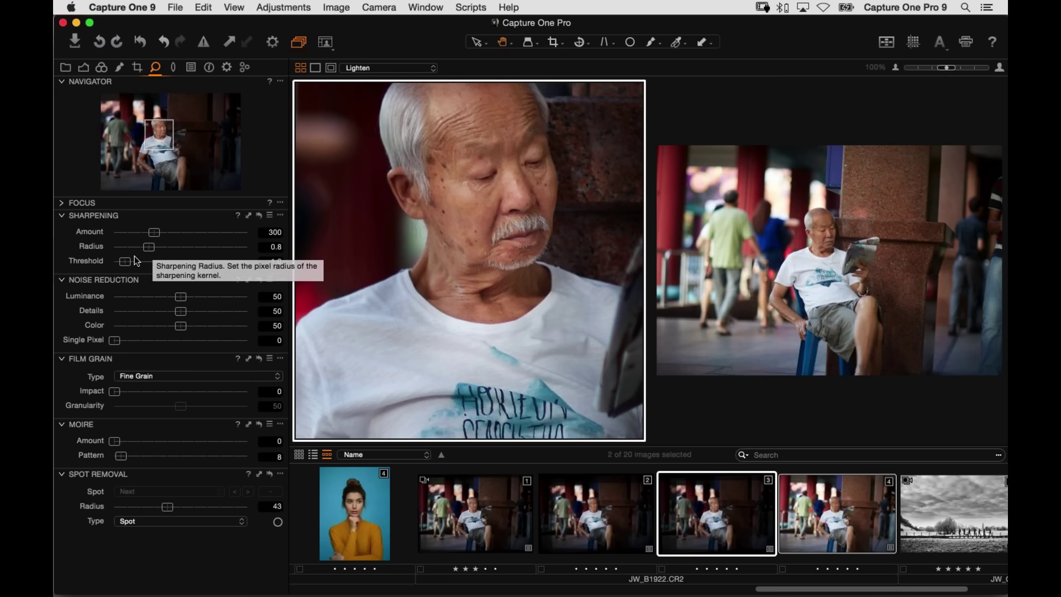
{"action": "left_click_drag", "start_coordinate": [154, 232], "coordinate": [157, 236]}
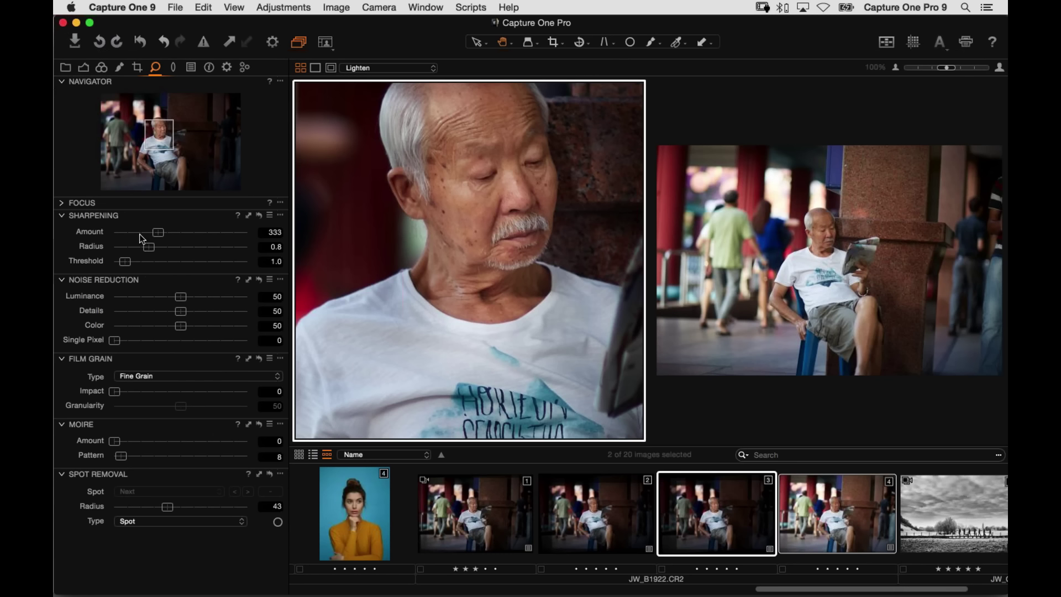
{"action": "left_click", "coordinate": [458, 270]}
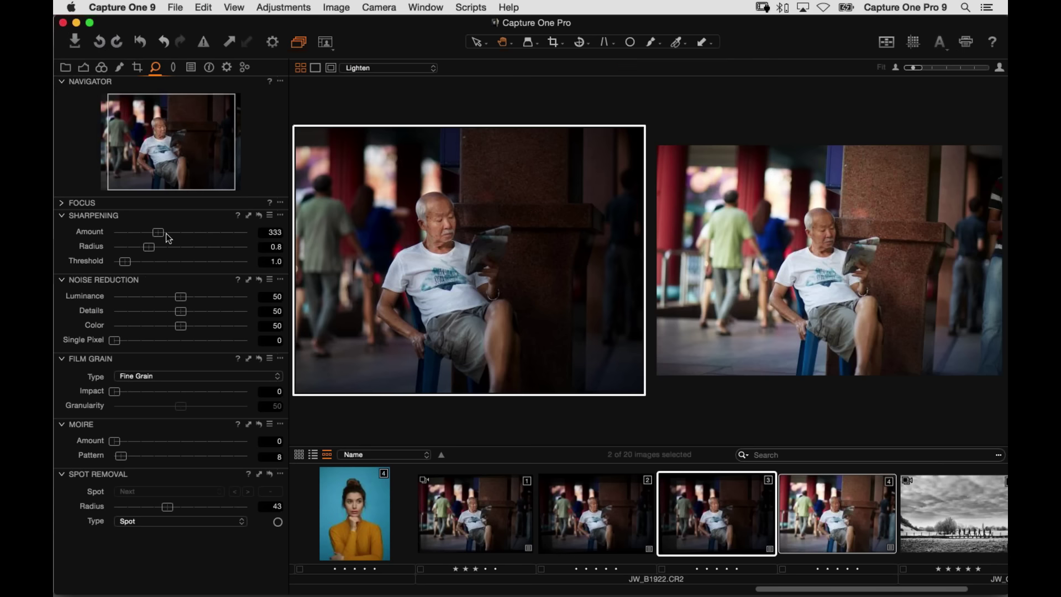
- View the portrait of the woman in the yellow sweater, followed by variant 4 of the seated man's photo
{"action": "left_click", "coordinate": [359, 512]}
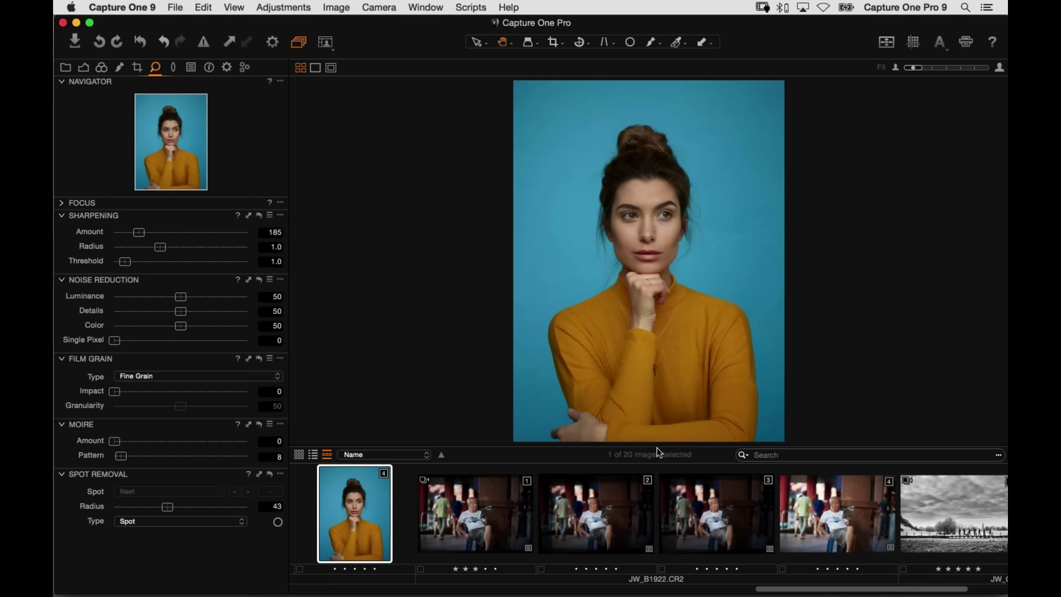
{"action": "key", "text": "Right"}
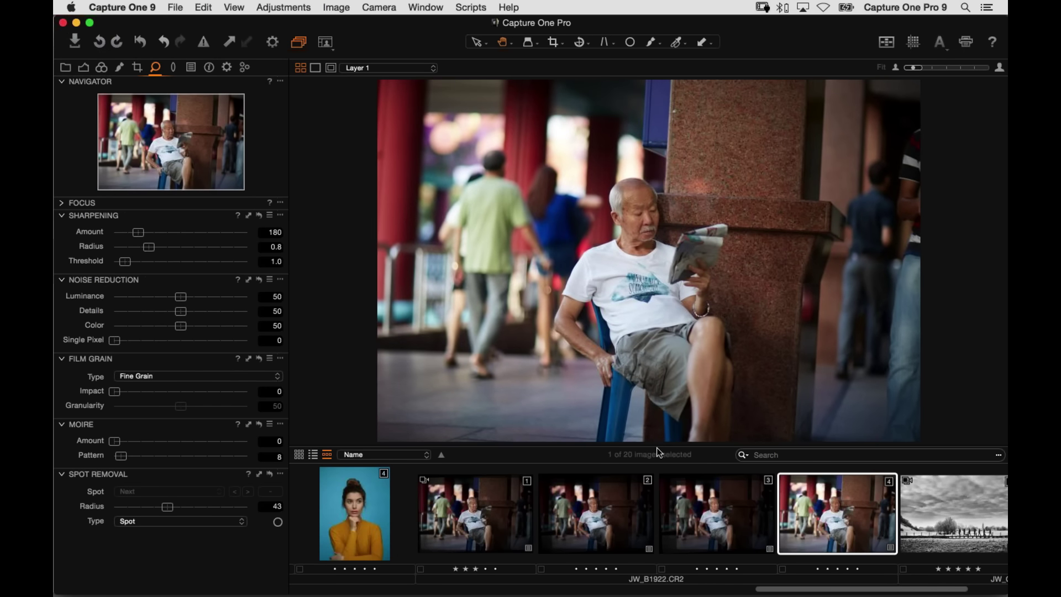